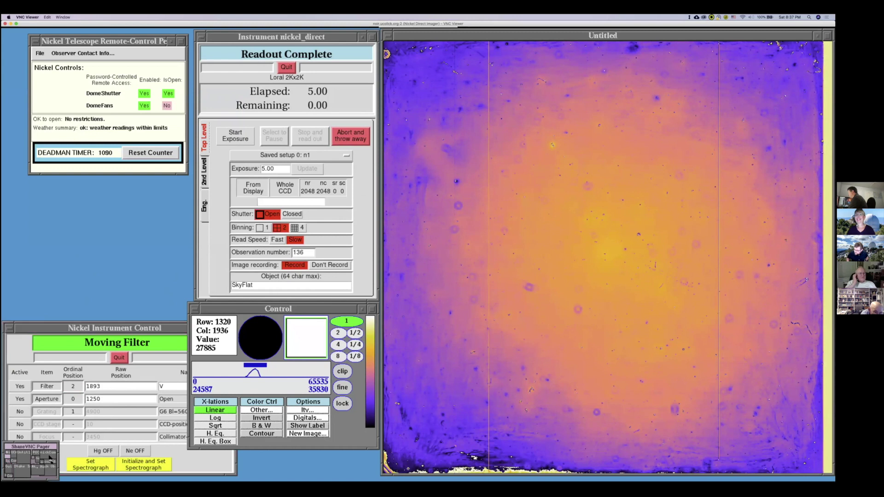
- Check the telescope offset controls and dome cameras, and start a 5-second SkyFlat exposure through the V filter
{"action": "key", "text": "ctrl+Right"}
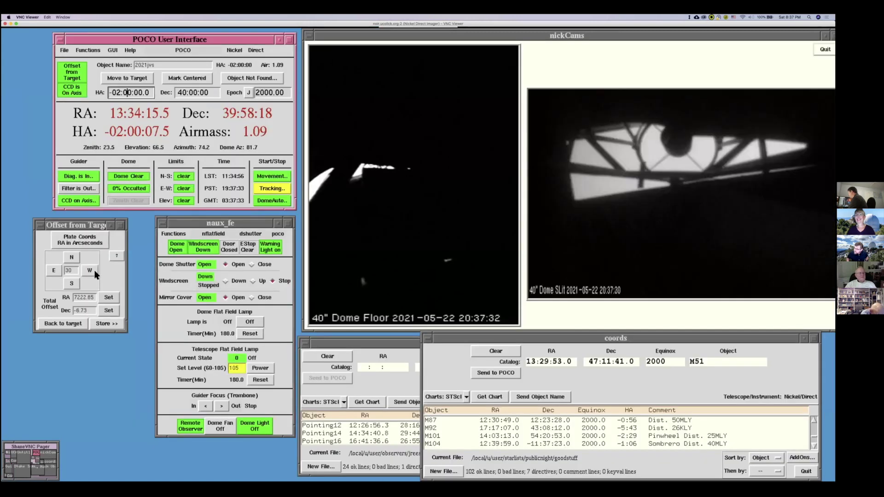
{"action": "left_click", "coordinate": [25, 459]}
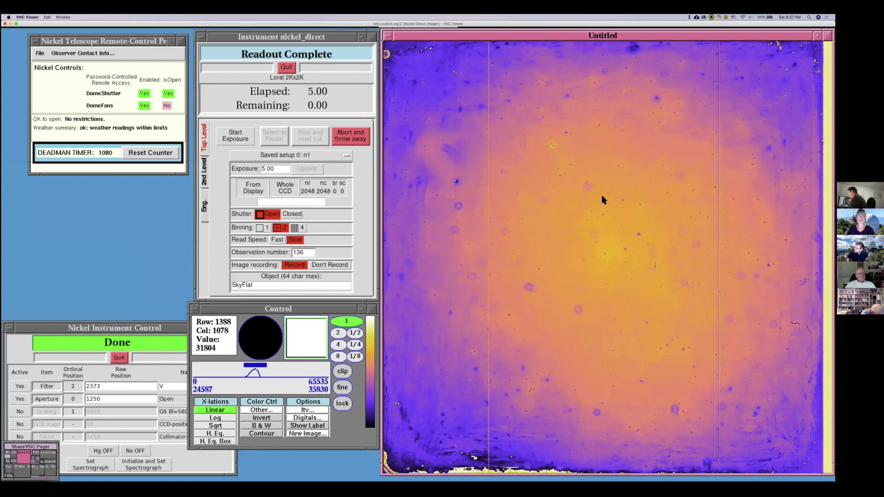
{"action": "left_click", "coordinate": [242, 137]}
{"action": "left_click", "coordinate": [241, 137]}
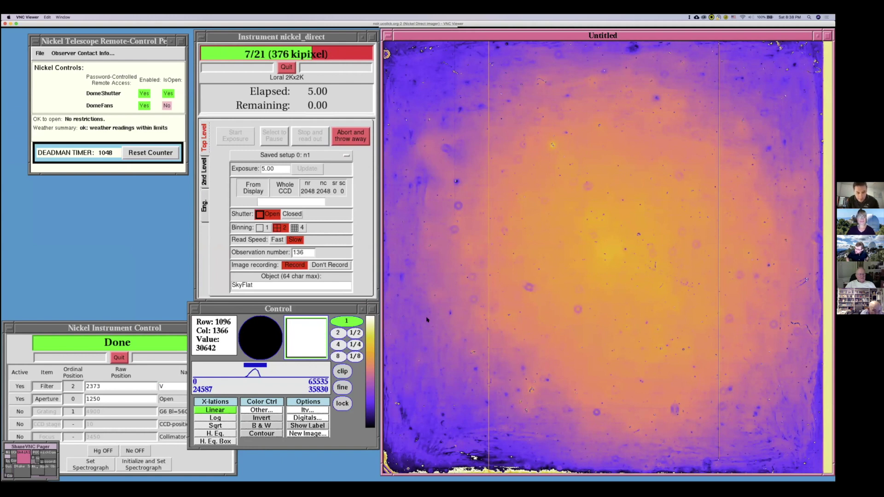
- Revisit the telescope offset controls during readout and start another 5-second SkyFlat exposure through the V filter
{"action": "left_click", "coordinate": [52, 459]}
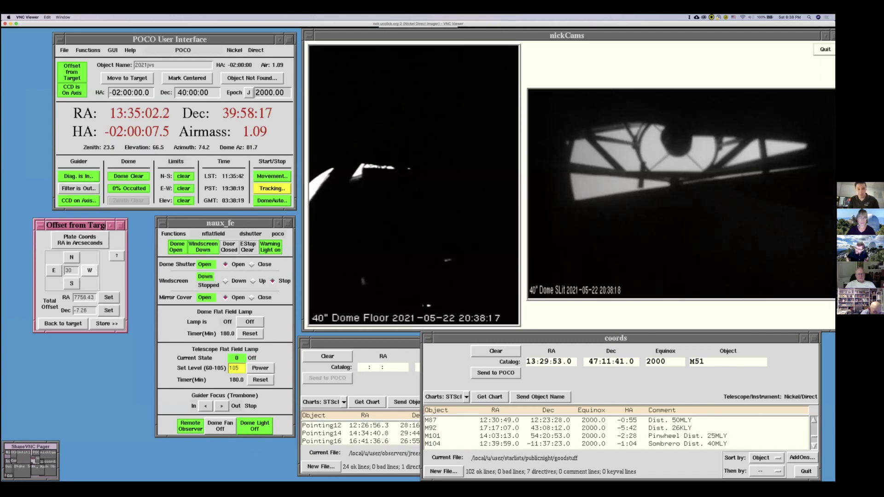
{"action": "left_click", "coordinate": [14, 453]}
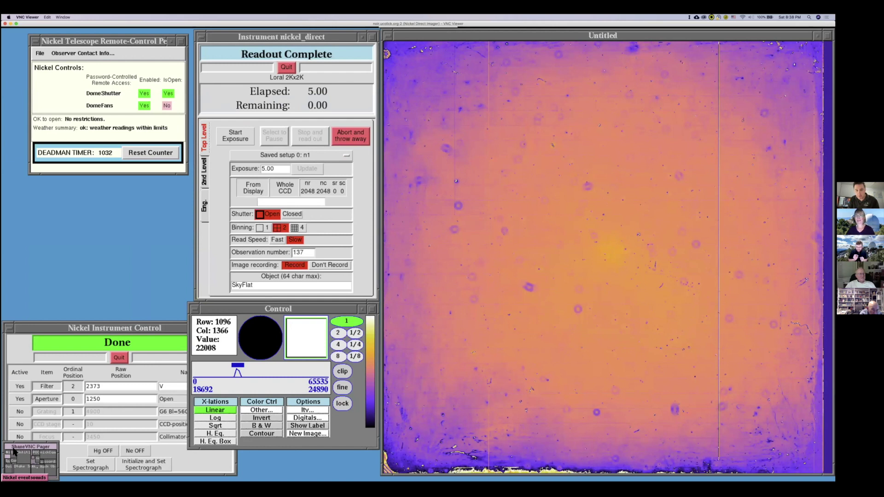
{"action": "left_click", "coordinate": [243, 137]}
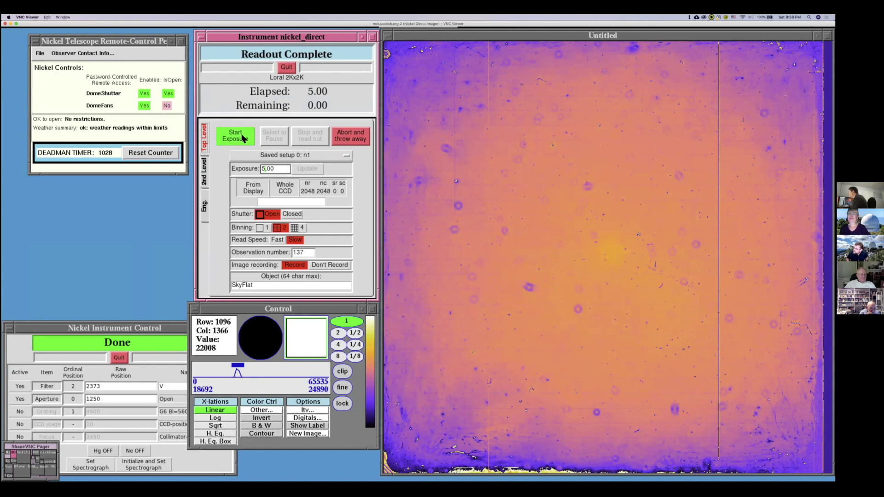
{"action": "left_click", "coordinate": [243, 137]}
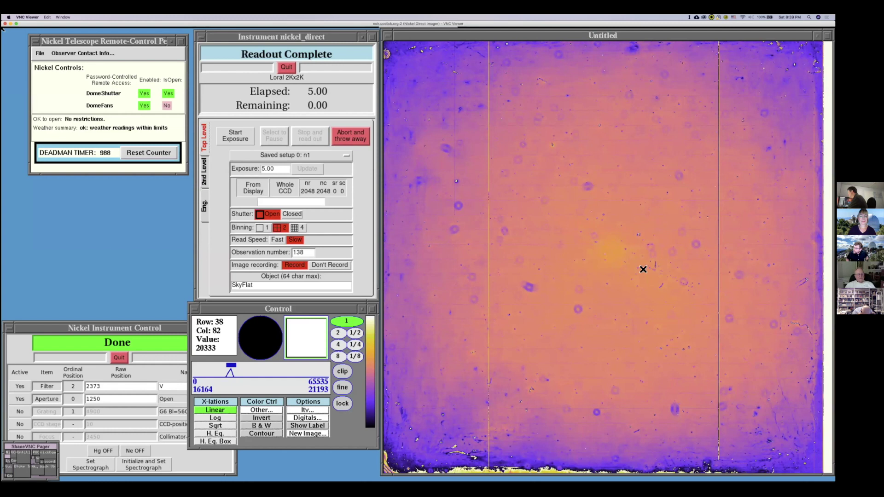
- Set the exposure time to 7 seconds and start the V-filter SkyFlat exposure
{"action": "double_click", "coordinate": [278, 170]}
{"action": "type", "text": "7"}
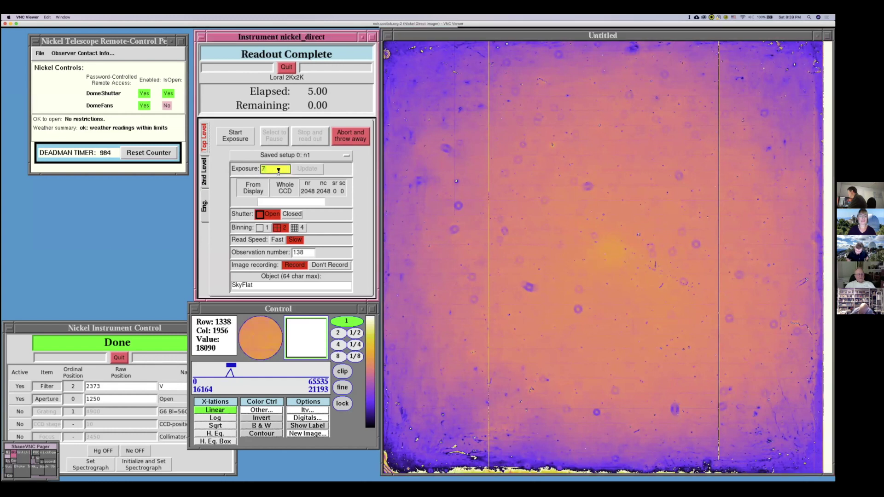
{"action": "key", "text": "Return"}
{"action": "left_click", "coordinate": [235, 135]}
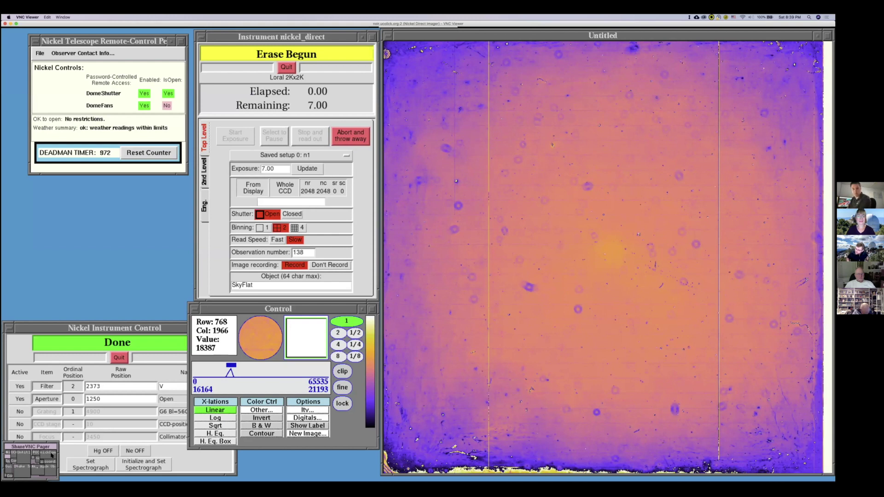
- Check the telescope offset controls during readout, set the exposure time to 10 seconds, and start the V-filter SkyFlat exposure
{"action": "left_click", "coordinate": [24, 457]}
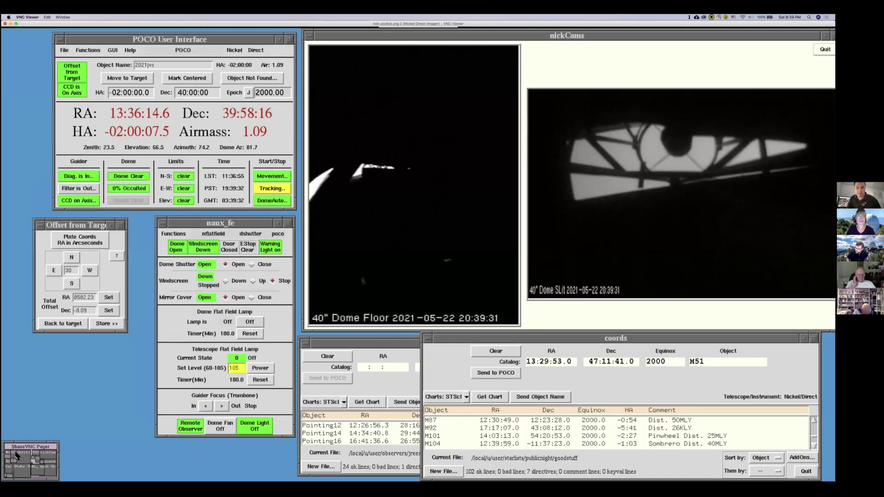
{"action": "left_click", "coordinate": [17, 456]}
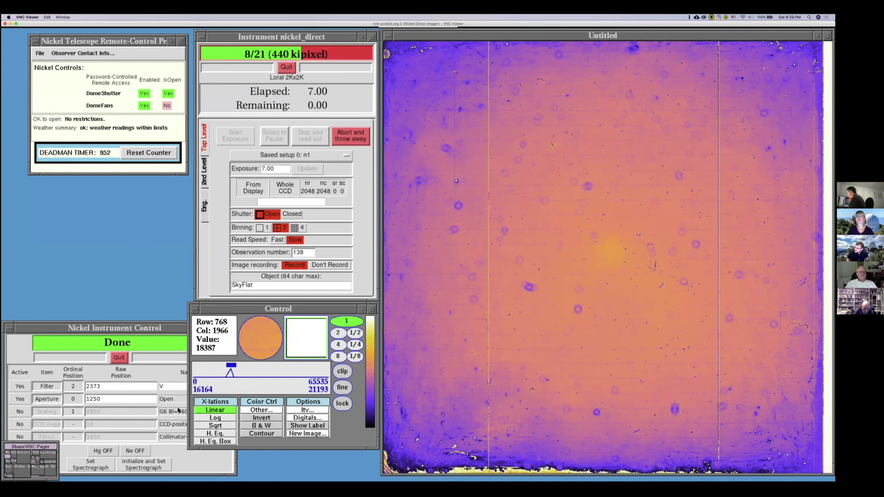
{"action": "left_click", "coordinate": [45, 461]}
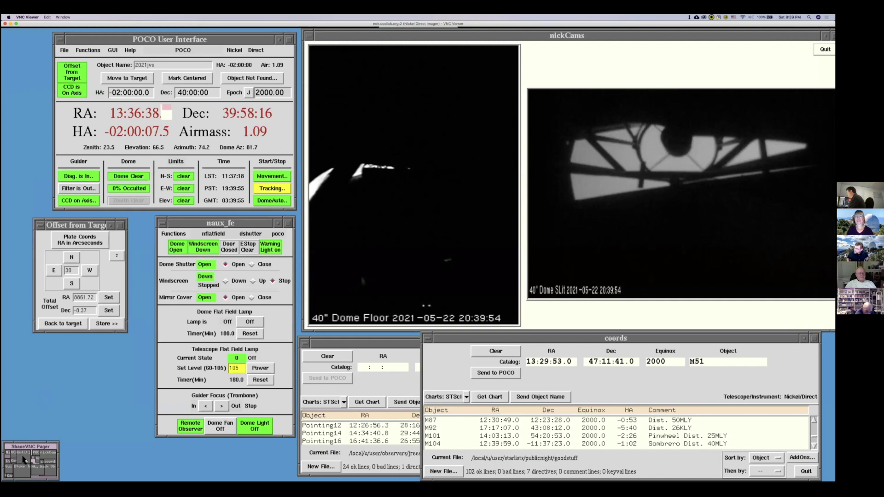
{"action": "left_click", "coordinate": [23, 459]}
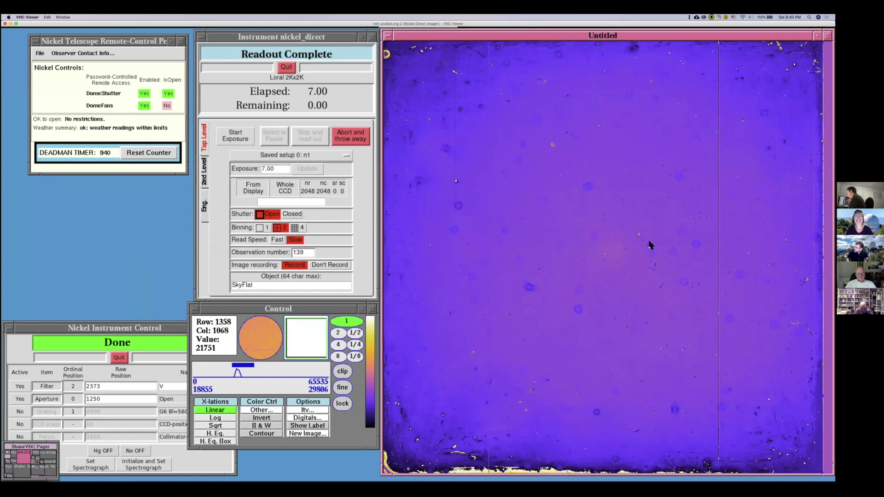
{"action": "double_click", "coordinate": [259, 169]}
{"action": "type", "text": "10"}
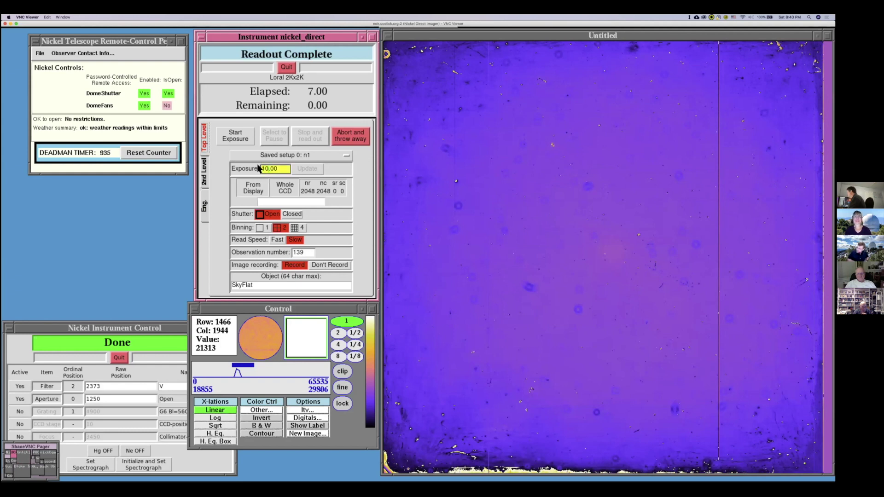
{"action": "left_click", "coordinate": [239, 137]}
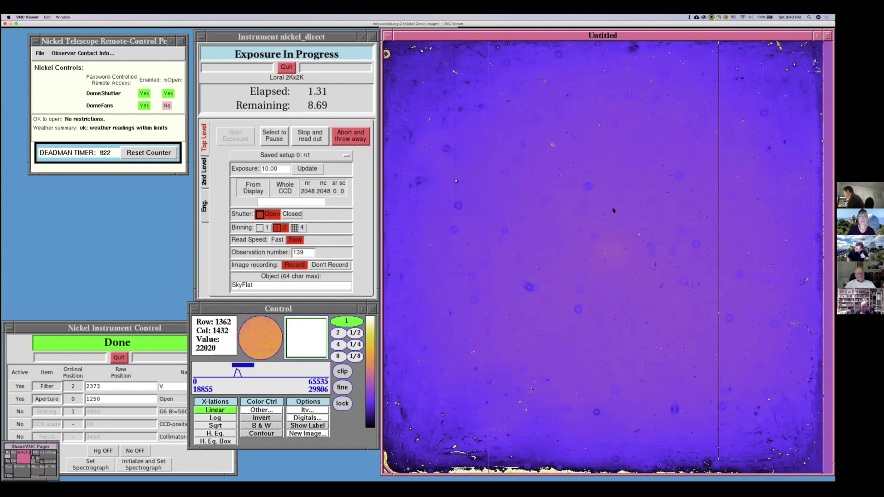
- Switch the filter wheel to position 3, r', and start a 10-second SkyFlat exposure
{"action": "mouse_move", "coordinate": [434, 460]}
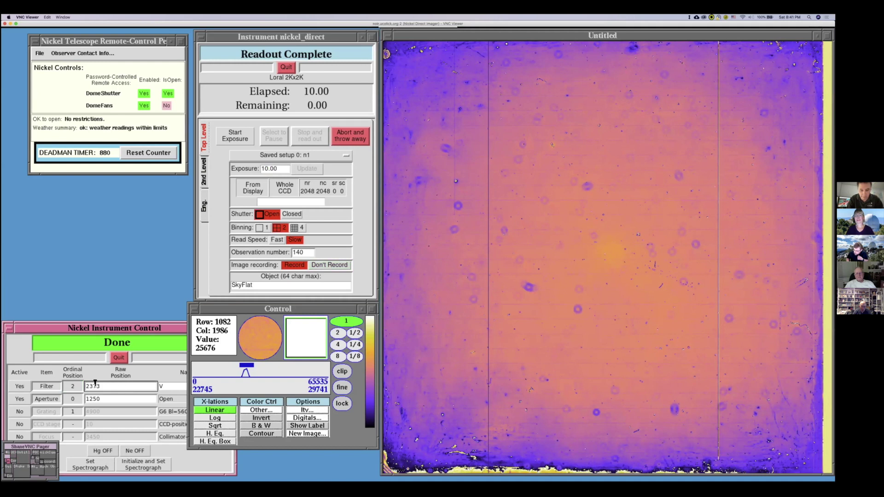
{"action": "left_click", "coordinate": [65, 386]}
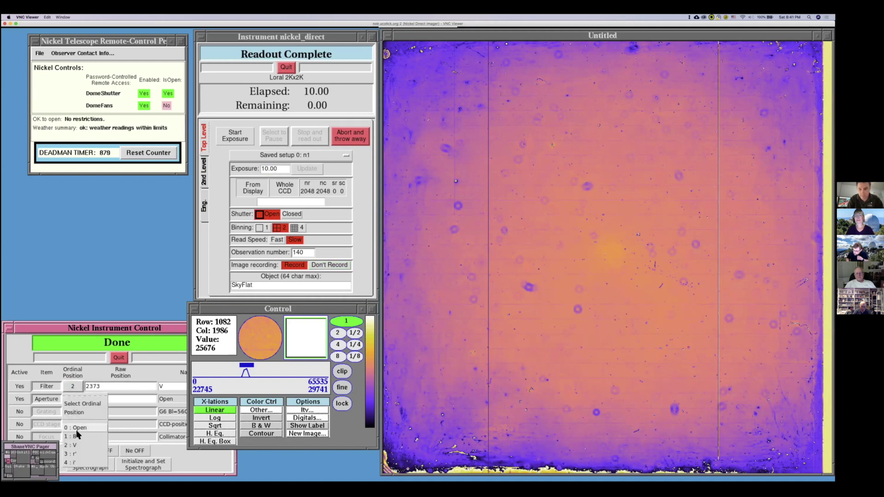
{"action": "left_click", "coordinate": [84, 456]}
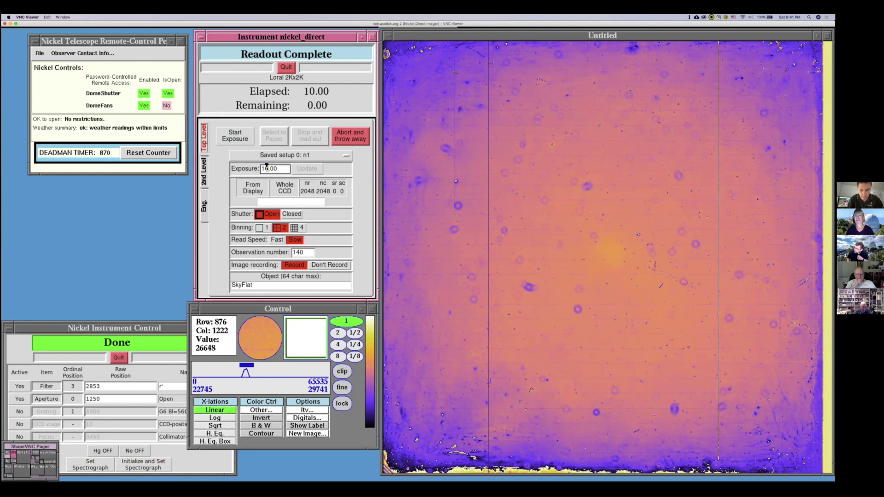
{"action": "key", "text": "Return"}
{"action": "left_click", "coordinate": [236, 136]}
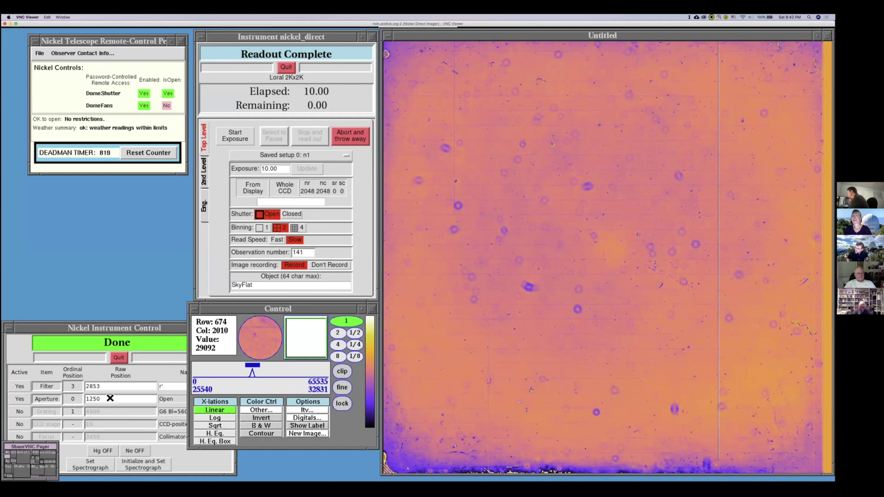
- Check the telescope offset controls, set the exposure time to 12 seconds, and start the r' SkyFlat exposure
{"action": "left_click", "coordinate": [46, 455]}
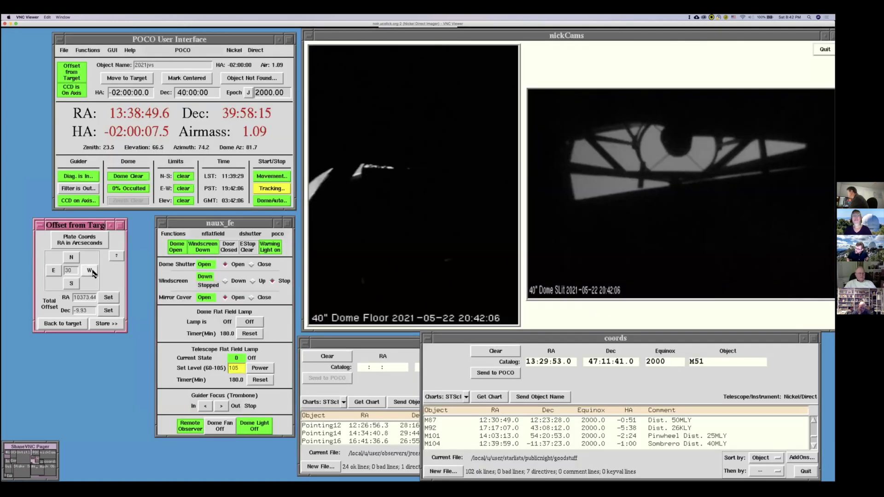
{"action": "left_click", "coordinate": [21, 462]}
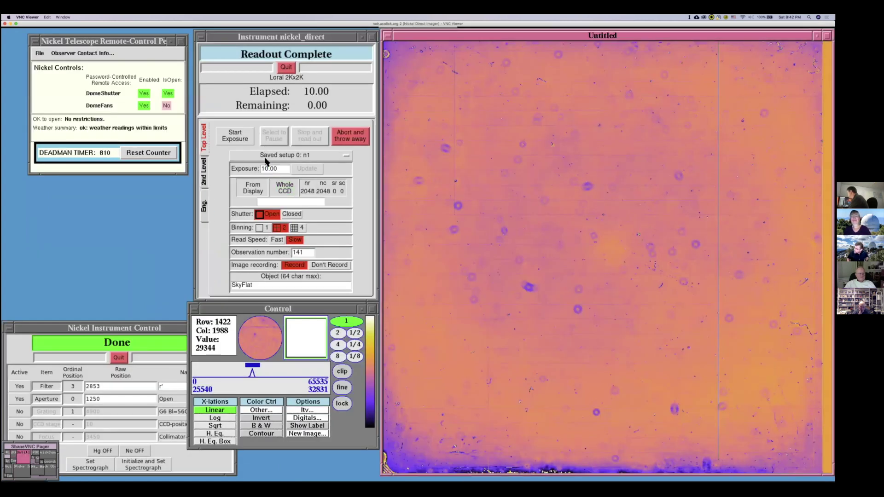
{"action": "left_click", "coordinate": [268, 168]}
{"action": "triple_click", "coordinate": [268, 167]}
{"action": "type", "text": "12.00"}
{"action": "left_click", "coordinate": [250, 138]}
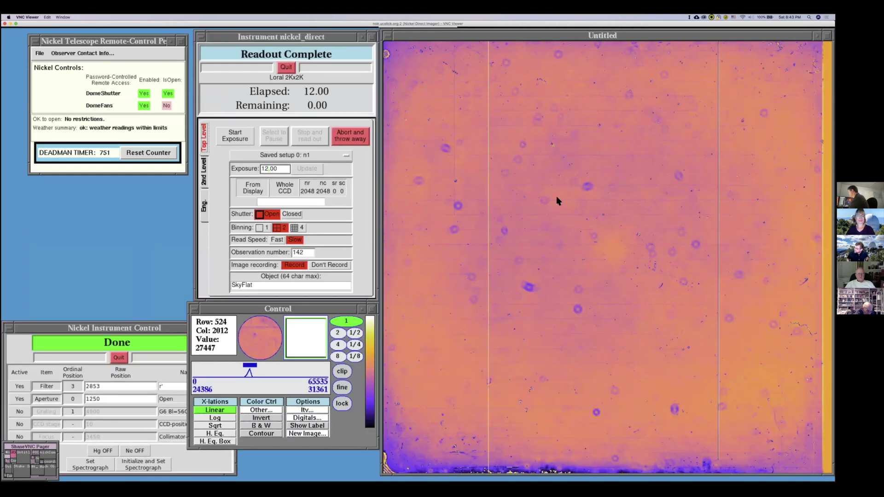
- Set the exposure time to 14 seconds and start the r' SkyFlat exposure
{"action": "left_click", "coordinate": [269, 168]}
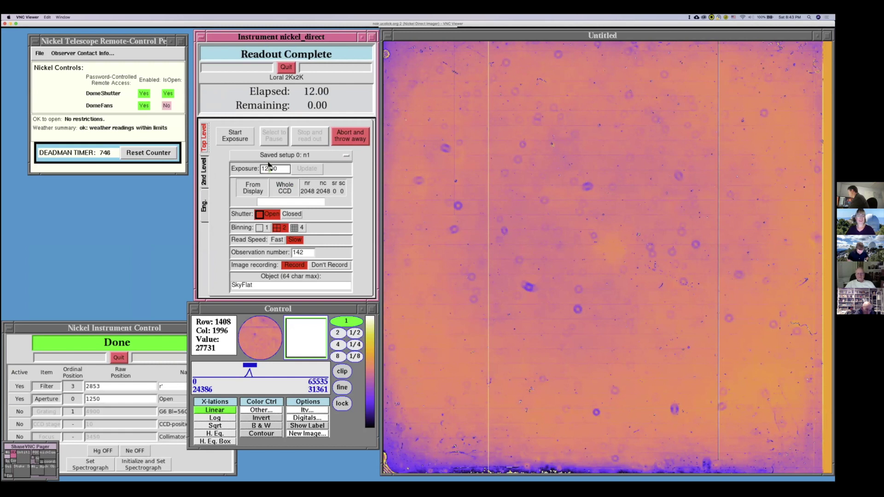
{"action": "type", "text": "4"}
{"action": "key", "text": "Delete"}
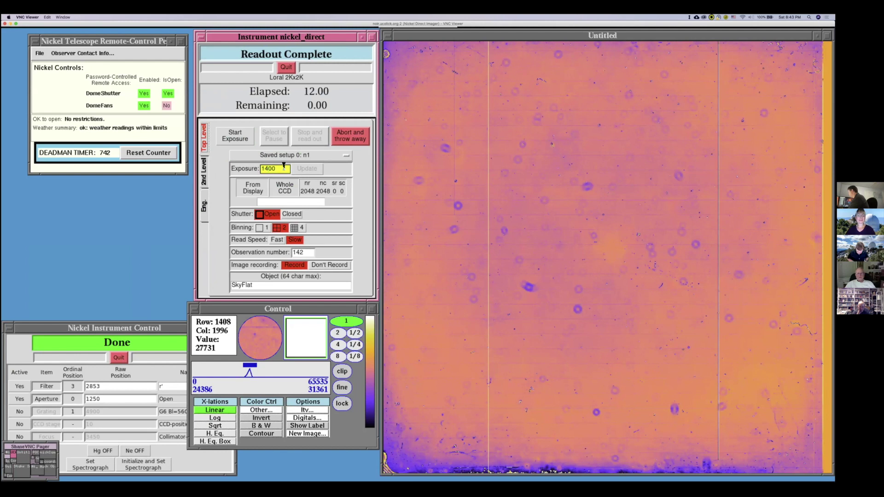
{"action": "left_click", "coordinate": [222, 137]}
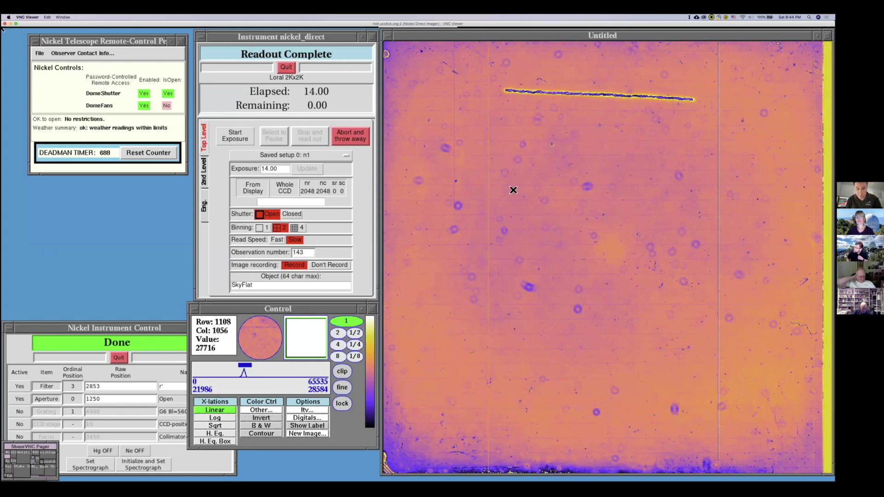
- Check the telescope offset controls, set the exposure time to 16 seconds, and start the r' SkyFlat exposure
{"action": "left_click", "coordinate": [48, 456]}
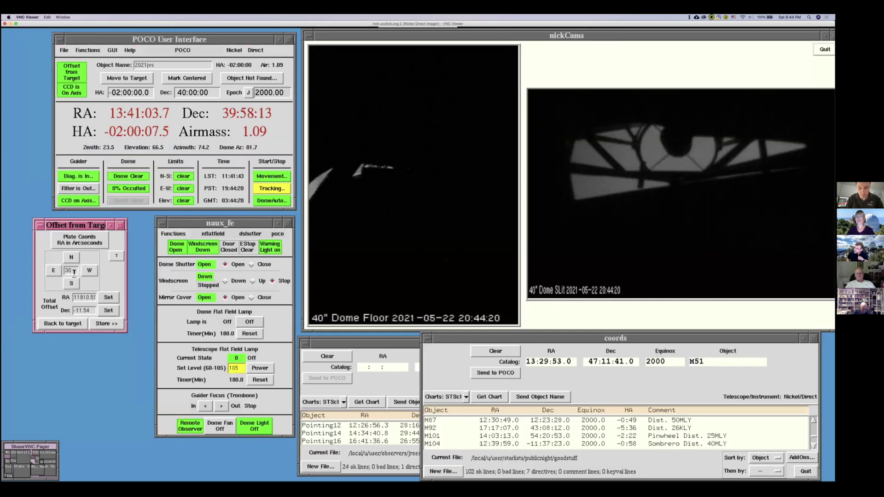
{"action": "left_click", "coordinate": [19, 459]}
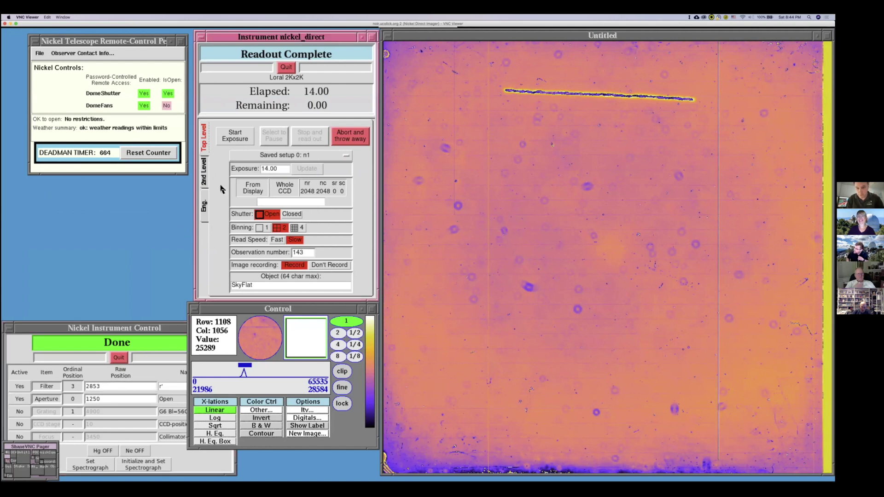
{"action": "left_click", "coordinate": [249, 135]}
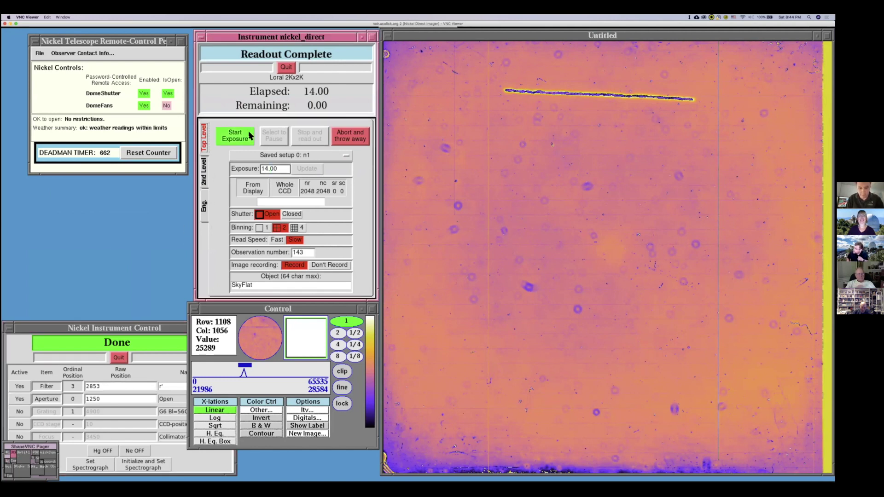
{"action": "double_click", "coordinate": [267, 168]}
{"action": "type", "text": "16"}
{"action": "left_click", "coordinate": [235, 135]}
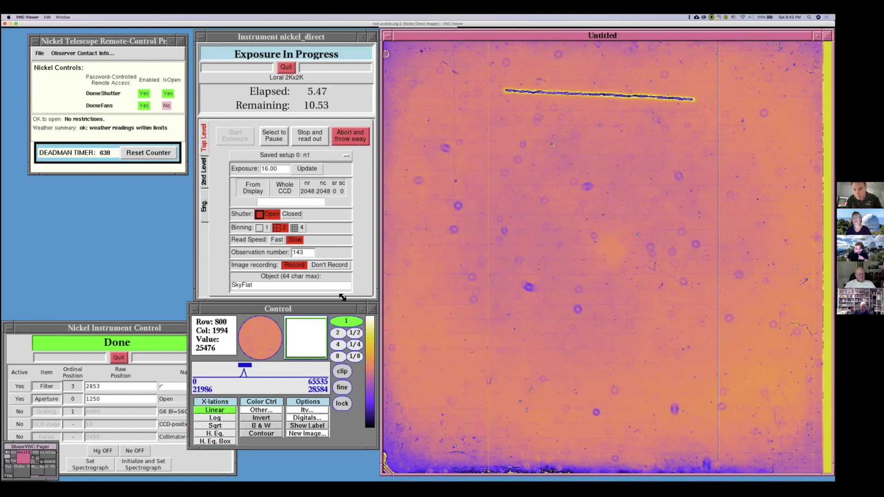
- Shift the Control window slightly, and set the exposure time for the r' sky flat to 20 seconds
{"action": "left_click_drag", "start_coordinate": [309, 313], "coordinate": [313, 311]}
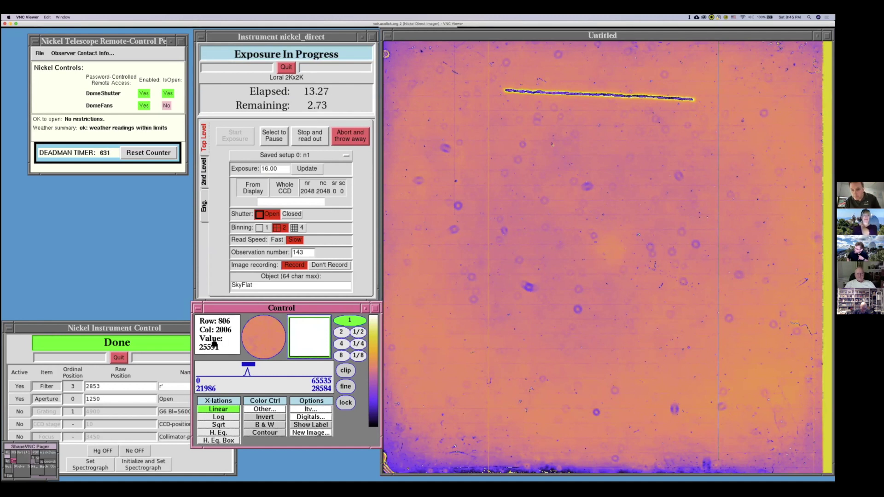
{"action": "left_click", "coordinate": [651, 268]}
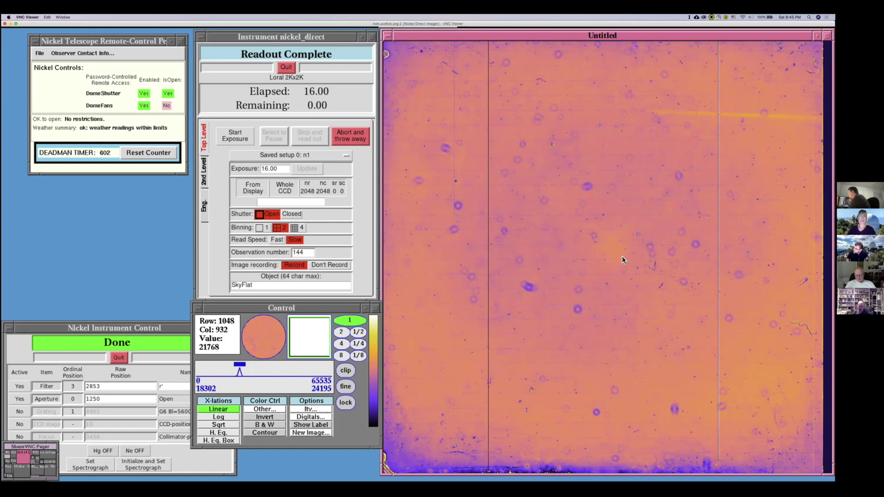
{"action": "triple_click", "coordinate": [265, 169]}
{"action": "type", "text": "20.00"}
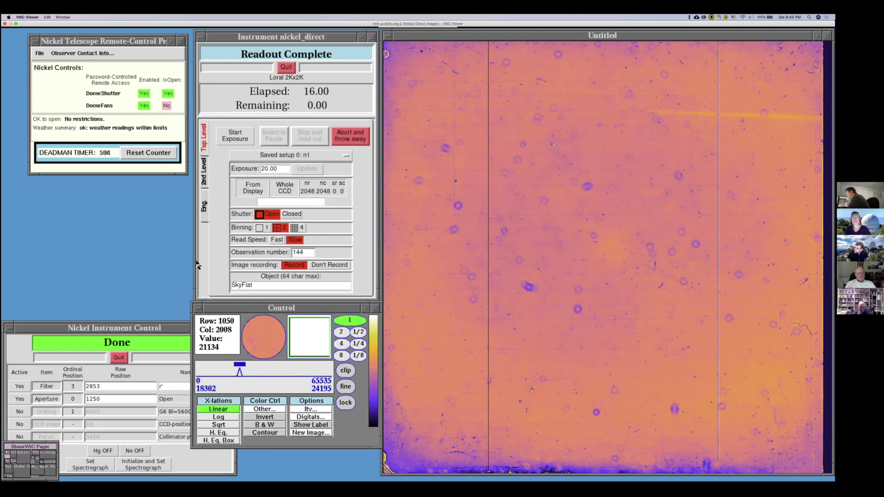
- Check the telescope offset controls and dome cameras, and reset the deadman timer of the telescope remote-control permissions
{"action": "left_click", "coordinate": [45, 455]}
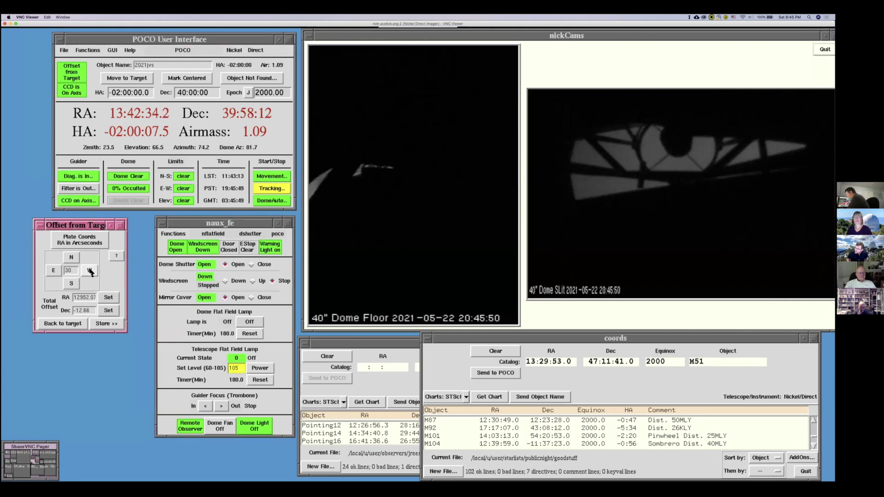
{"action": "left_click", "coordinate": [19, 454]}
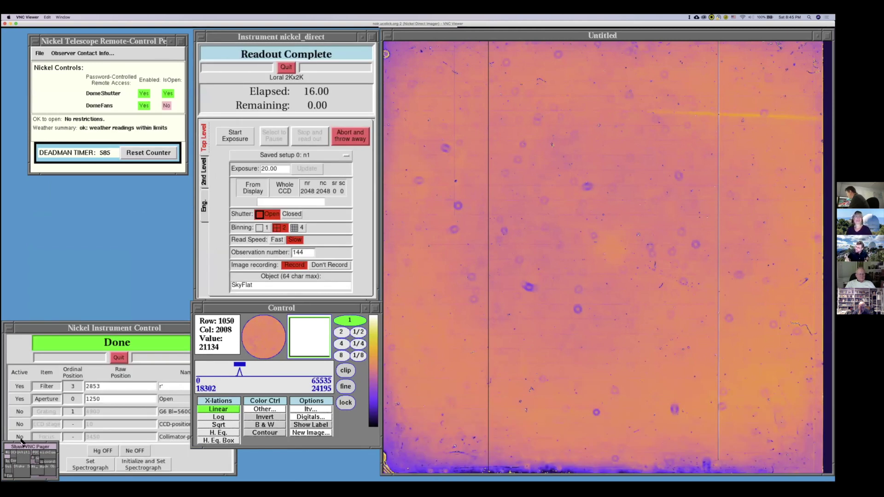
{"action": "left_click", "coordinate": [155, 154]}
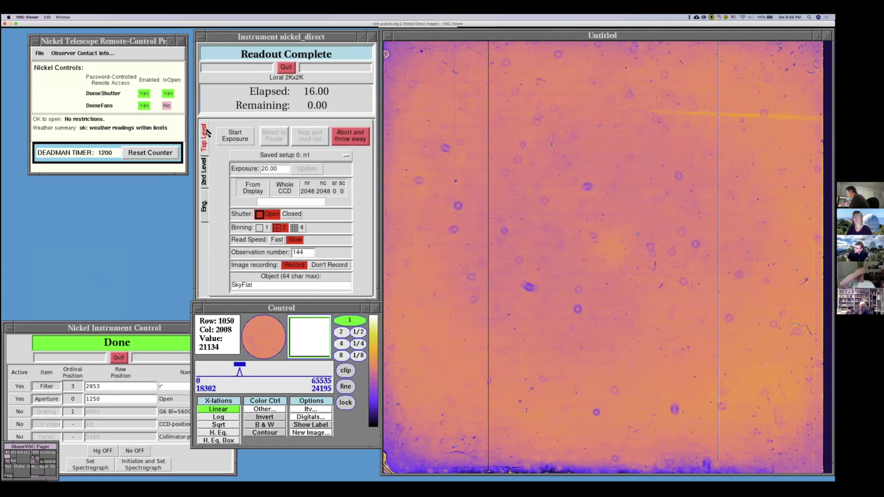
- Start the 20-second r' SkyFlat exposure, and check the telescope offset controls and dome cameras while it runs
{"action": "left_click", "coordinate": [234, 137]}
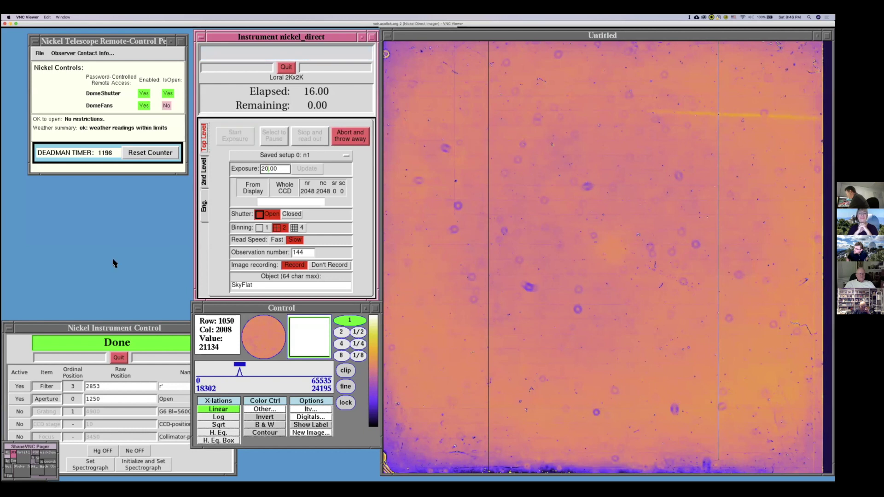
{"action": "left_click", "coordinate": [42, 460]}
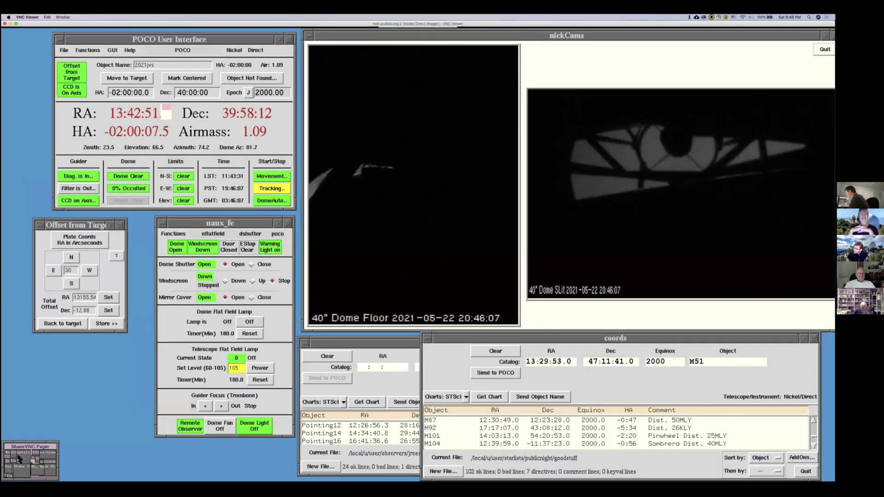
{"action": "left_click", "coordinate": [6, 450]}
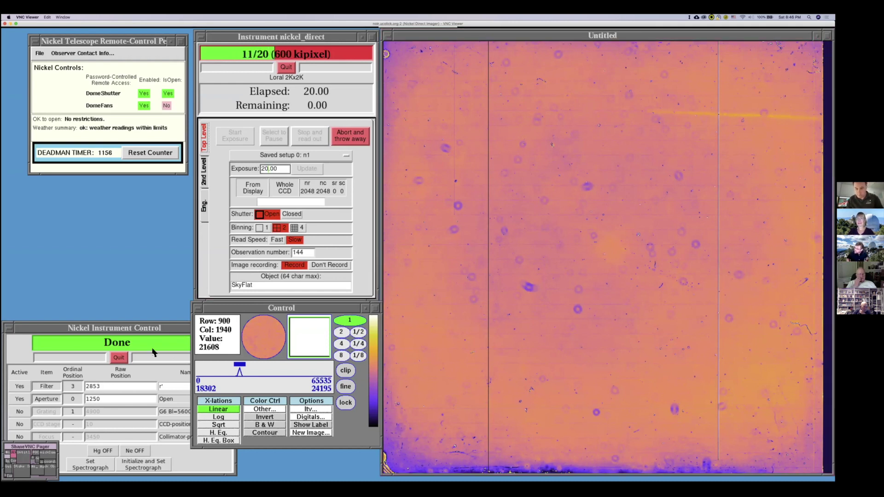
- Move the filter wheel to position 4 (i'), shifting the Nickel Instrument Control window slightly upward
{"action": "left_click", "coordinate": [72, 387]}
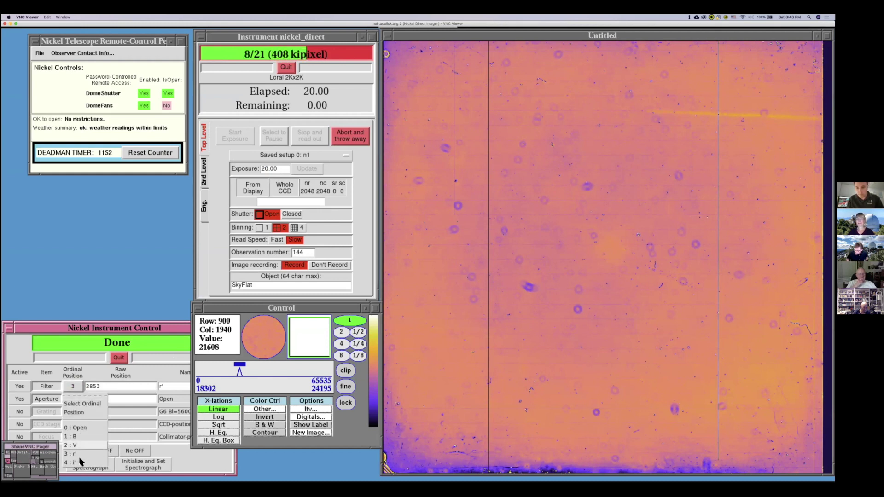
{"action": "left_click", "coordinate": [80, 461]}
{"action": "left_click_drag", "start_coordinate": [138, 327], "coordinate": [138, 317]}
{"action": "left_click", "coordinate": [92, 383]}
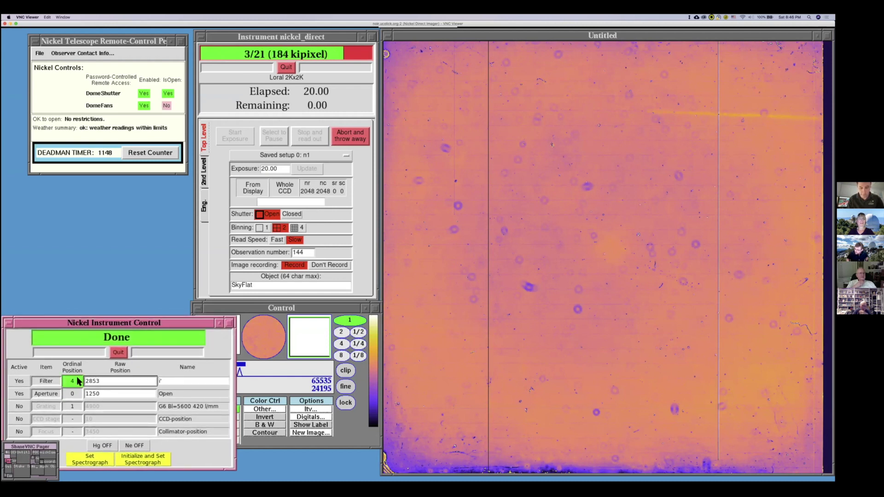
{"action": "left_click", "coordinate": [79, 462]}
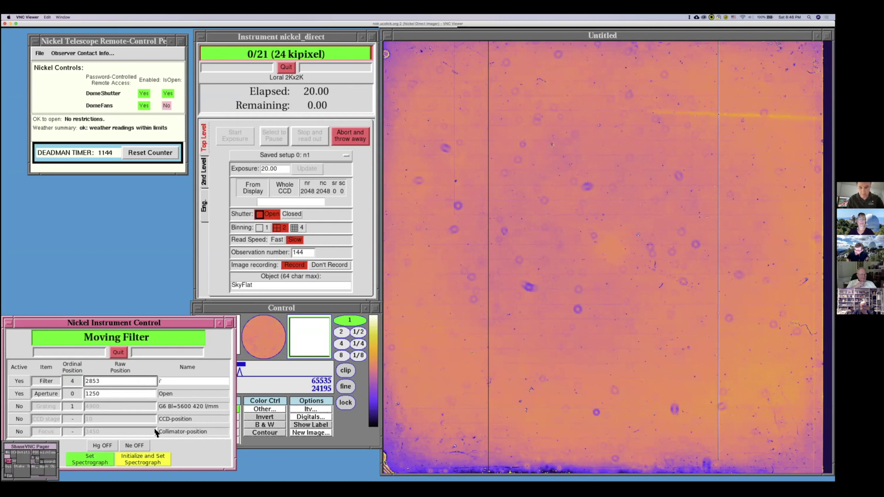
- Check the telescope offset controls and start a SkyFlat exposure in the i' filter at 20 seconds
{"action": "left_click", "coordinate": [46, 453]}
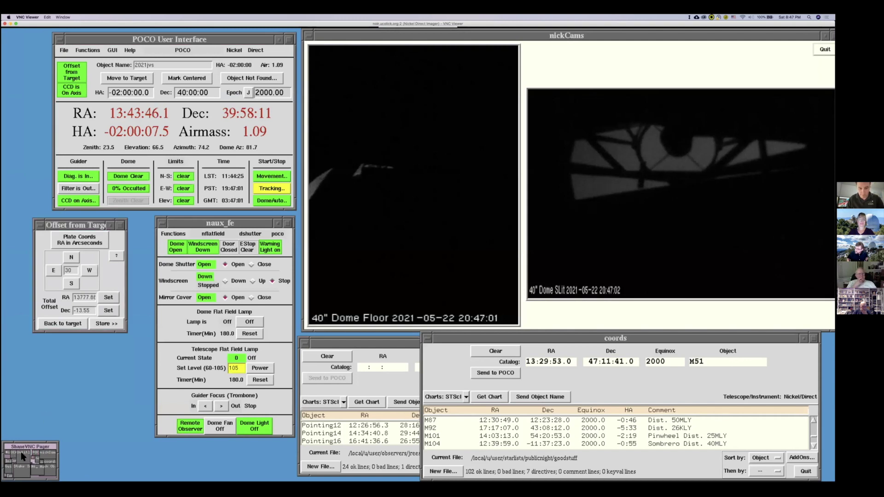
{"action": "left_click", "coordinate": [24, 457]}
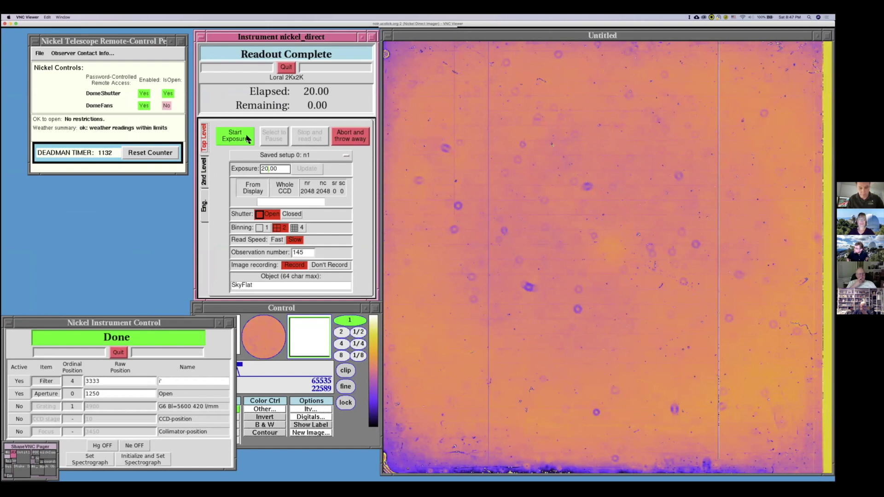
{"action": "left_click", "coordinate": [248, 139]}
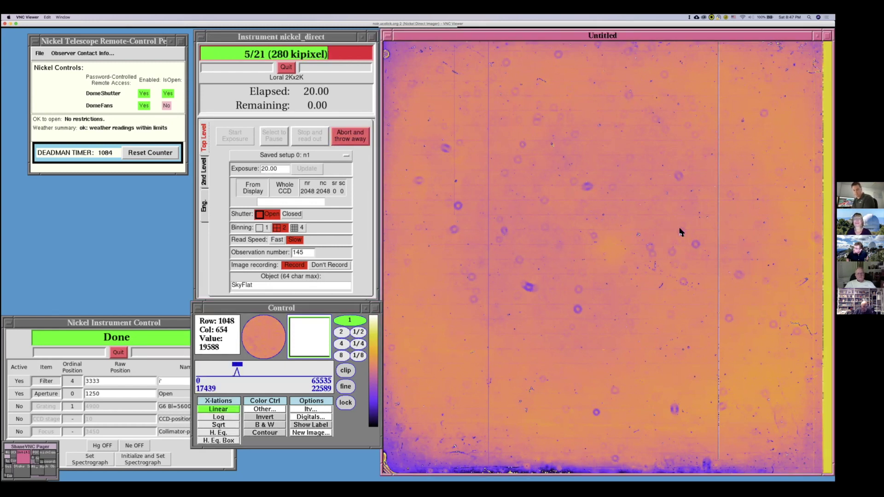
- Check the telescope offset controls, set the exposure time to 30 seconds, and start the i' SkyFlat exposure
{"action": "left_click", "coordinate": [39, 455]}
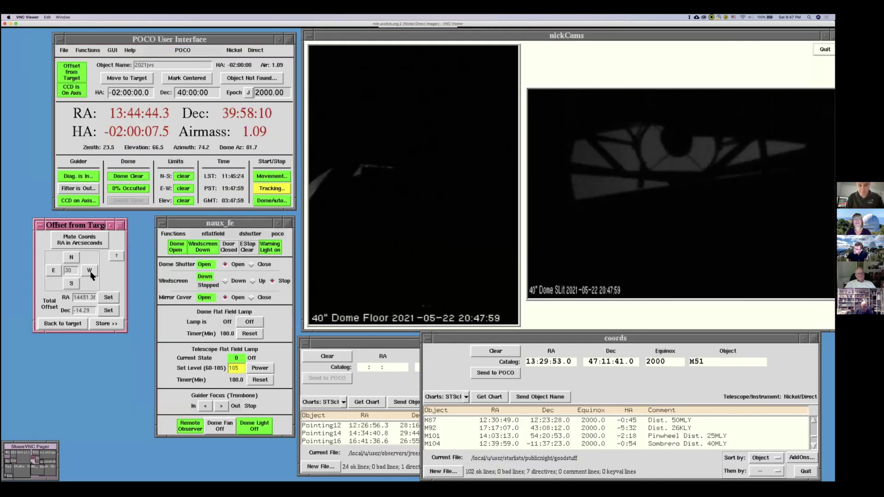
{"action": "left_click", "coordinate": [16, 457]}
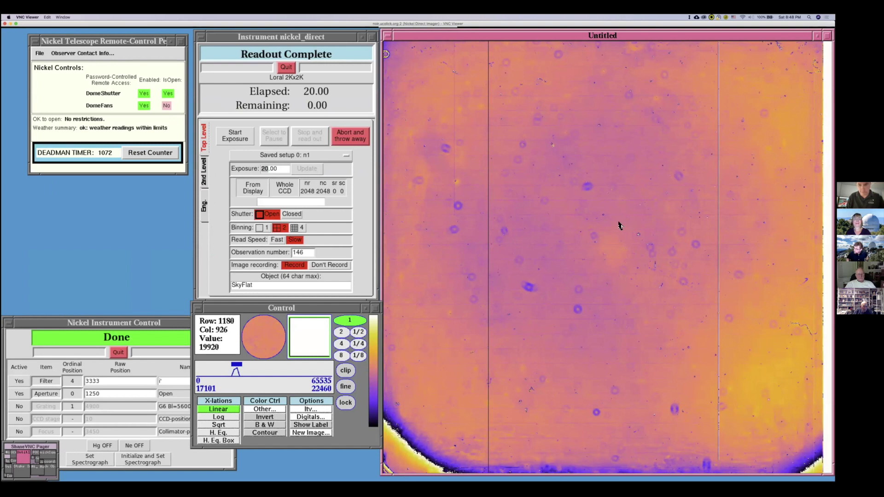
{"action": "left_click", "coordinate": [263, 169]}
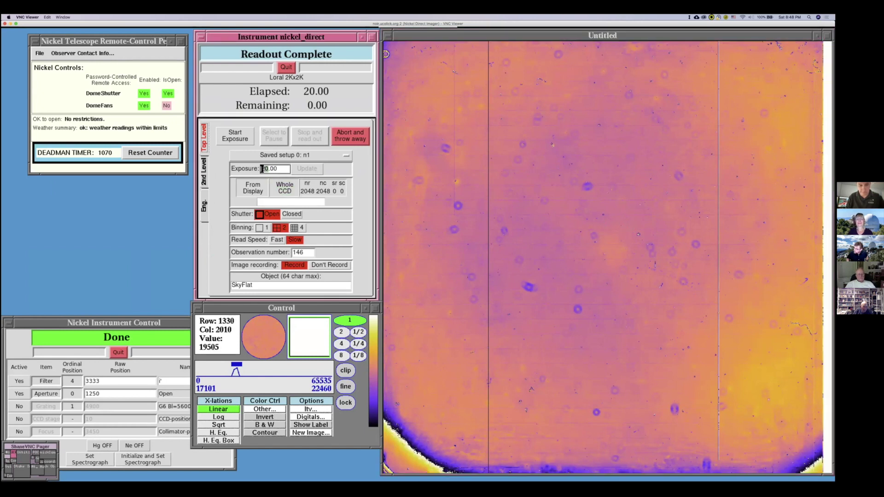
{"action": "triple_click", "coordinate": [264, 169]}
{"action": "type", "text": "30"}
{"action": "left_click", "coordinate": [239, 136]}
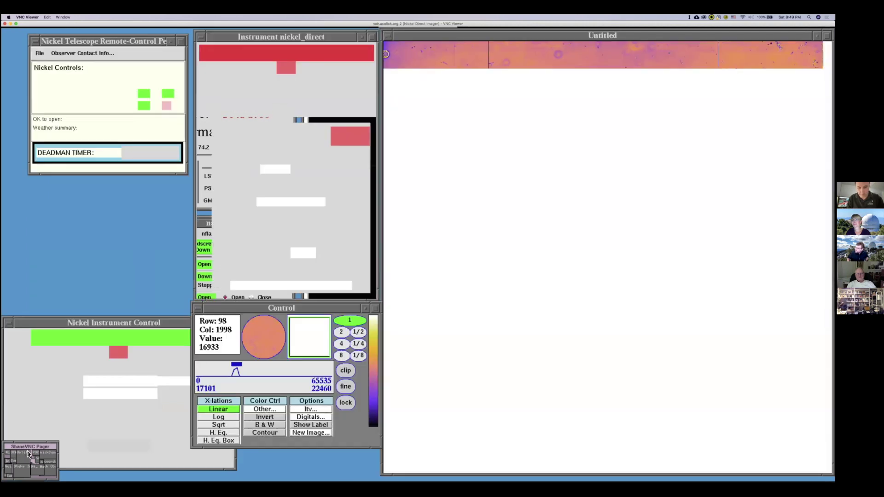
- Set the exposure time to 35 seconds, start the i' SkyFlat exposure, and reset the deadman timer
{"action": "left_click", "coordinate": [29, 453]}
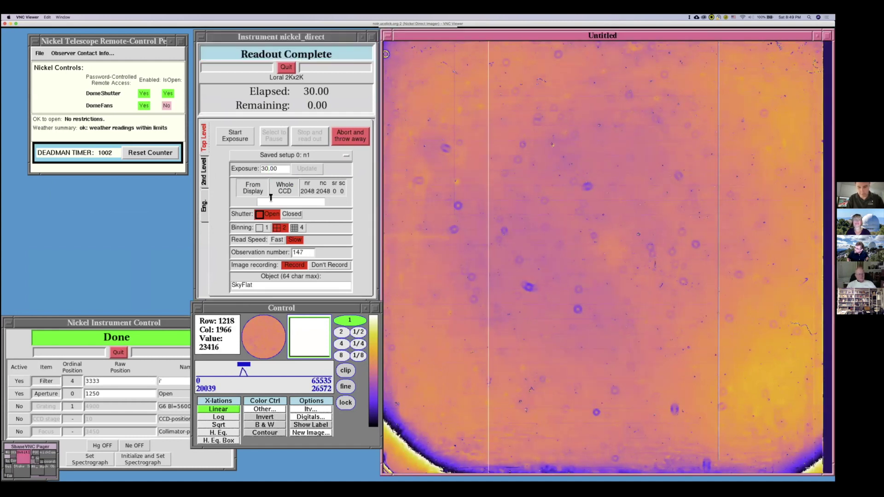
{"action": "left_click", "coordinate": [264, 164]}
{"action": "key", "text": "Delete"}
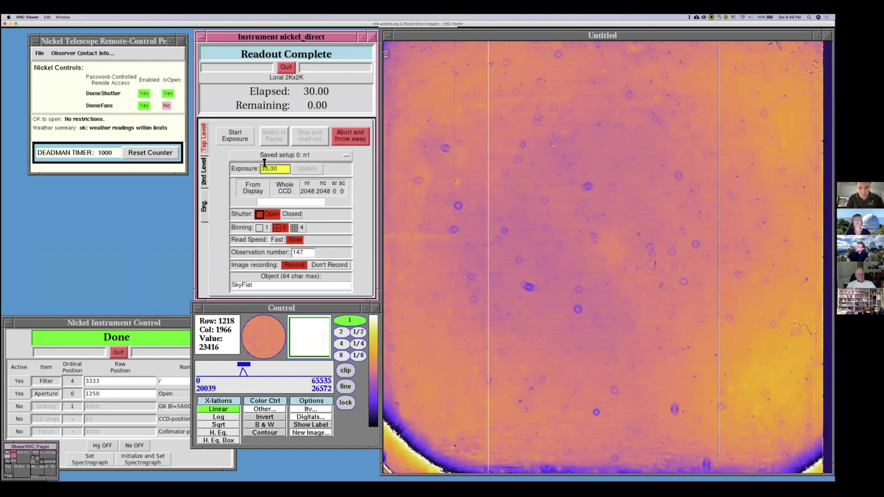
{"action": "left_click", "coordinate": [240, 139]}
{"action": "left_click", "coordinate": [154, 155]}
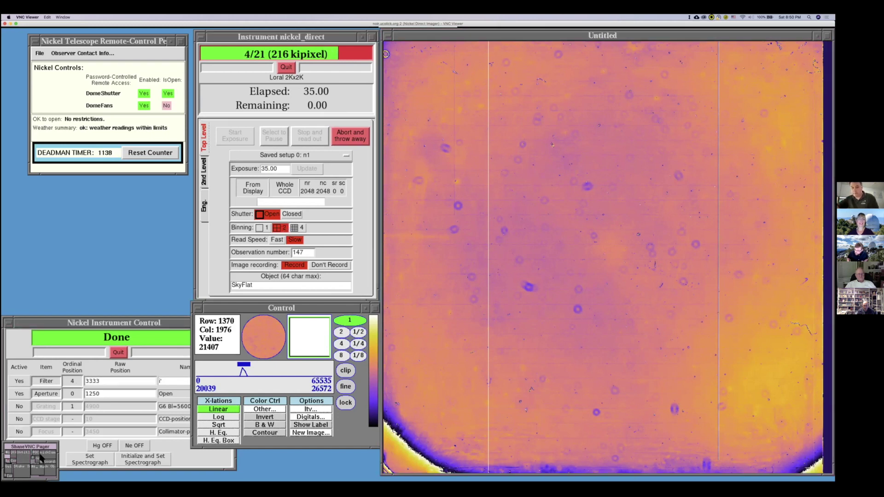
- Check the telescope offset controls, set the exposure time to 45 seconds, and start the i' SkyFlat exposure
{"action": "key", "text": "ctrl+Right"}
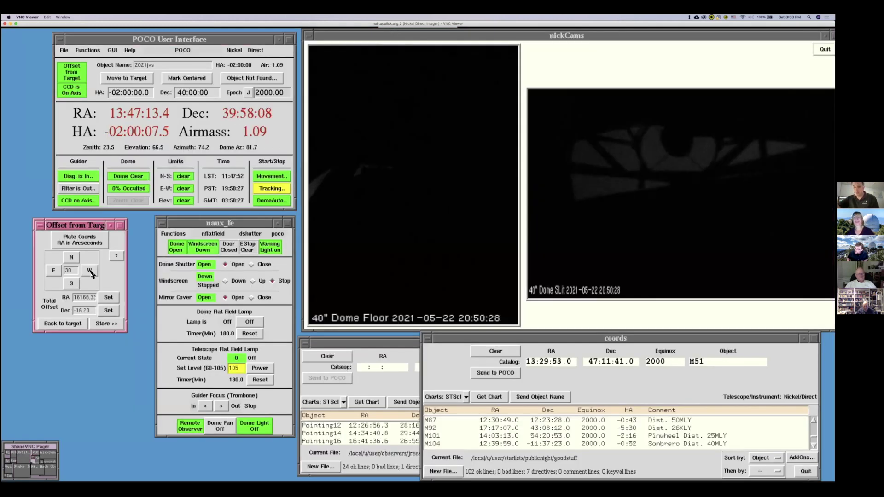
{"action": "key", "text": "ctrl+Left"}
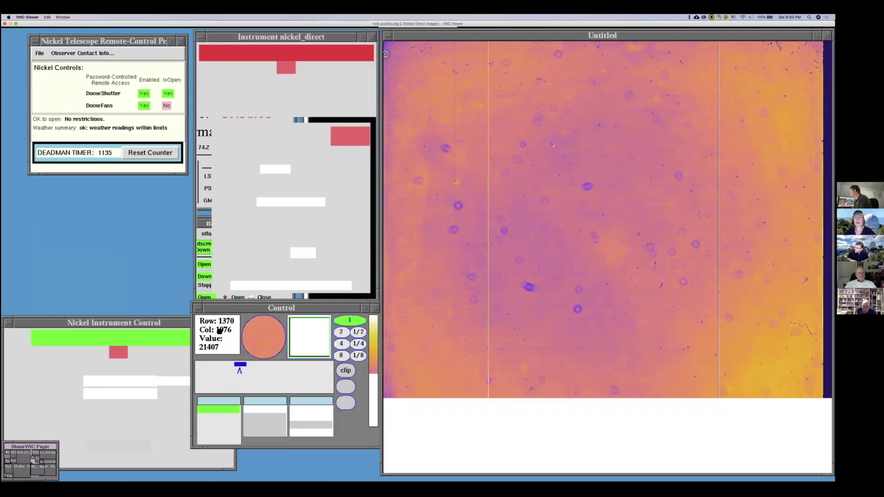
{"action": "left_click", "coordinate": [269, 170]}
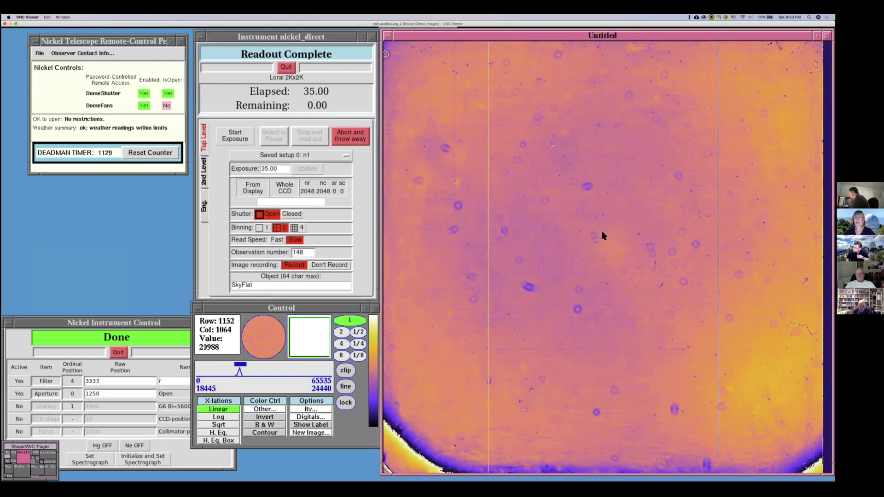
{"action": "double_click", "coordinate": [259, 169]}
{"action": "type", "text": "45.00"}
{"action": "left_click", "coordinate": [233, 136]}
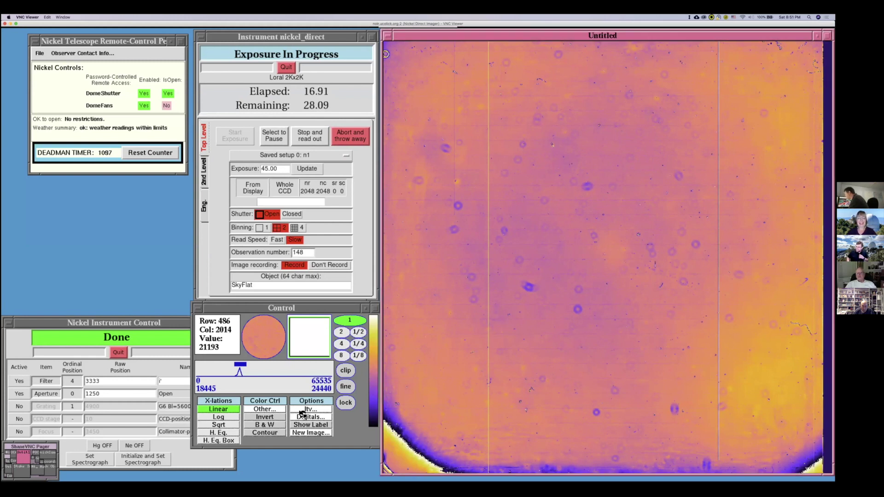
- Toggle the flat image between colour and black-and-white display, leaving it in black and white
{"action": "left_click", "coordinate": [265, 424]}
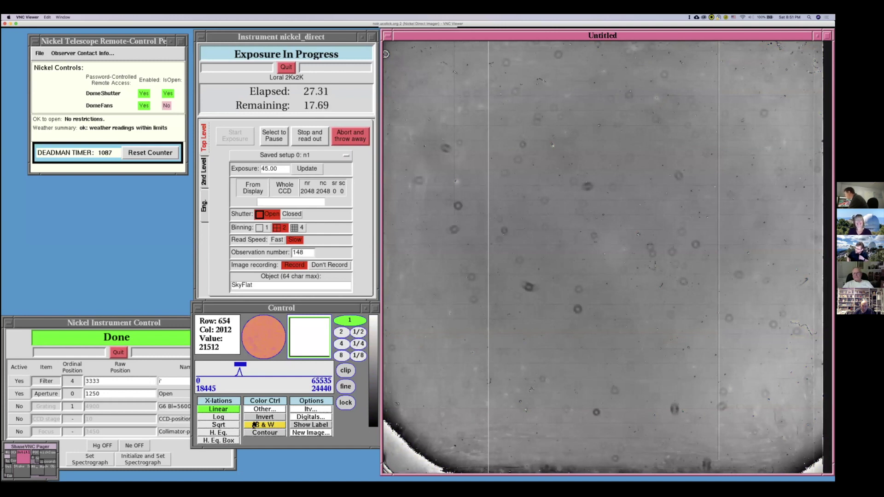
{"action": "left_click", "coordinate": [270, 424]}
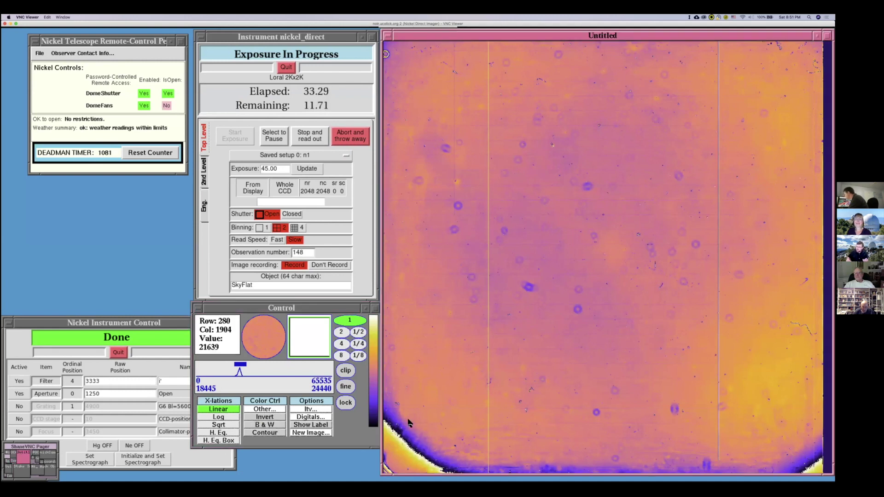
{"action": "left_click", "coordinate": [269, 424]}
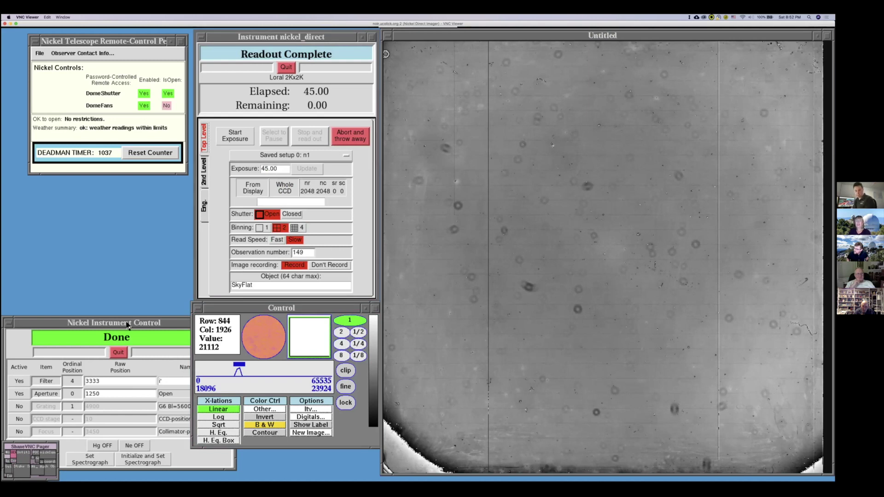
- Check the telescope controls, set the exposure time to 55 seconds, start the i' SkyFlat exposure, and reset the deadman timer
{"action": "left_click", "coordinate": [51, 455]}
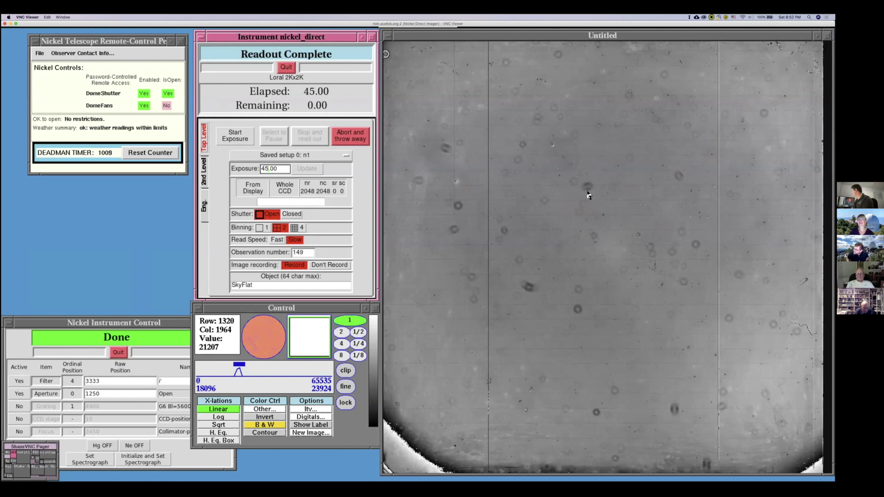
{"action": "left_click", "coordinate": [614, 231]}
{"action": "left_click", "coordinate": [267, 168]}
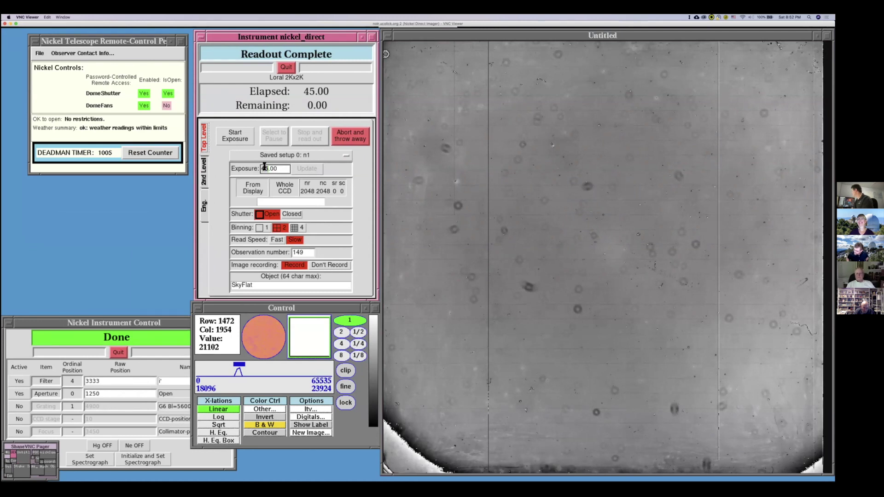
{"action": "double_click", "coordinate": [264, 167]}
{"action": "type", "text": "55"}
{"action": "left_click", "coordinate": [239, 138]}
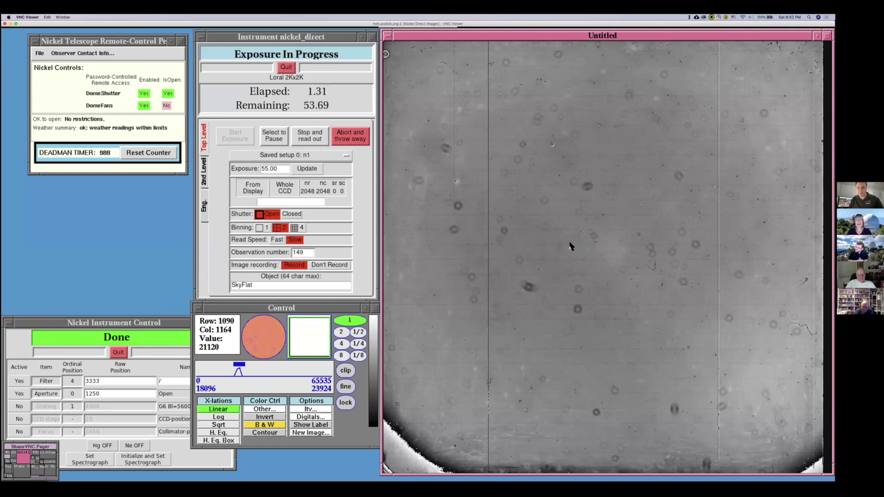
{"action": "left_click", "coordinate": [149, 154]}
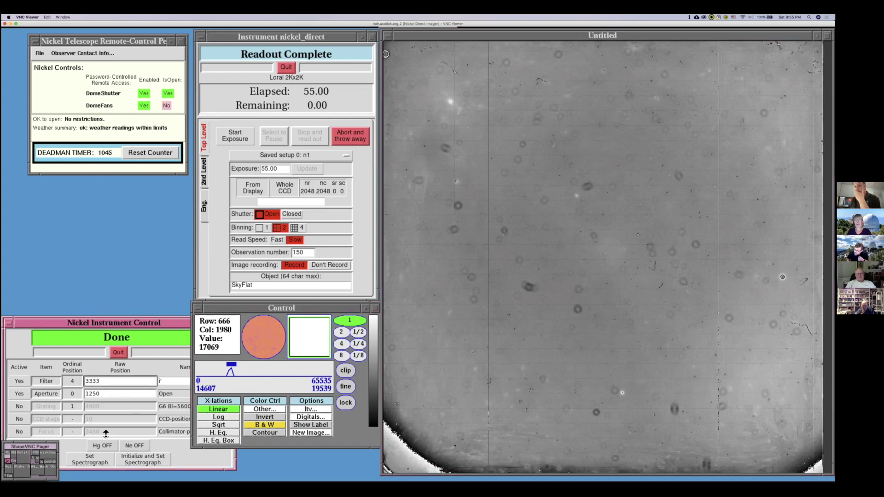
- Check the telescope position, tracking status and dome cameras between looks at the instrument controls
{"action": "left_click", "coordinate": [48, 457]}
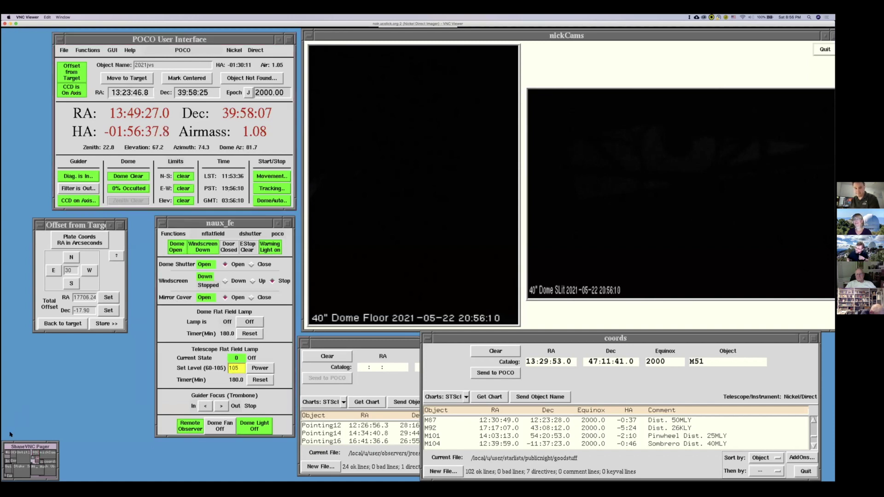
{"action": "left_click", "coordinate": [14, 464]}
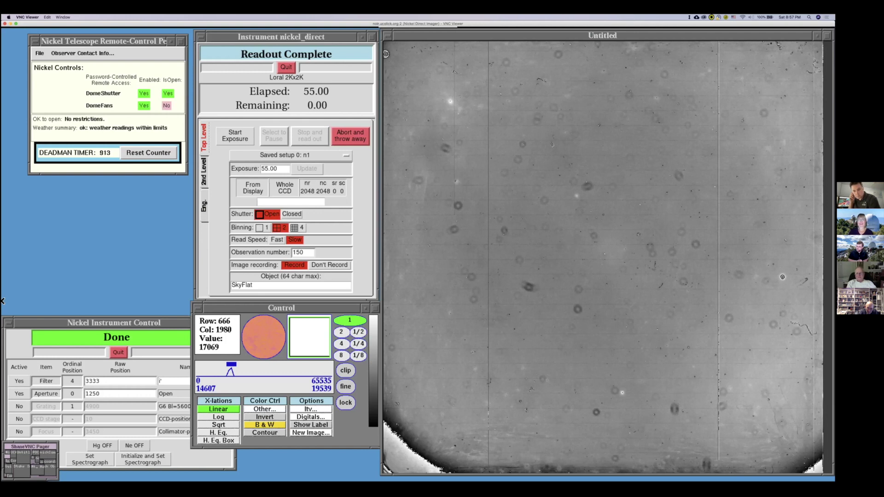
{"action": "left_click", "coordinate": [51, 455]}
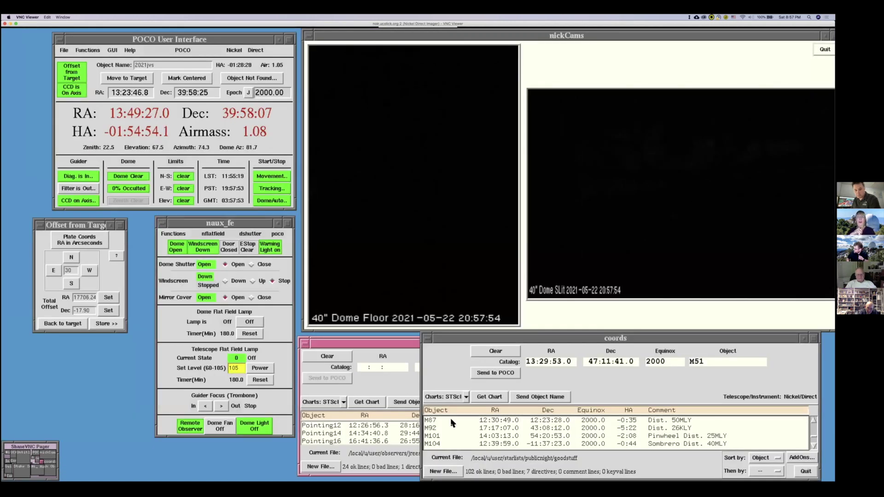
- Select Pointing12 from the pointing and focusing star list, send it to POCO, and return to the instrument controls
{"action": "left_click", "coordinate": [388, 347]}
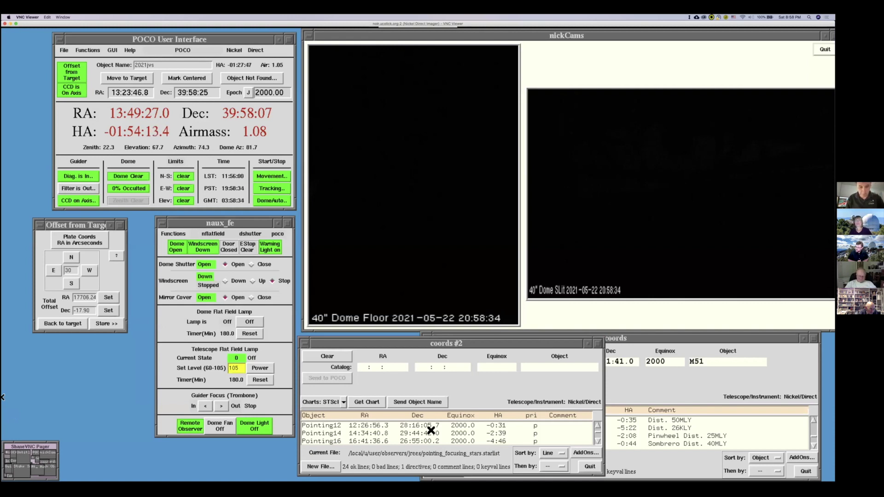
{"action": "left_click", "coordinate": [431, 430]}
{"action": "left_click", "coordinate": [432, 427]}
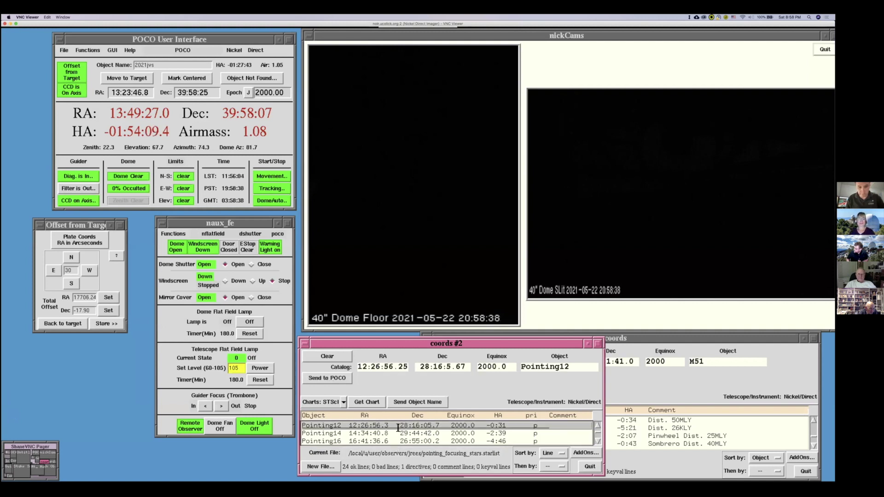
{"action": "left_click", "coordinate": [350, 378]}
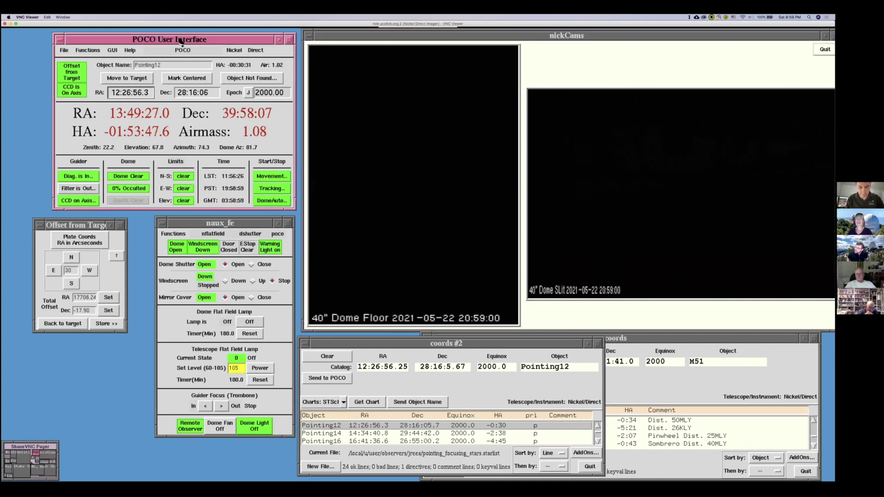
{"action": "left_click_drag", "start_coordinate": [178, 41], "coordinate": [174, 40]}
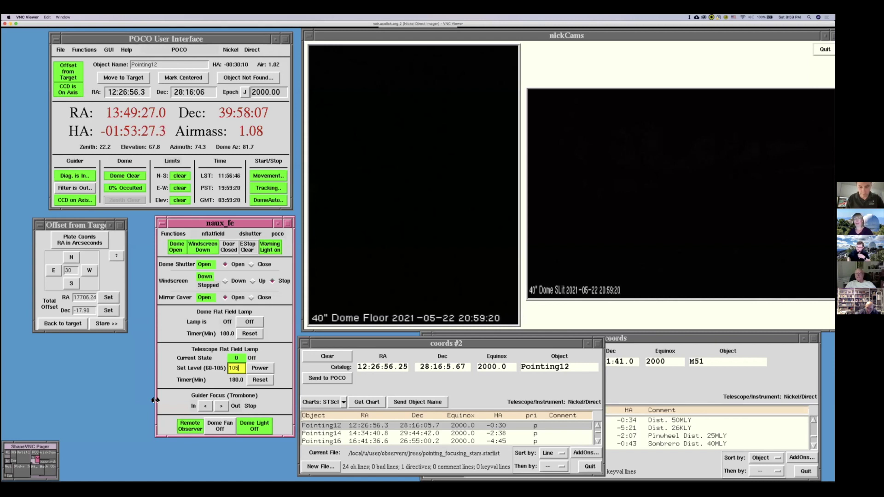
{"action": "left_click", "coordinate": [25, 456]}
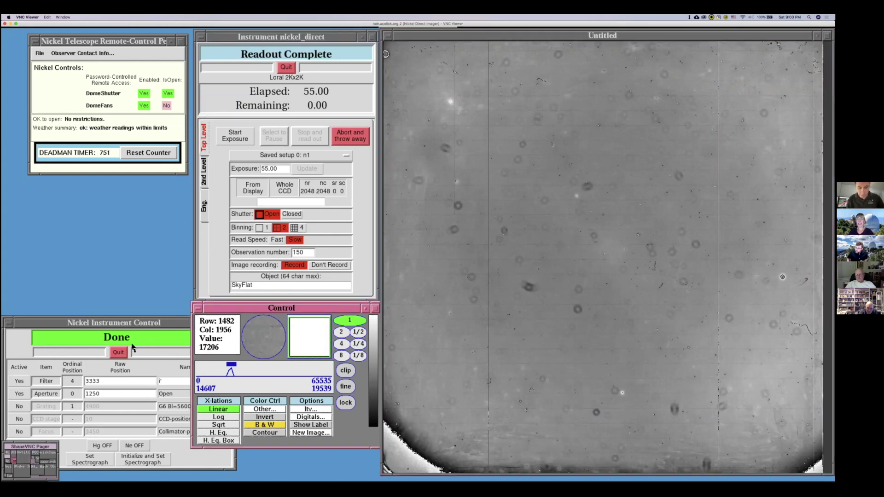
- Switch to the telescope controls and turn the dome light on to inspect the dome cameras
{"action": "left_click", "coordinate": [46, 456]}
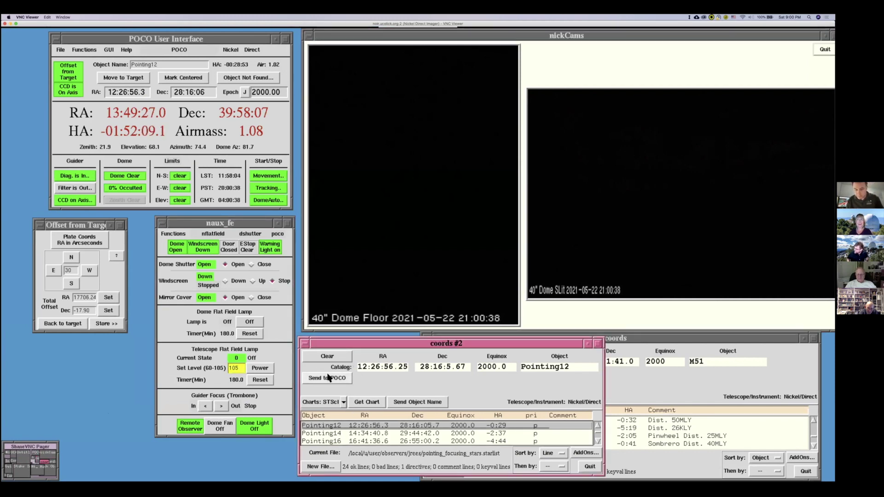
{"action": "left_click", "coordinate": [251, 429]}
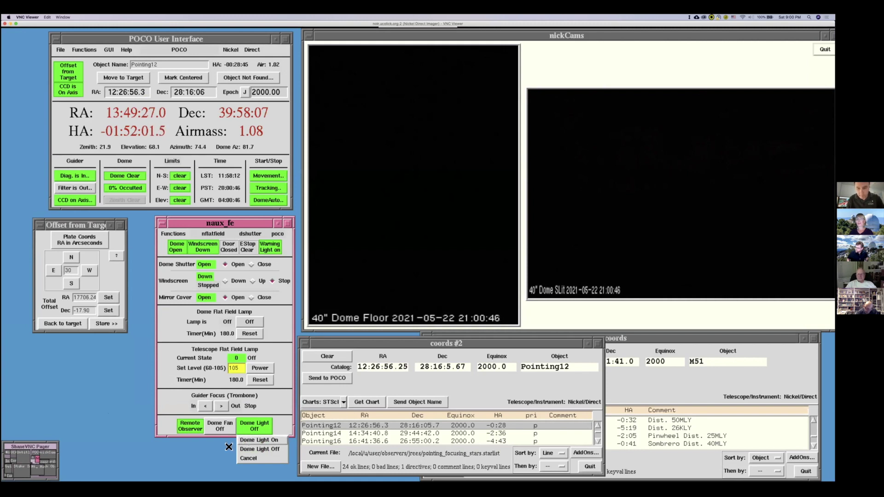
{"action": "left_click", "coordinate": [249, 442]}
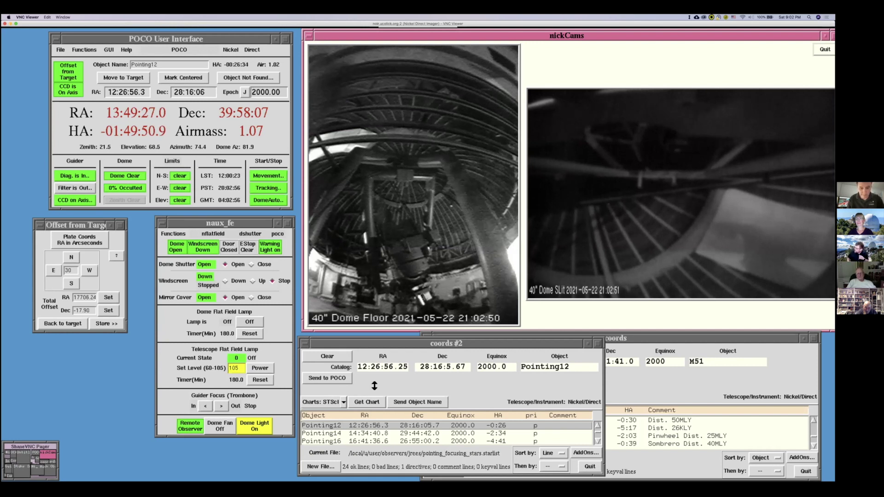
- Send Pointing12 from the star list to POCO and move the telescope to that target
{"action": "left_click", "coordinate": [369, 425]}
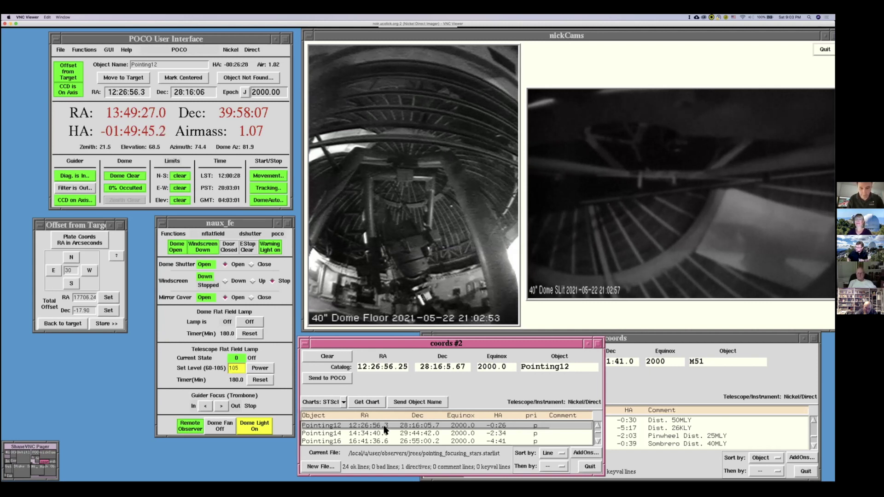
{"action": "left_click", "coordinate": [342, 379]}
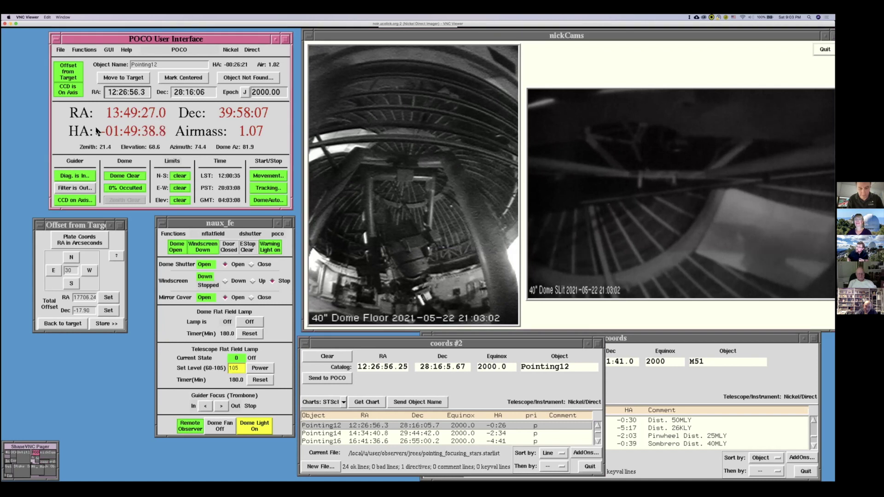
{"action": "left_click_drag", "start_coordinate": [142, 40], "coordinate": [140, 38]}
{"action": "left_click", "coordinate": [119, 90]}
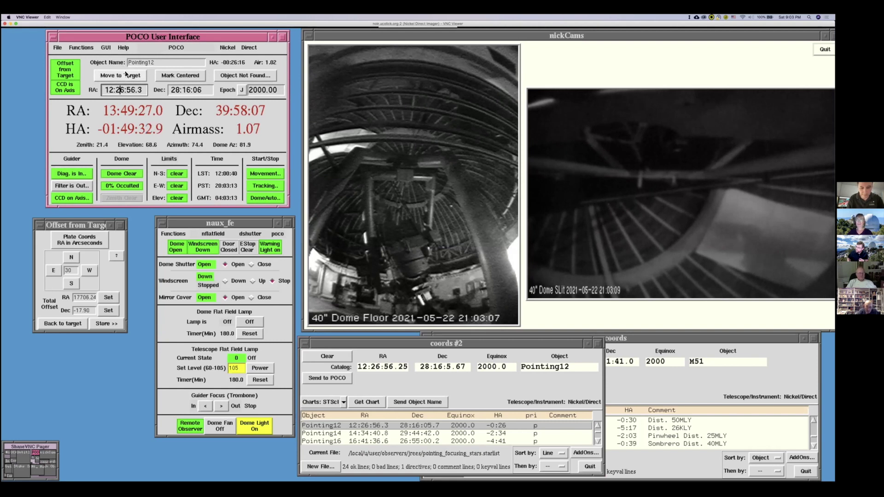
{"action": "left_click", "coordinate": [138, 76]}
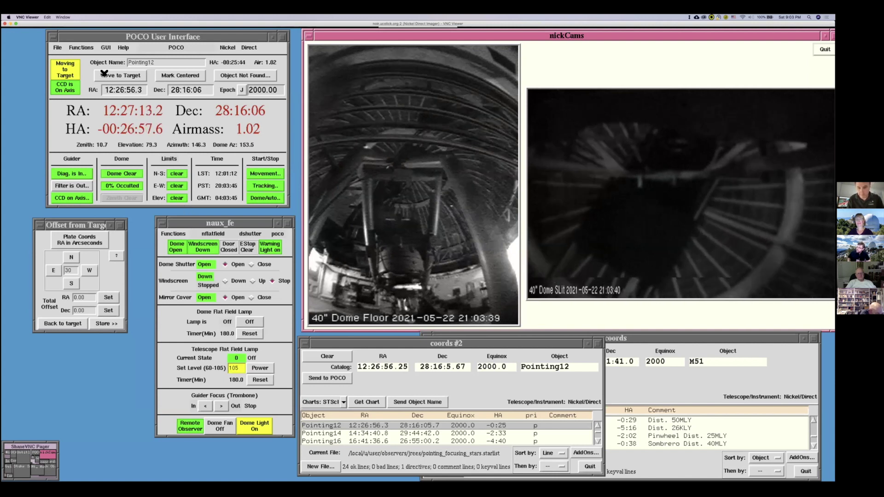
{"action": "left_click", "coordinate": [113, 33]}
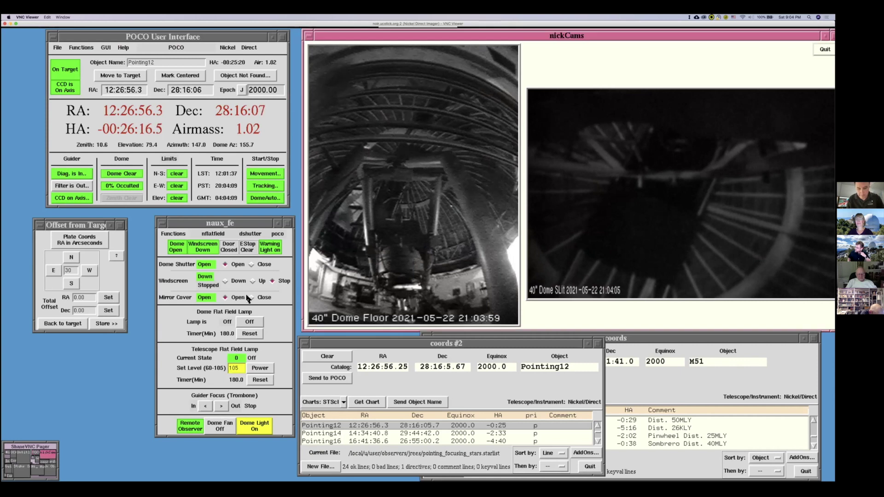
- Turn the dome light off and return to the instrument controls
{"action": "left_click", "coordinate": [248, 425]}
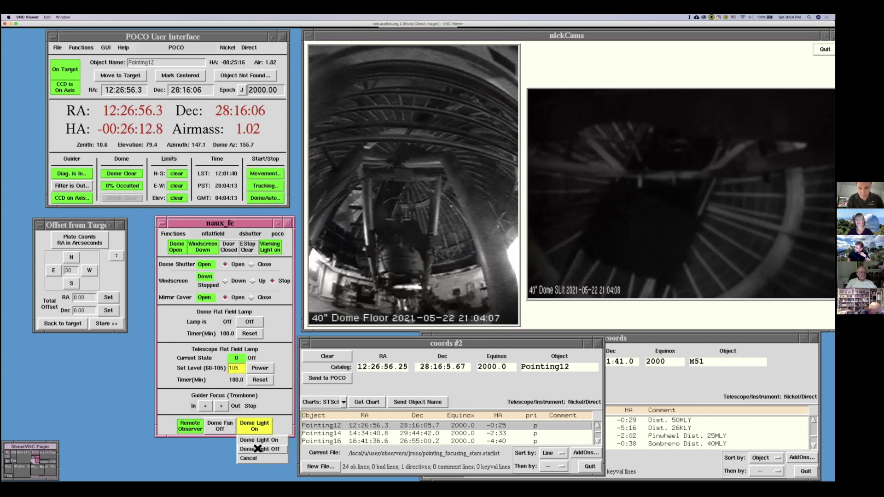
{"action": "left_click", "coordinate": [257, 449]}
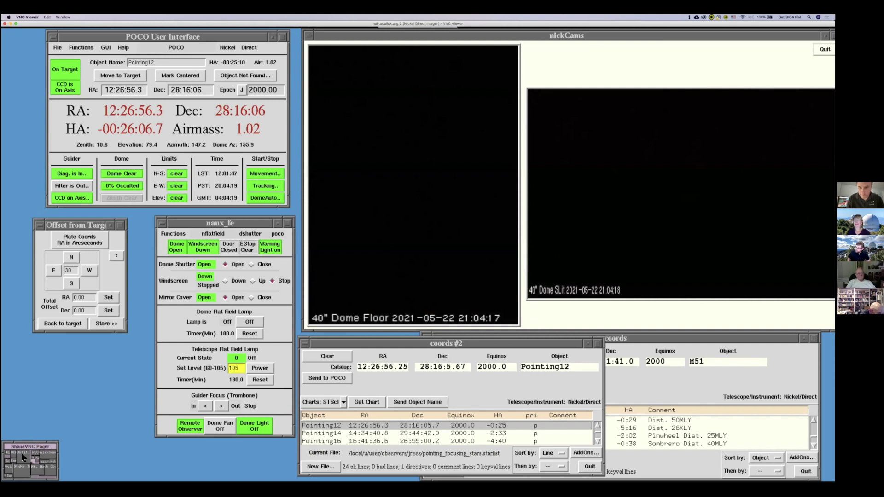
{"action": "left_click", "coordinate": [23, 457]}
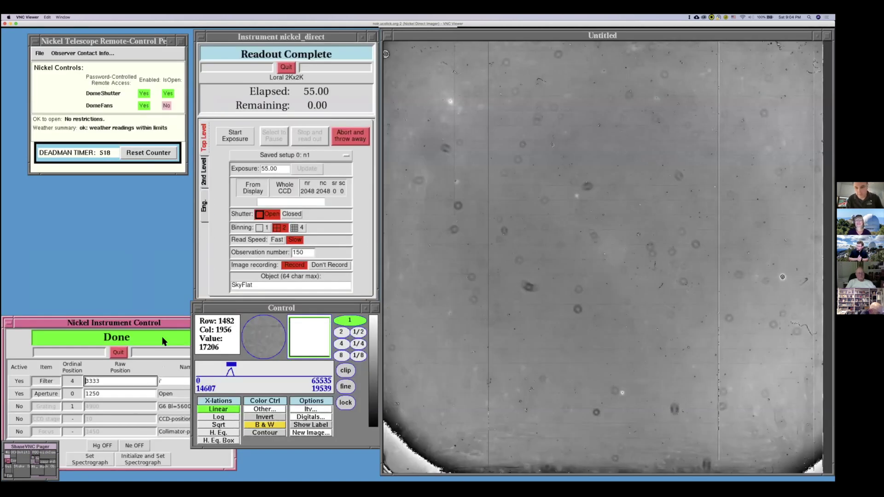
- Set image recording to Don't Record and the exposure time to 3 seconds
{"action": "left_click", "coordinate": [324, 265]}
{"action": "left_click", "coordinate": [292, 287]}
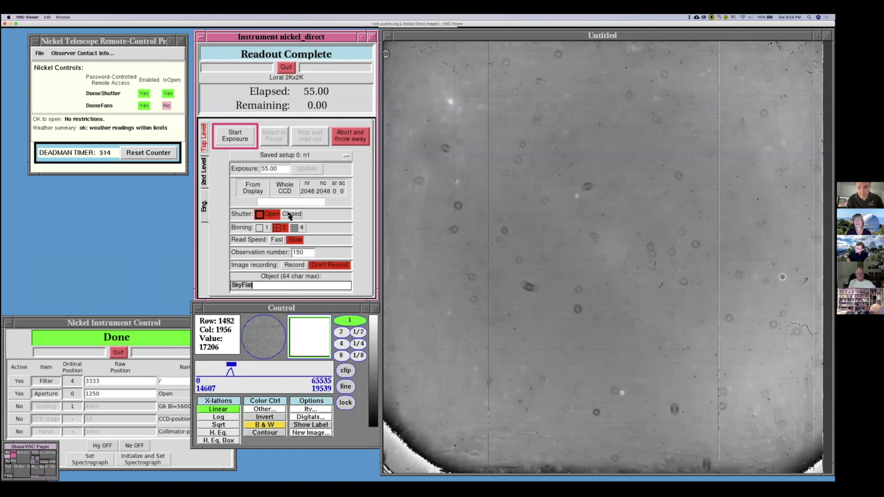
{"action": "double_click", "coordinate": [280, 168]}
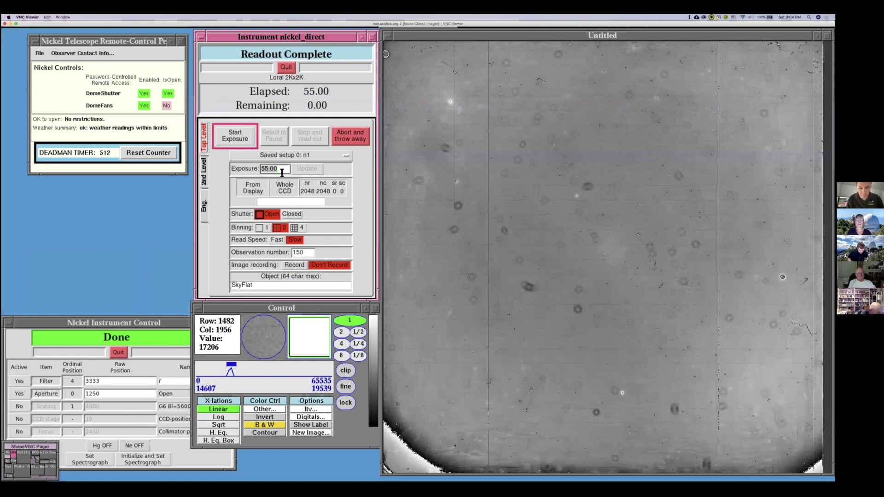
{"action": "type", "text": "3"}
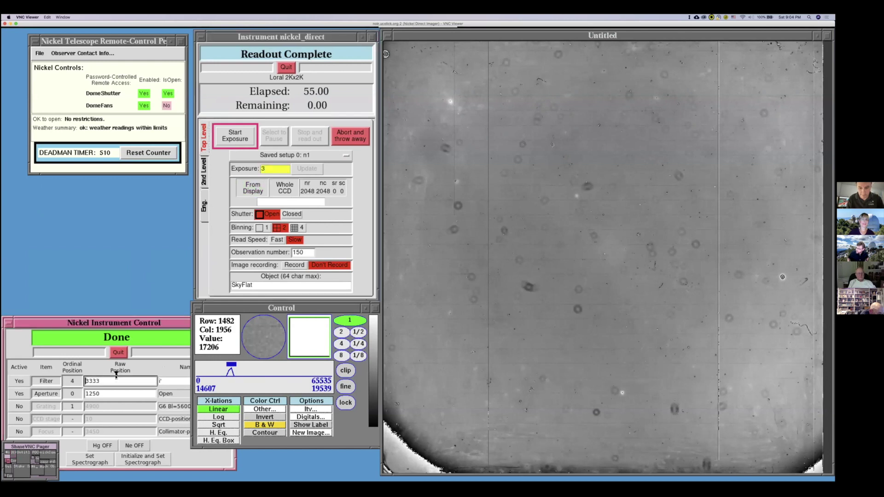
- Change the filter to V at ordinal position 2 and apply it to the spectrograph
{"action": "left_click", "coordinate": [77, 386]}
{"action": "left_click", "coordinate": [80, 435]}
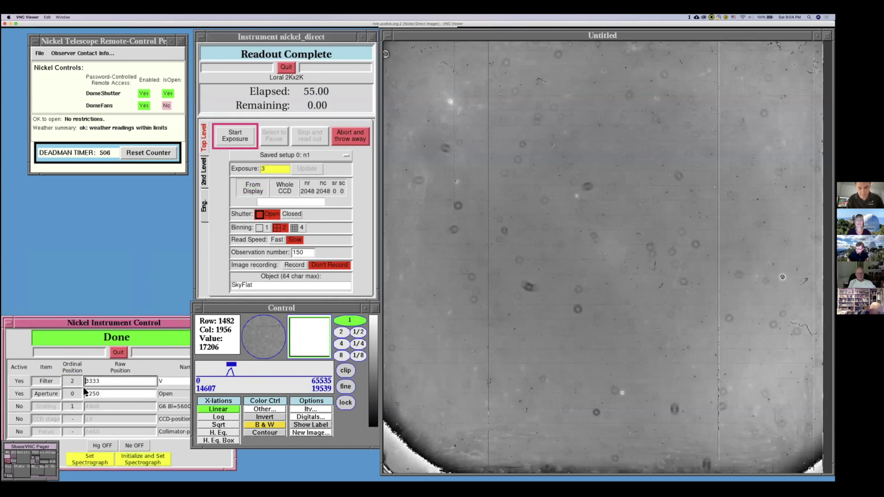
{"action": "left_click", "coordinate": [91, 458]}
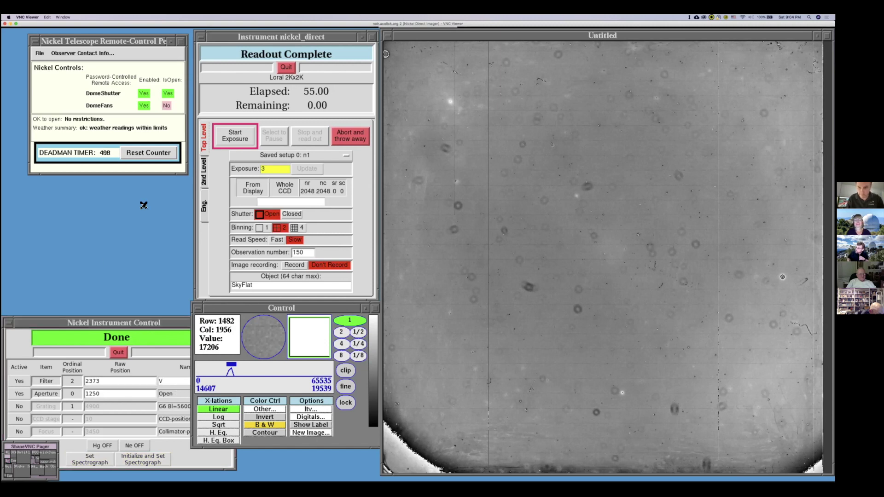
- Reset the deadman timer and start the unrecorded 3-second exposure of the pointing star
{"action": "left_click", "coordinate": [161, 158]}
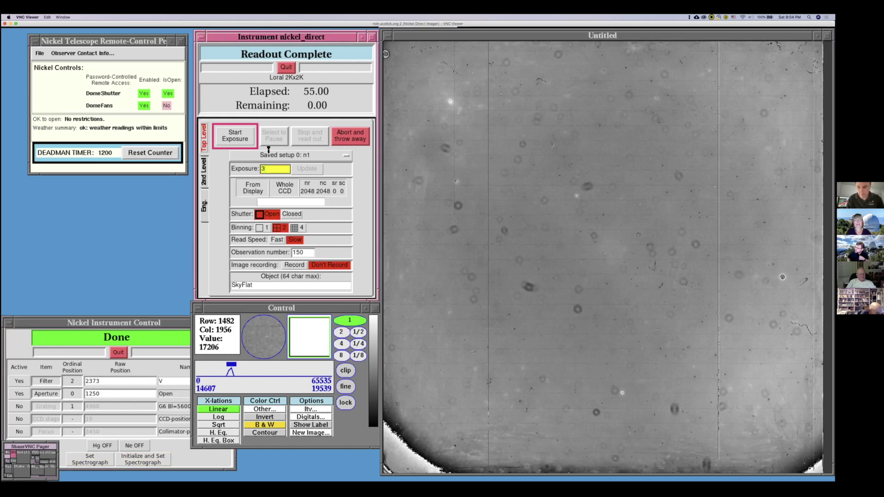
{"action": "left_click", "coordinate": [239, 132]}
{"action": "left_click", "coordinate": [244, 137]}
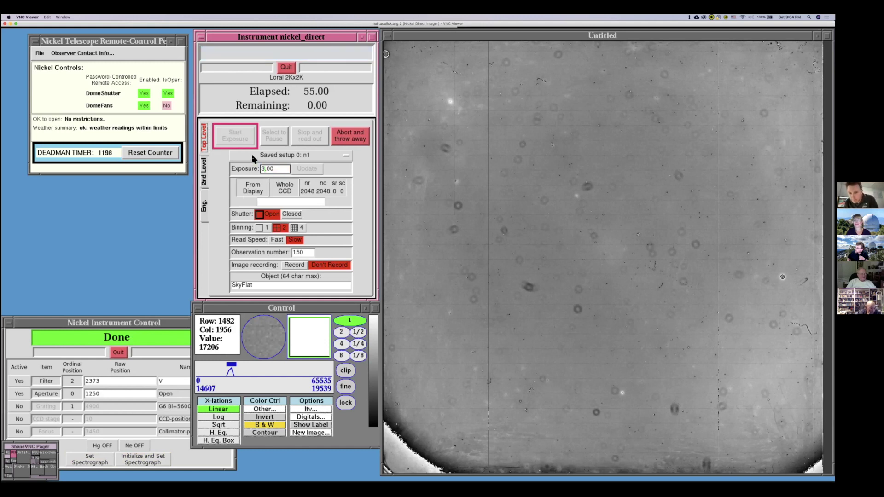
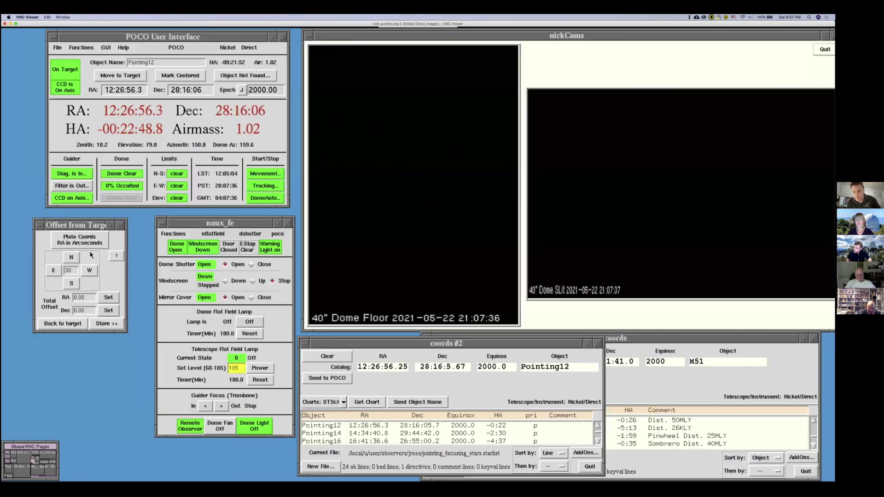
- Offset the telescope 70 arcseconds west of the target, then return to the star image
{"action": "left_click", "coordinate": [41, 453]}
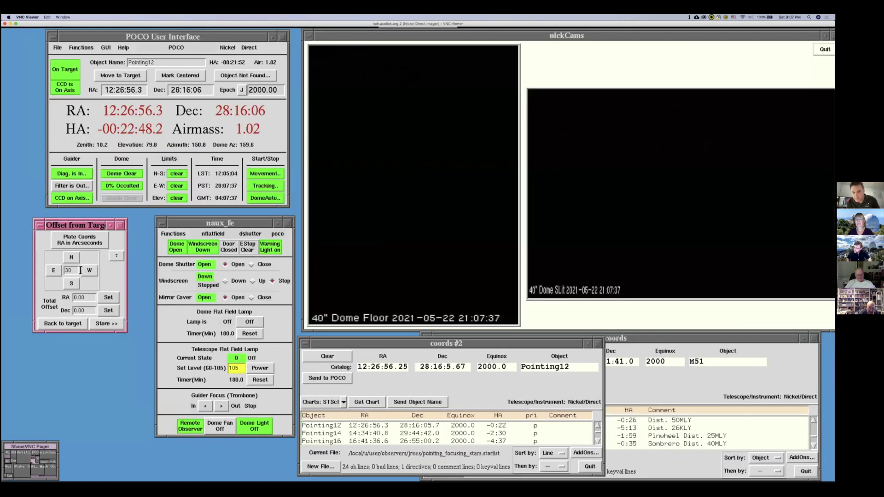
{"action": "key", "text": "BackSpace"}
{"action": "key", "text": "BackSpace"}
{"action": "type", "text": "70"}
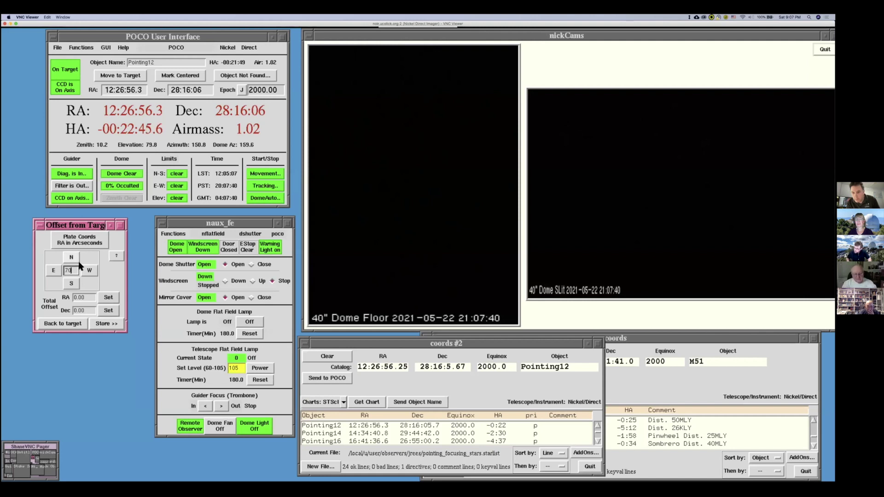
{"action": "left_click", "coordinate": [90, 271]}
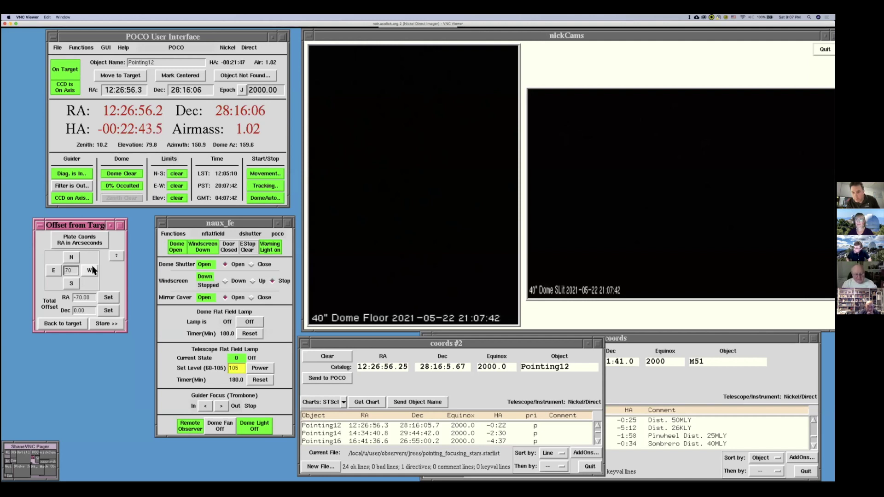
{"action": "left_click", "coordinate": [23, 459]}
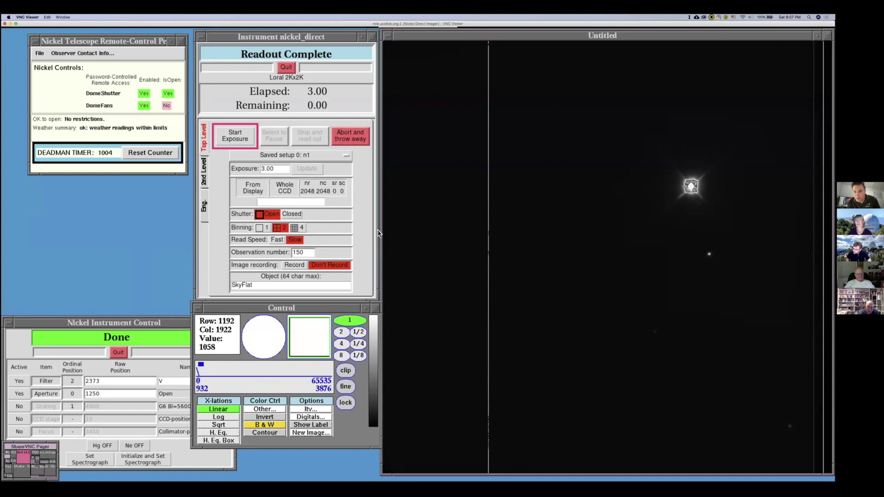
- Offset the telescope 63 arcseconds north using the telescope controls
{"action": "left_click", "coordinate": [45, 454]}
{"action": "double_click", "coordinate": [72, 271]}
{"action": "type", "text": "63"}
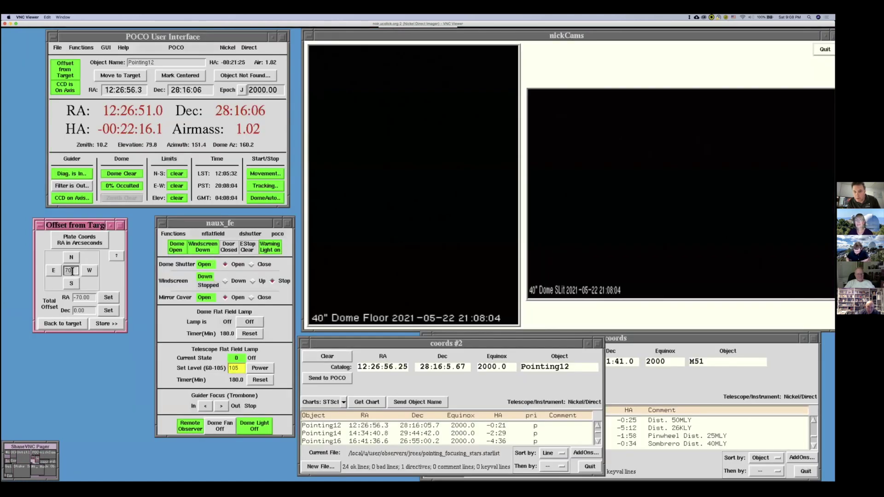
{"action": "left_click", "coordinate": [71, 257]}
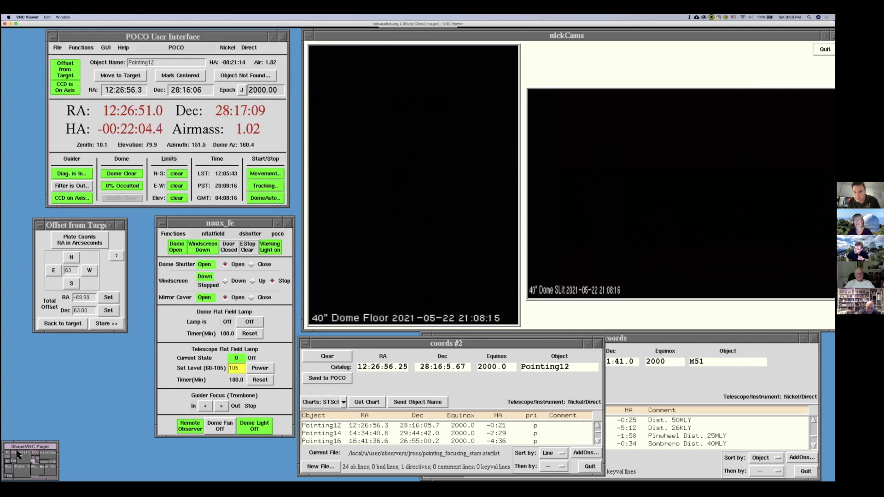
- Take another 3-second exposure and narrow the image display range to 0–5073.68
{"action": "left_click", "coordinate": [18, 455]}
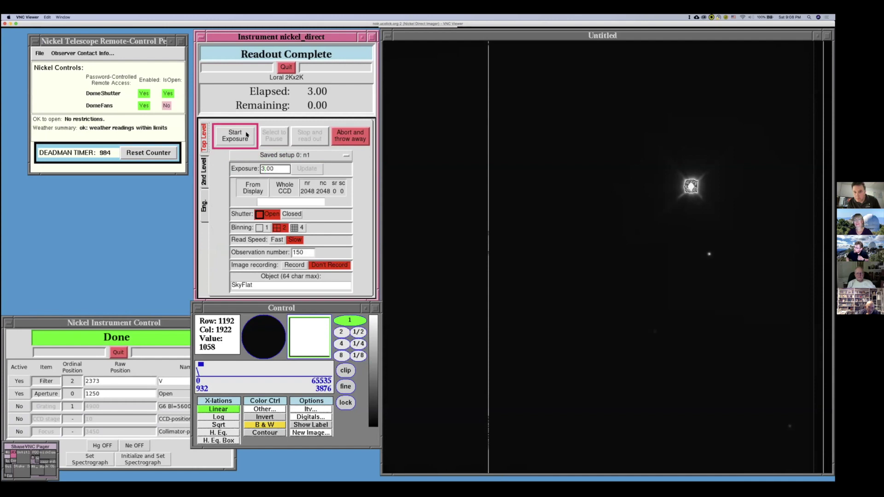
{"action": "left_click", "coordinate": [240, 136]}
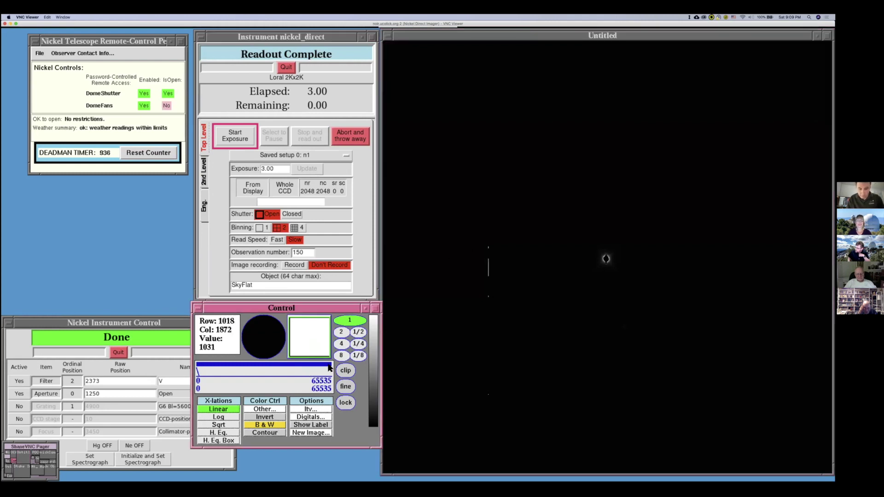
{"action": "left_click_drag", "start_coordinate": [329, 366], "coordinate": [218, 369]}
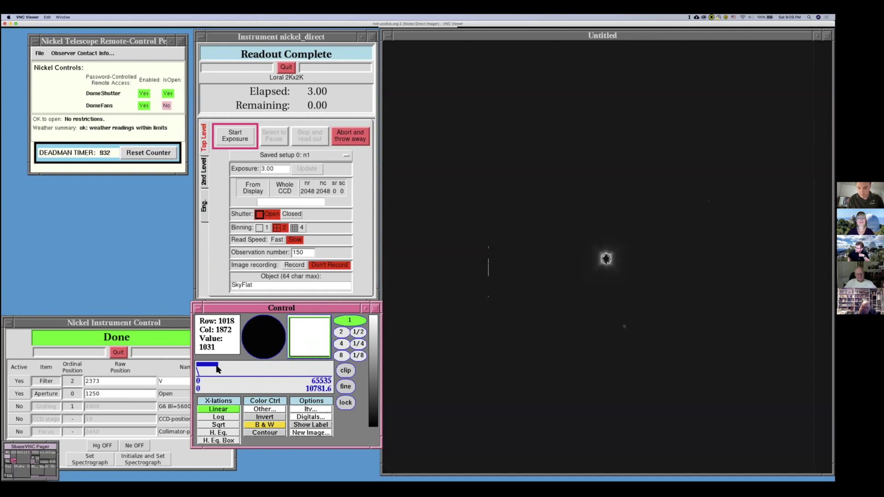
{"action": "left_click_drag", "start_coordinate": [218, 368], "coordinate": [205, 368]}
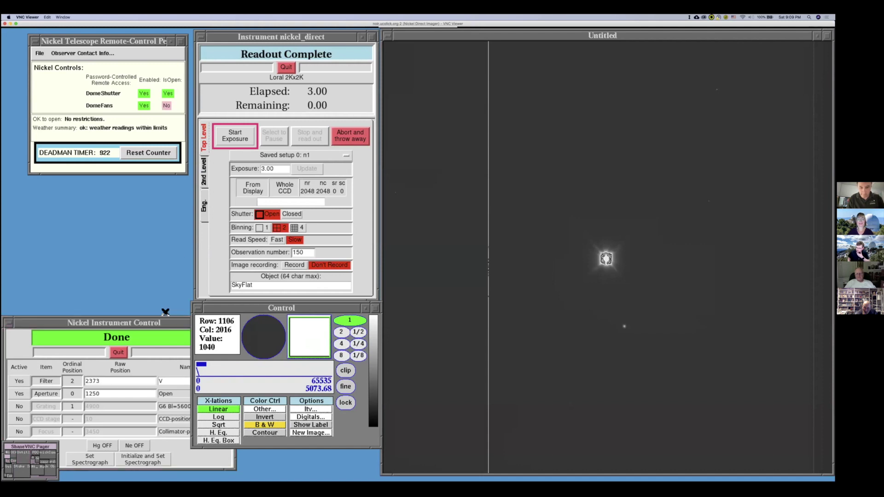
- Mark the pointing star as centered in POCO and go back to the instrument controls
{"action": "left_click", "coordinate": [41, 453]}
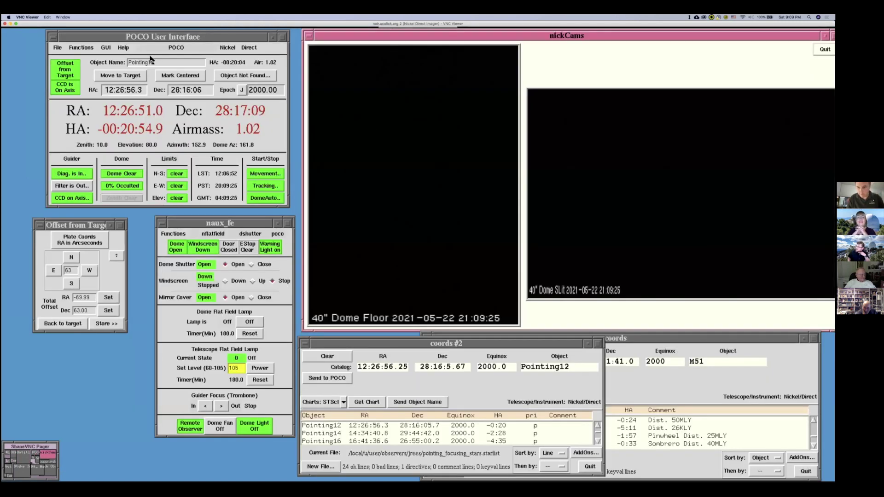
{"action": "left_click", "coordinate": [172, 76]}
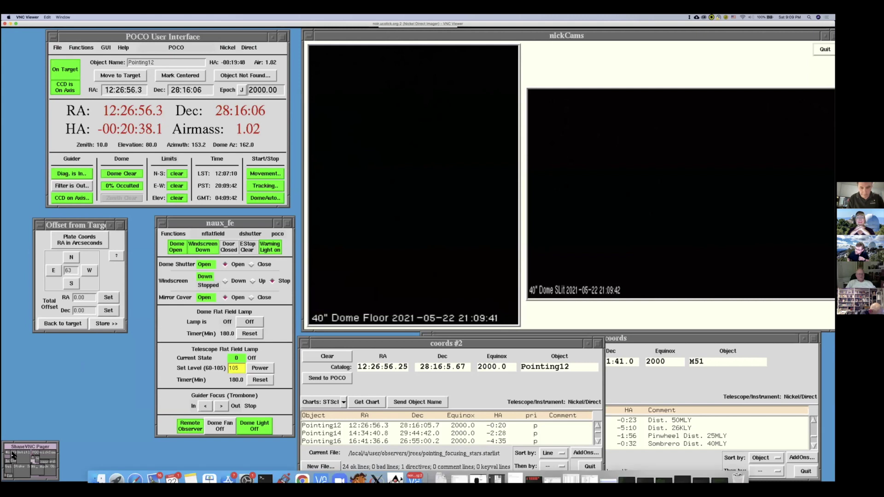
{"action": "left_click", "coordinate": [65, 446]}
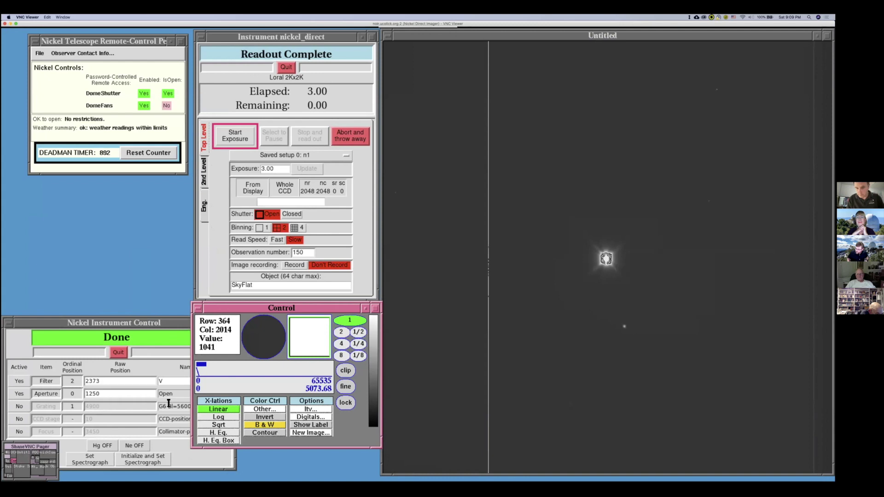
- Select the Focusing12 star in the pointing and focusing star list and send its coordinates to POCO
{"action": "left_click", "coordinate": [53, 460]}
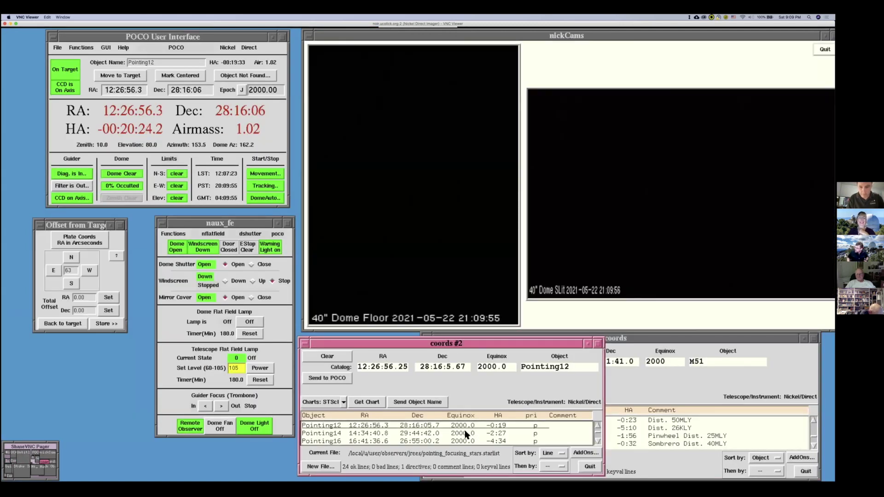
{"action": "scroll", "coordinate": [600, 435], "scroll_direction": "down", "scroll_amount": 5}
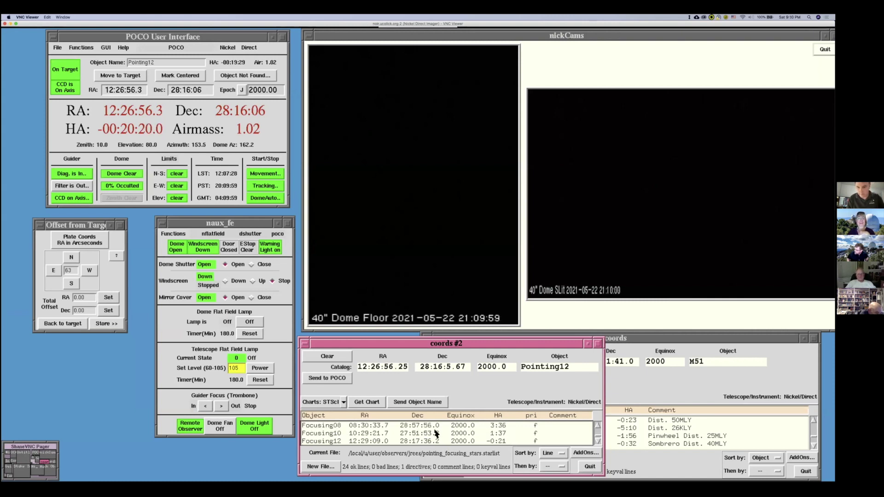
{"action": "left_click", "coordinate": [437, 435]}
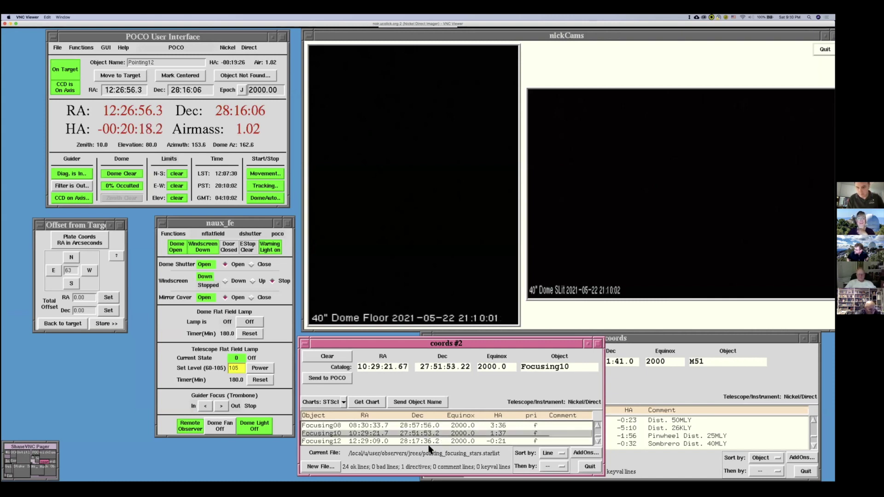
{"action": "left_click", "coordinate": [429, 442]}
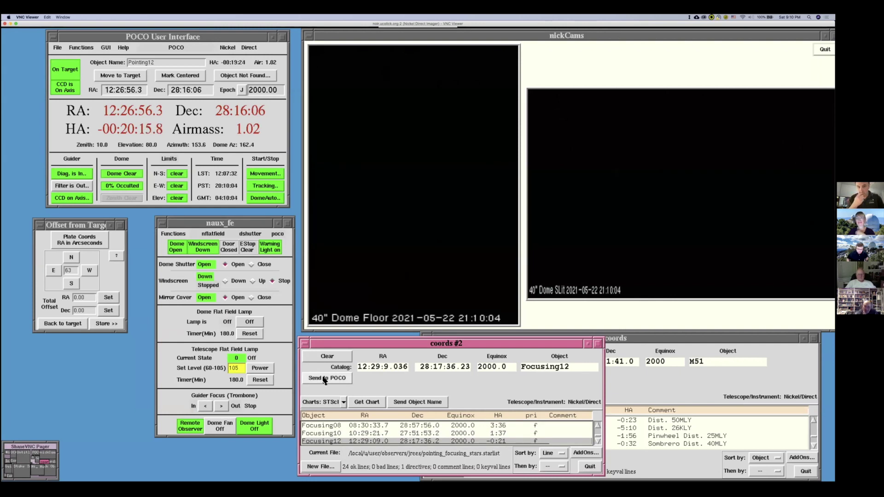
{"action": "left_click", "coordinate": [325, 378]}
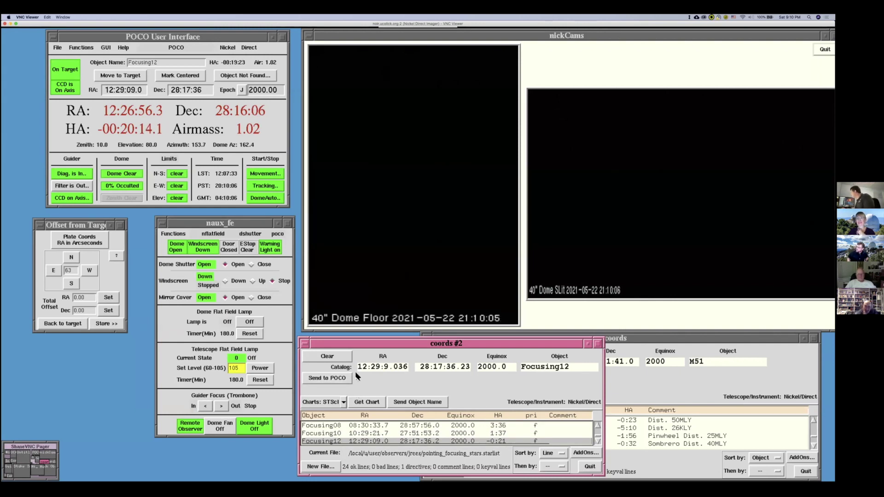
- Turn on the dome light and move the telescope to the Focusing12 target
{"action": "left_click", "coordinate": [255, 427]}
{"action": "left_click", "coordinate": [256, 440]}
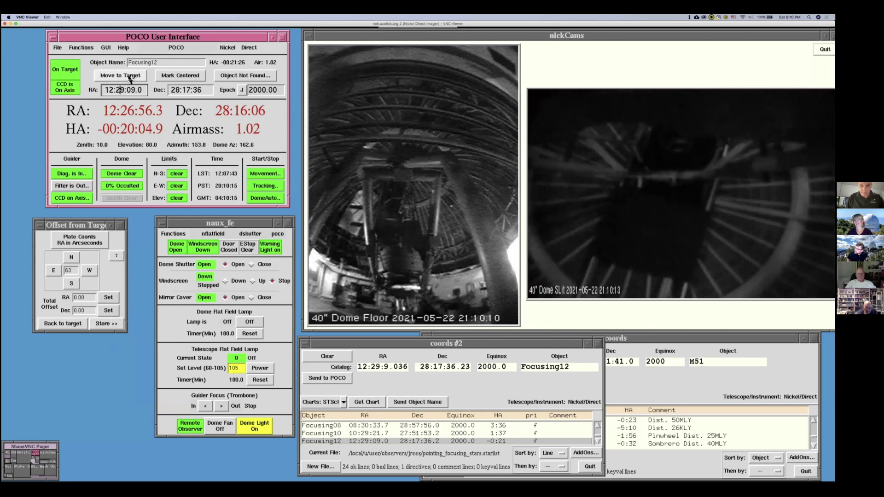
{"action": "left_click", "coordinate": [131, 78]}
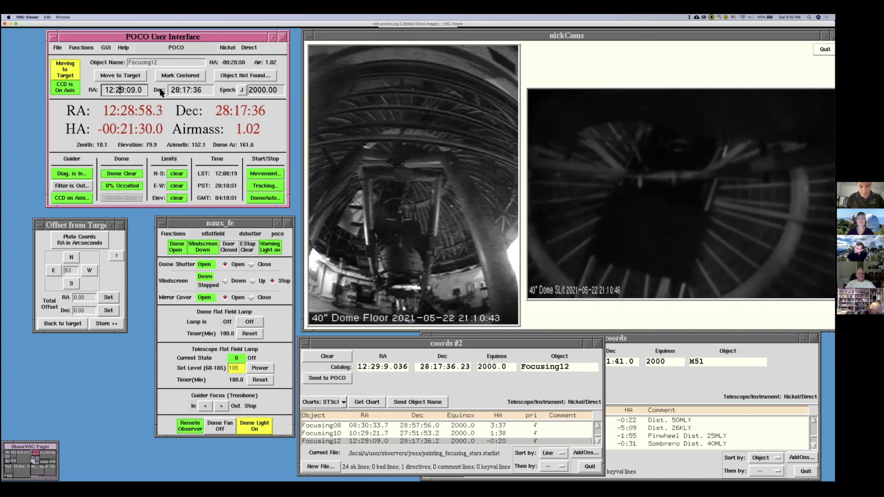
{"action": "left_click", "coordinate": [120, 90]}
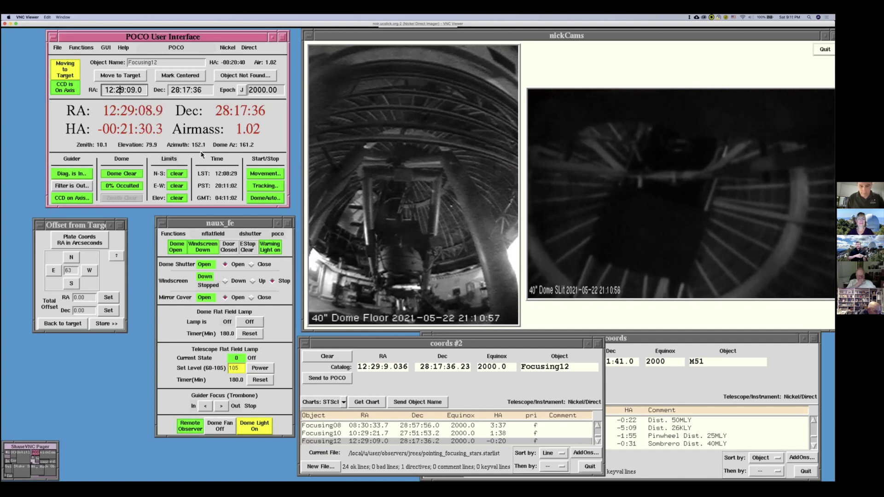
- Open POCO's telescope focus control and place its window below the Offset from Target window
{"action": "left_click", "coordinate": [81, 47]}
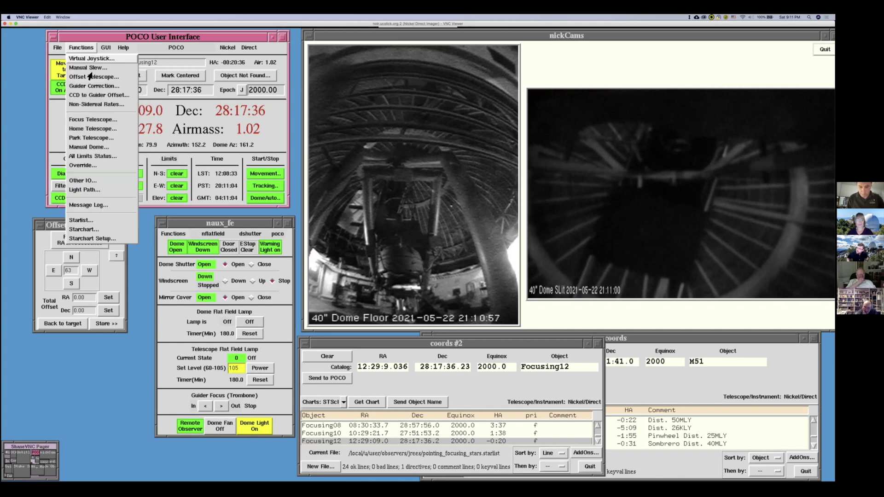
{"action": "left_click", "coordinate": [103, 120]}
{"action": "left_click_drag", "start_coordinate": [121, 53], "coordinate": [18, 372]}
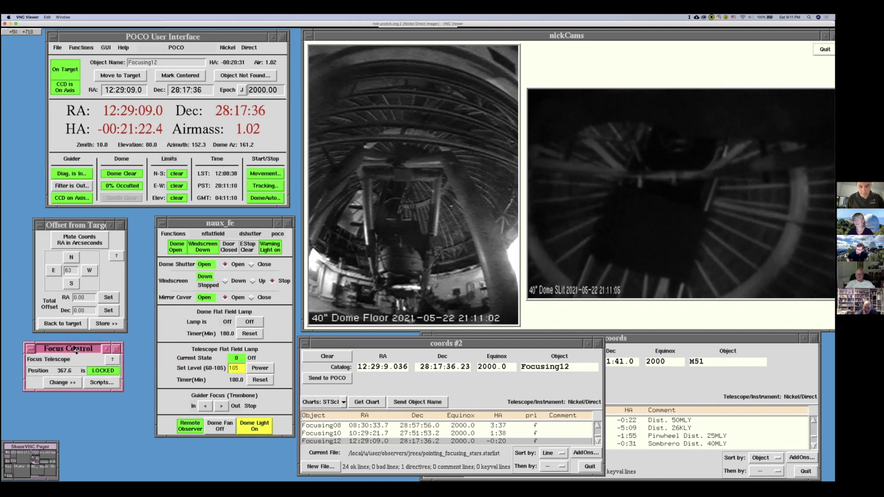
- Dismiss the Offset from Target window, move Focus Control into its place and expand the focus change options
{"action": "left_click", "coordinate": [42, 228]}
{"action": "left_click", "coordinate": [39, 225]}
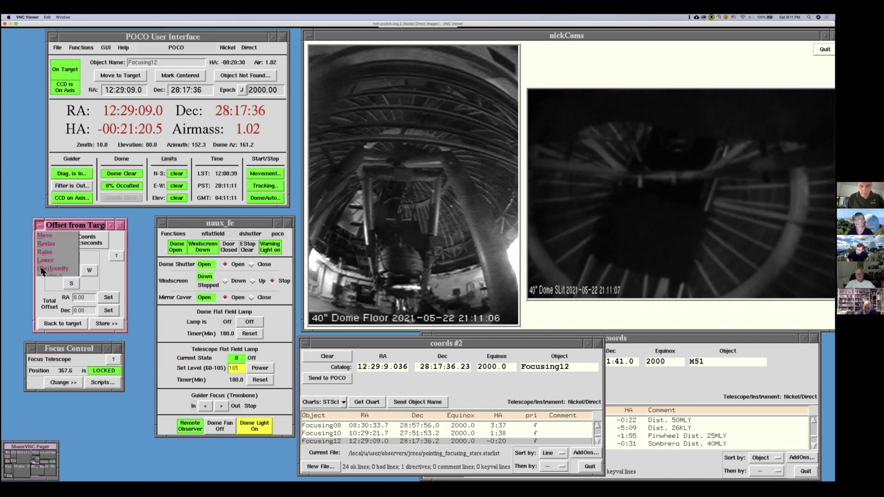
{"action": "left_click", "coordinate": [45, 302]}
{"action": "left_click_drag", "start_coordinate": [64, 350], "coordinate": [64, 257]}
{"action": "left_click", "coordinate": [71, 290]}
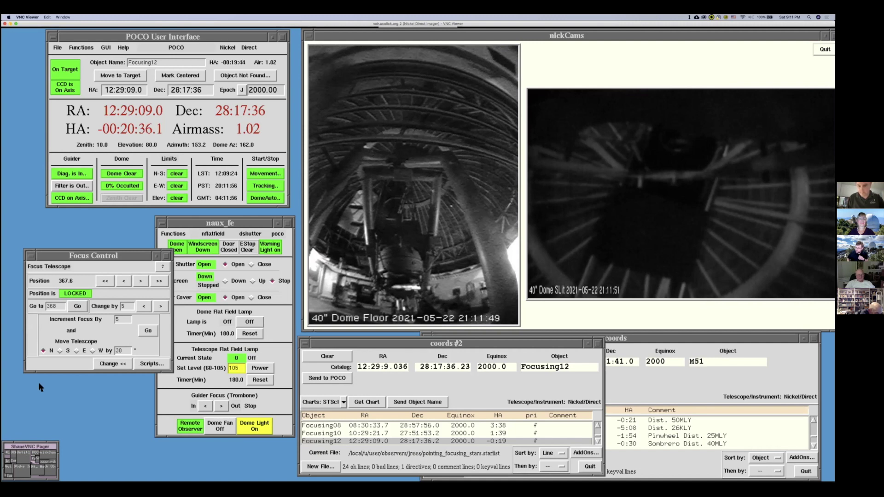
- Move the telescope focus to position 350
{"action": "left_click", "coordinate": [59, 305]}
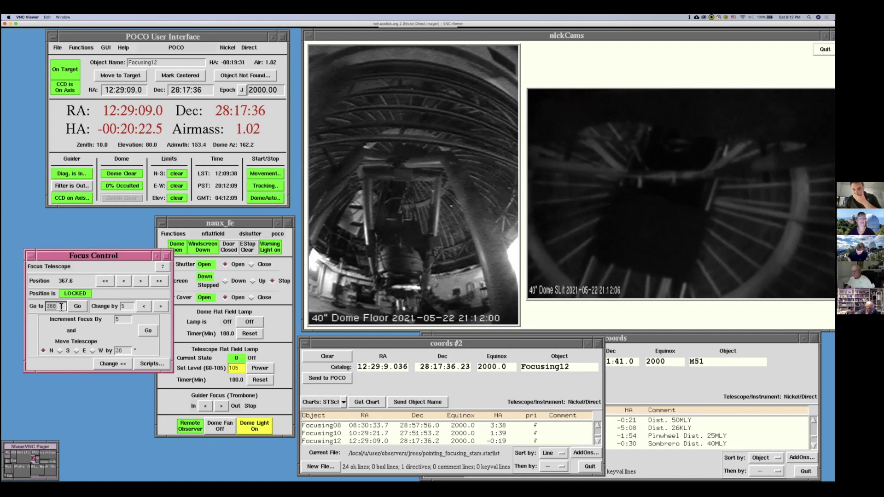
{"action": "type", "text": "3"}
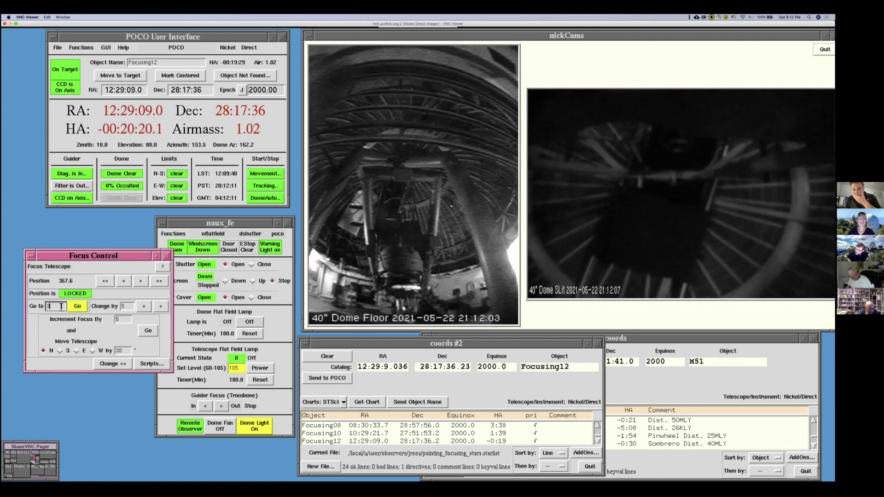
{"action": "type", "text": "50"}
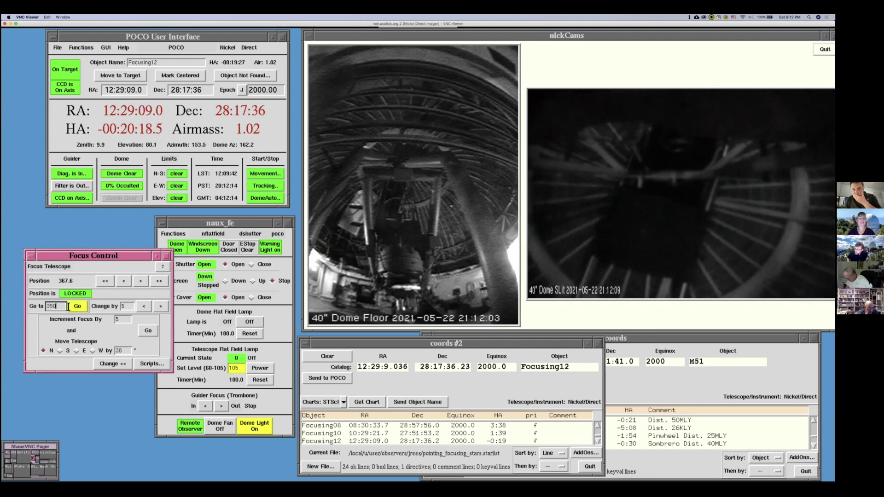
{"action": "left_click", "coordinate": [78, 310]}
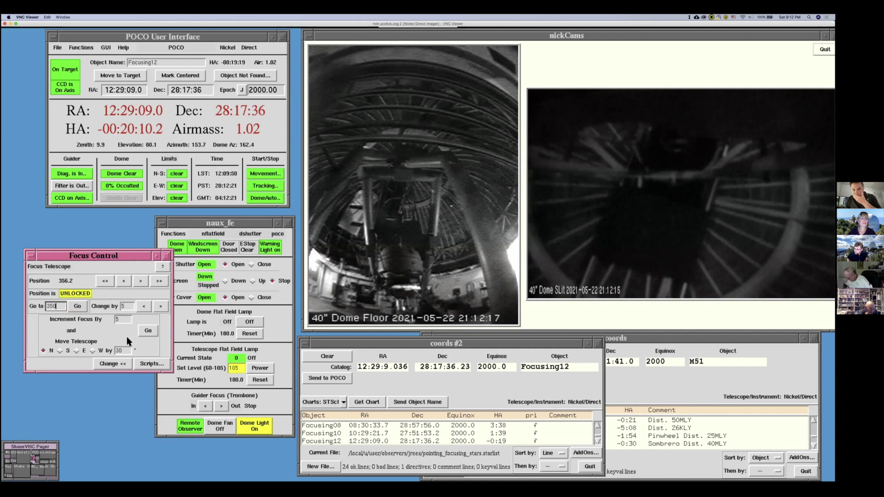
- Return to the instrument controls, reset the deadman timer and set the exposure time to 10 seconds
{"action": "left_click", "coordinate": [15, 456]}
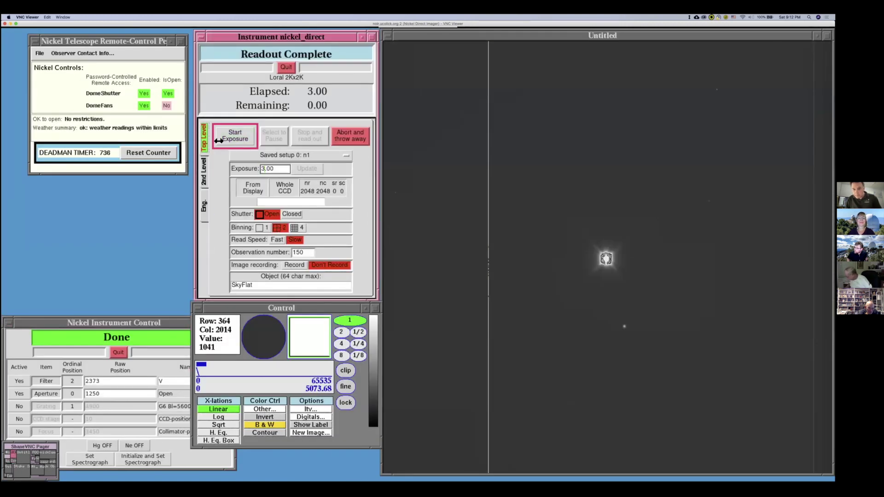
{"action": "left_click", "coordinate": [148, 153]}
{"action": "left_click", "coordinate": [235, 136]}
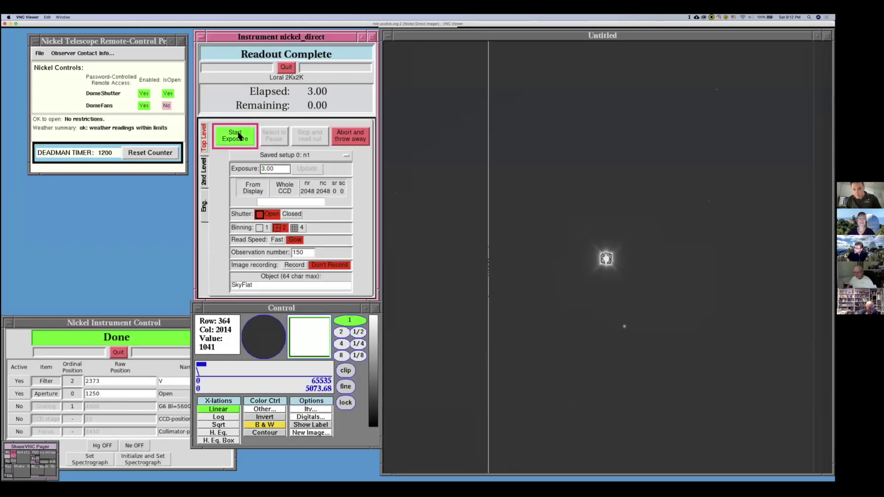
{"action": "left_click", "coordinate": [261, 166]}
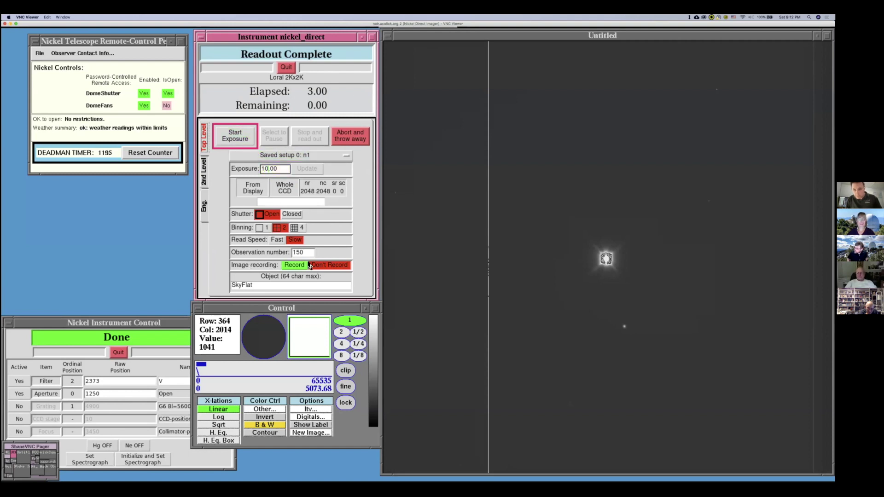
- Change the object name to Focusing and take the 10-second exposure
{"action": "triple_click", "coordinate": [270, 285]}
{"action": "type", "text": "Foc"}
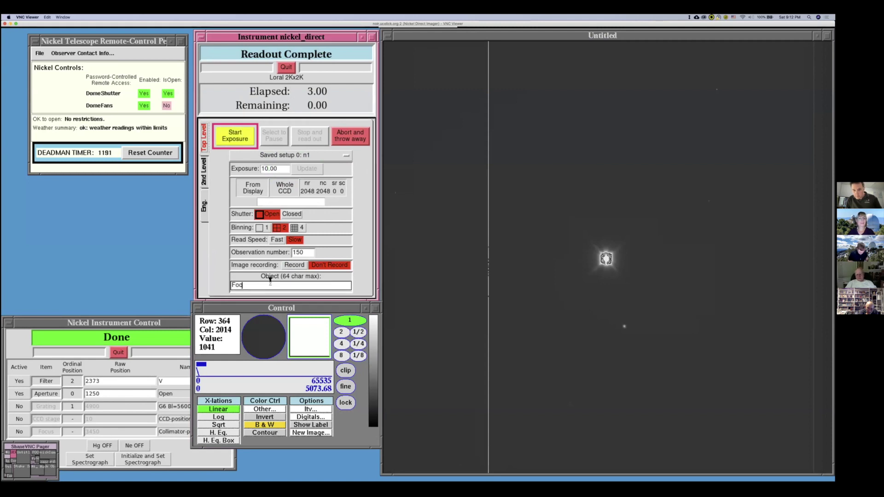
{"action": "type", "text": "using"}
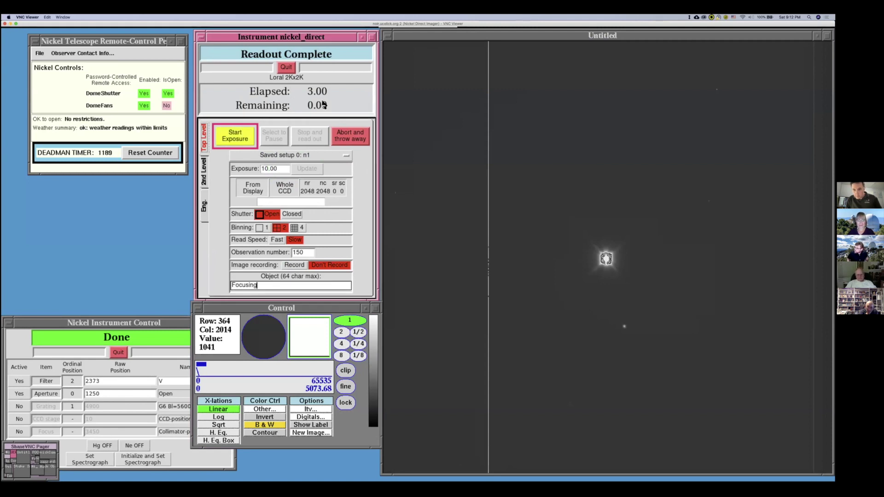
{"action": "left_click", "coordinate": [250, 139]}
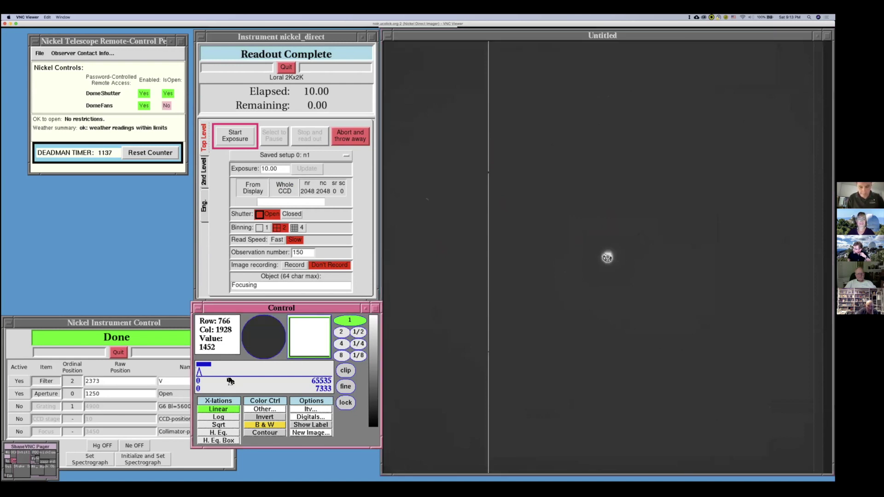
- Set the exposure time to 200 seconds, start the exposure and pause it after about 10 seconds
{"action": "left_click", "coordinate": [264, 168]}
{"action": "type", "text": "0"}
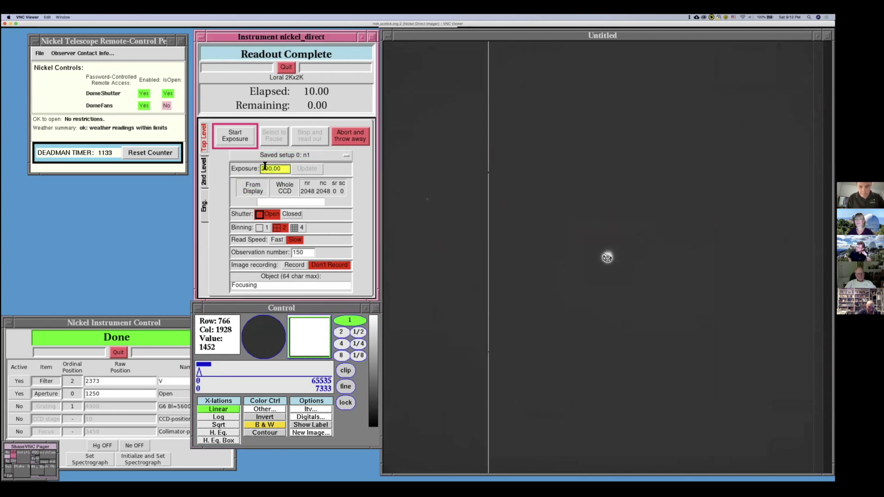
{"action": "left_click", "coordinate": [235, 142]}
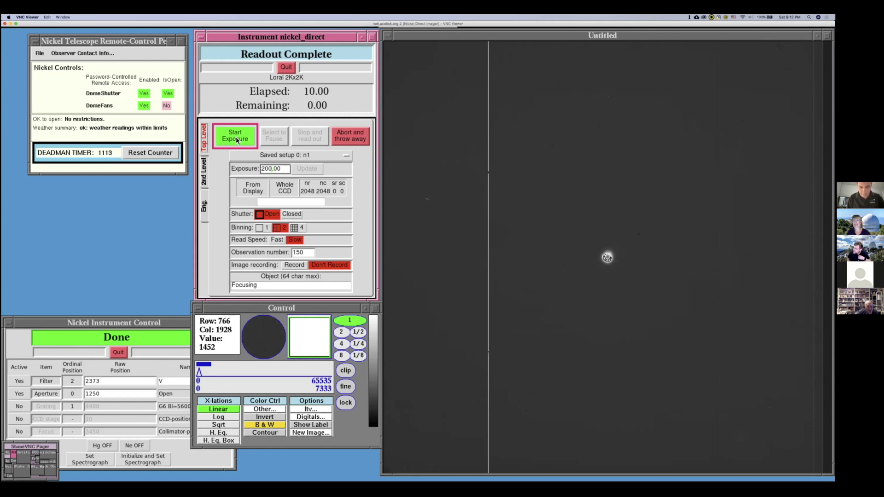
{"action": "left_click", "coordinate": [237, 140]}
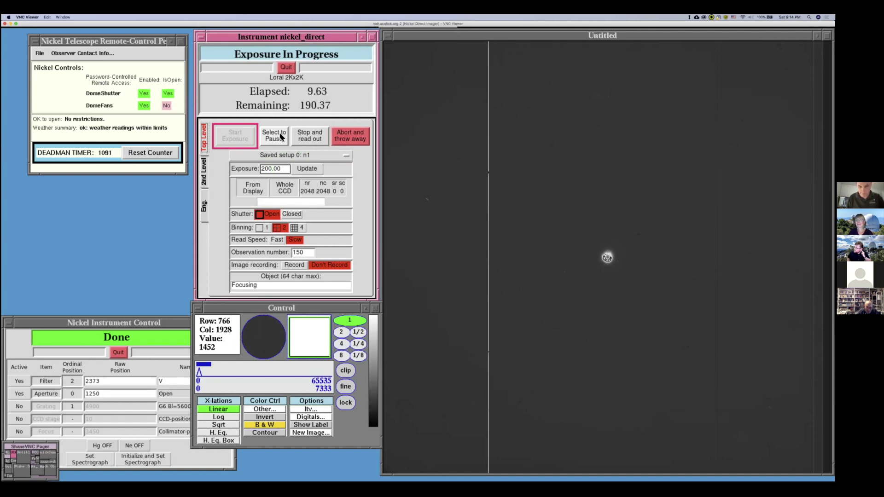
{"action": "left_click", "coordinate": [280, 136]}
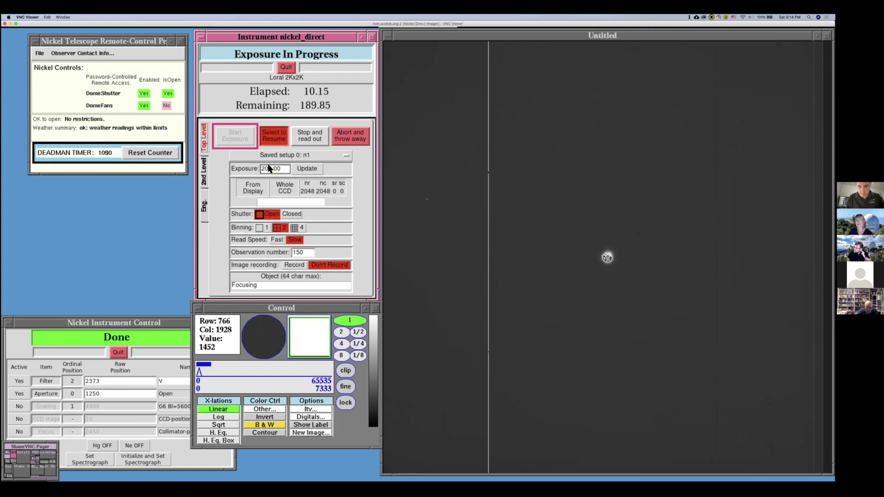
- Increment the telescope focus by 5 while moving the telescope 30 arcseconds north
{"action": "left_click", "coordinate": [28, 465]}
{"action": "left_click", "coordinate": [117, 321]}
{"action": "type", "text": "5"}
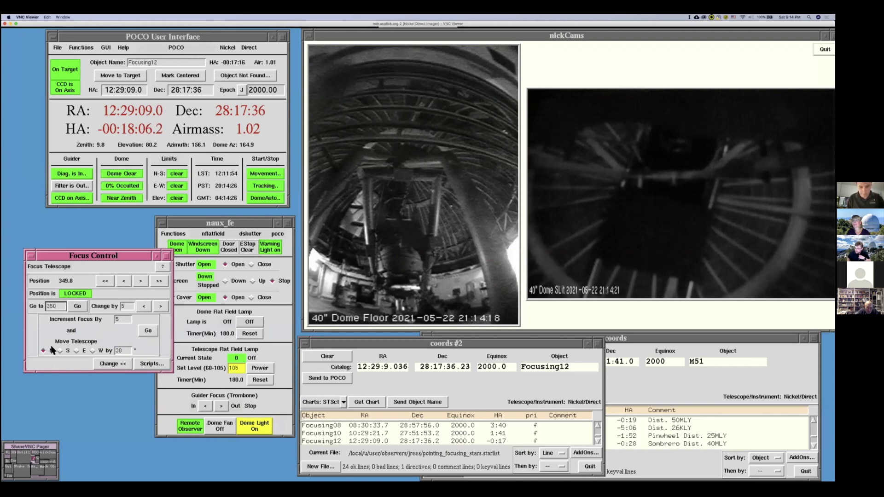
{"action": "left_click", "coordinate": [151, 330]}
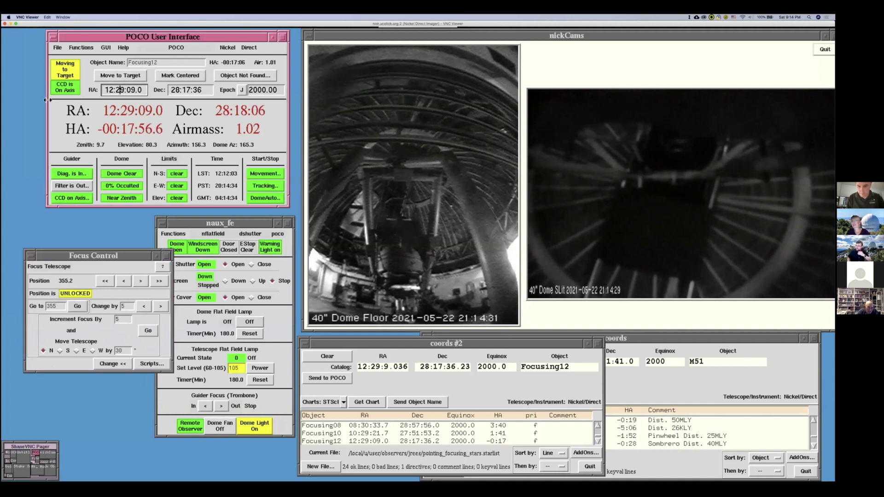
- Resume the paused exposure and pause it again after about 10 more seconds
{"action": "left_click", "coordinate": [25, 457]}
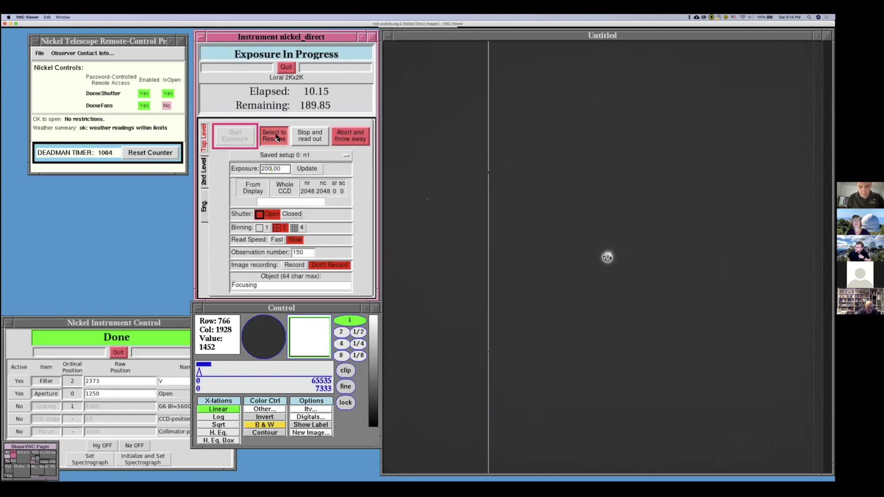
{"action": "left_click", "coordinate": [275, 135]}
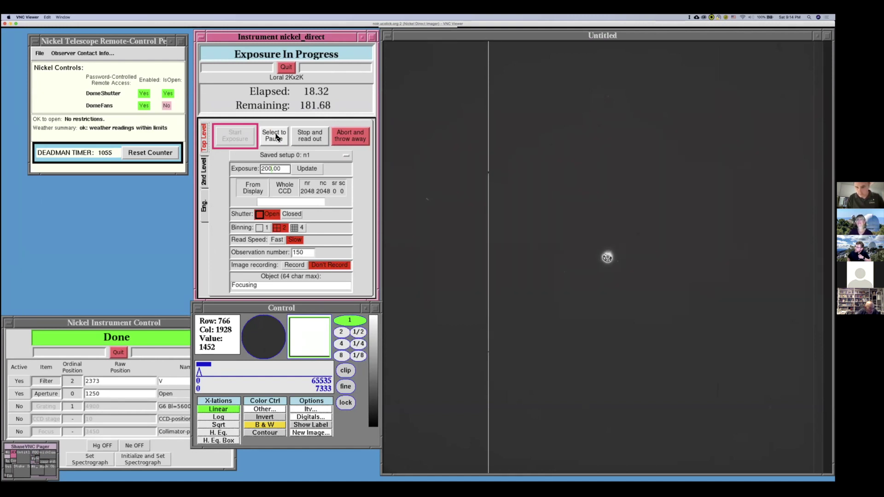
{"action": "left_click", "coordinate": [277, 136]}
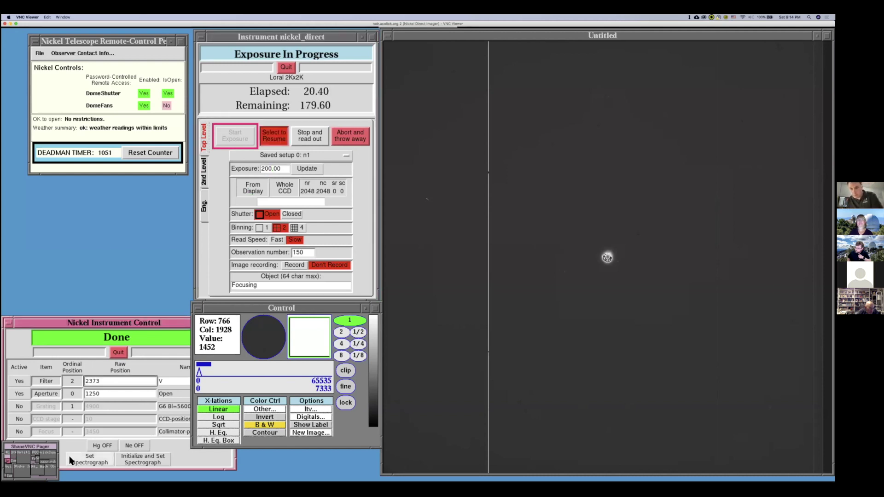
- Change the telescope offset to 15 arcseconds north and apply it together with a focus increment of 5
{"action": "left_click", "coordinate": [43, 459]}
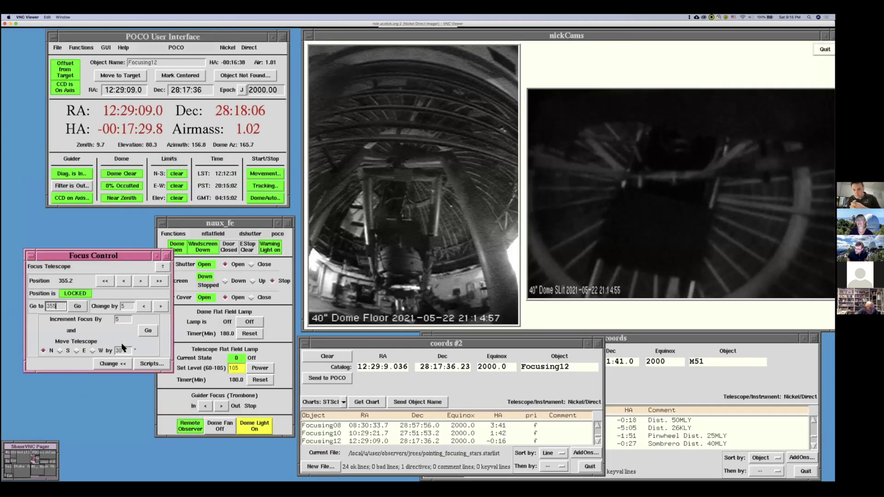
{"action": "left_click", "coordinate": [123, 350]}
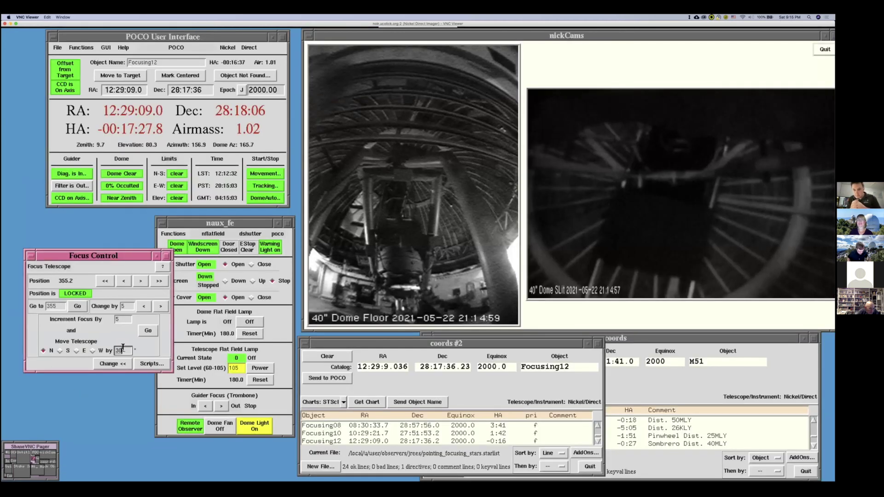
{"action": "type", "text": "20"}
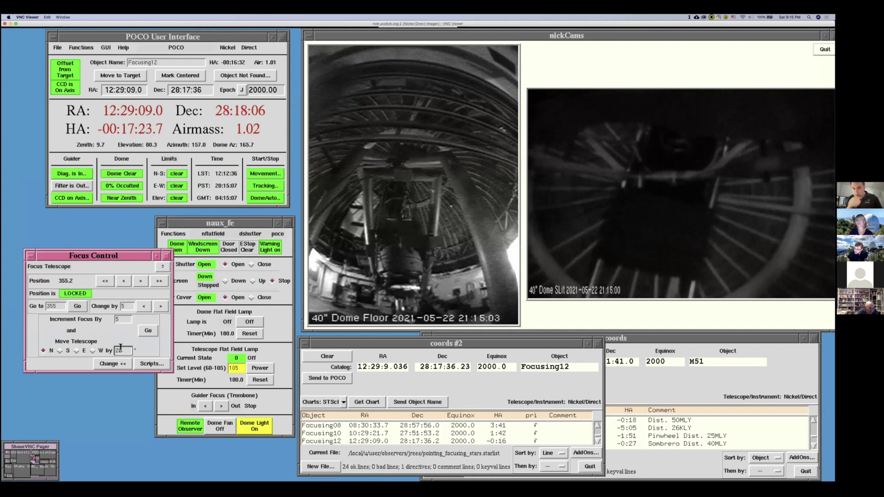
{"action": "double_click", "coordinate": [121, 350]}
{"action": "type", "text": "15"}
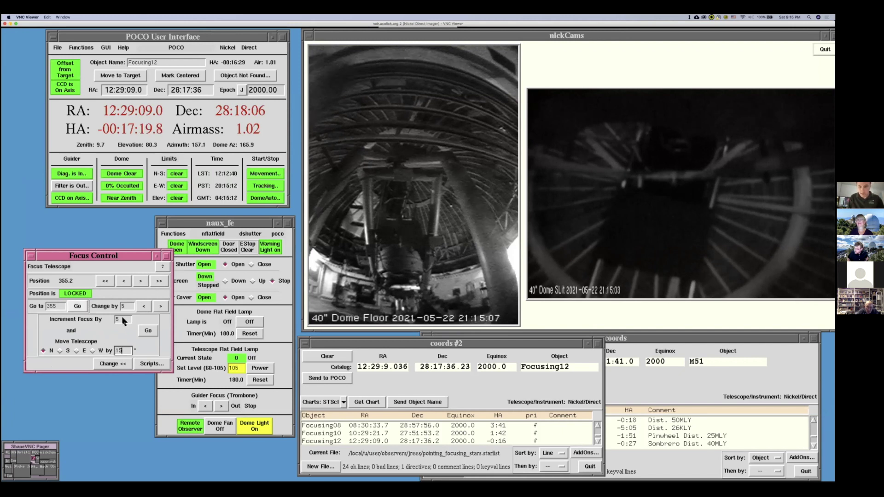
{"action": "left_click", "coordinate": [147, 331]}
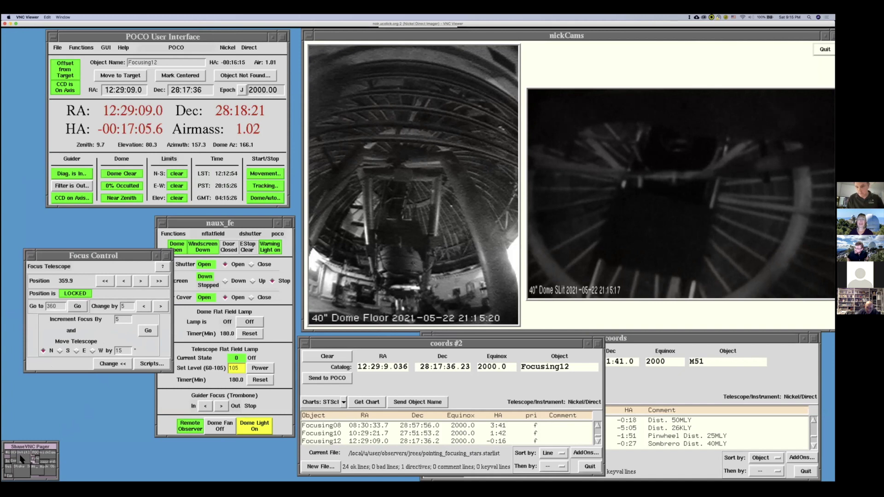
- Turn off the dome light and send the telescope focus to 350
{"action": "left_click", "coordinate": [30, 465]}
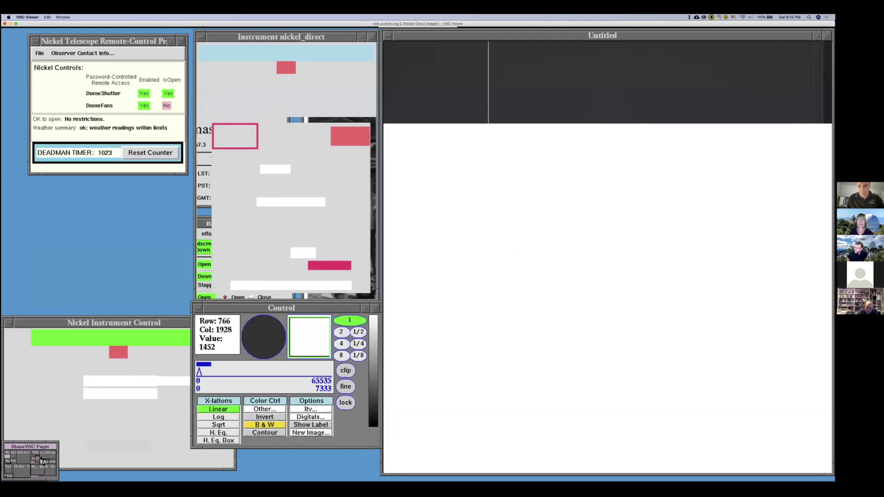
{"action": "left_click", "coordinate": [32, 467]}
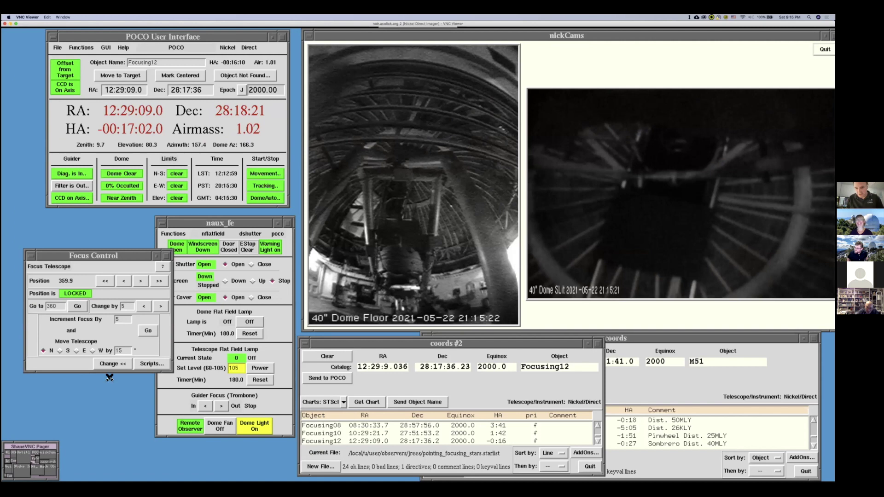
{"action": "left_click", "coordinate": [247, 422]}
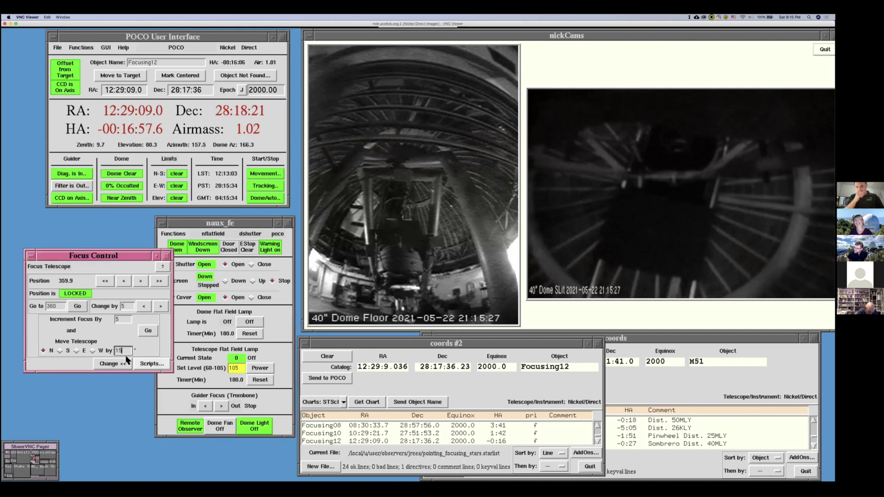
{"action": "left_click", "coordinate": [56, 307]}
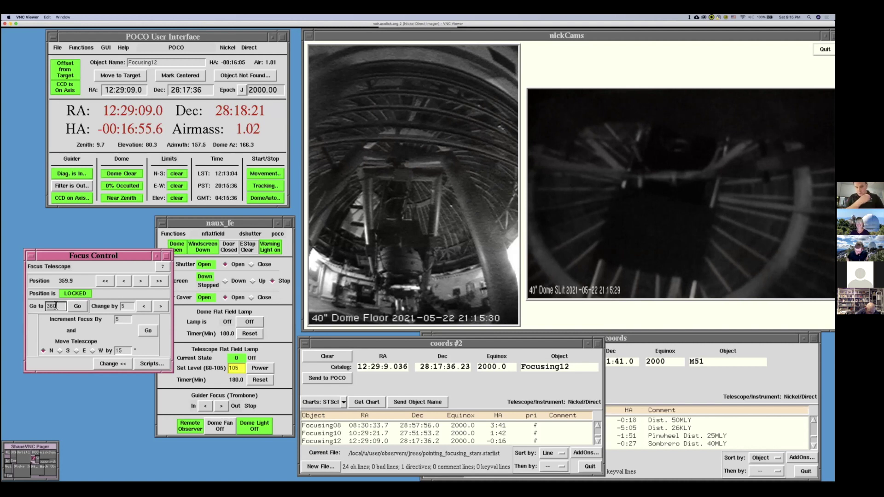
{"action": "key", "text": "BackSpace"}
{"action": "key", "text": "BackSpace"}
{"action": "type", "text": "50"}
{"action": "left_click", "coordinate": [78, 307]}
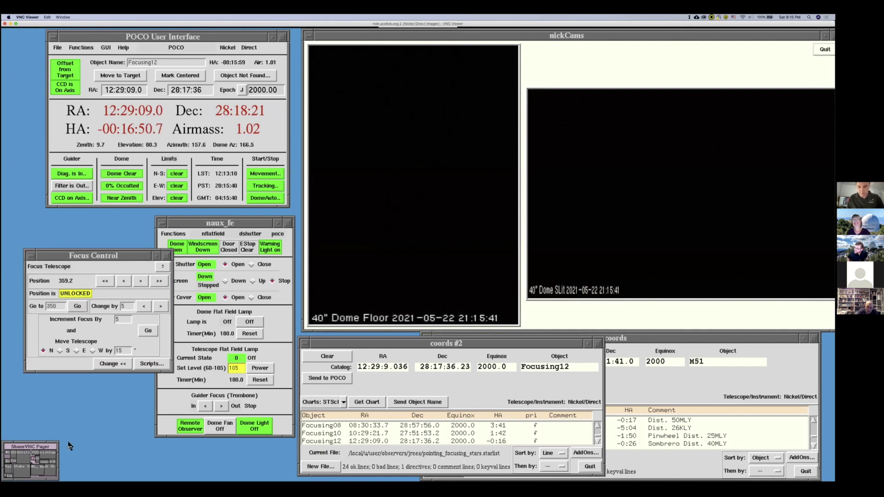
- Abort the paused exposure and throw its data away
{"action": "left_click", "coordinate": [16, 455]}
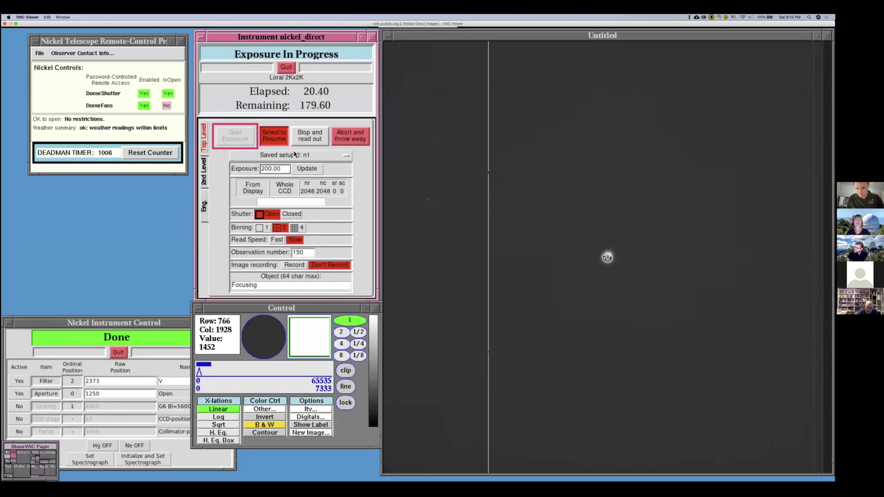
{"action": "left_click", "coordinate": [342, 137]}
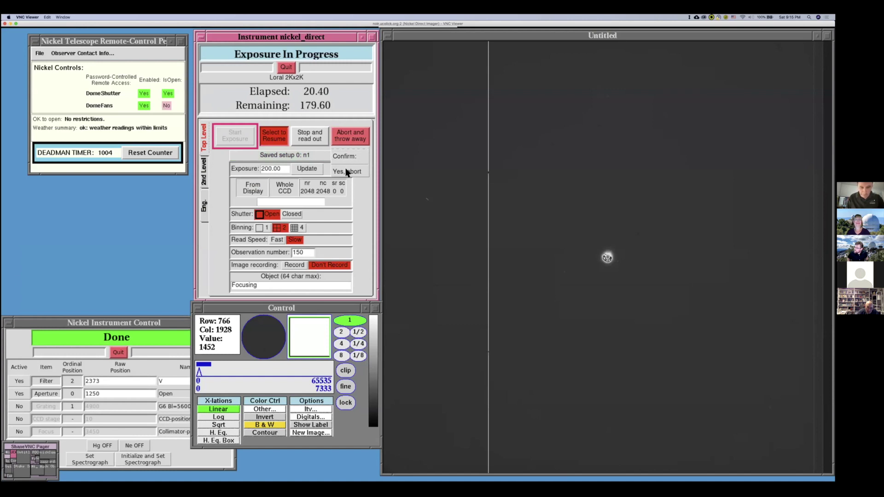
{"action": "left_click", "coordinate": [346, 172]}
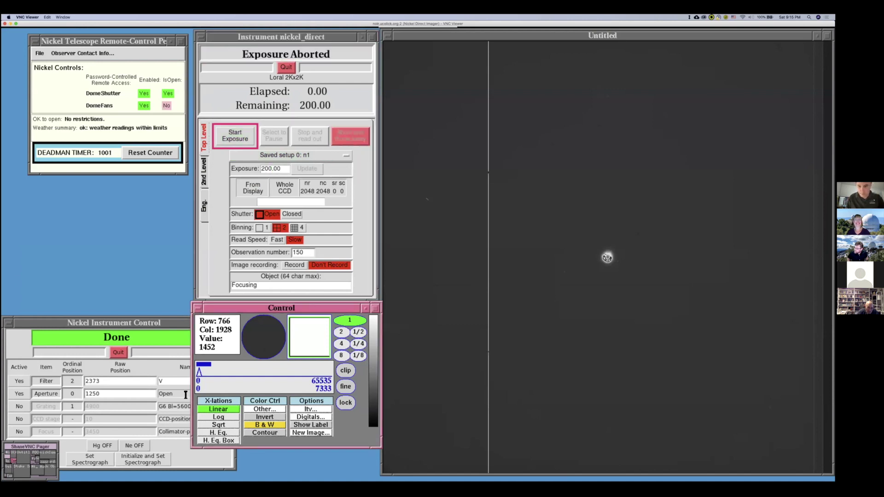
- Move the telescope back to the Focusing12 target position
{"action": "left_click", "coordinate": [49, 462]}
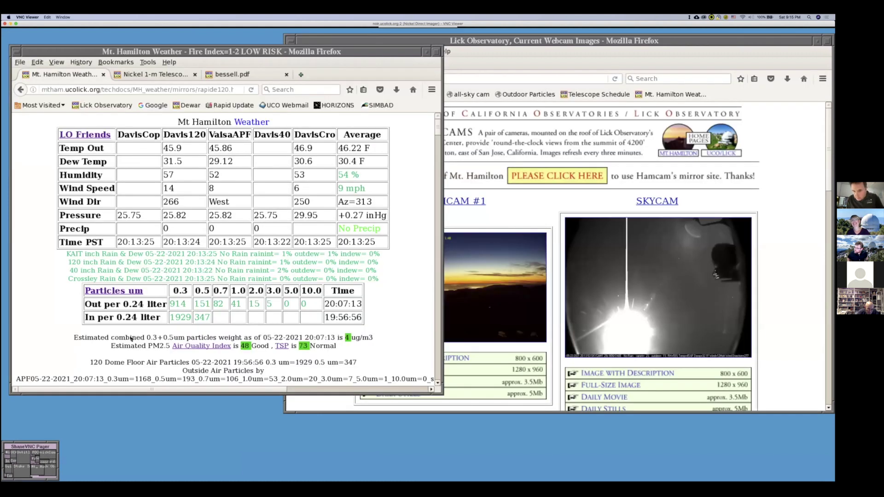
{"action": "left_click", "coordinate": [48, 456]}
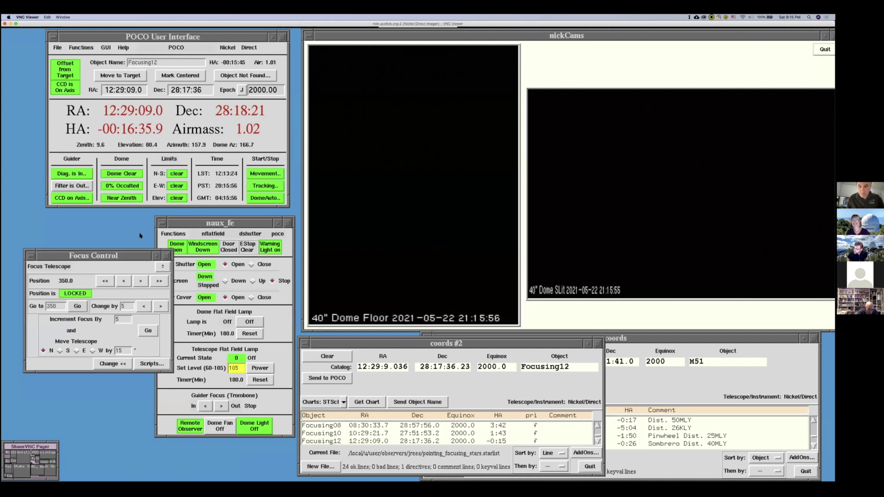
{"action": "left_click", "coordinate": [129, 76]}
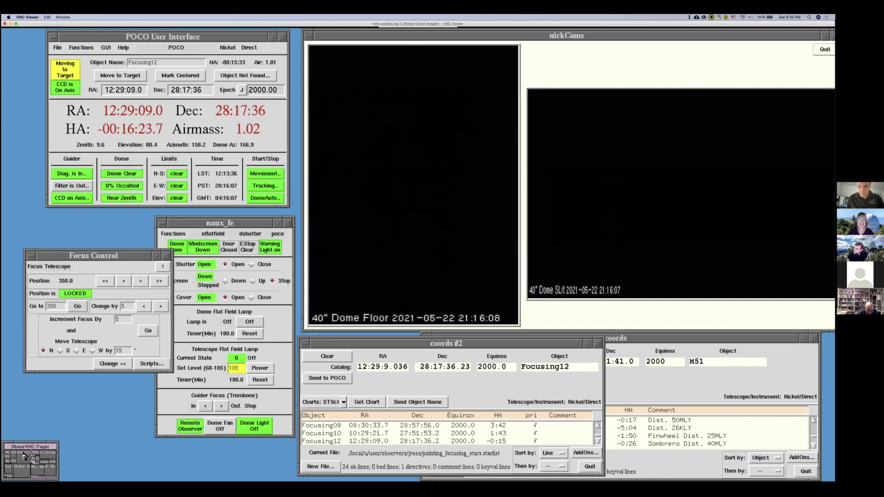
- Start a new 200-second exposure and pause it after about 10 seconds
{"action": "left_click", "coordinate": [25, 456]}
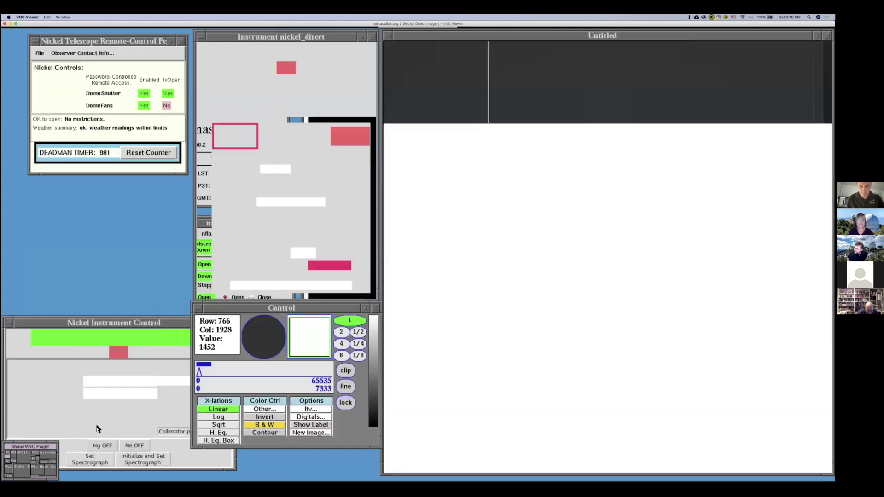
{"action": "left_click", "coordinate": [237, 136]}
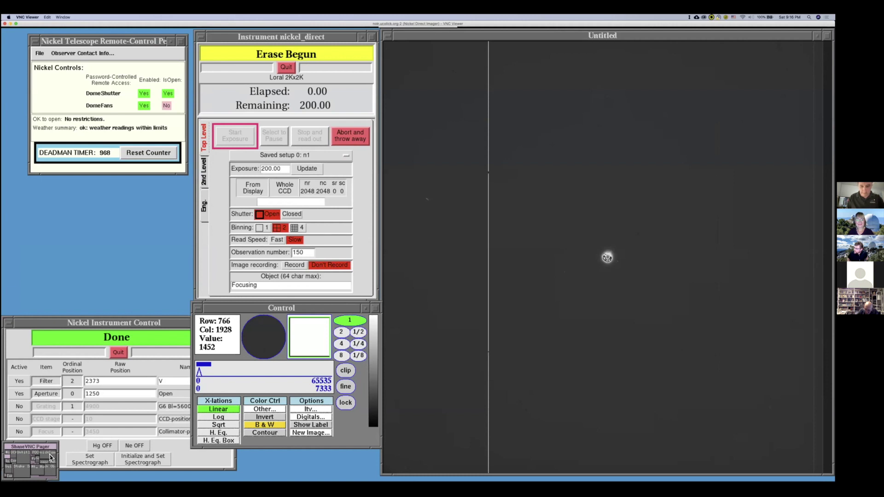
{"action": "left_click", "coordinate": [14, 459]}
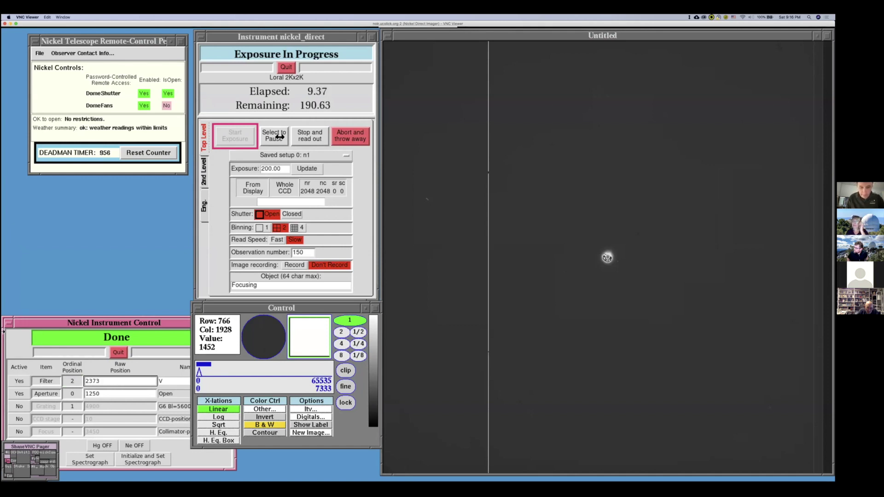
{"action": "left_click", "coordinate": [279, 140]}
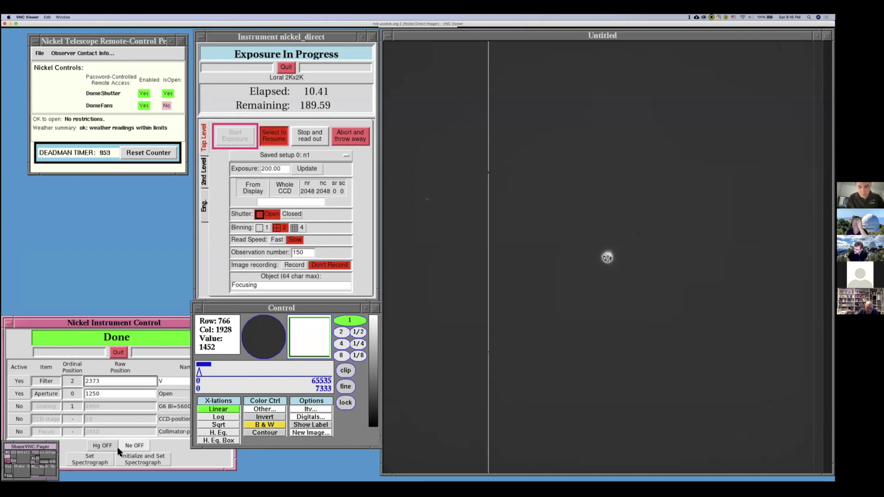
- Set the telescope offset to 30 arcseconds north and apply it together with a focus increment of 5
{"action": "left_click", "coordinate": [50, 458]}
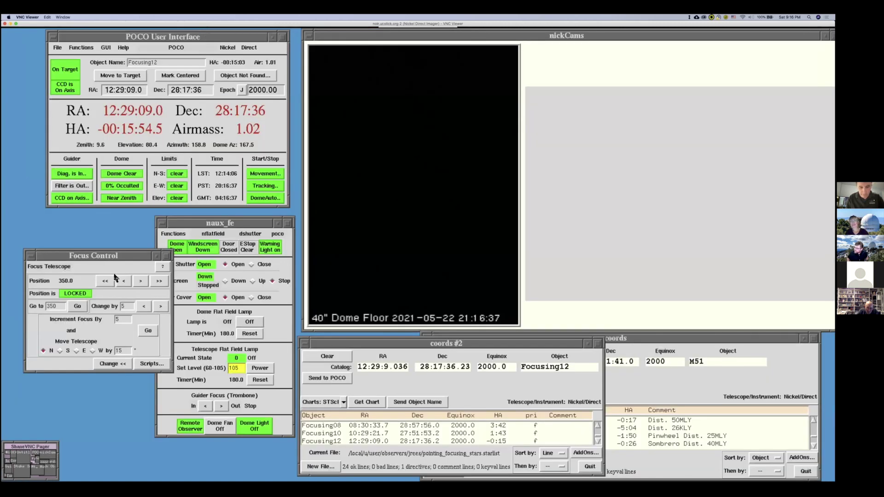
{"action": "left_click", "coordinate": [119, 351]}
{"action": "key", "text": "BackSpace"}
{"action": "key", "text": "BackSpace"}
{"action": "type", "text": "30"}
{"action": "key", "text": "Return"}
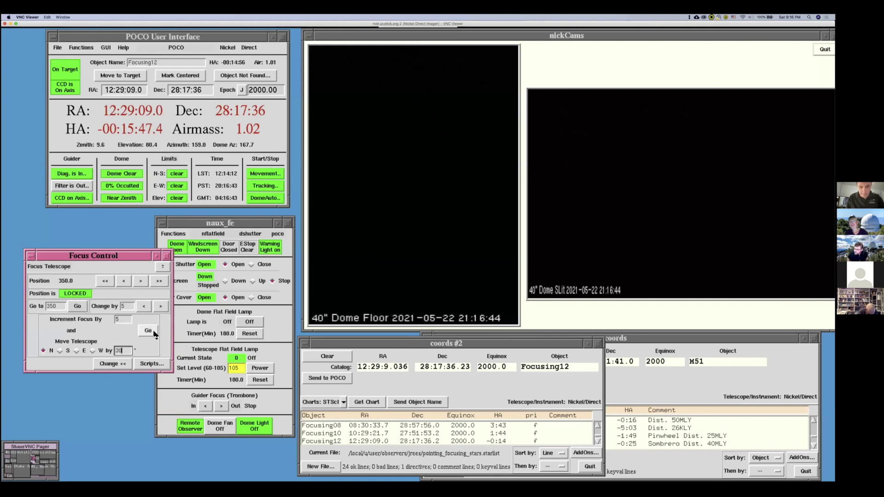
{"action": "left_click", "coordinate": [154, 332]}
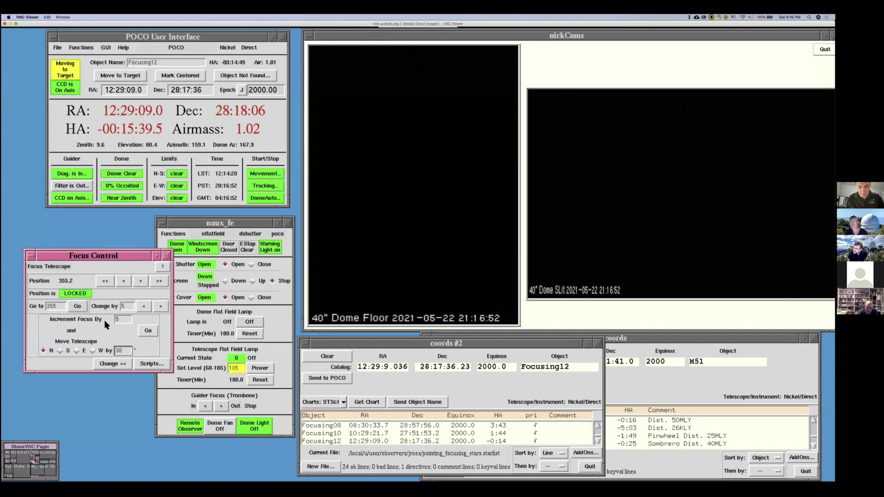
- Resume the paused exposure and pause it again at about 20 seconds elapsed
{"action": "left_click", "coordinate": [14, 456]}
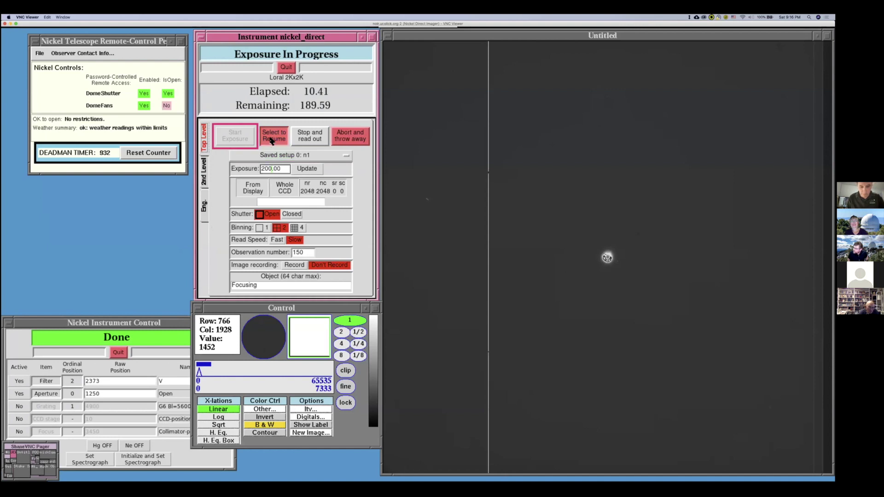
{"action": "left_click", "coordinate": [271, 138]}
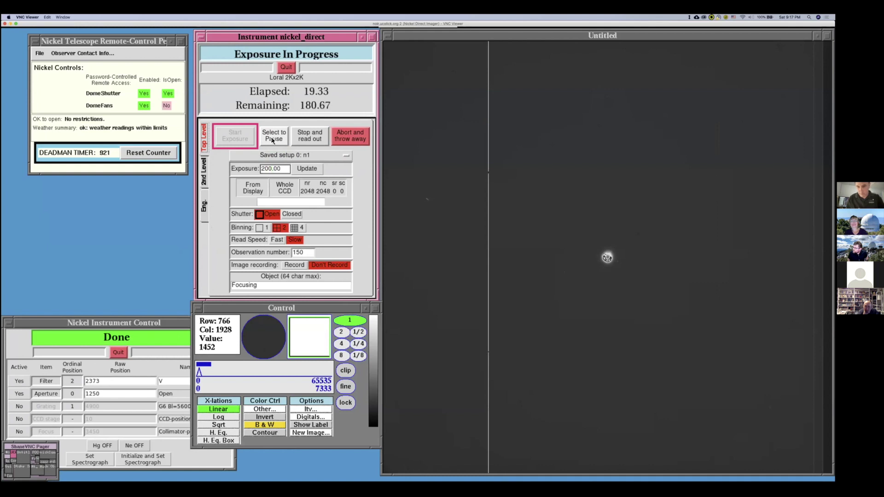
{"action": "left_click", "coordinate": [272, 140]}
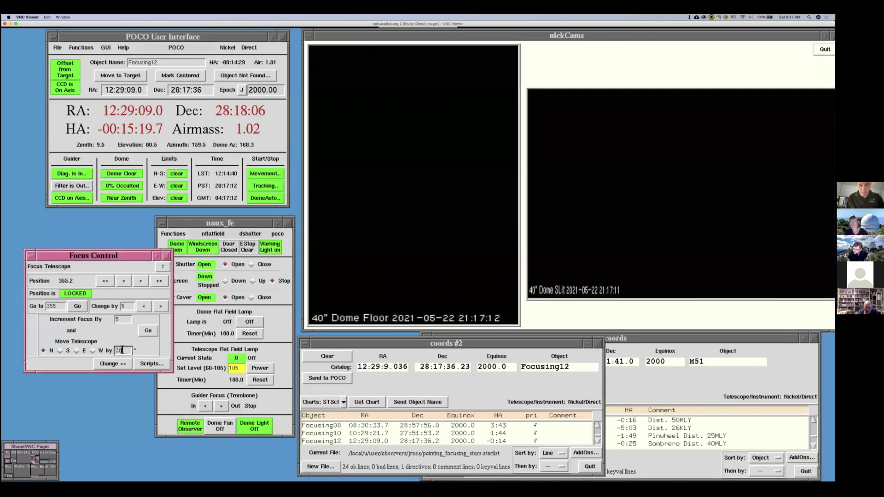
- Reduce the telescope offset to 15 arcseconds north and apply it with another focus increment of 5
{"action": "type", "text": "15"}
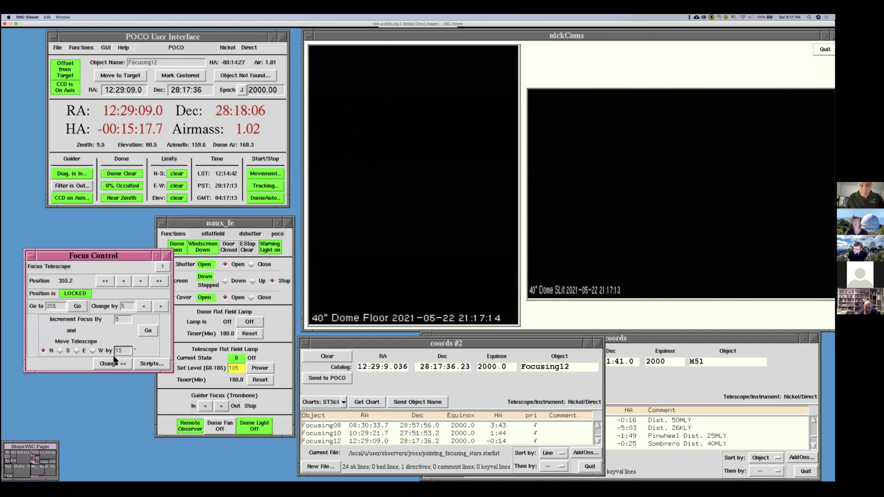
{"action": "left_click", "coordinate": [148, 330]}
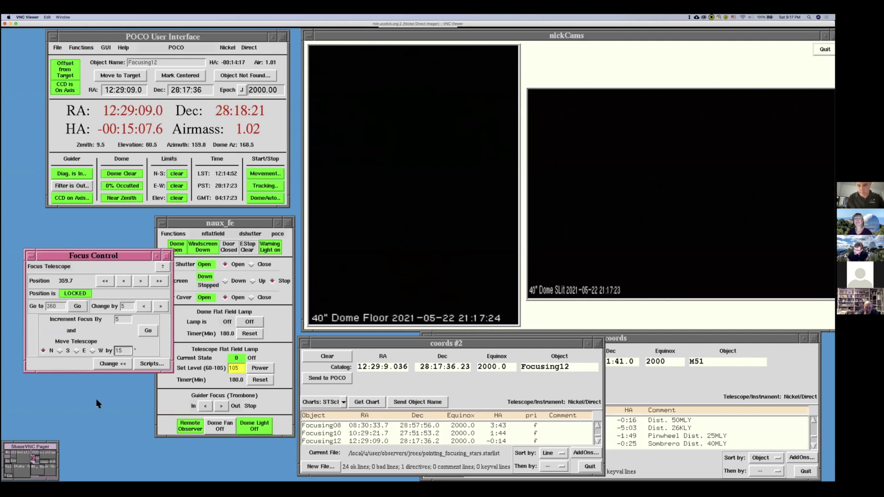
- Resume the paused exposure and pause it again at about 30 seconds elapsed
{"action": "left_click", "coordinate": [29, 457]}
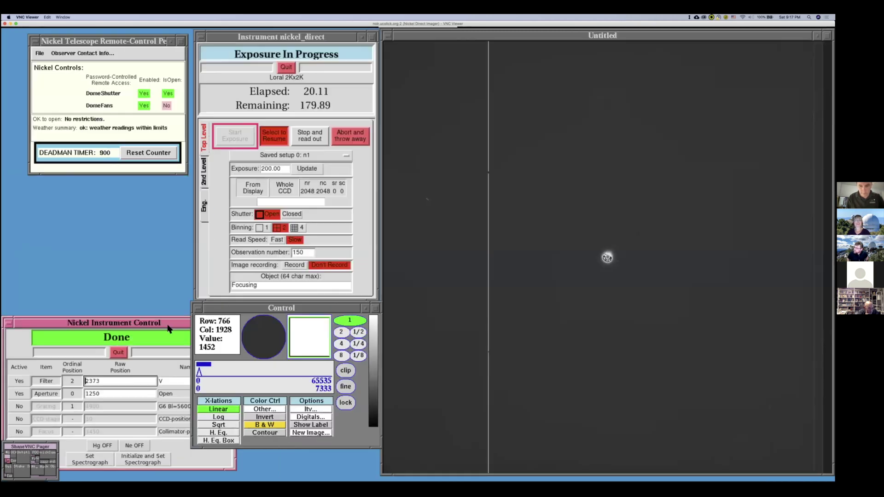
{"action": "left_click", "coordinate": [276, 141]}
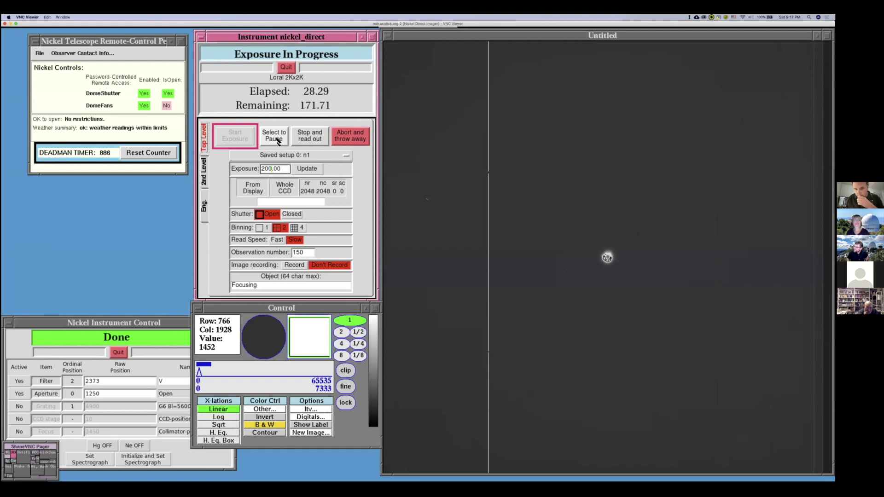
{"action": "left_click", "coordinate": [278, 141]}
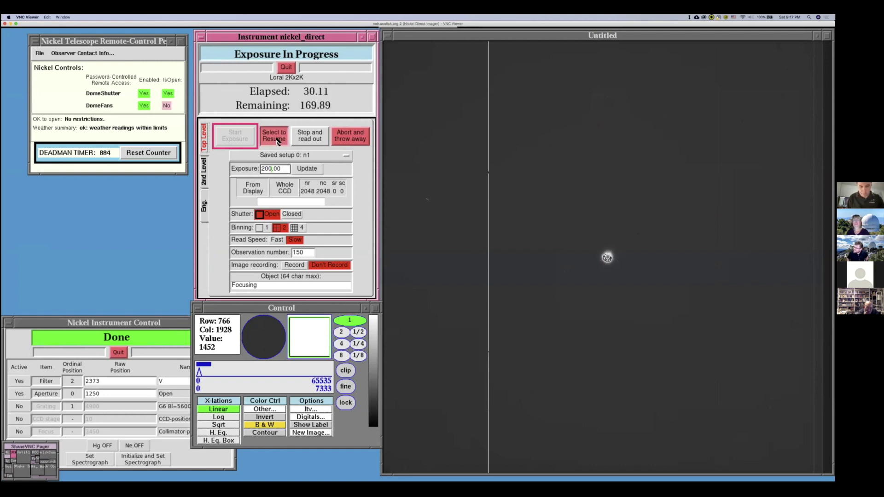
- Increment the telescope focus by 5 again while moving the telescope another 15 arcseconds north
{"action": "left_click", "coordinate": [47, 459]}
{"action": "left_click", "coordinate": [148, 332]}
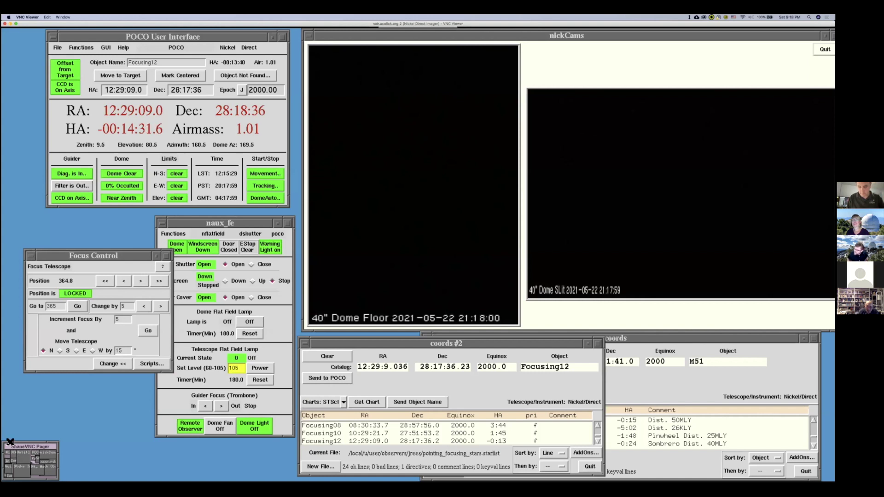
{"action": "left_click", "coordinate": [10, 442]}
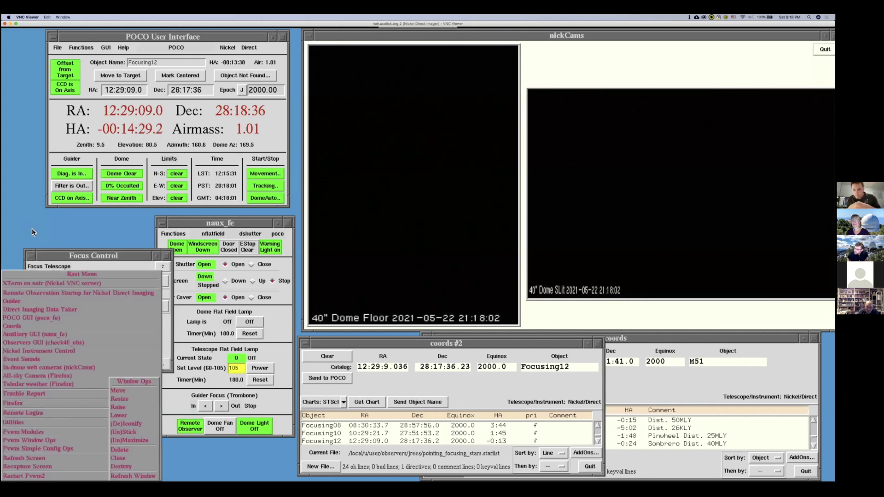
{"action": "left_click", "coordinate": [31, 229]}
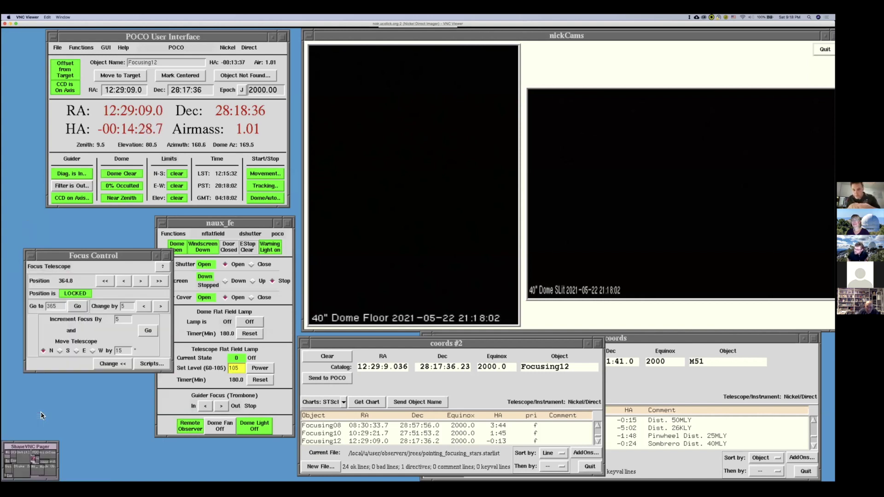
- Resume the exposure and pause it at about 40 seconds elapsed, then increment the focus by 5 with a 15 arcsecond north offset
{"action": "left_click", "coordinate": [21, 456]}
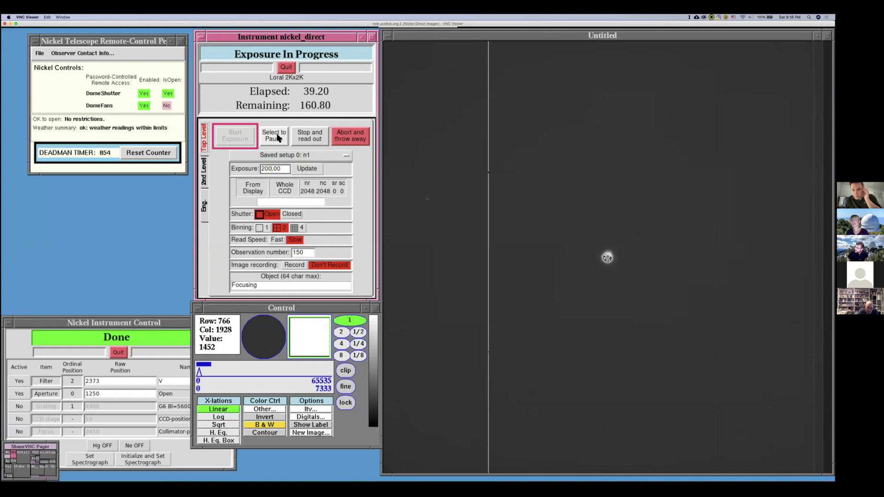
{"action": "left_click", "coordinate": [275, 136]}
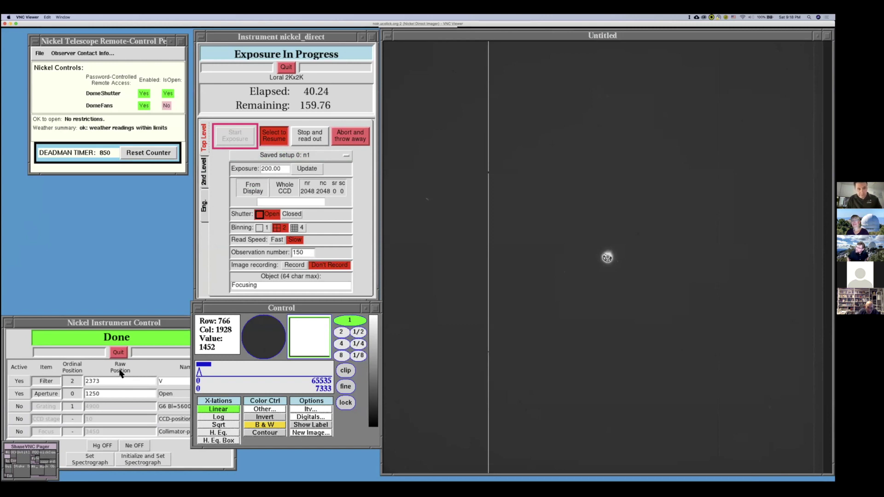
{"action": "key", "text": "ctrl+Right"}
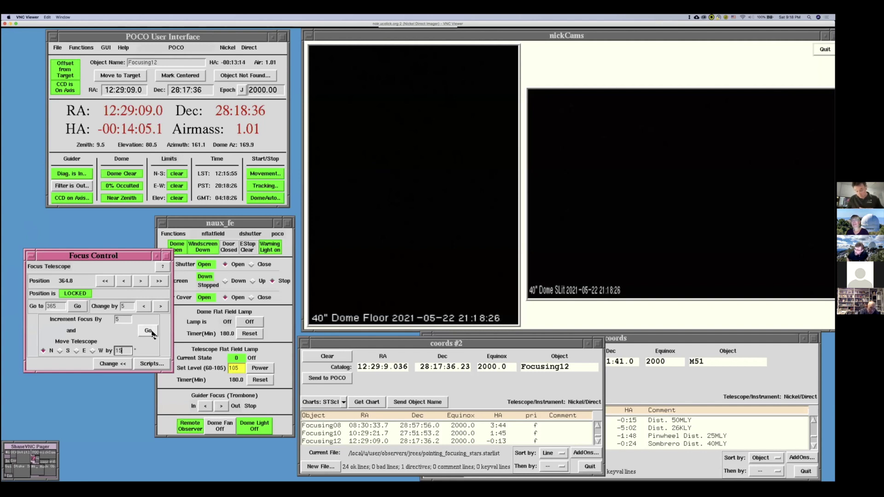
{"action": "left_click", "coordinate": [151, 331]}
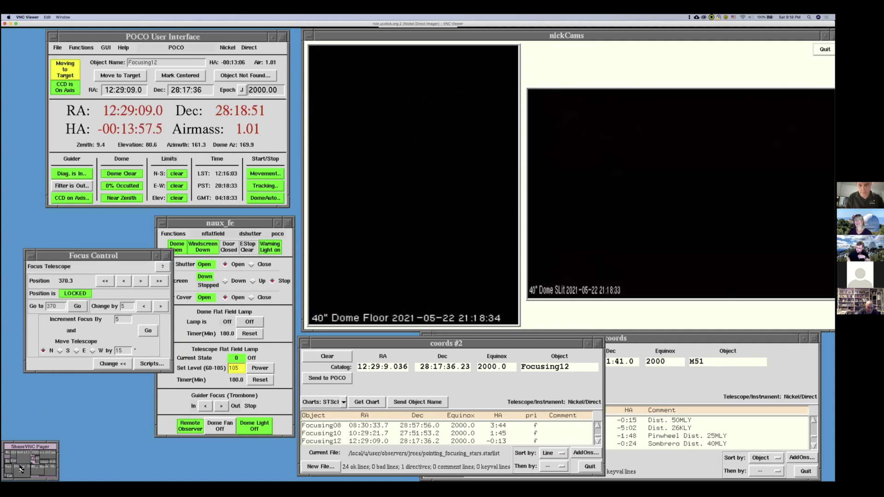
- Resume the paused exposure and pause it again at about 50 seconds elapsed
{"action": "left_click", "coordinate": [33, 459]}
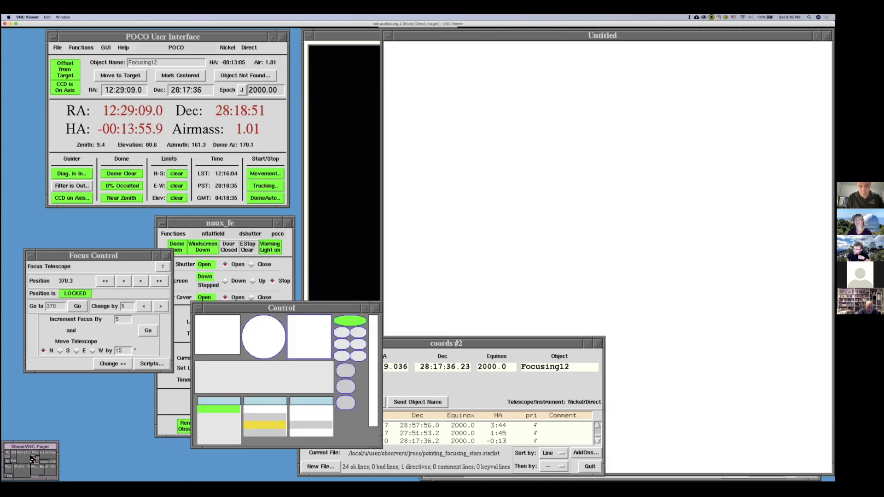
{"action": "left_click", "coordinate": [25, 457]}
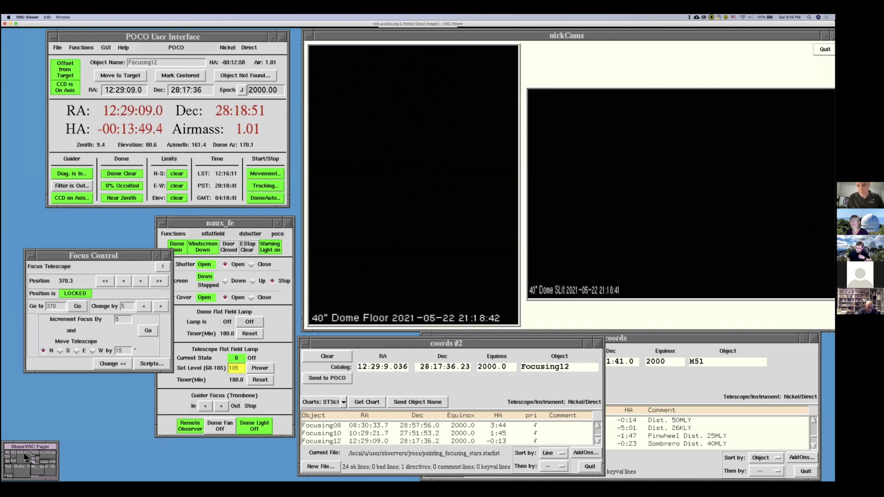
{"action": "left_click", "coordinate": [26, 457]}
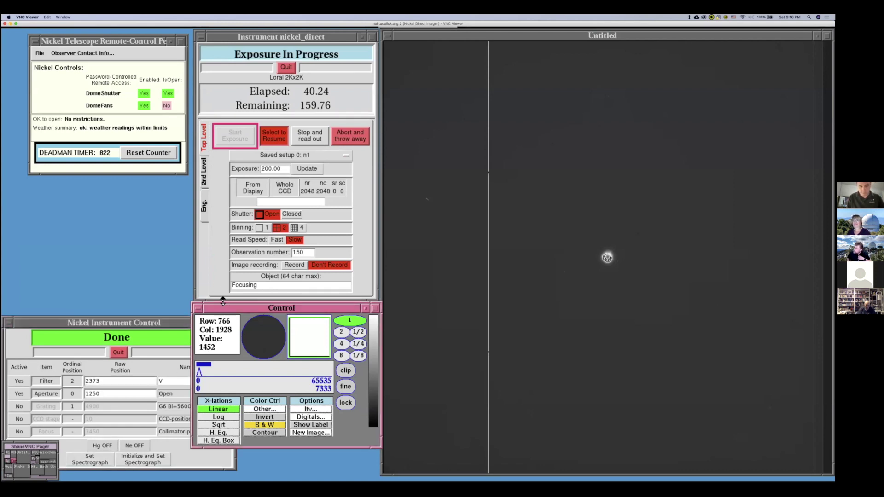
{"action": "left_click", "coordinate": [277, 139]}
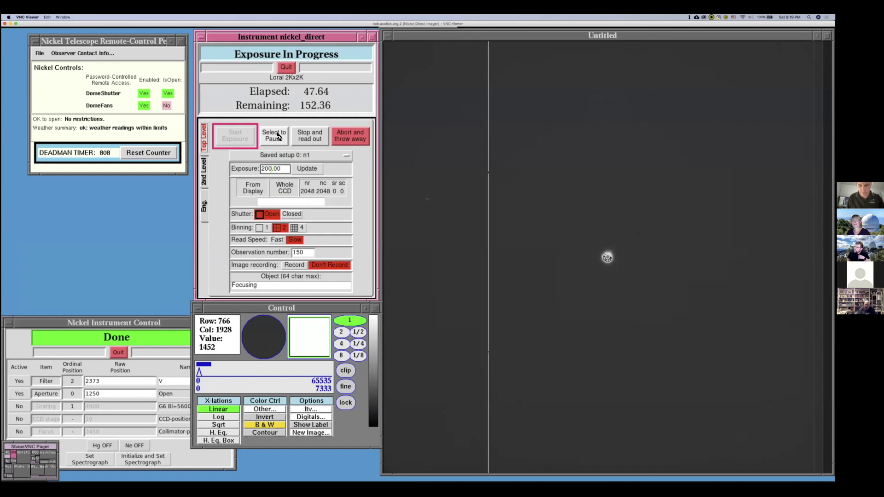
{"action": "left_click", "coordinate": [279, 137]}
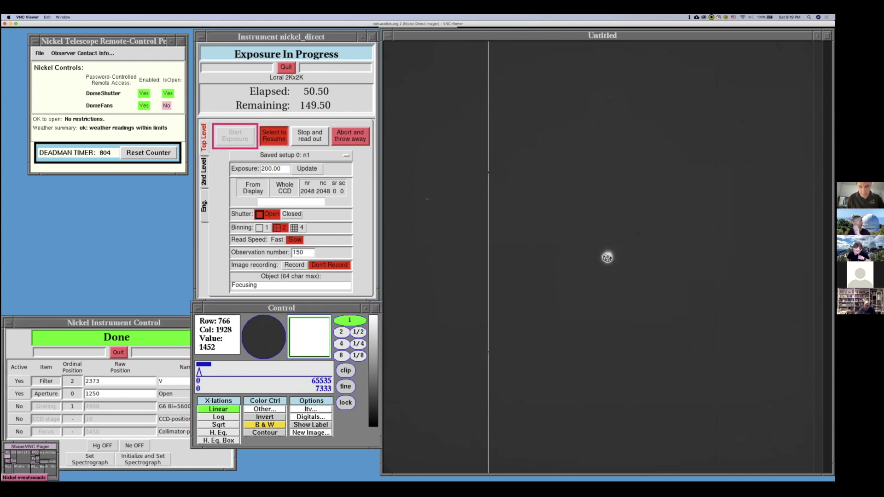
- Step the telescope focus by 5 to 375 while offsetting the telescope 15 arcseconds north
{"action": "left_click", "coordinate": [54, 469]}
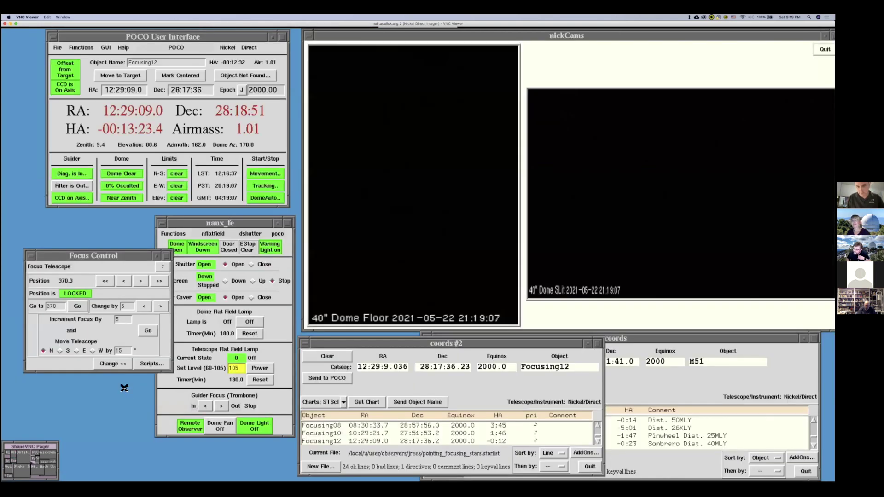
{"action": "left_click", "coordinate": [62, 303]}
{"action": "left_click", "coordinate": [153, 333]}
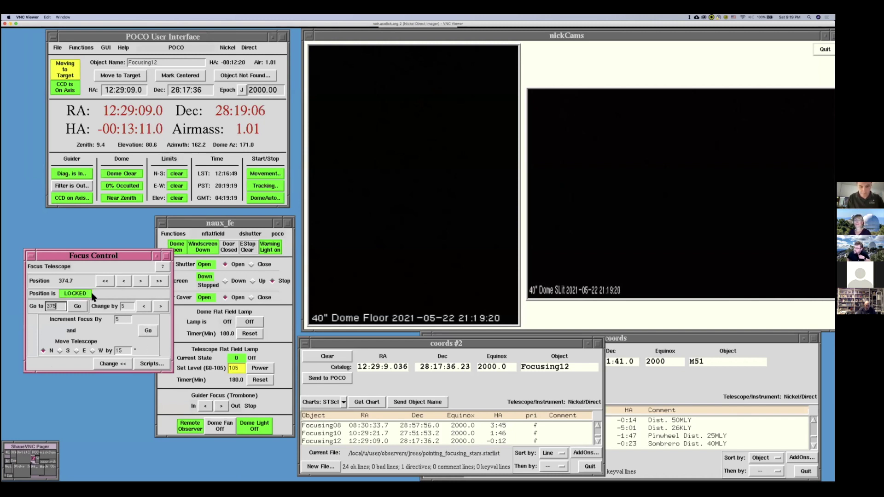
- Resume the exposure until about 60 seconds elapsed, pause it, and step the focus to 380 with a 15 arcsecond north offset
{"action": "left_click", "coordinate": [28, 453]}
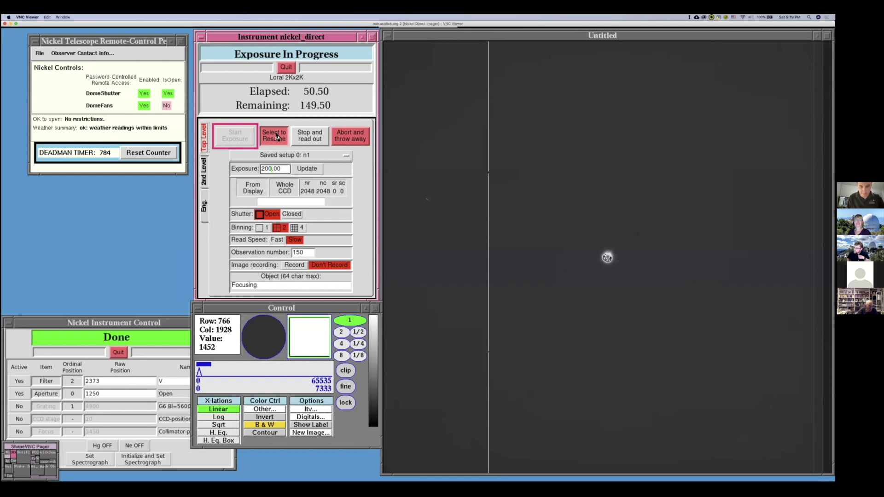
{"action": "left_click", "coordinate": [277, 136]}
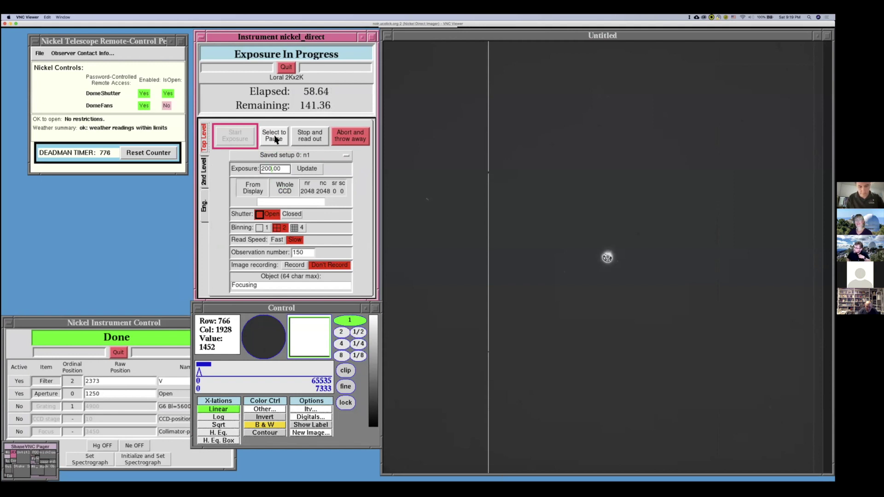
{"action": "left_click", "coordinate": [275, 137]}
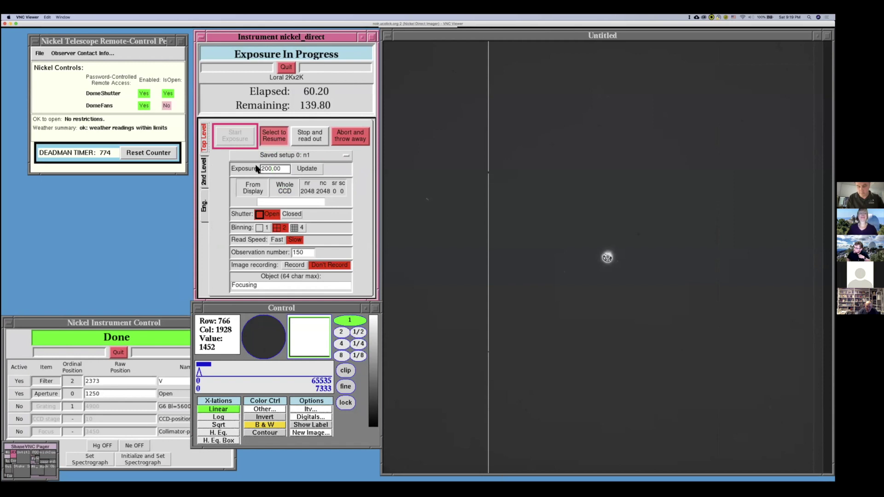
{"action": "left_click", "coordinate": [44, 458]}
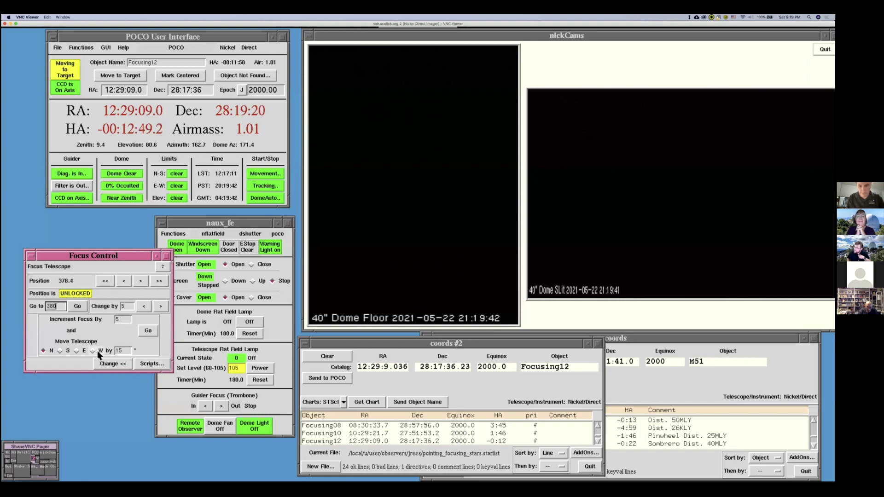
- Resume the paused exposure and pause it again at about 70 seconds elapsed
{"action": "left_click", "coordinate": [22, 457]}
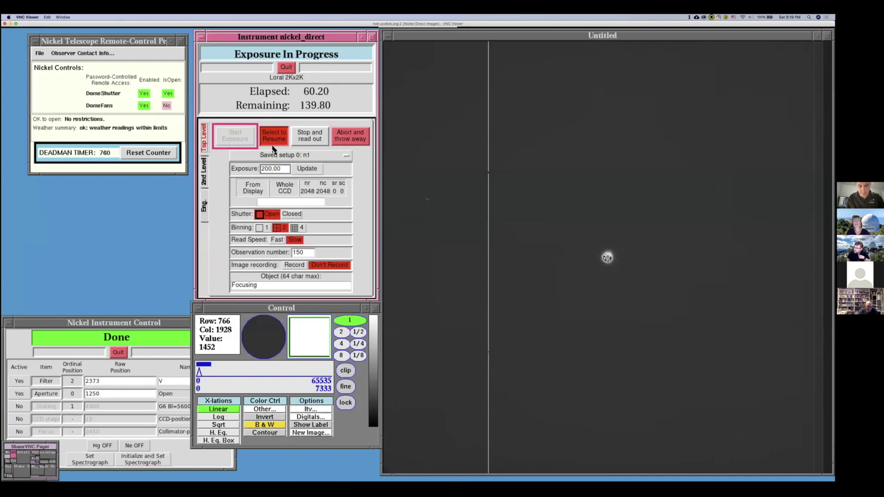
{"action": "left_click", "coordinate": [278, 136]}
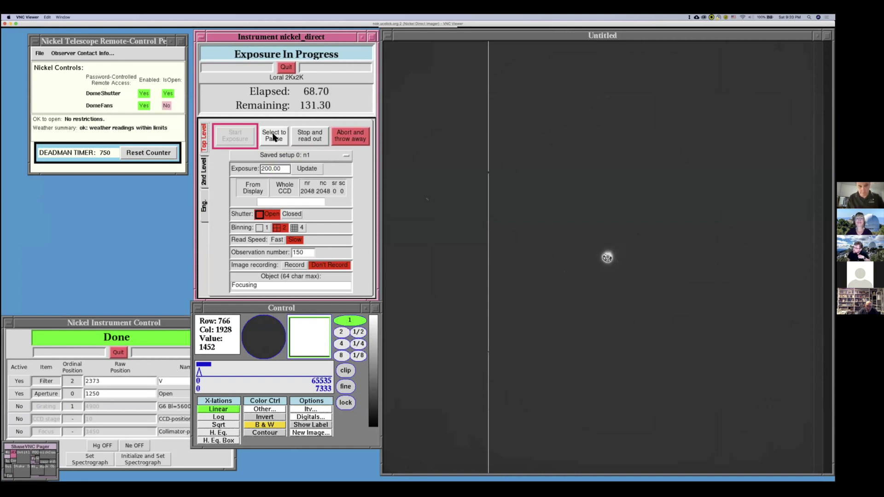
{"action": "left_click", "coordinate": [274, 137]}
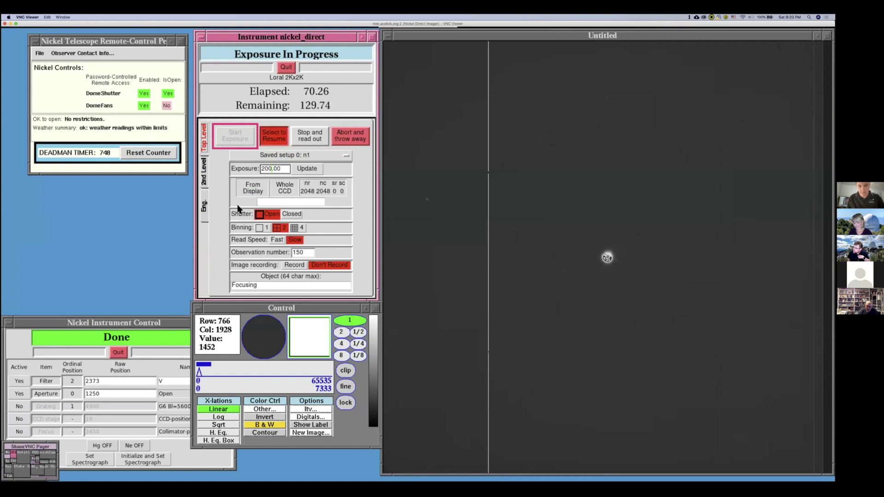
- Step the focus to 385 with another 15 arcsecond north offset, and stop the paused exposure and read it out
{"action": "left_click", "coordinate": [51, 460]}
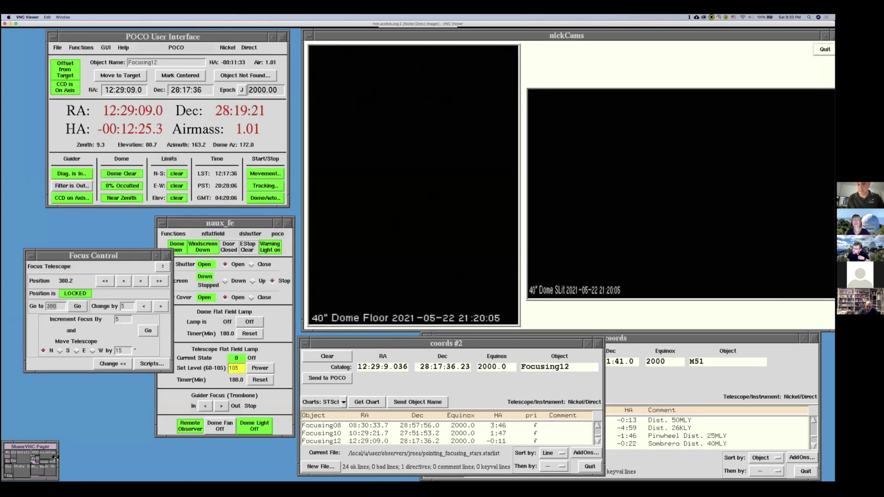
{"action": "left_click", "coordinate": [154, 333]}
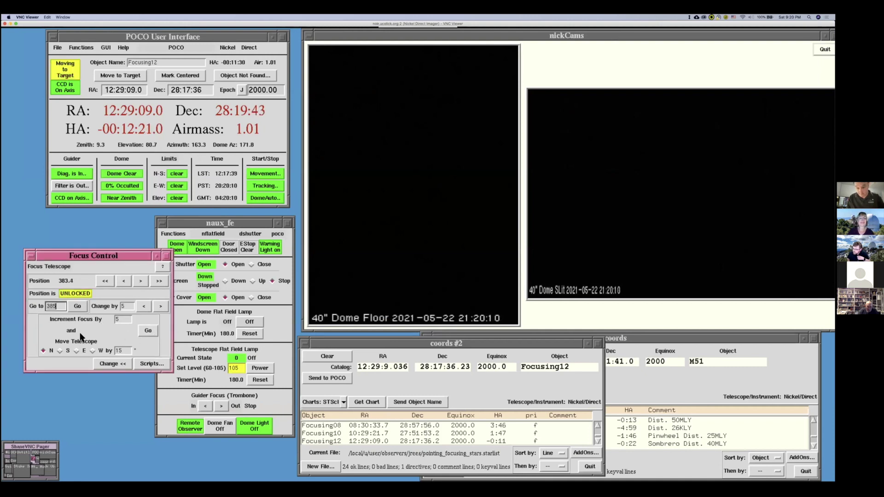
{"action": "left_click", "coordinate": [41, 459]}
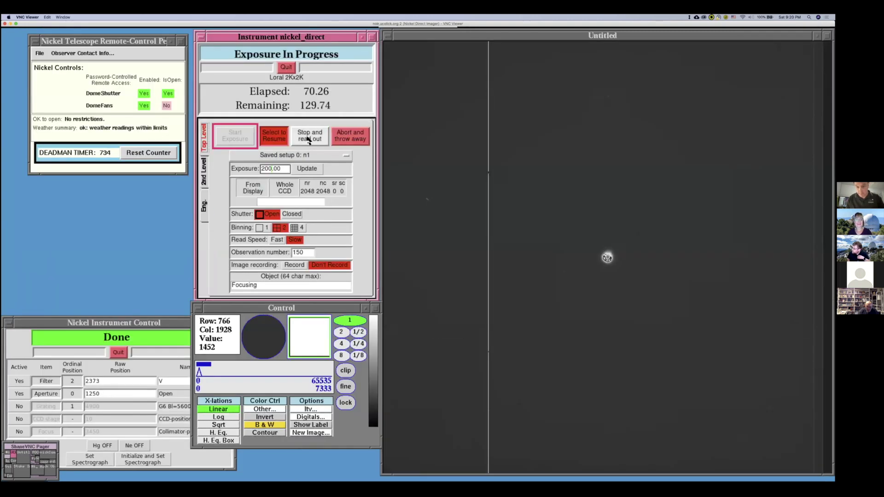
{"action": "left_click", "coordinate": [309, 139]}
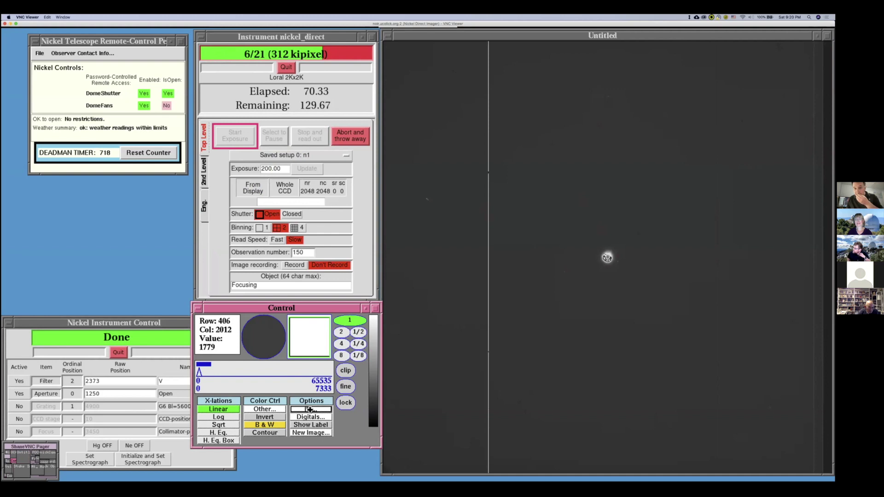
- Open the ITV image interaction options and move their window clear of the exposure controls
{"action": "left_click", "coordinate": [310, 409]}
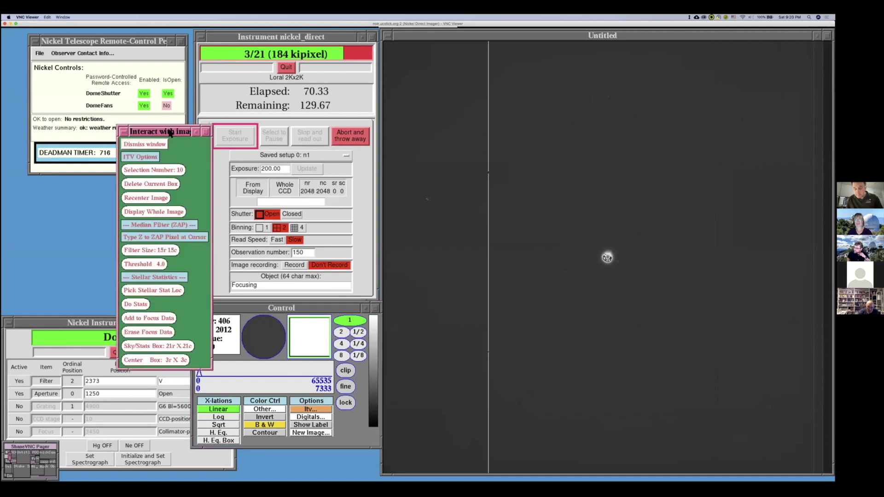
{"action": "left_click_drag", "start_coordinate": [151, 213], "coordinate": [151, 227]}
{"action": "left_click", "coordinate": [149, 152]}
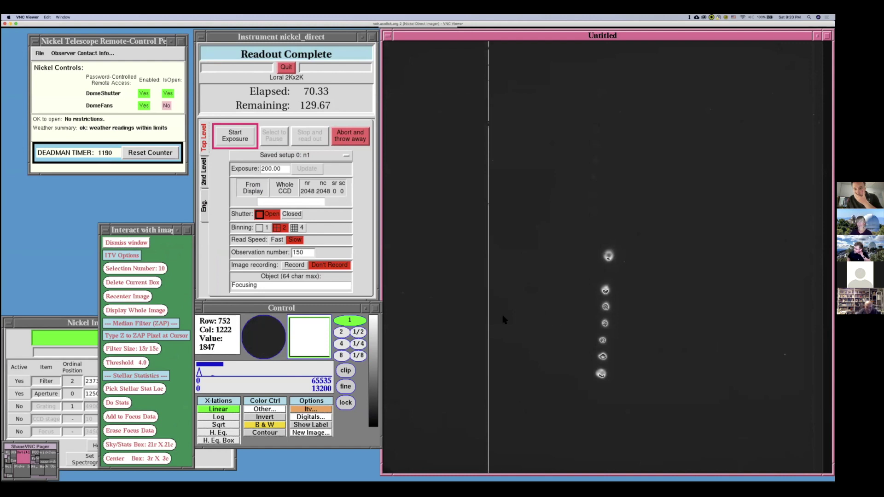
- Compute stellar statistics for the topmost star image of the focus sequence and add it to the focus data with value 350
{"action": "left_click", "coordinate": [330, 318]}
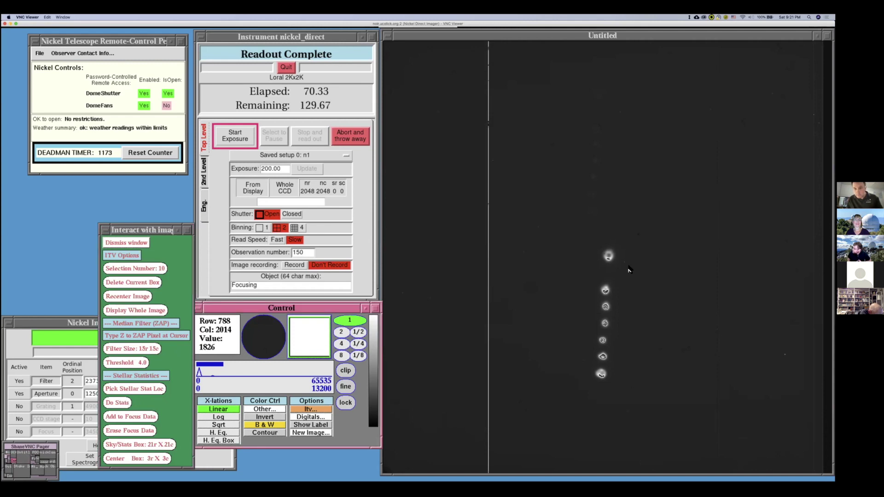
{"action": "left_click", "coordinate": [608, 255]}
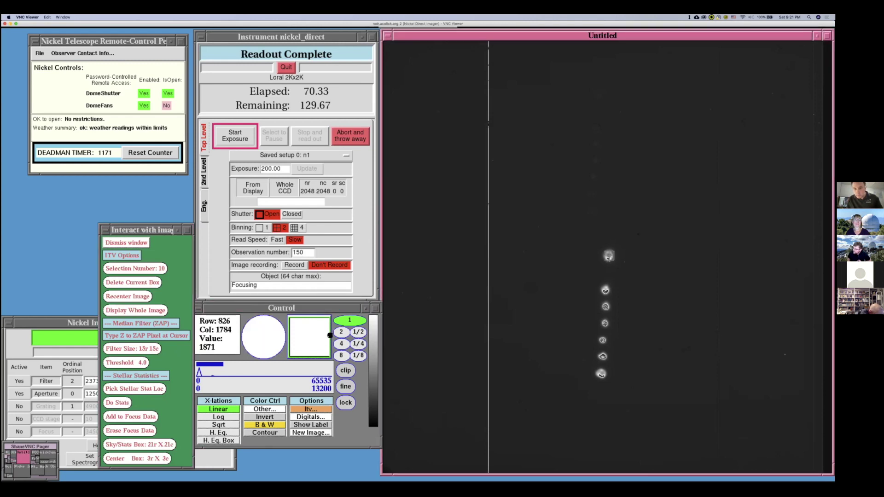
{"action": "left_click", "coordinate": [127, 402]}
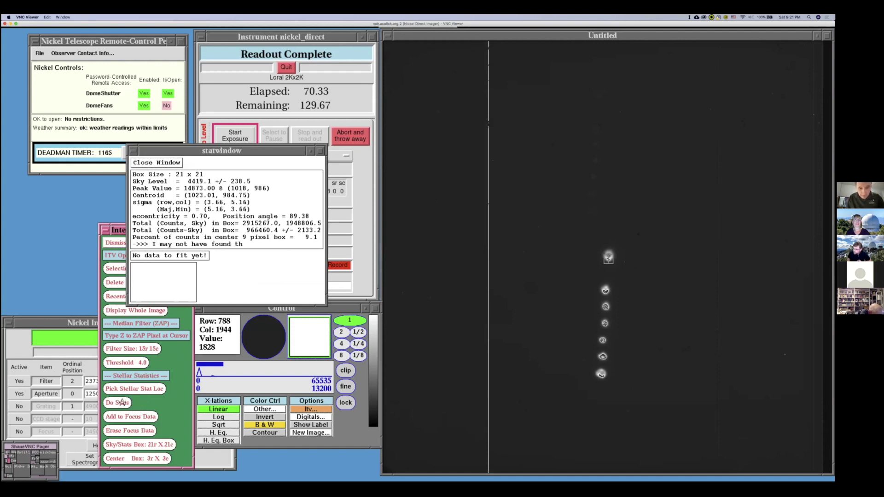
{"action": "left_click", "coordinate": [127, 417]}
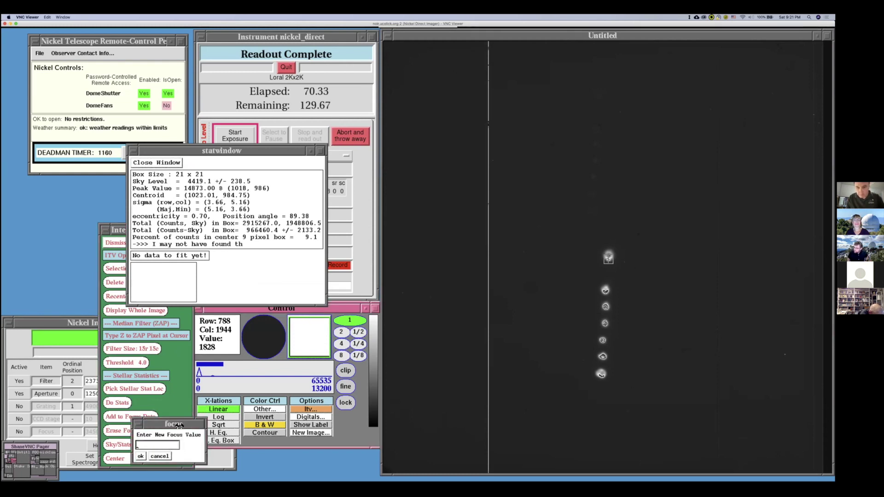
{"action": "type", "text": "350"}
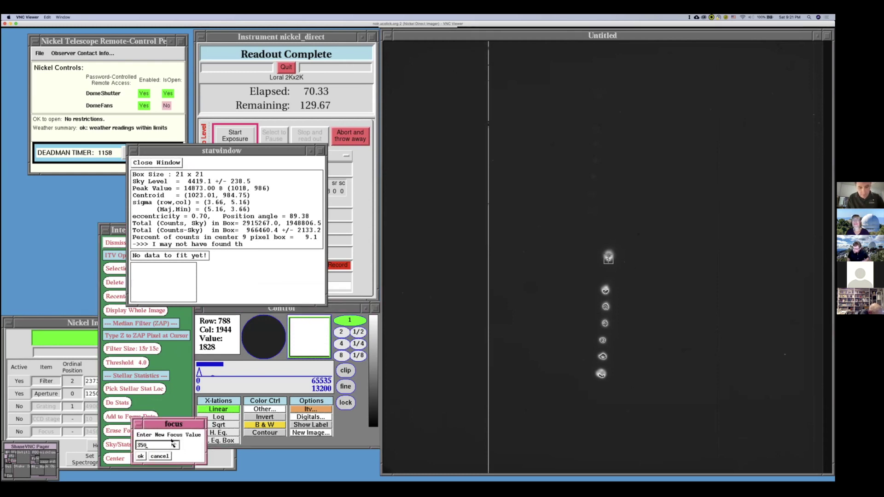
{"action": "left_click", "coordinate": [143, 456]}
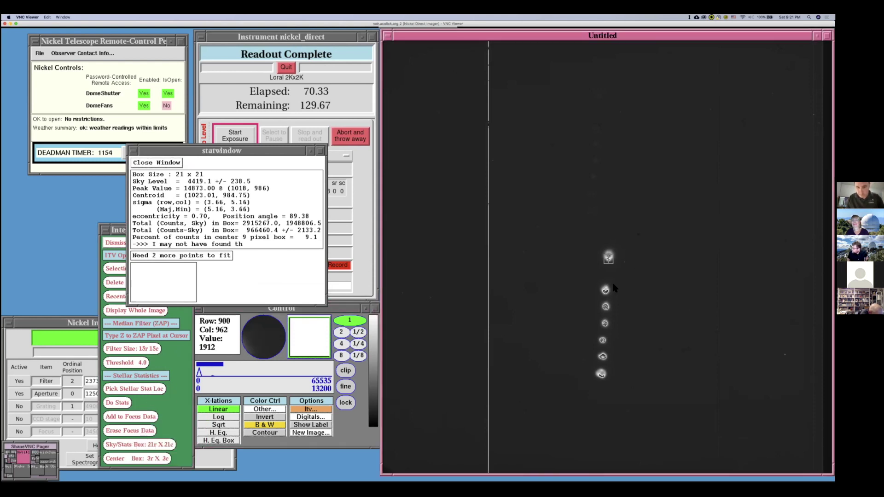
- Compute stellar statistics for the second star image from the top and add it to the focus data with value 355
{"action": "left_click", "coordinate": [606, 290]}
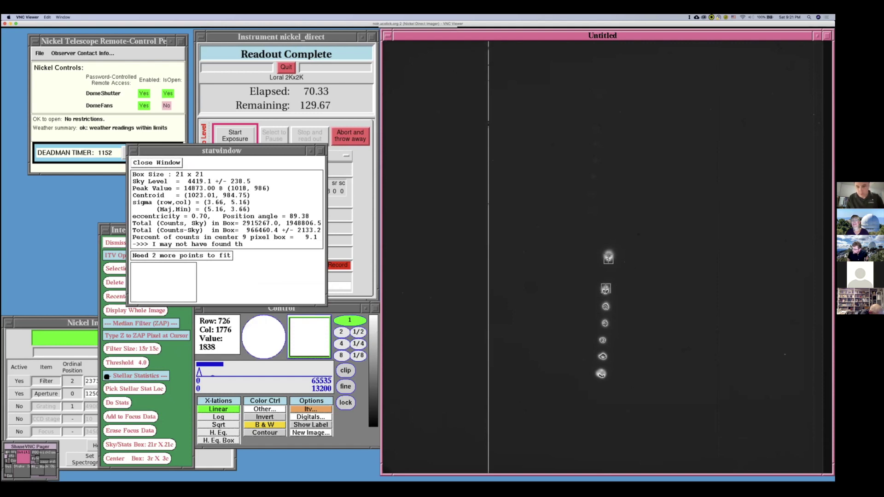
{"action": "left_click", "coordinate": [113, 404]}
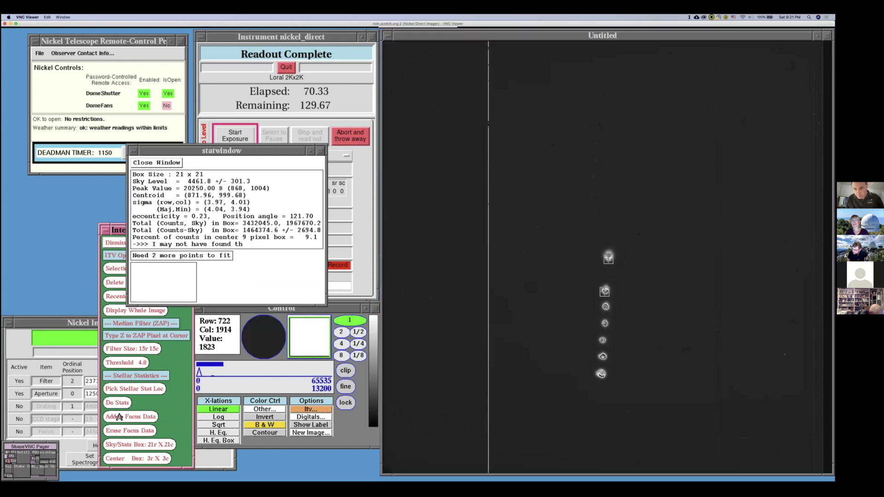
{"action": "left_click", "coordinate": [118, 417]}
{"action": "type", "text": "355"}
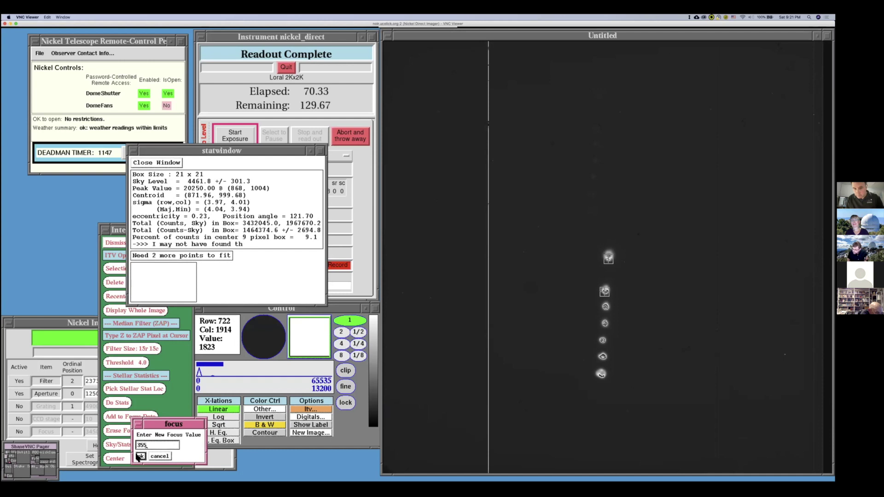
{"action": "left_click", "coordinate": [140, 456]}
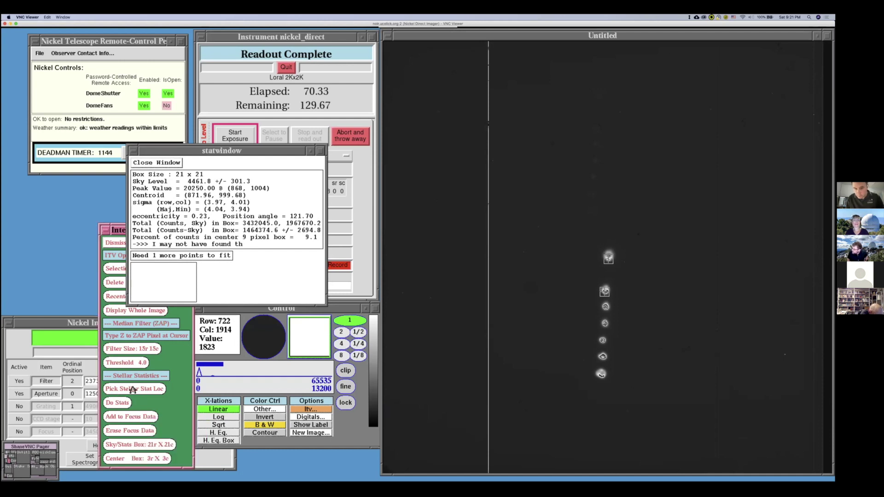
- Compute stellar statistics for the third star image from the top and add it to the focus data with value 360
{"action": "left_click", "coordinate": [133, 390]}
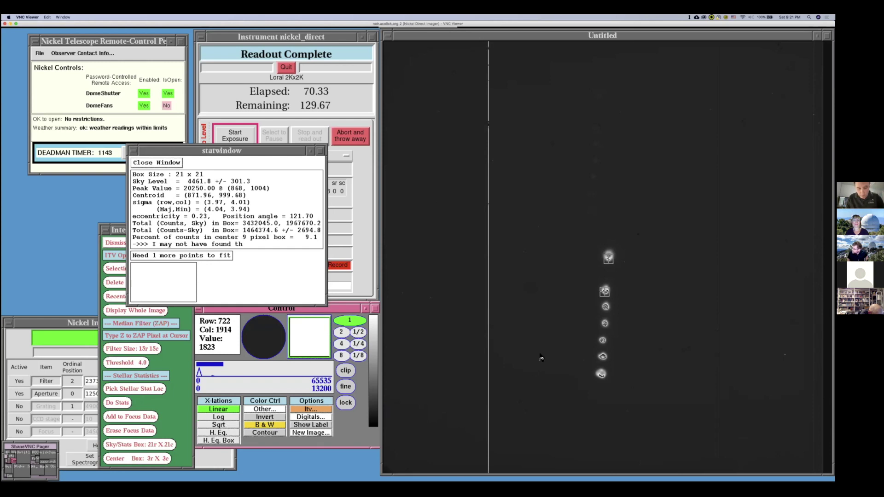
{"action": "left_click", "coordinate": [606, 310]}
{"action": "left_click", "coordinate": [121, 402]}
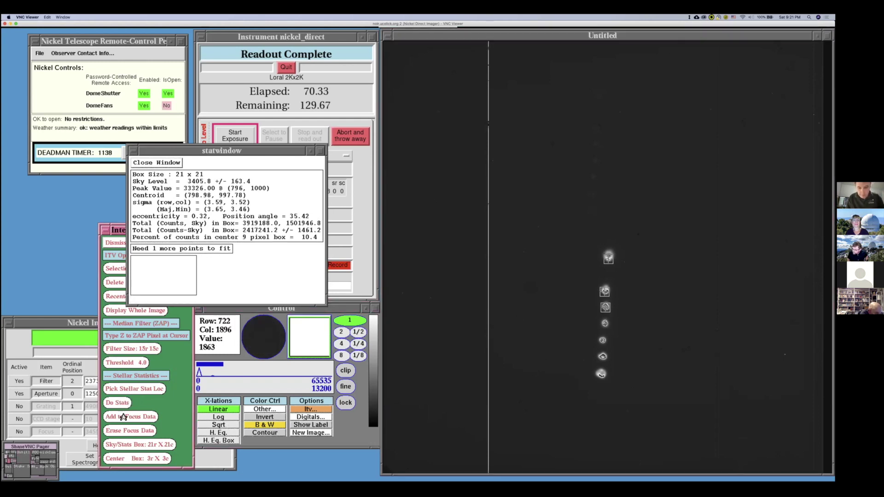
{"action": "left_click", "coordinate": [124, 417]}
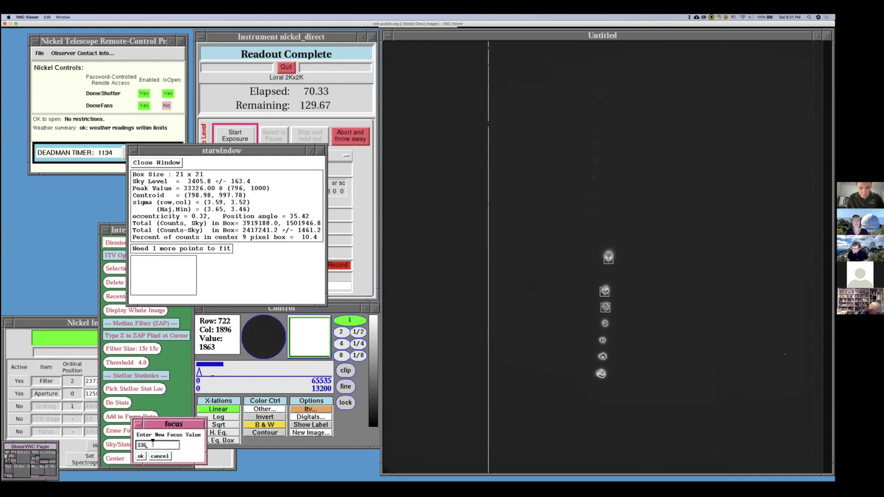
{"action": "type", "text": "60"}
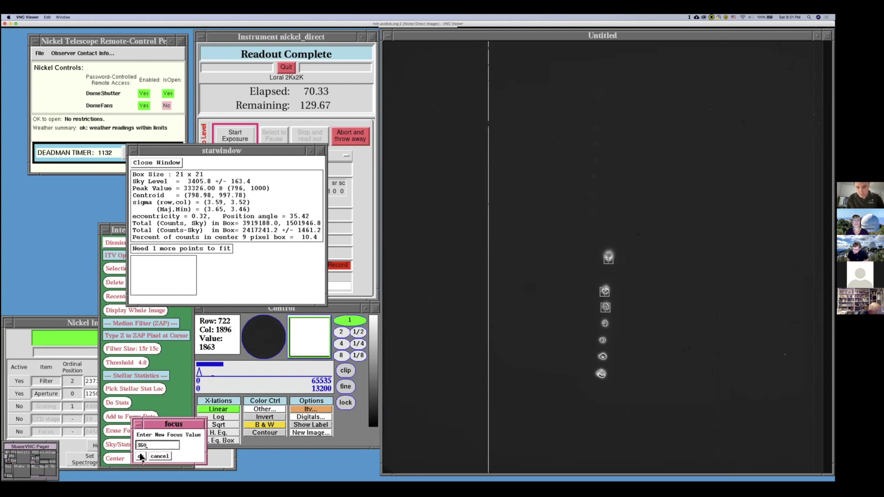
{"action": "left_click", "coordinate": [140, 456]}
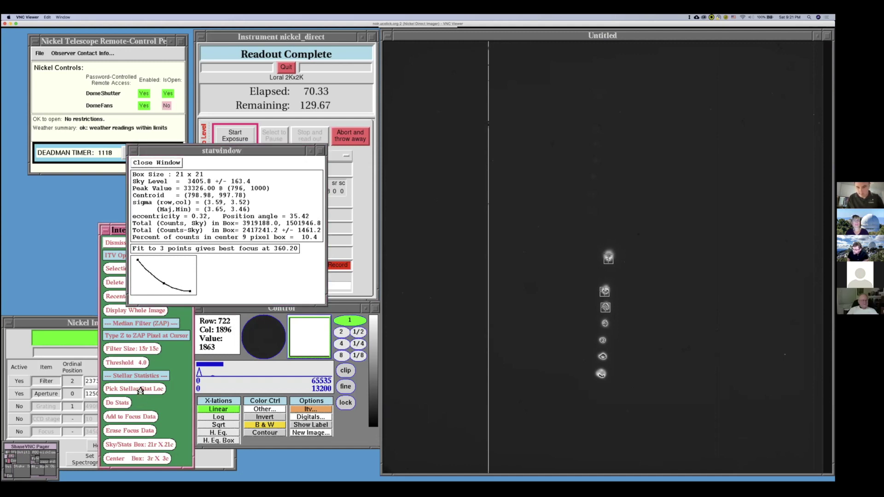
- Compute stellar statistics for the fourth star image from the top and add it to the focus data with value 365
{"action": "left_click", "coordinate": [605, 325]}
{"action": "left_click", "coordinate": [123, 403]}
{"action": "left_click", "coordinate": [126, 415]}
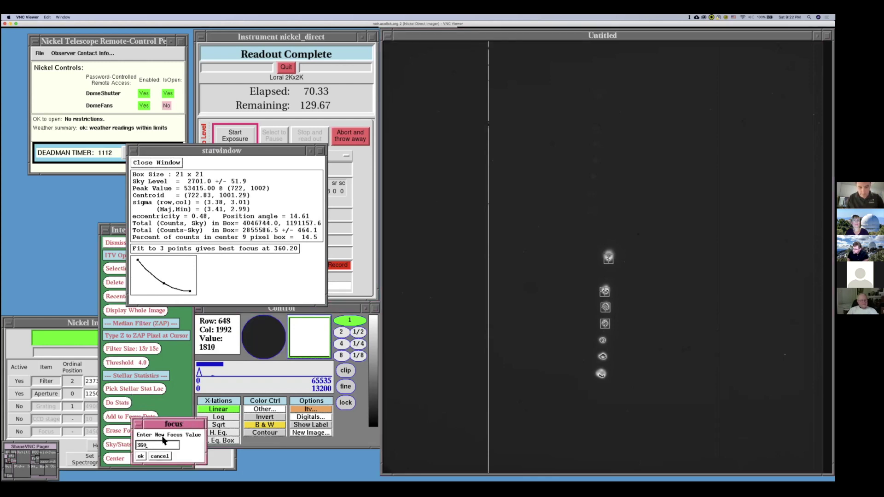
{"action": "key", "text": "BackSpace"}
{"action": "type", "text": "5"}
{"action": "left_click", "coordinate": [140, 456]}
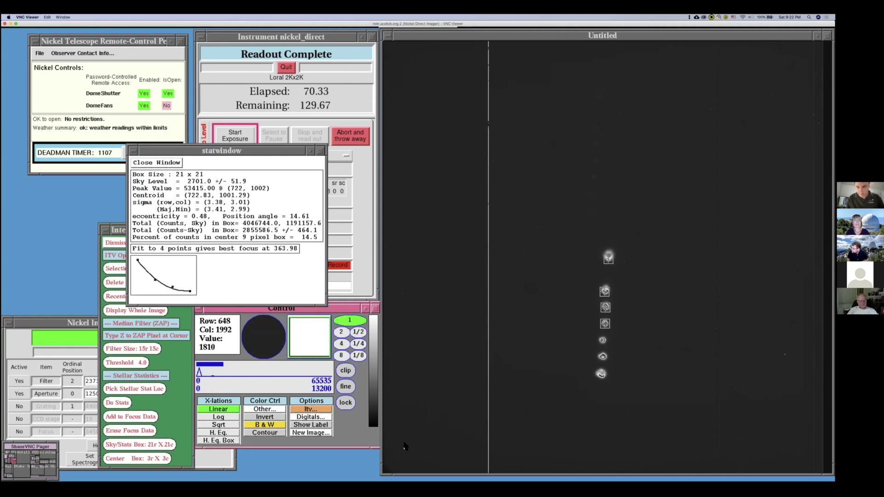
- Compute stellar statistics for the fifth star image from the top and add it to the focus data with value 370
{"action": "left_click", "coordinate": [603, 341]}
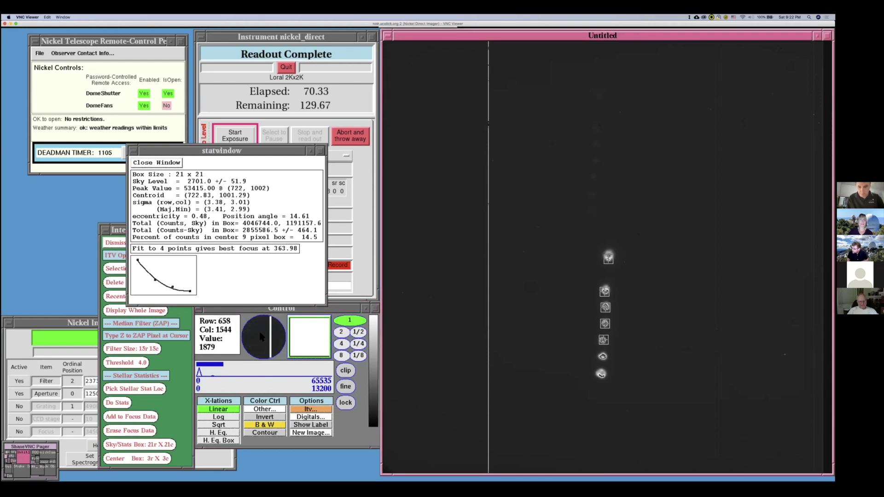
{"action": "left_click", "coordinate": [122, 402]}
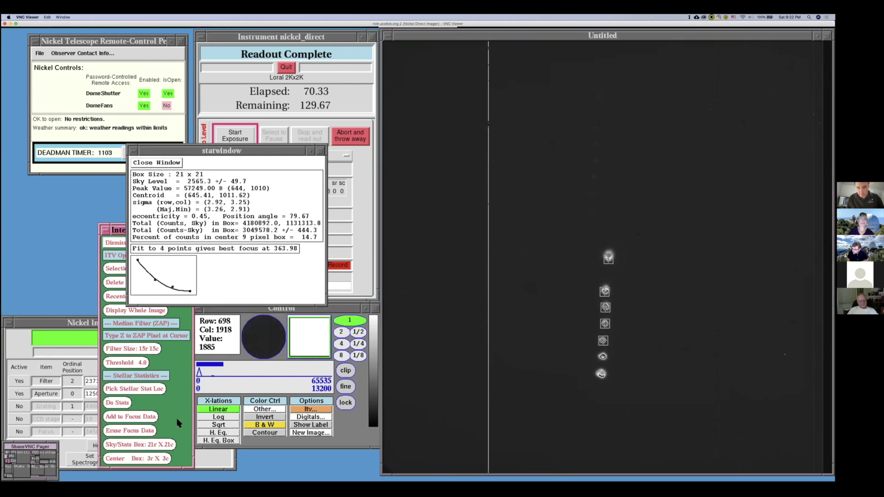
{"action": "type", "text": "70"}
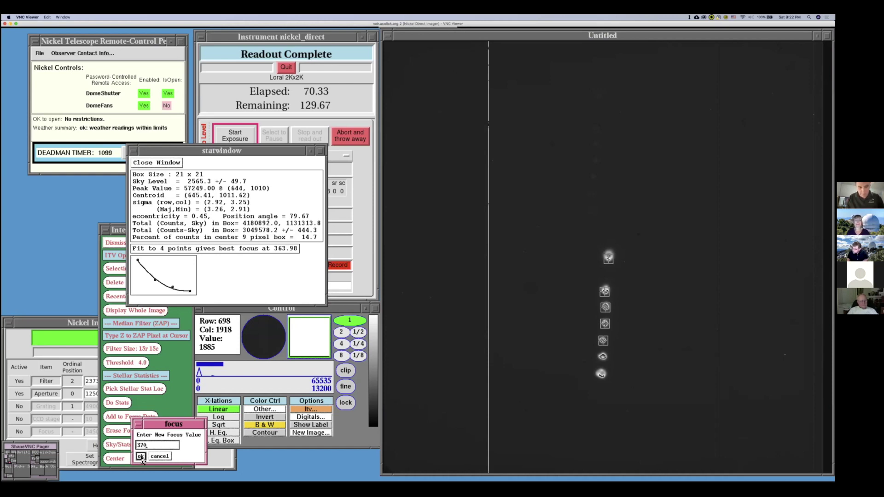
{"action": "left_click", "coordinate": [141, 457]}
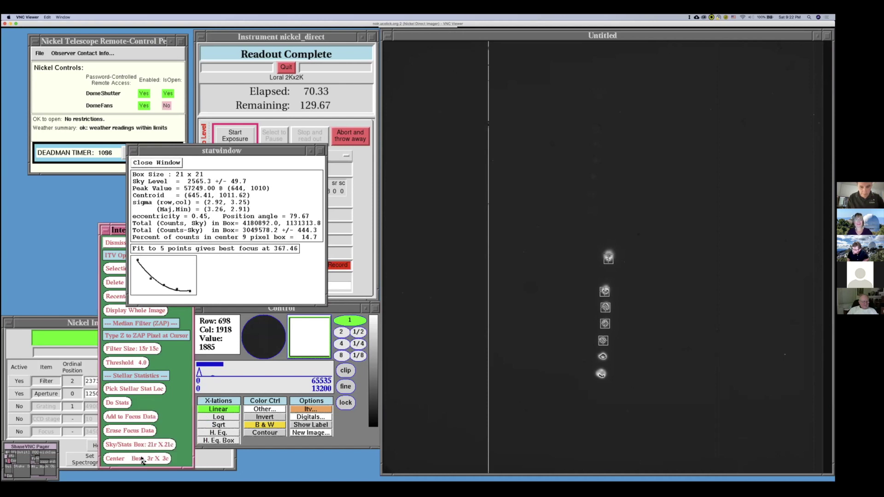
- Compute stellar statistics for the sixth star image from the top and add it to the focus data with value 375
{"action": "left_click", "coordinate": [137, 391]}
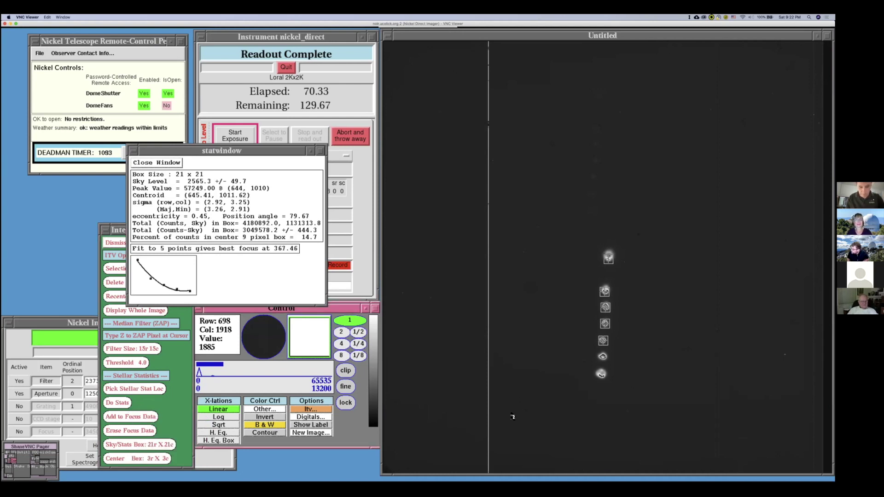
{"action": "left_click", "coordinate": [602, 358]}
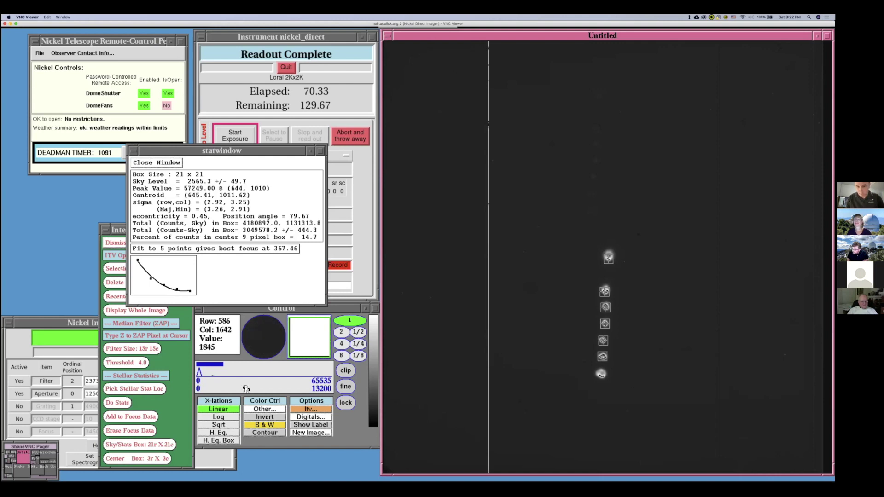
{"action": "left_click", "coordinate": [123, 400]}
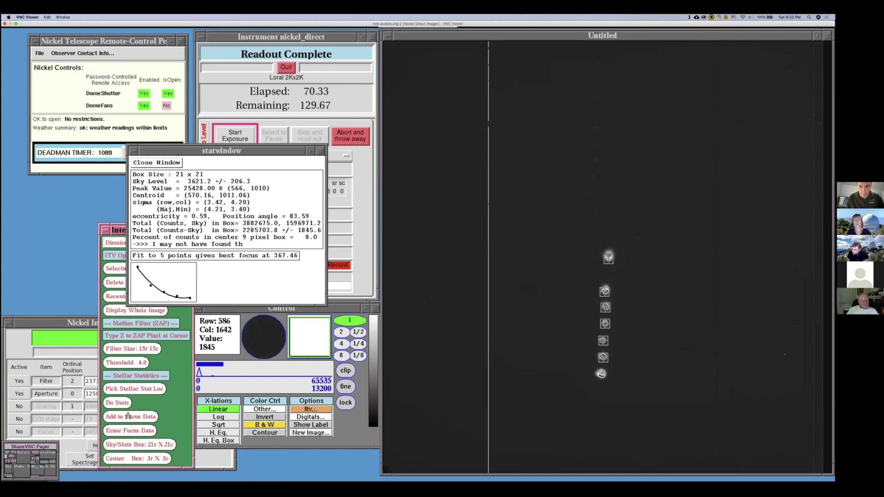
{"action": "left_click", "coordinate": [129, 416]}
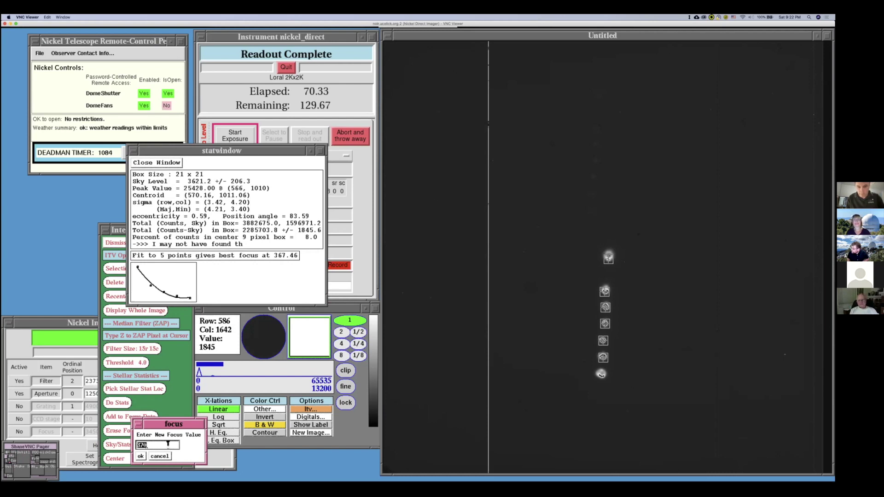
{"action": "left_click", "coordinate": [166, 444]}
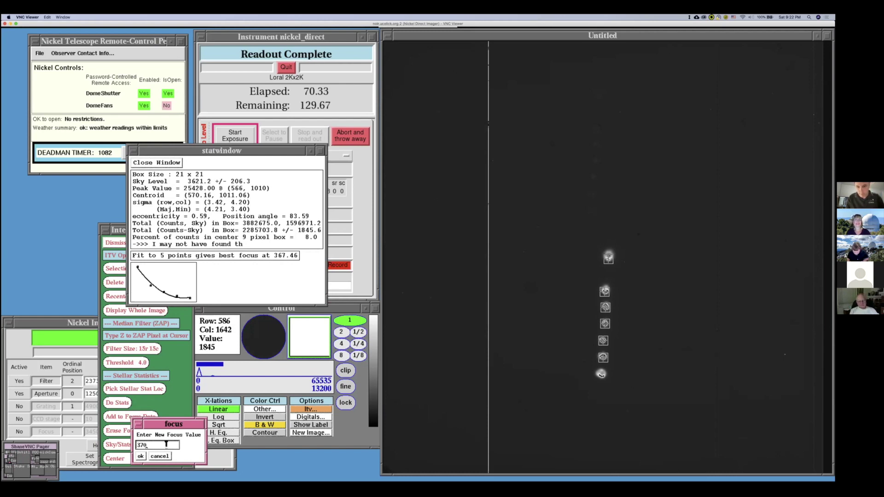
{"action": "left_click", "coordinate": [140, 456]}
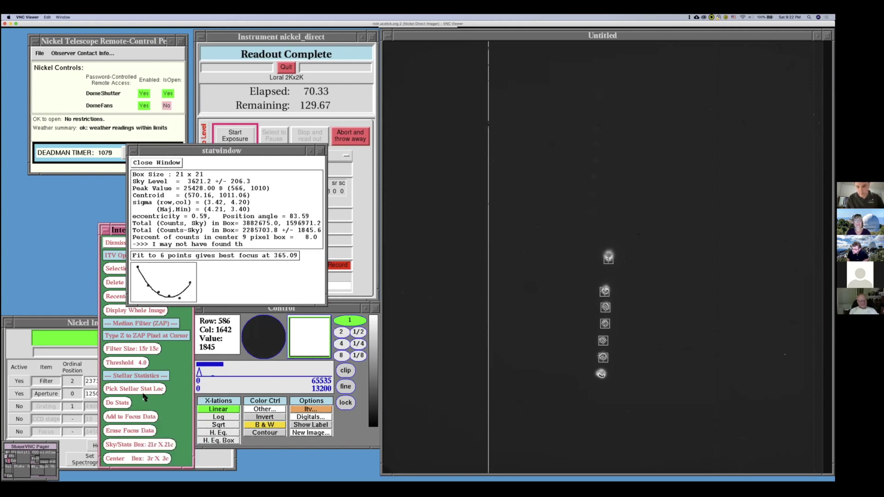
- Compute stellar statistics for the bottommost star image and add it to the focus data with the next focus value in the sequence
{"action": "left_click", "coordinate": [599, 372]}
{"action": "left_click", "coordinate": [123, 401]}
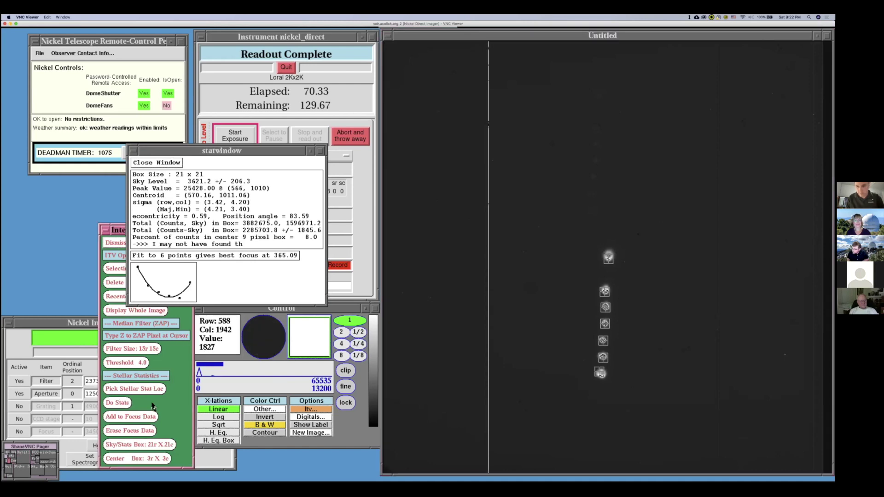
{"action": "left_click", "coordinate": [134, 416]}
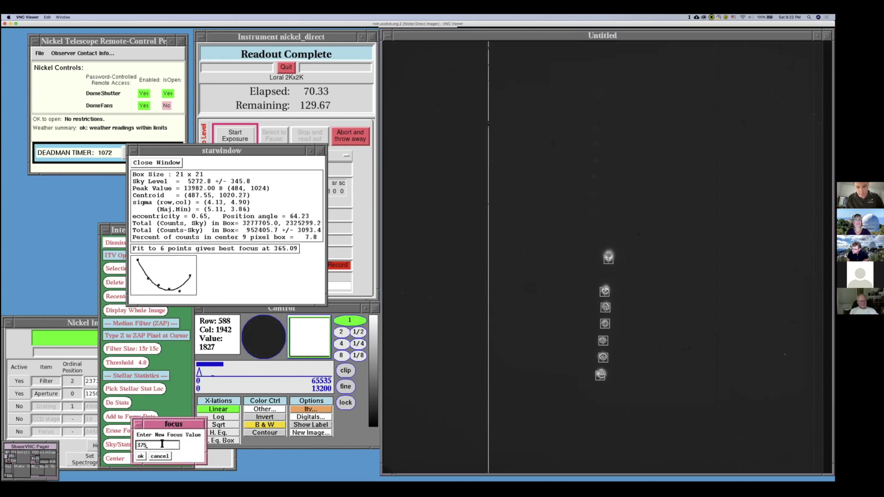
{"action": "type", "text": "65"}
{"action": "left_click", "coordinate": [140, 455]}
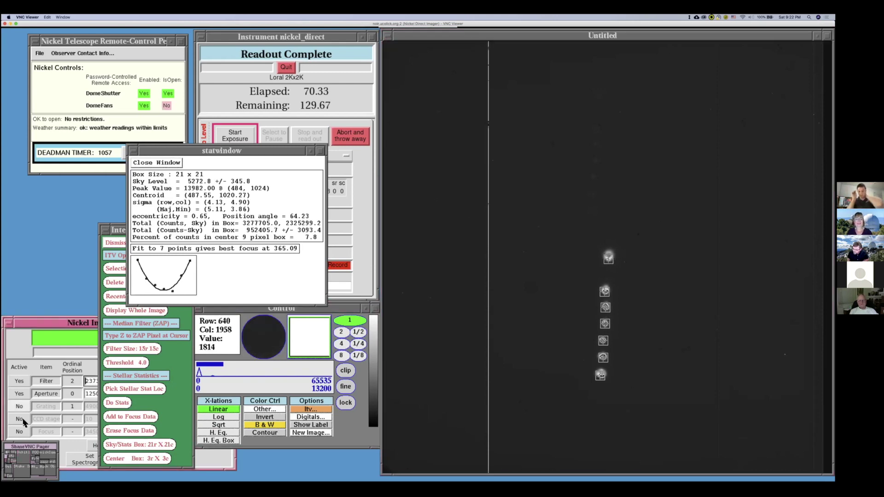
- Go to the telescope control desktop and move the telescope focus to position 365
{"action": "left_click", "coordinate": [39, 457]}
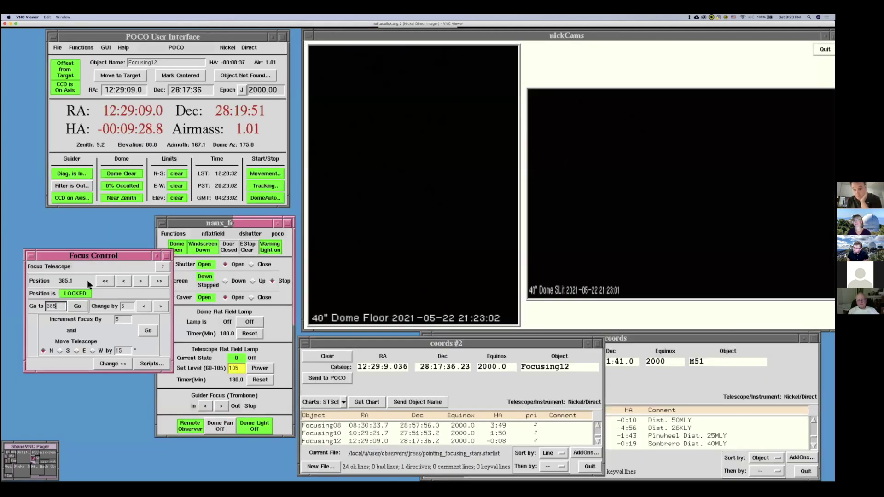
{"action": "left_click", "coordinate": [50, 305]}
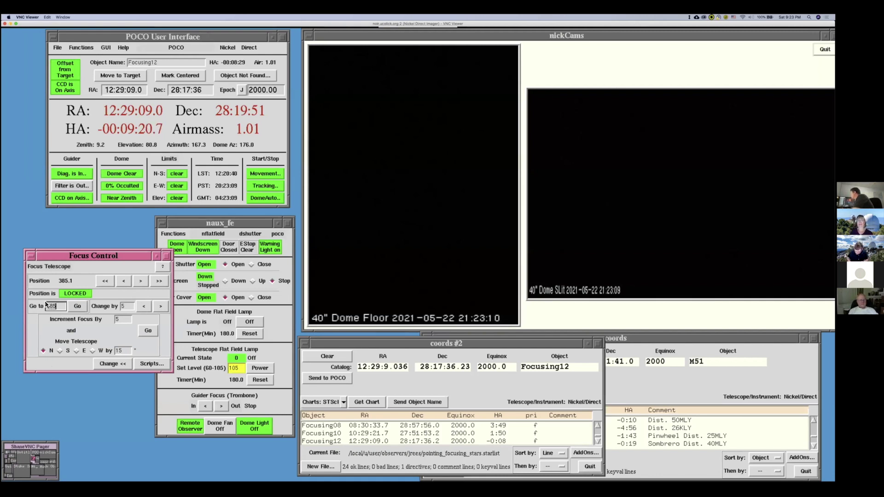
{"action": "key", "text": "Return"}
{"action": "type", "text": "368"}
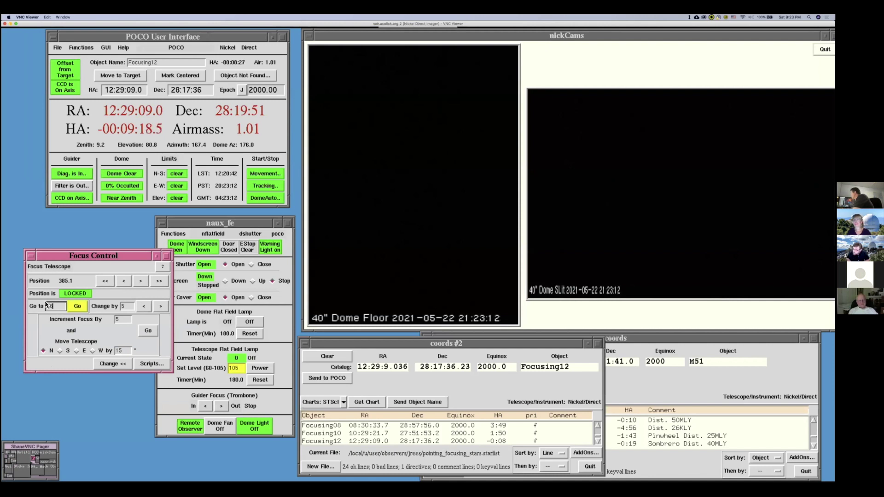
{"action": "left_click", "coordinate": [67, 307]}
{"action": "key", "text": "BackSpace"}
{"action": "type", "text": "5"}
{"action": "left_click", "coordinate": [82, 306]}
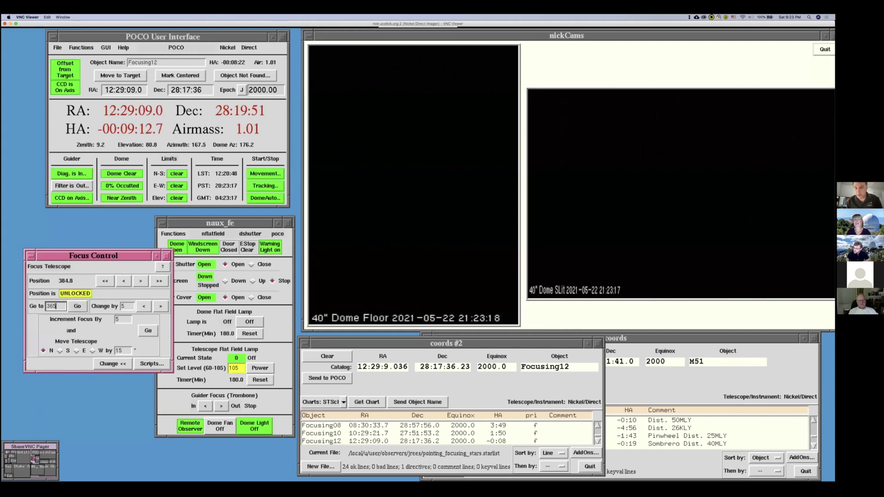
- Return to the instrument desktop, close the stellar statistics window and dismiss the ITV interaction options
{"action": "left_click", "coordinate": [22, 455]}
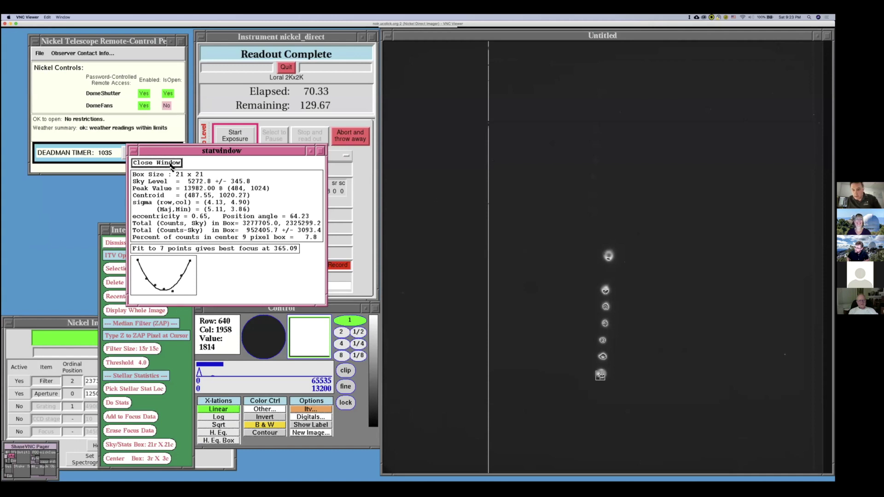
{"action": "left_click", "coordinate": [170, 164]}
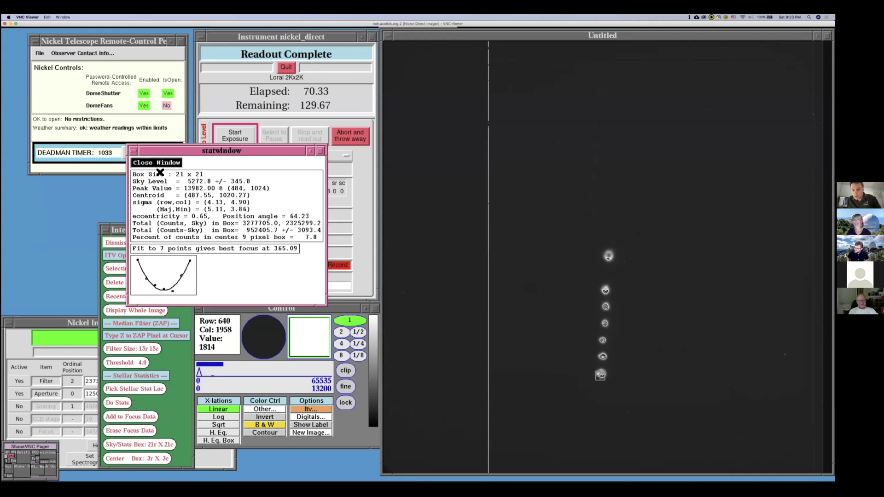
{"action": "left_click", "coordinate": [136, 243]}
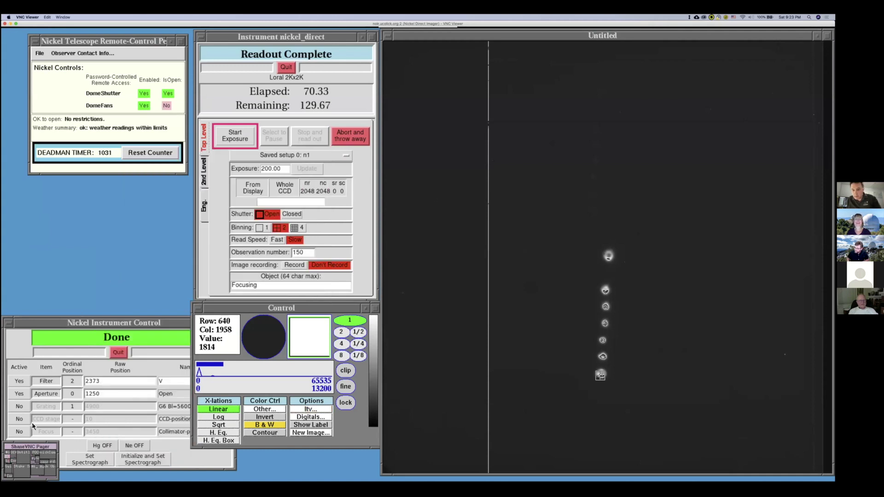
- On the telescope control desktop, check the focus position lock, close Focus Control and quit the second coords window holding the focusing stars
{"action": "left_click", "coordinate": [38, 456]}
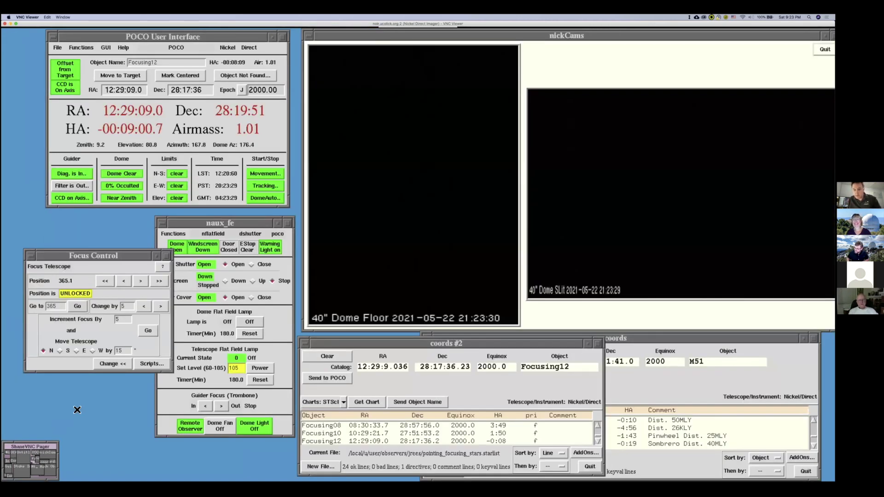
{"action": "left_click", "coordinate": [87, 295]}
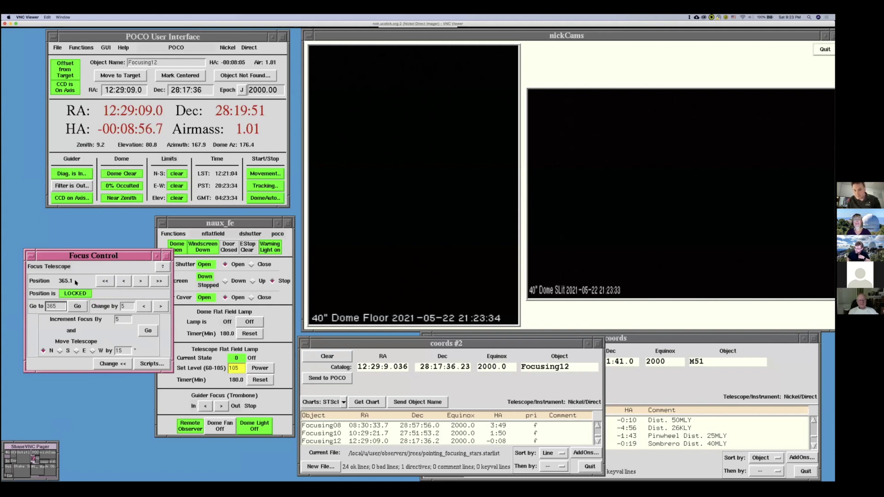
{"action": "left_click", "coordinate": [31, 259]}
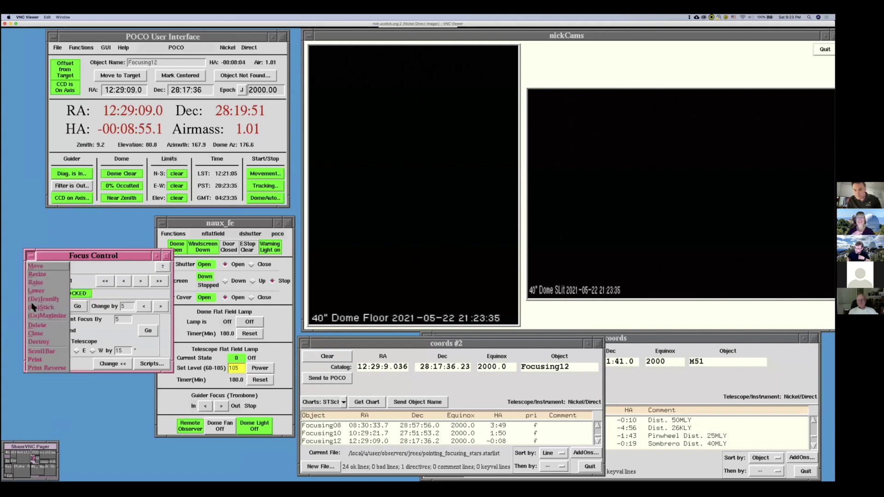
{"action": "left_click", "coordinate": [37, 333]}
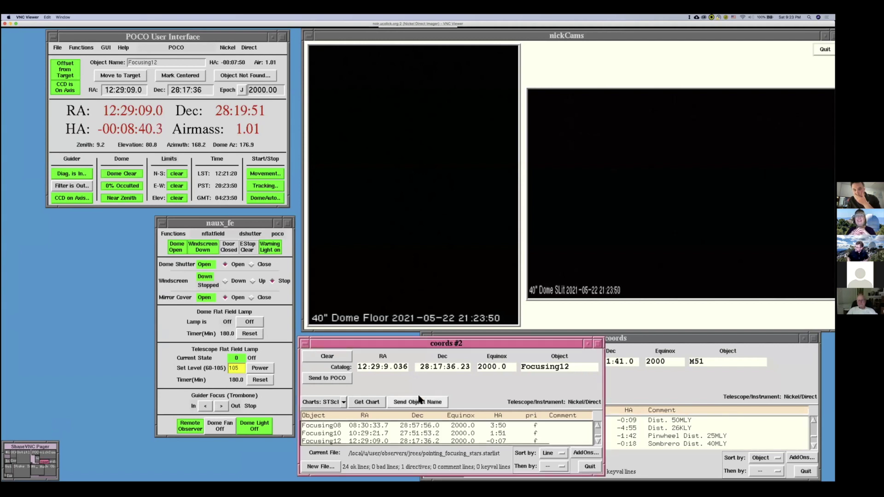
{"action": "left_click", "coordinate": [590, 467]}
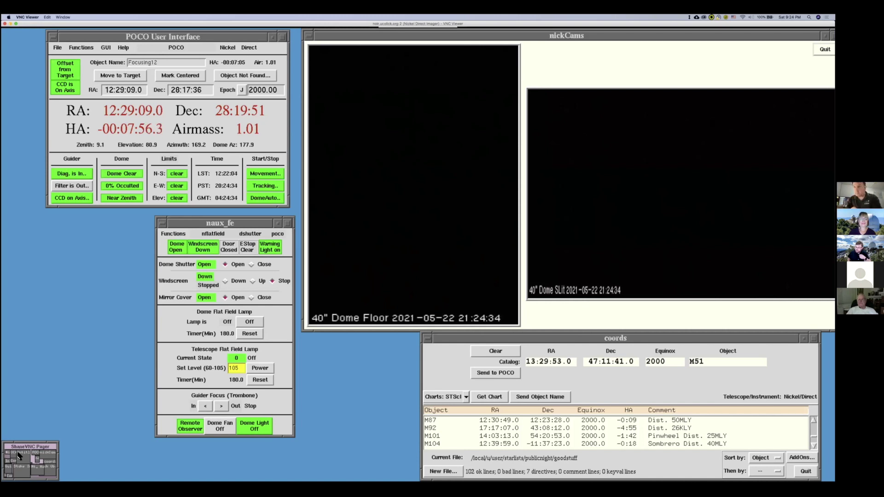
{"action": "left_click", "coordinate": [18, 454]}
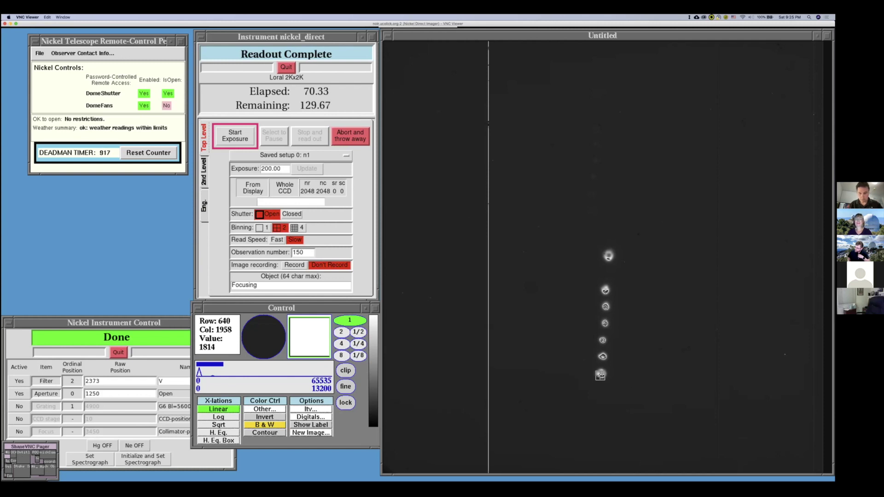
{"action": "mouse_move", "coordinate": [321, 474]}
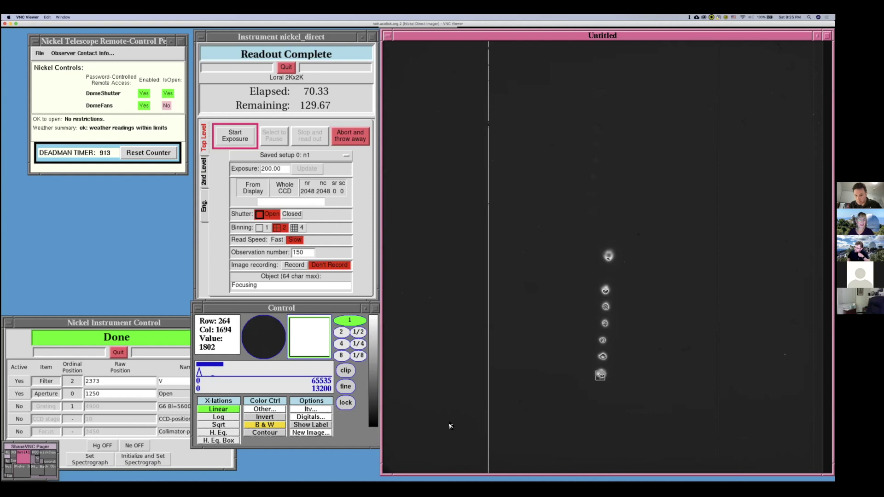
{"action": "left_click", "coordinate": [52, 455]}
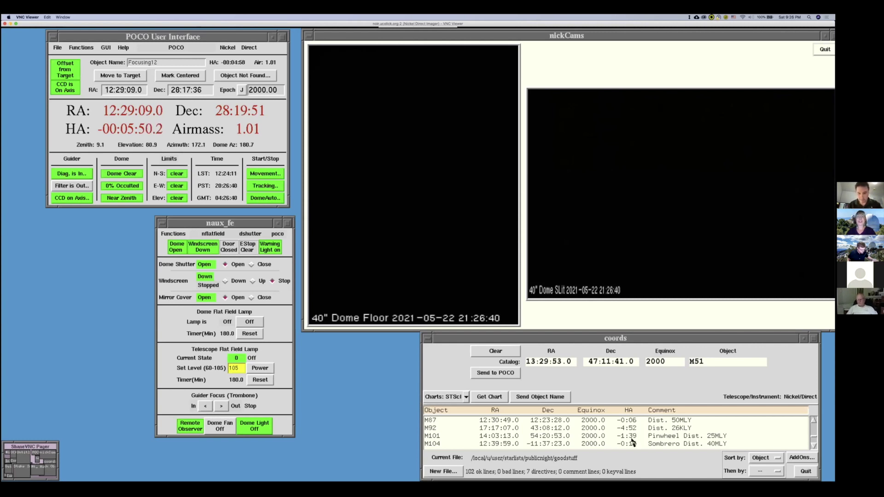
- Look through the public-night star list in the coords window and select M3 as the target
{"action": "scroll", "coordinate": [790, 419], "scroll_direction": "up", "scroll_amount": 2}
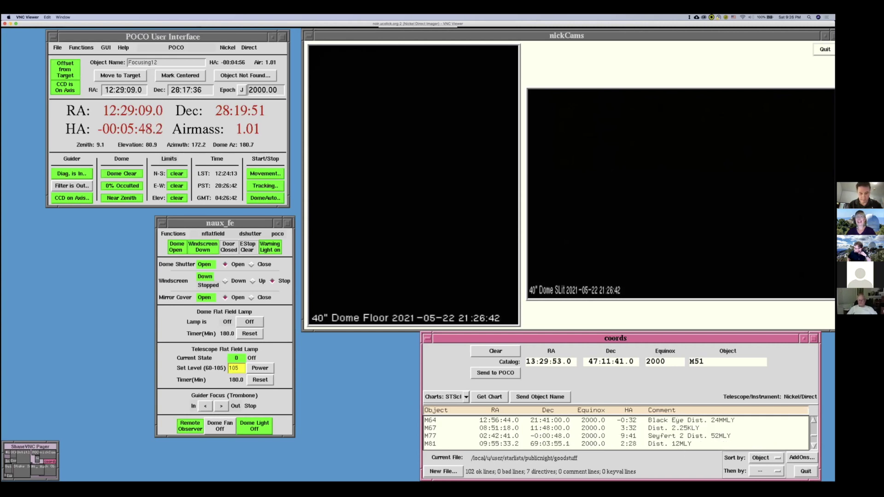
{"action": "scroll", "coordinate": [744, 440], "scroll_direction": "up", "scroll_amount": 5}
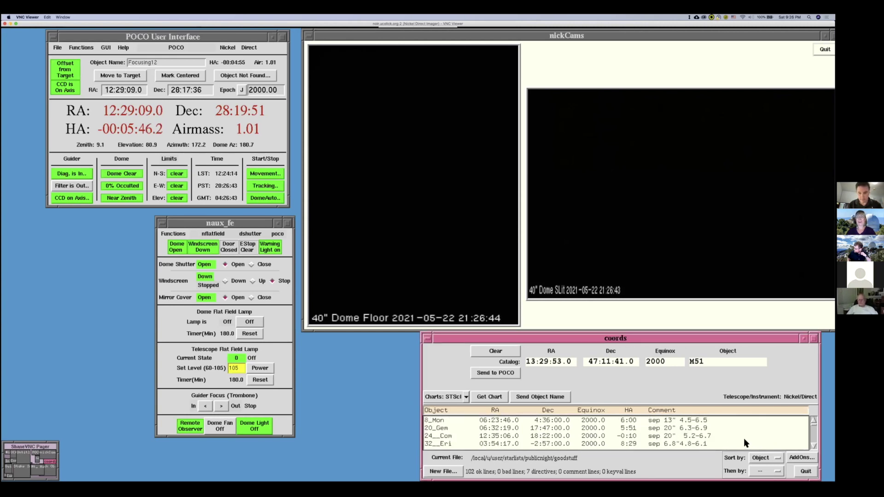
{"action": "scroll", "coordinate": [744, 438], "scroll_direction": "down", "scroll_amount": 3}
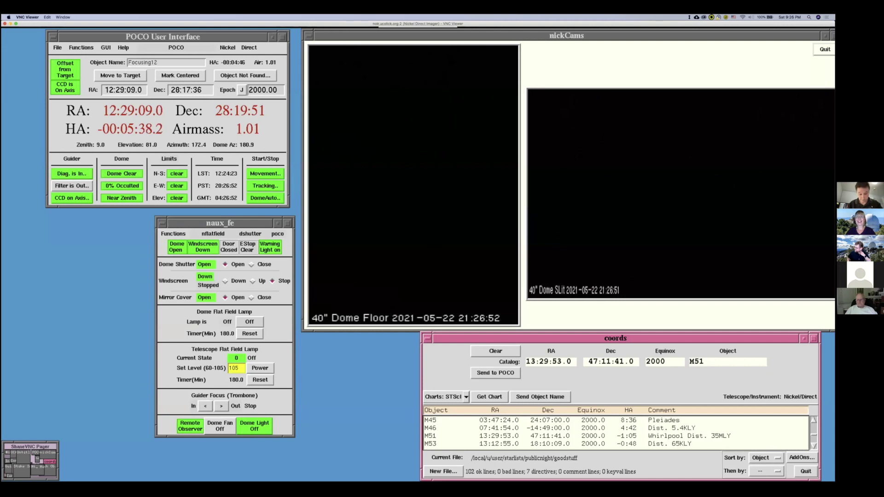
{"action": "scroll", "coordinate": [616, 432], "scroll_direction": "up", "scroll_amount": 2}
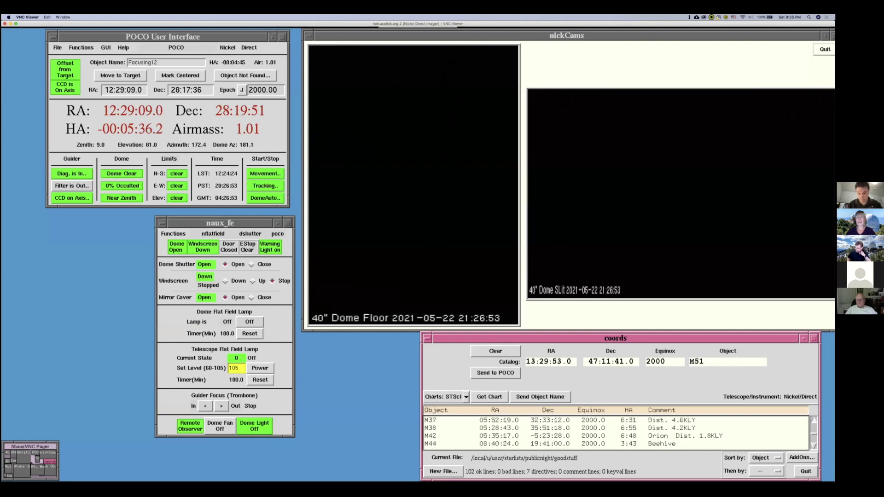
{"action": "scroll", "coordinate": [814, 420], "scroll_direction": "up", "scroll_amount": 5}
{"action": "scroll", "coordinate": [814, 420], "scroll_direction": "up", "scroll_amount": 4}
{"action": "scroll", "coordinate": [616, 432], "scroll_direction": "up", "scroll_amount": 1}
{"action": "scroll", "coordinate": [693, 423], "scroll_direction": "up", "scroll_amount": 1}
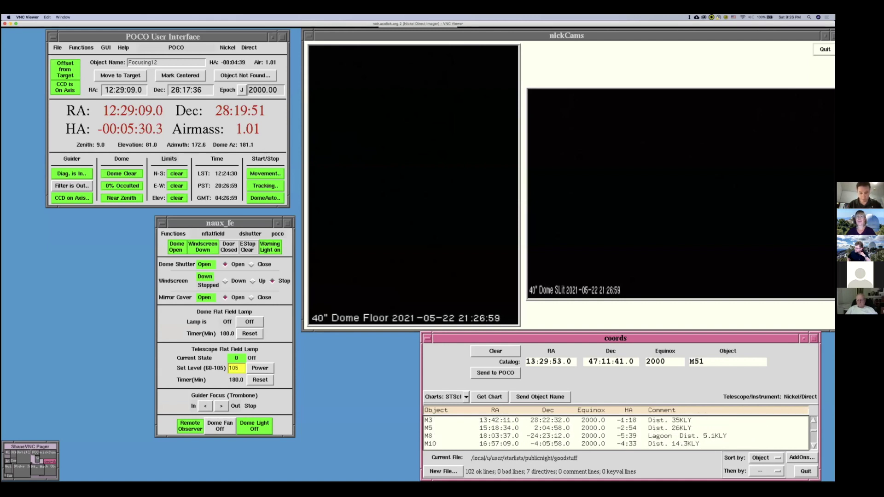
{"action": "left_click", "coordinate": [693, 421]}
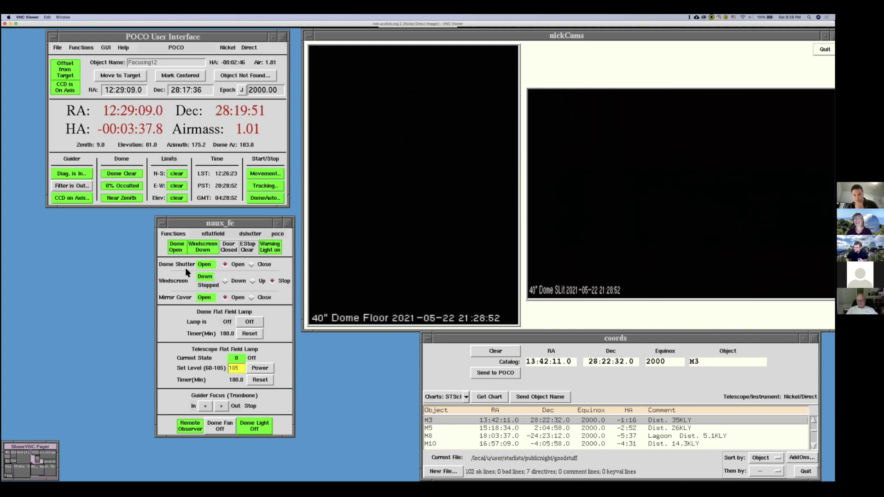
- Turn the dome light on to light up the dome camera views
{"action": "left_click", "coordinate": [269, 425]}
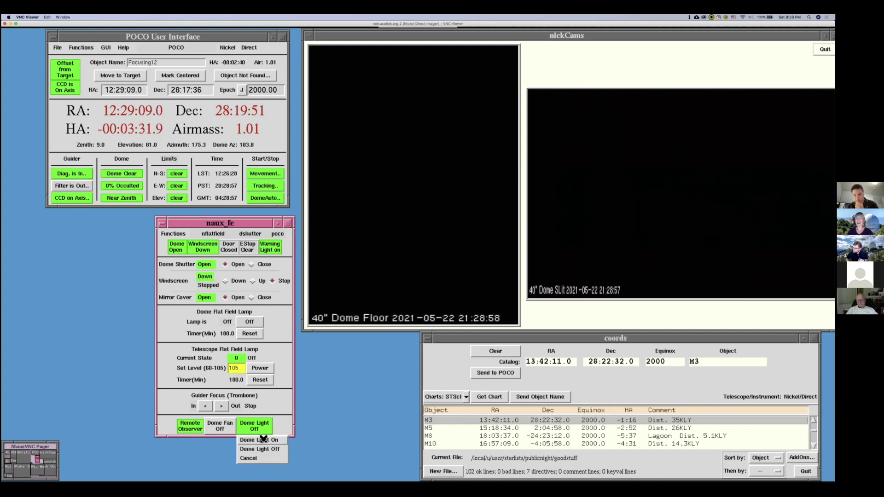
{"action": "left_click", "coordinate": [260, 441]}
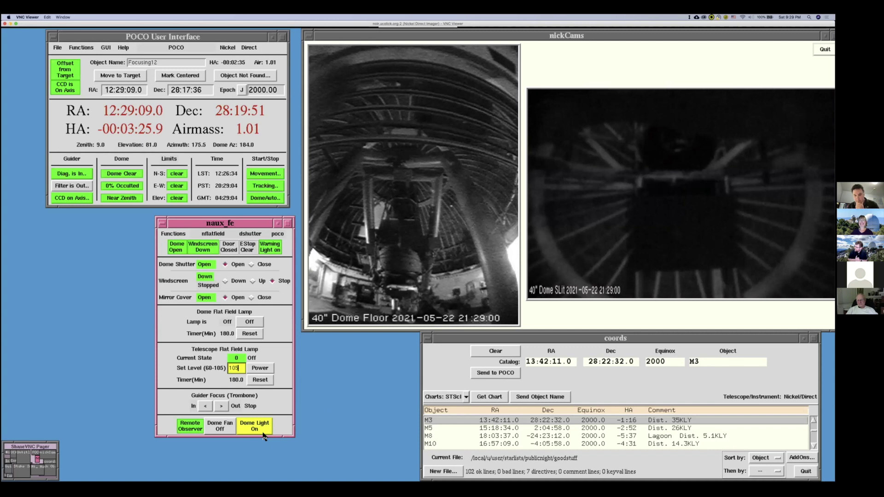
- Send the M3 catalogue coordinates to POCO and slew the telescope to that target
{"action": "left_click", "coordinate": [487, 423]}
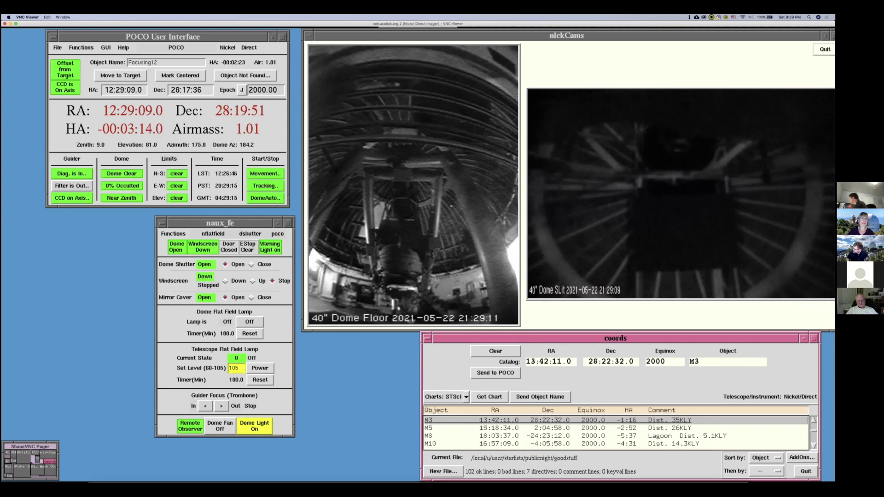
{"action": "left_click", "coordinate": [486, 370]}
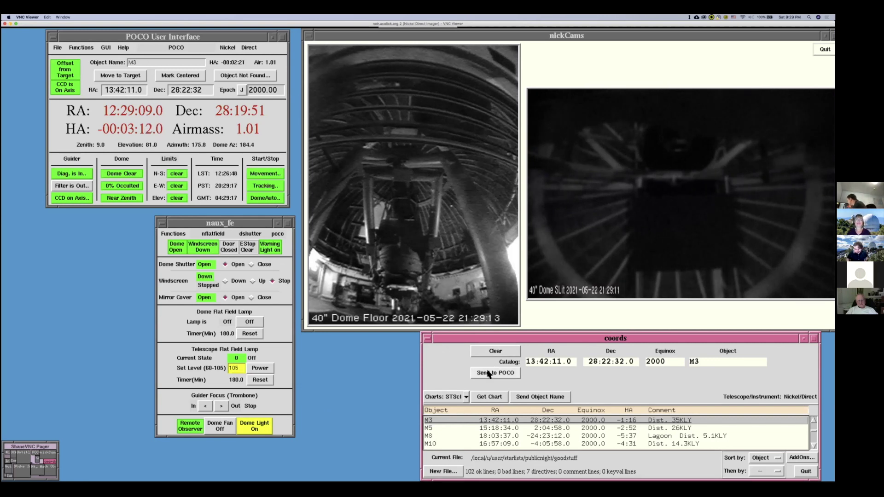
{"action": "left_click", "coordinate": [121, 90]}
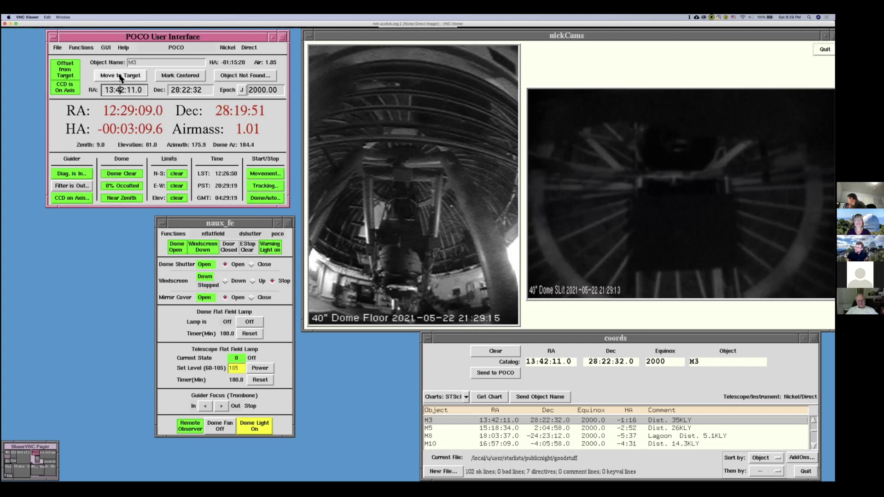
{"action": "left_click", "coordinate": [120, 76]}
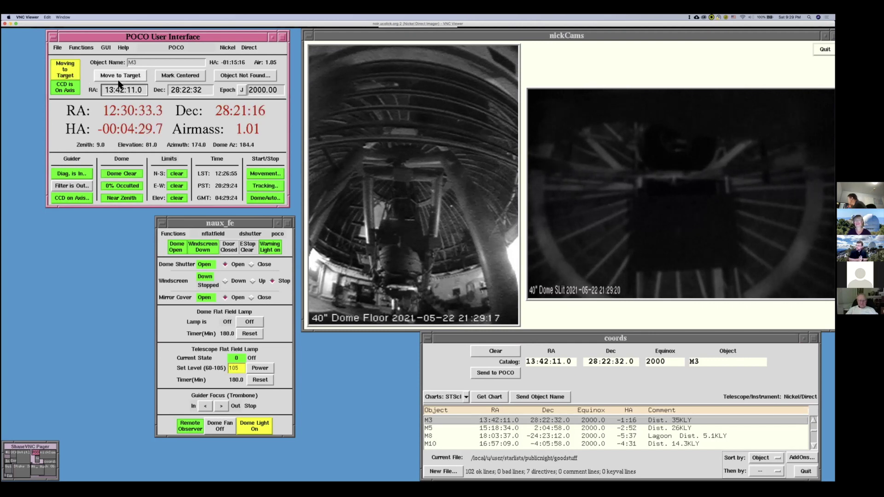
{"action": "left_click", "coordinate": [436, 202]}
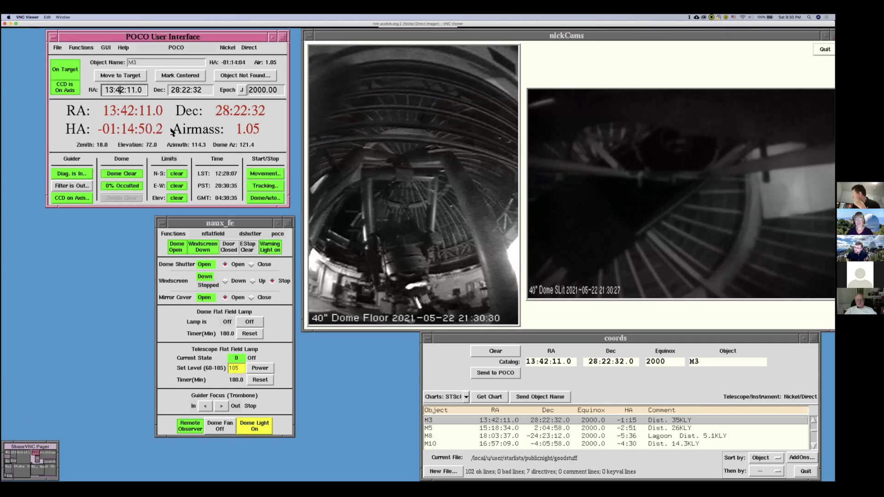
- Turn the dome light off and reset the deadman timer in the instrument control workspace
{"action": "left_click", "coordinate": [253, 425]}
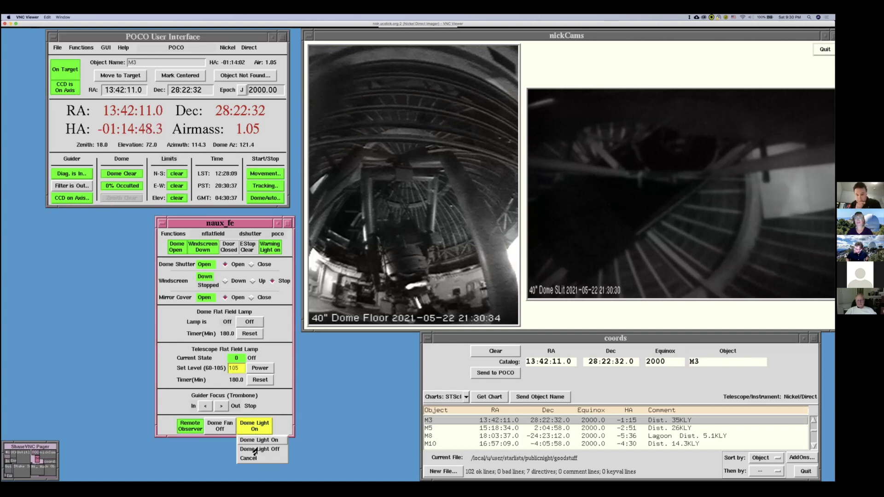
{"action": "left_click", "coordinate": [257, 449]}
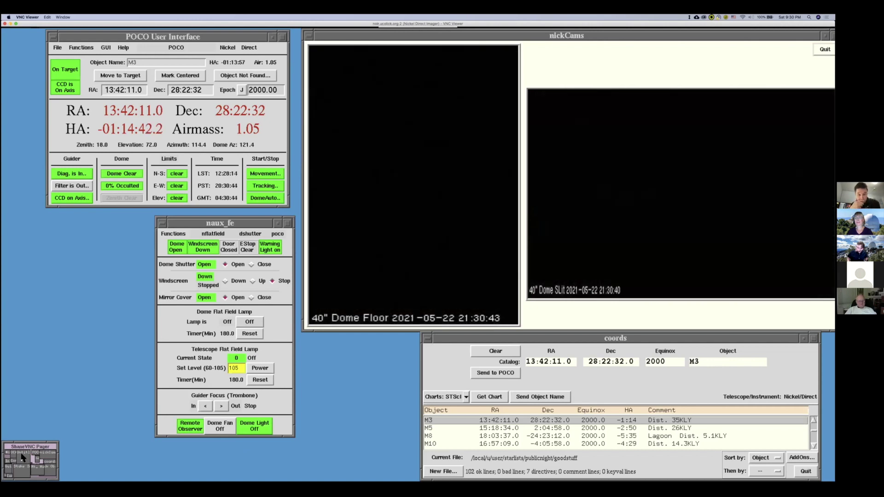
{"action": "left_click", "coordinate": [31, 465]}
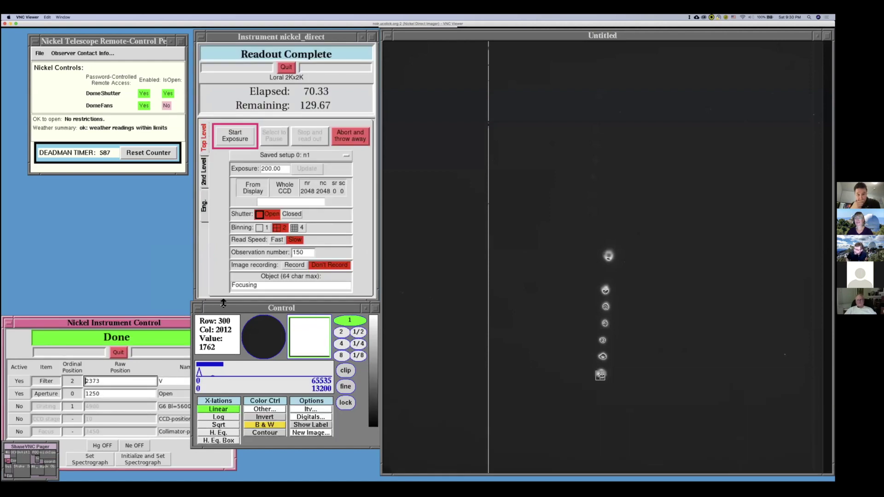
{"action": "left_click", "coordinate": [158, 153]}
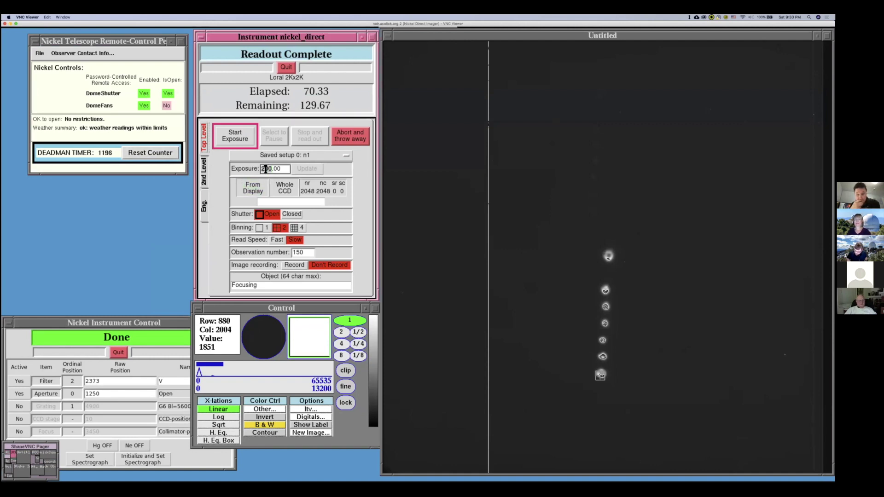
- Start a 60-second exposure with the object name M3 and image recording enabled
{"action": "double_click", "coordinate": [265, 169]}
{"action": "type", "text": "60"}
{"action": "key", "text": "Return"}
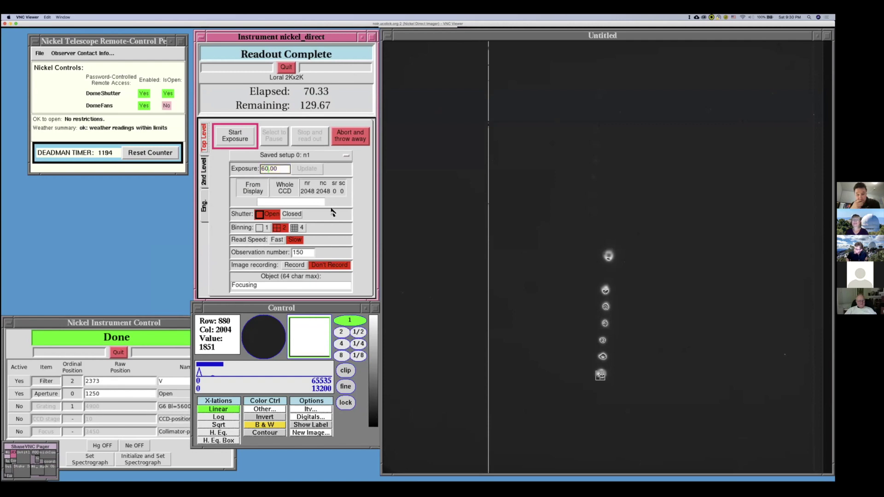
{"action": "double_click", "coordinate": [322, 285]}
{"action": "type", "text": "M3"}
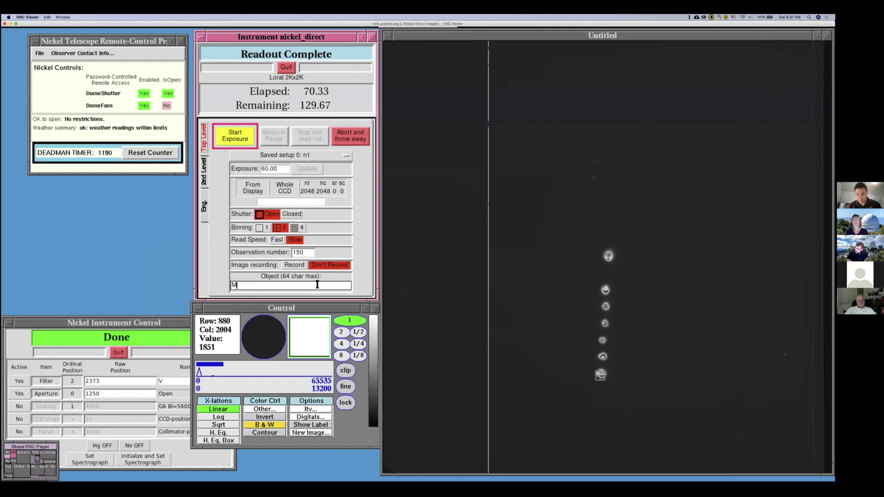
{"action": "left_click", "coordinate": [300, 267]}
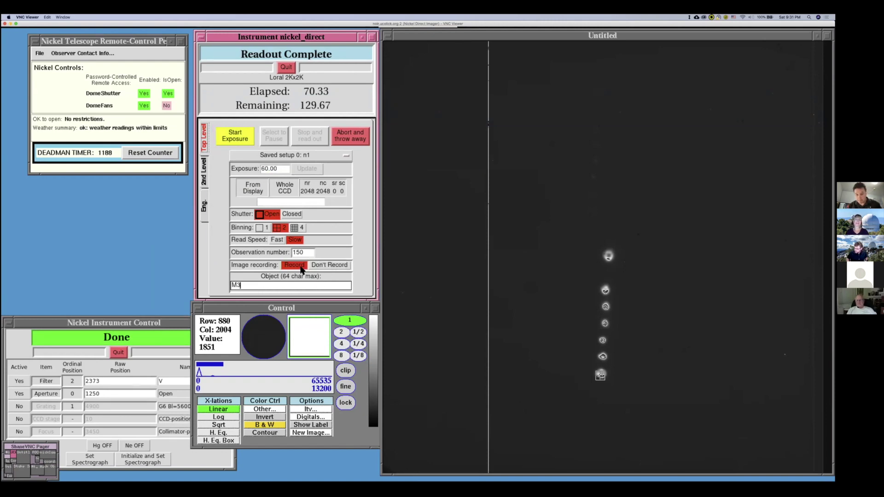
{"action": "left_click", "coordinate": [335, 269]}
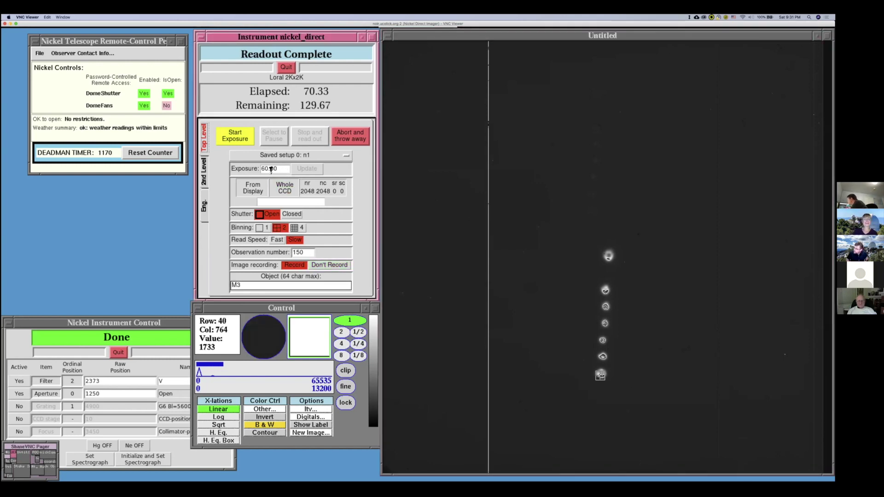
{"action": "left_click", "coordinate": [239, 139]}
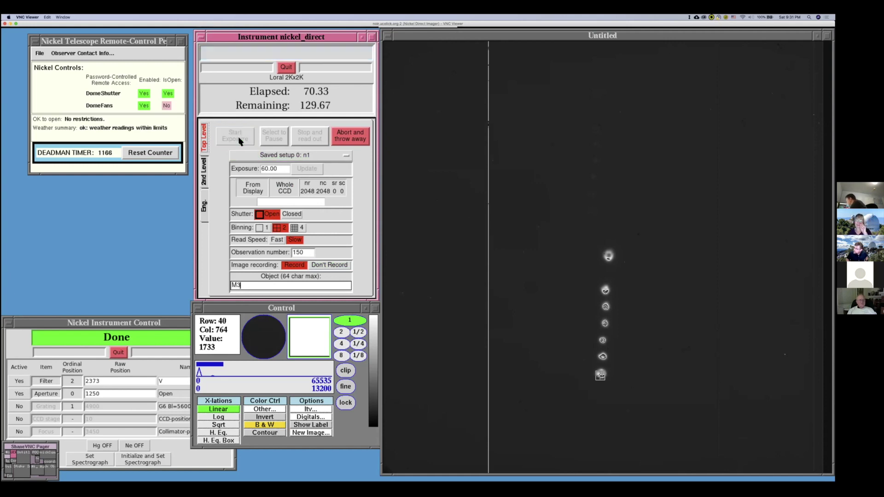
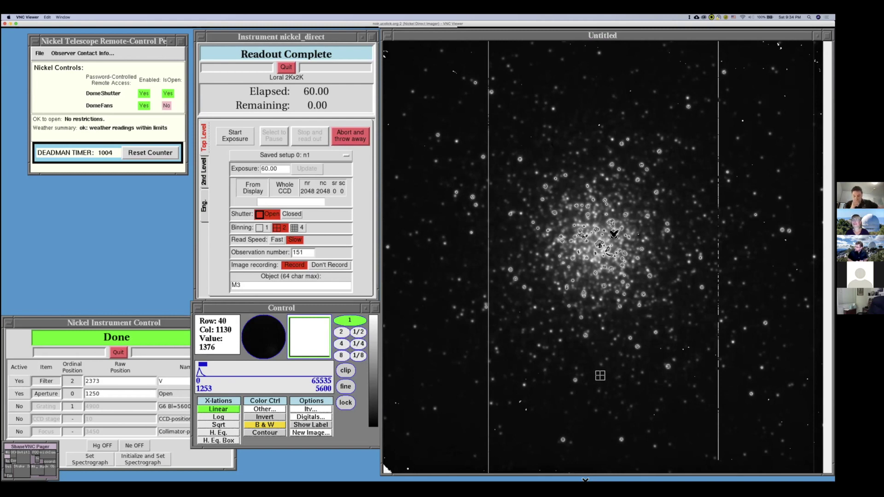
- Set the filter wheel to position 3 (r'), apply it to the instrument and start another exposure of M3
{"action": "left_click", "coordinate": [647, 244]}
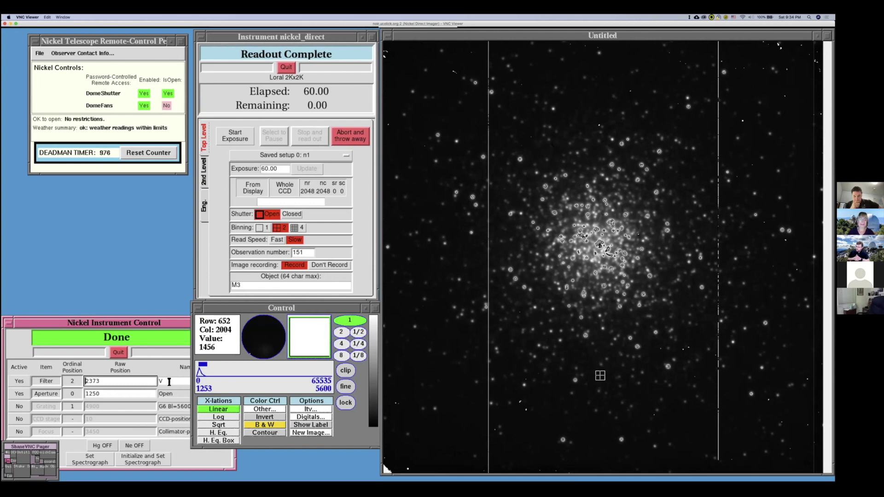
{"action": "left_click", "coordinate": [118, 352]}
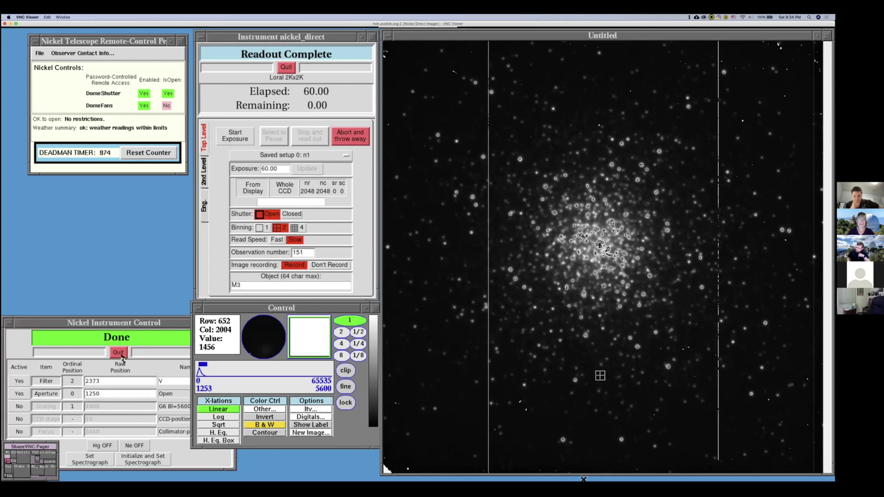
{"action": "left_click", "coordinate": [72, 381]}
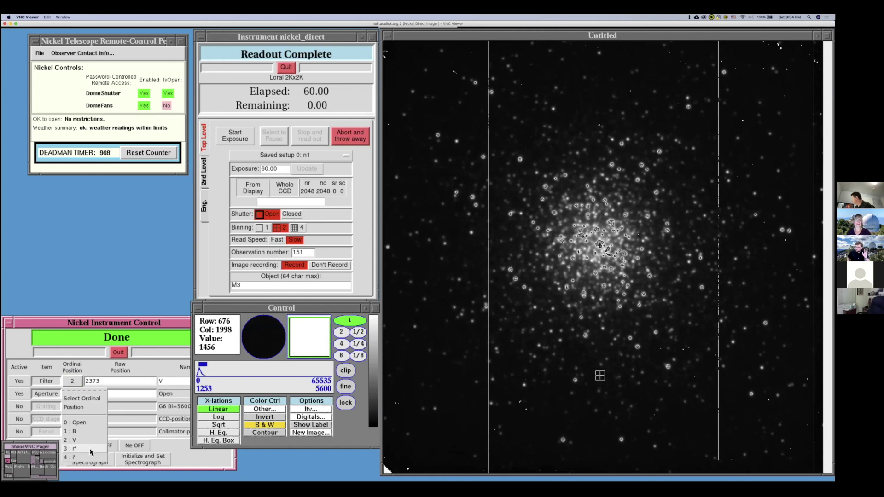
{"action": "left_click", "coordinate": [90, 449]}
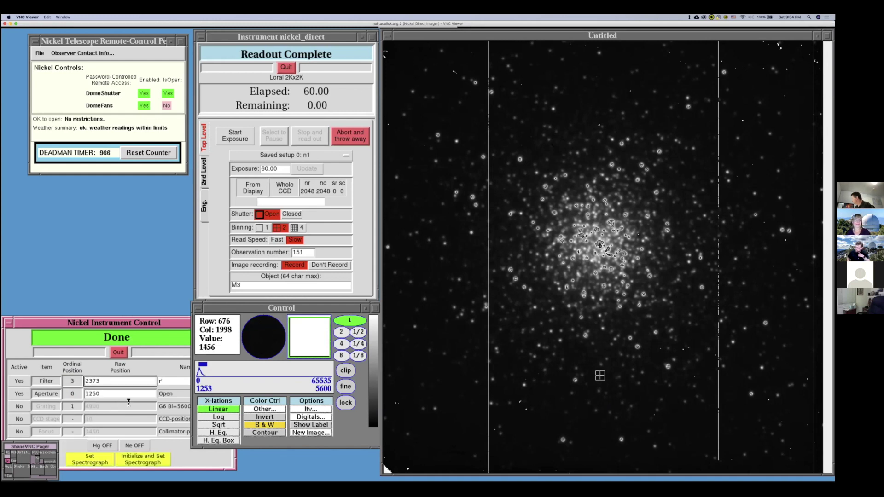
{"action": "left_click", "coordinate": [88, 459]}
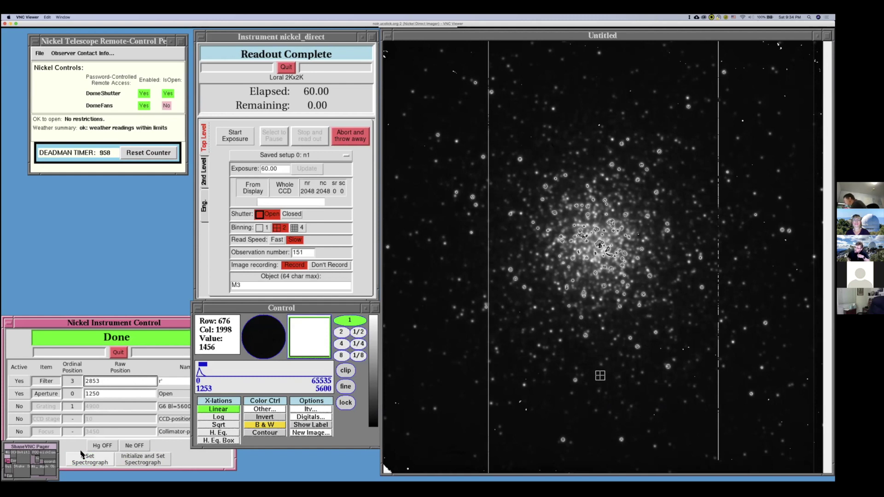
{"action": "left_click", "coordinate": [252, 139]}
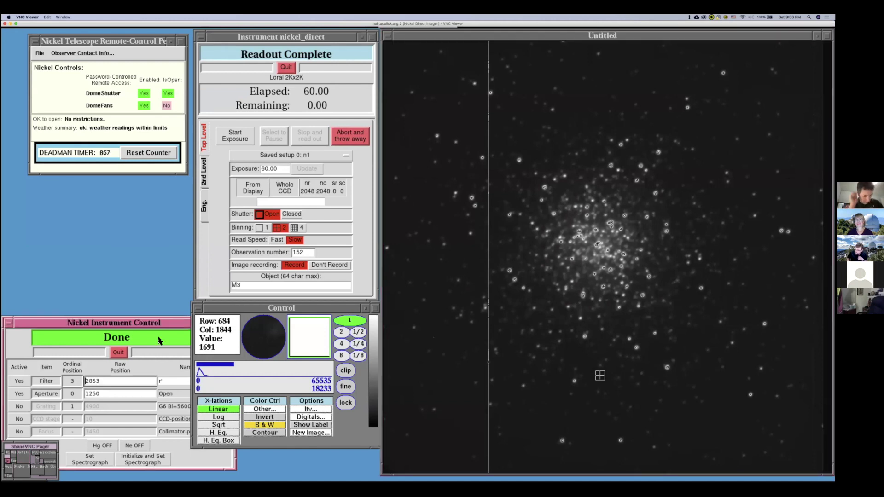
- Set the filter wheel to position 4 (i') and apply it to the instrument
{"action": "left_click", "coordinate": [72, 387]}
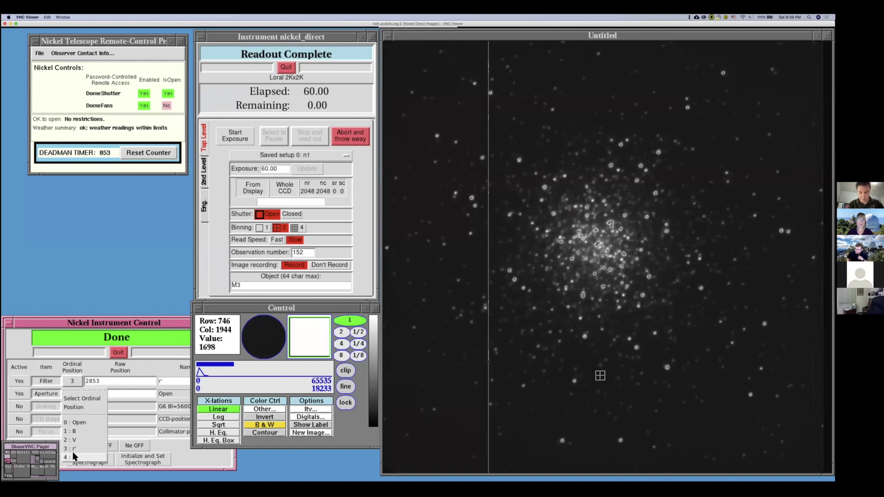
{"action": "left_click", "coordinate": [73, 451]}
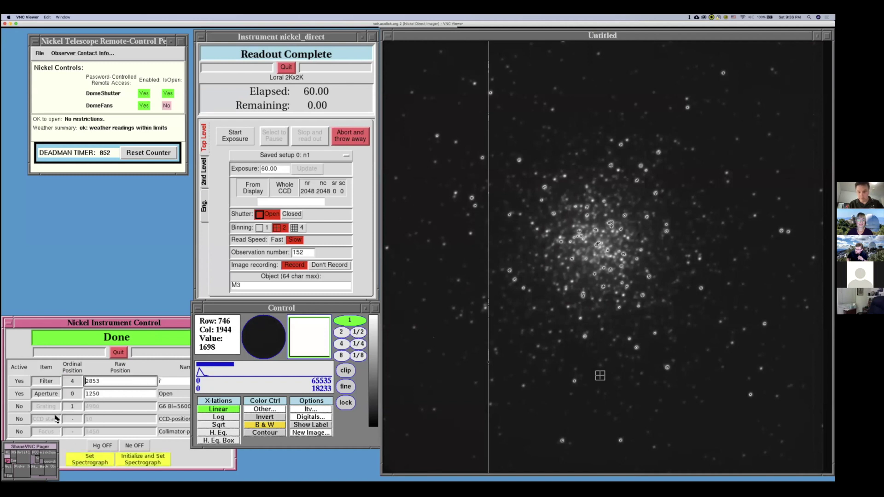
{"action": "left_click", "coordinate": [81, 459]}
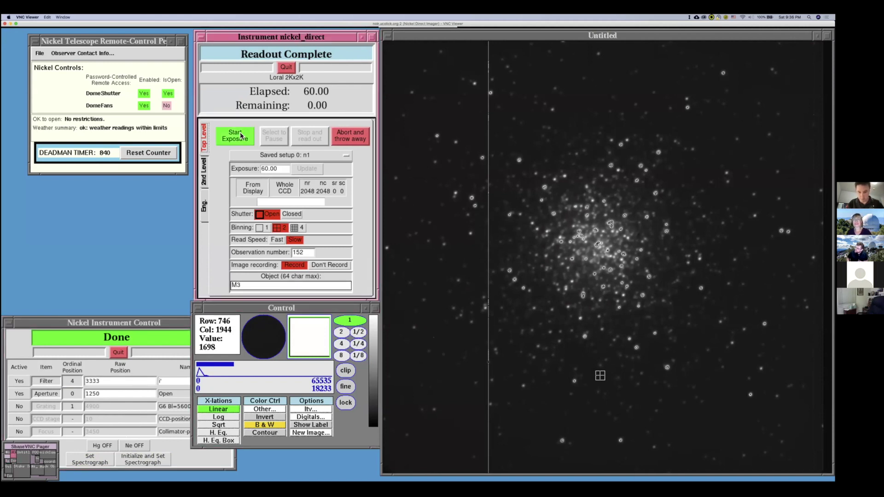
- Reset the deadman timer and start the M3 exposure through the i' filter
{"action": "left_click", "coordinate": [164, 153]}
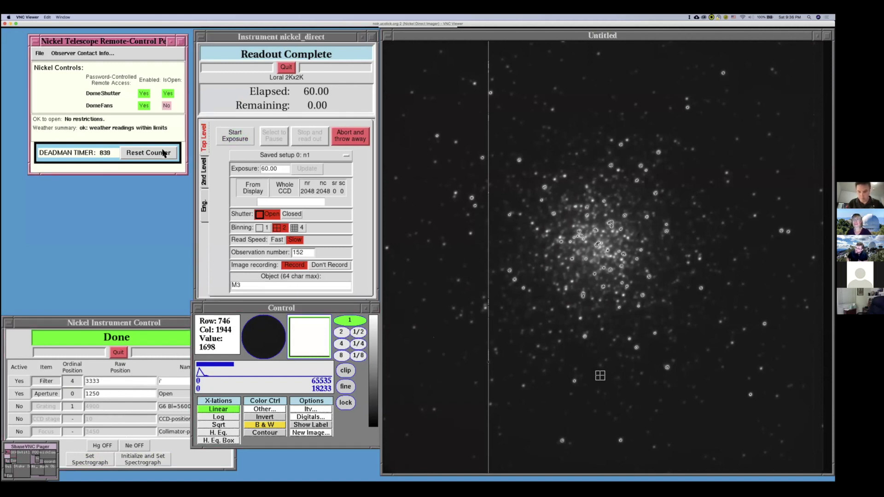
{"action": "left_click", "coordinate": [245, 136]}
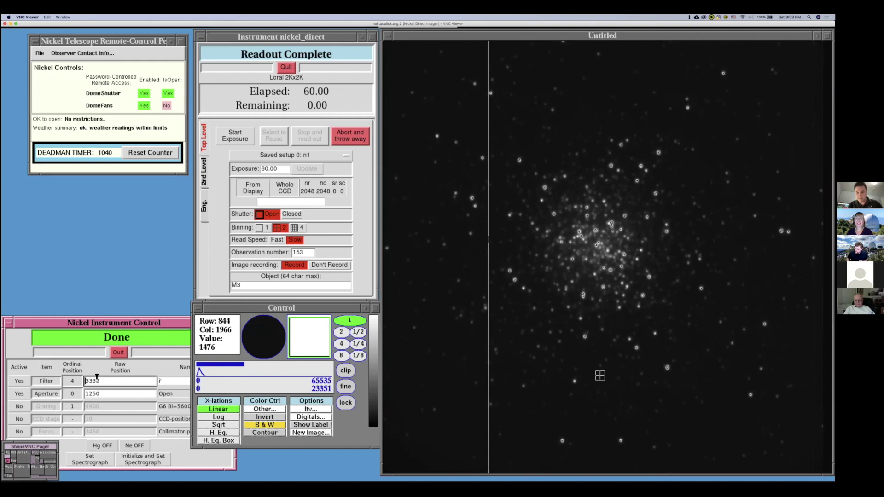
- Set the filter wheel to position 1 (B), apply it and start the next exposure of M3
{"action": "left_click", "coordinate": [72, 381]}
{"action": "left_click", "coordinate": [72, 430]}
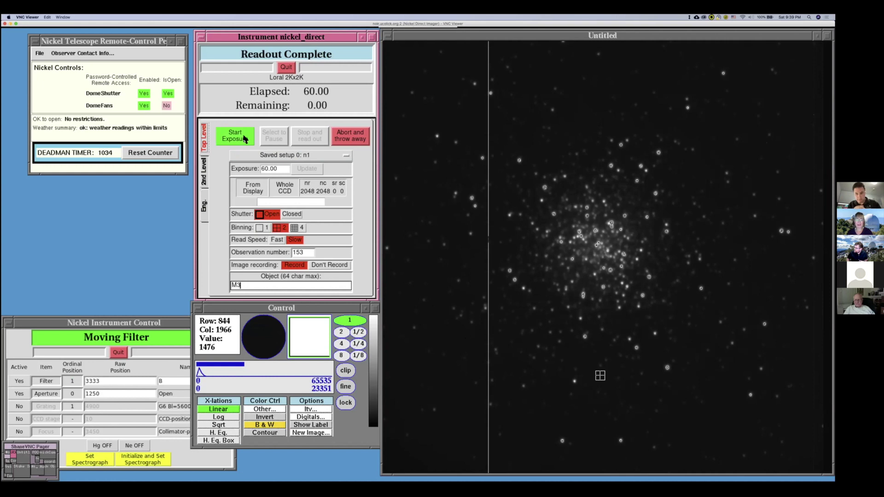
{"action": "left_click", "coordinate": [246, 139]}
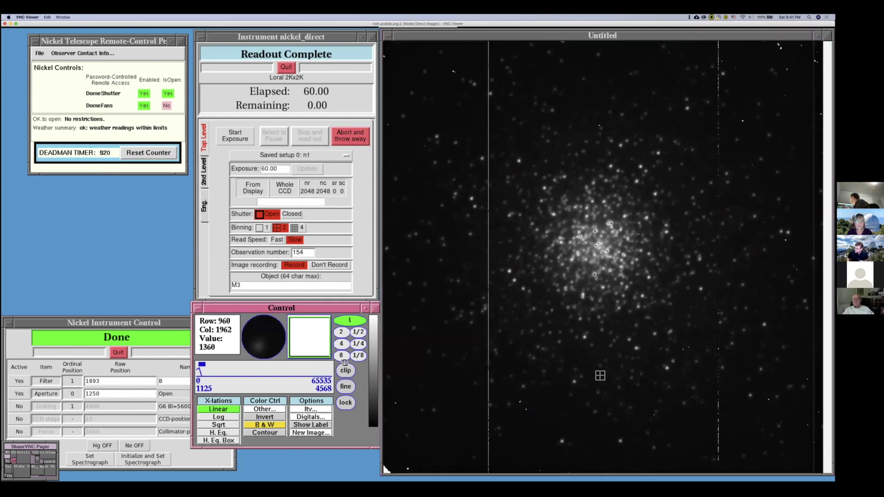
- Display the recorded images d152 and d153 in turn to compare them, and close the image list
{"action": "left_click", "coordinate": [322, 432]}
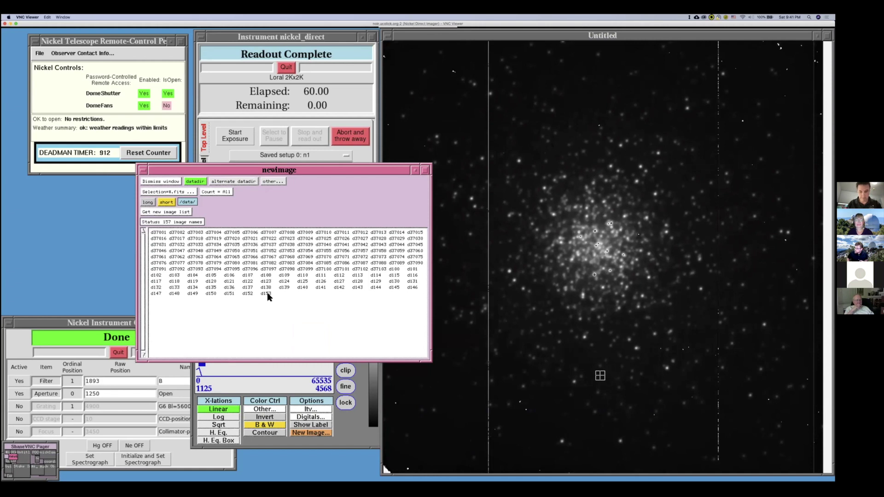
{"action": "left_click", "coordinate": [251, 295]}
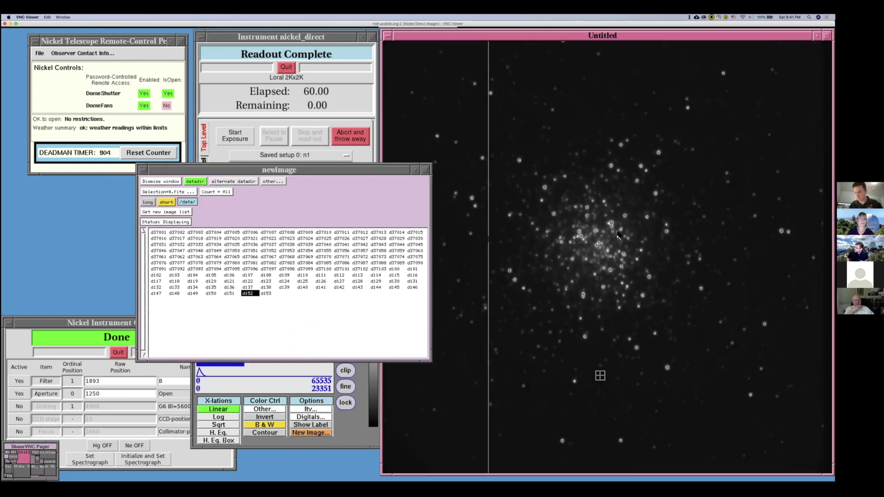
{"action": "left_click", "coordinate": [267, 294]}
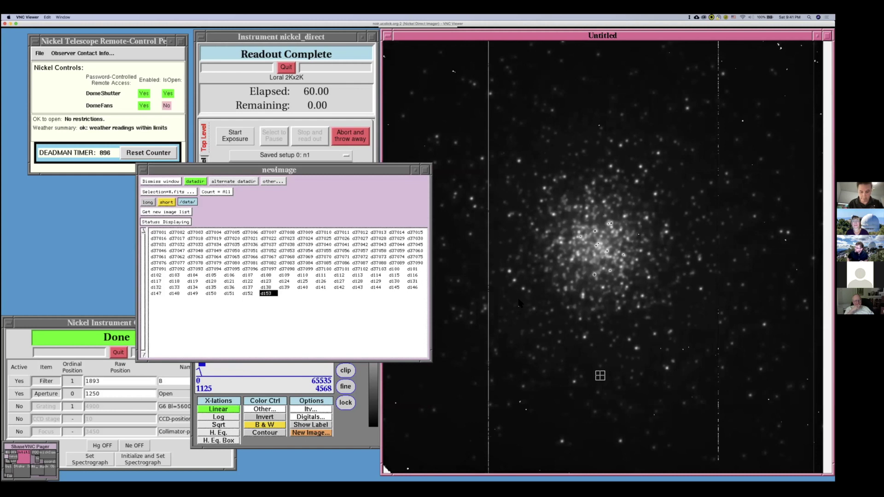
{"action": "left_click", "coordinate": [175, 184]}
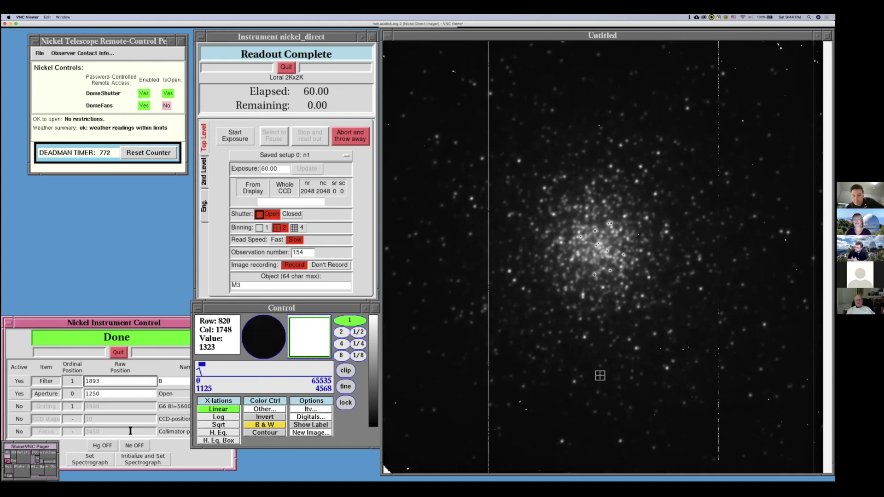
- Reset the deadman timer, pick M104 (Sombrero) from the star list and send its coordinates to POCO
{"action": "left_click", "coordinate": [127, 153]}
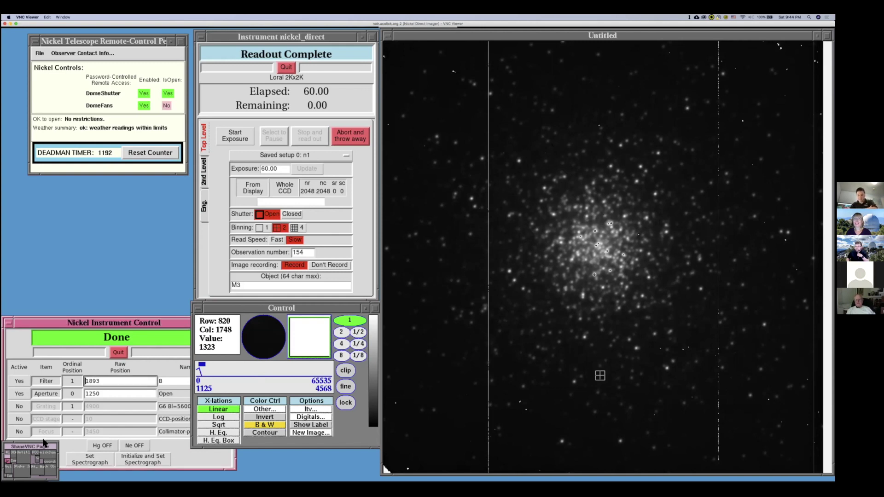
{"action": "left_click", "coordinate": [43, 472]}
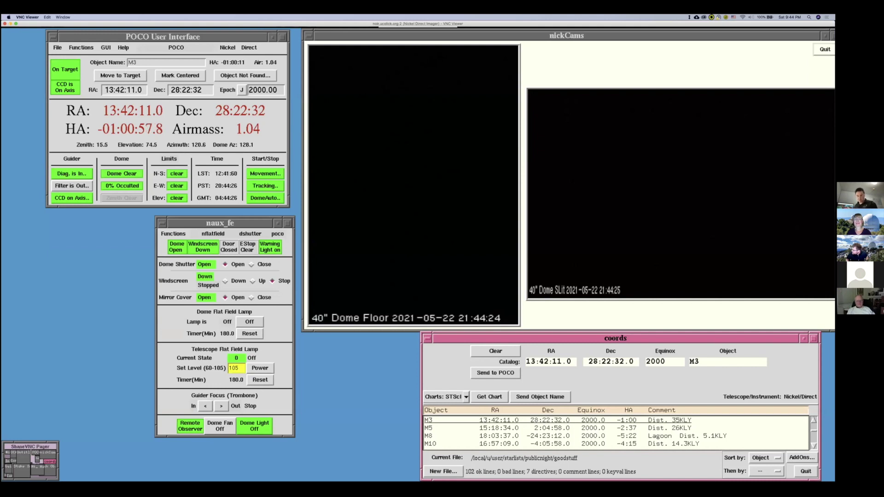
{"action": "scroll", "coordinate": [615, 432], "scroll_direction": "down", "scroll_amount": 10}
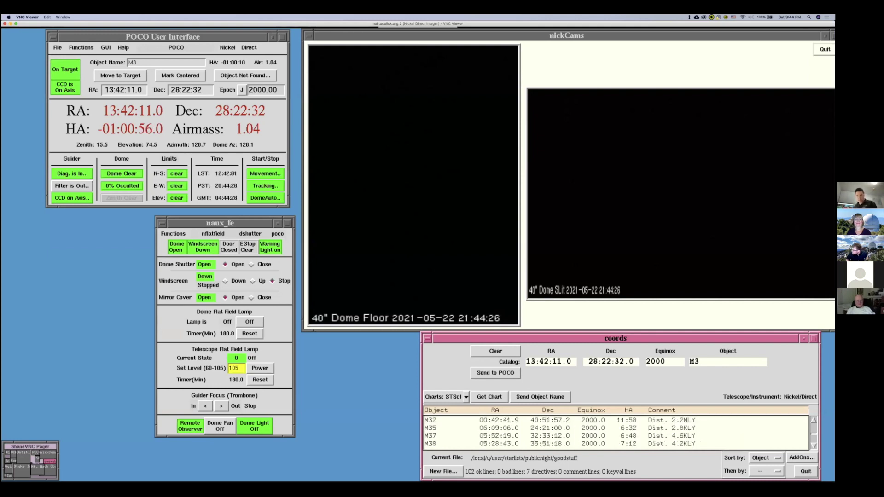
{"action": "scroll", "coordinate": [662, 420], "scroll_direction": "down", "scroll_amount": 5}
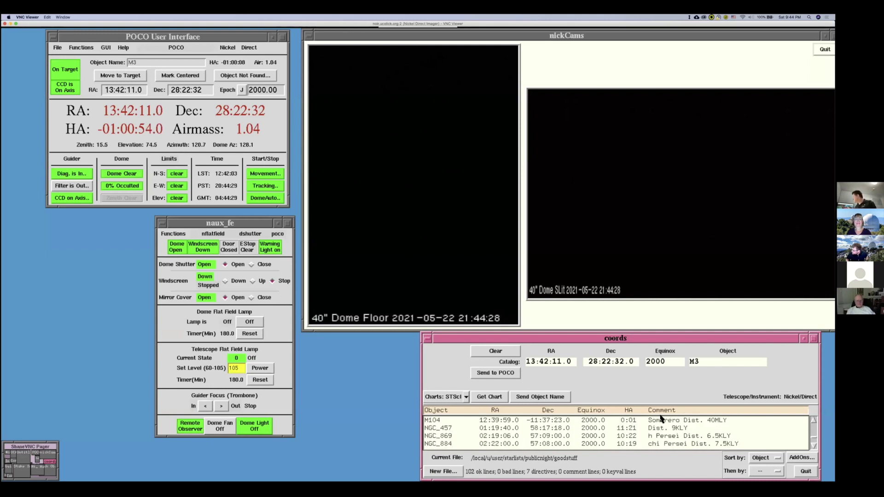
{"action": "left_click", "coordinate": [624, 421]}
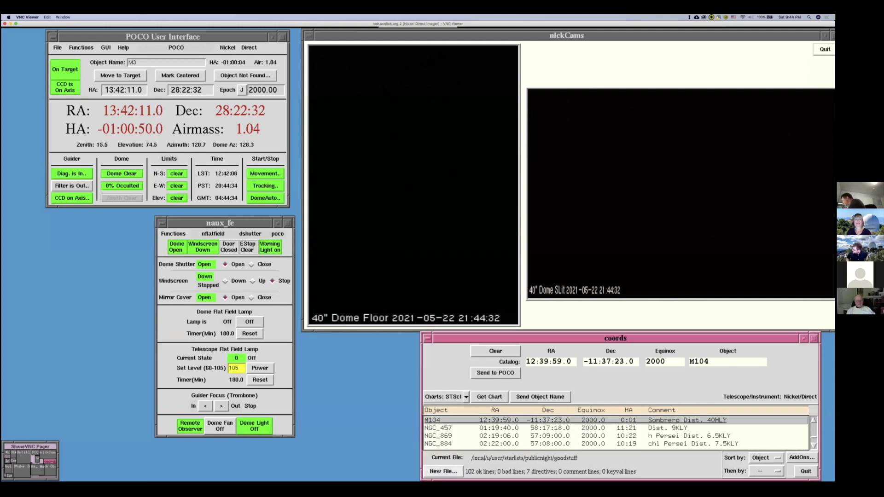
{"action": "left_click", "coordinate": [492, 373]}
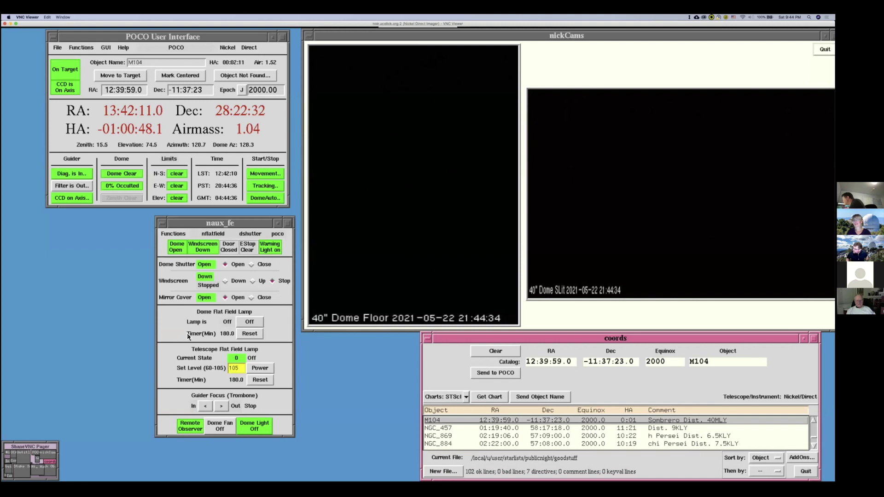
- Slew the telescope to M104 with the dome light on for the move, and switch the light off on arrival
{"action": "left_click", "coordinate": [245, 424]}
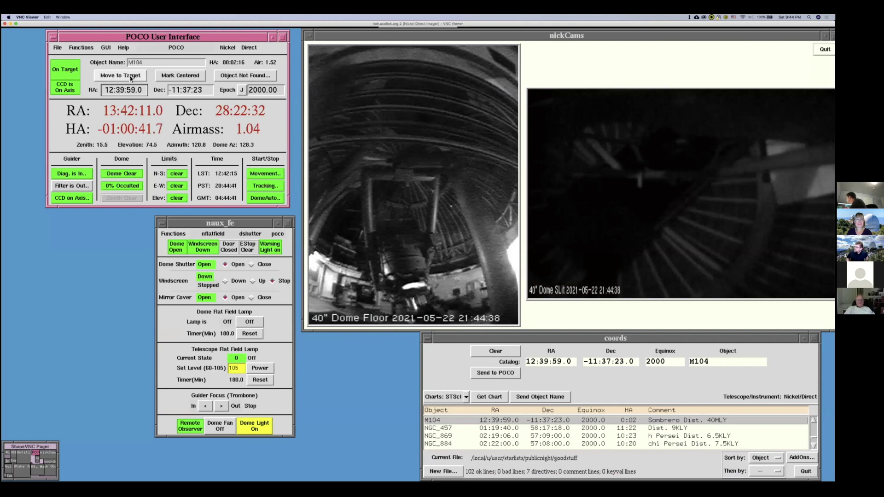
{"action": "left_click", "coordinate": [121, 75]}
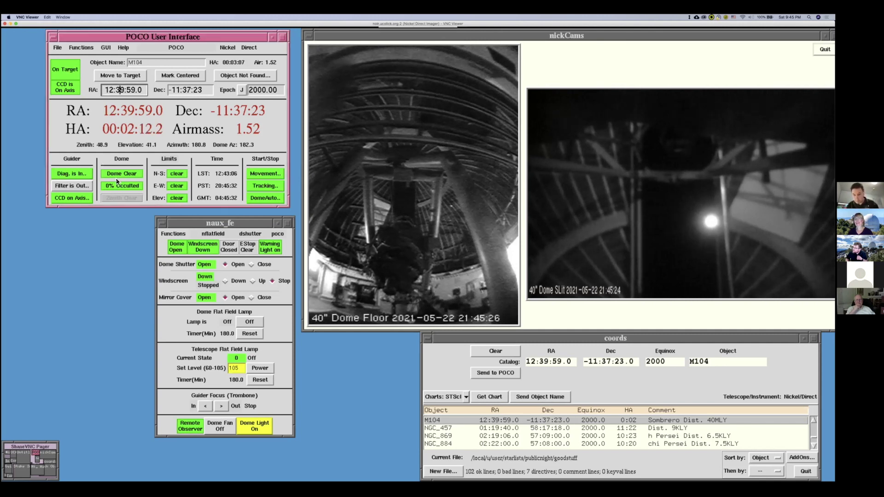
{"action": "left_click", "coordinate": [254, 428]}
{"action": "left_click", "coordinate": [261, 450]}
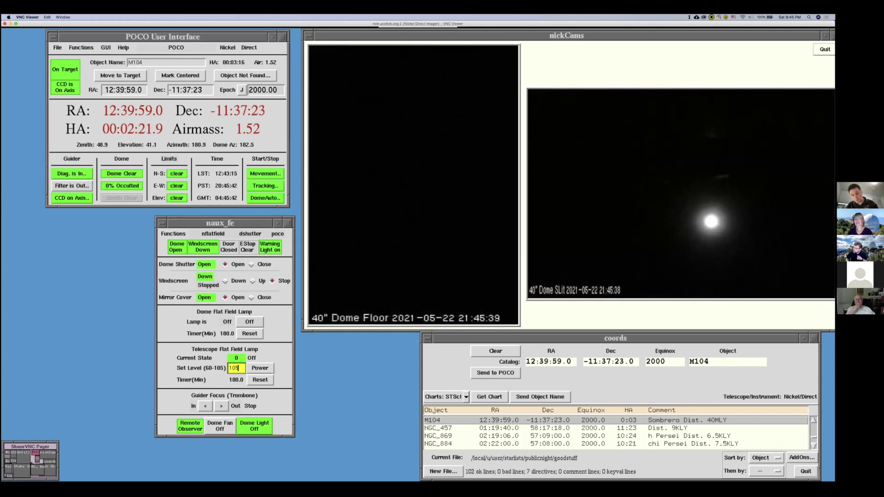
- Set the filter wheel to position 2 (V) and apply it to the instrument
{"action": "left_click", "coordinate": [19, 457]}
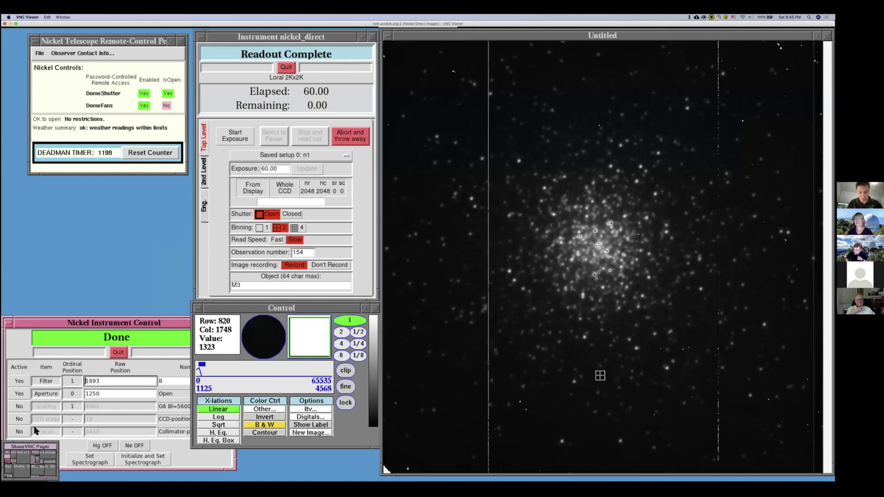
{"action": "left_click", "coordinate": [72, 382]}
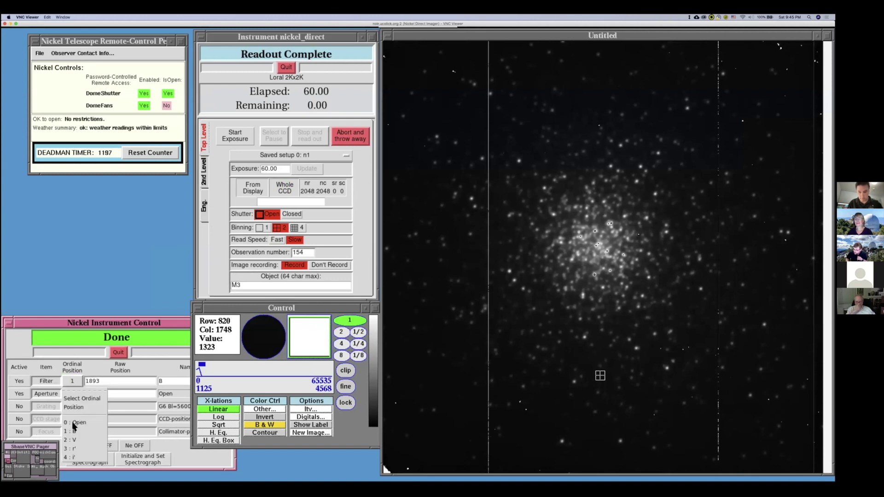
{"action": "left_click", "coordinate": [76, 441]}
{"action": "left_click", "coordinate": [90, 461]}
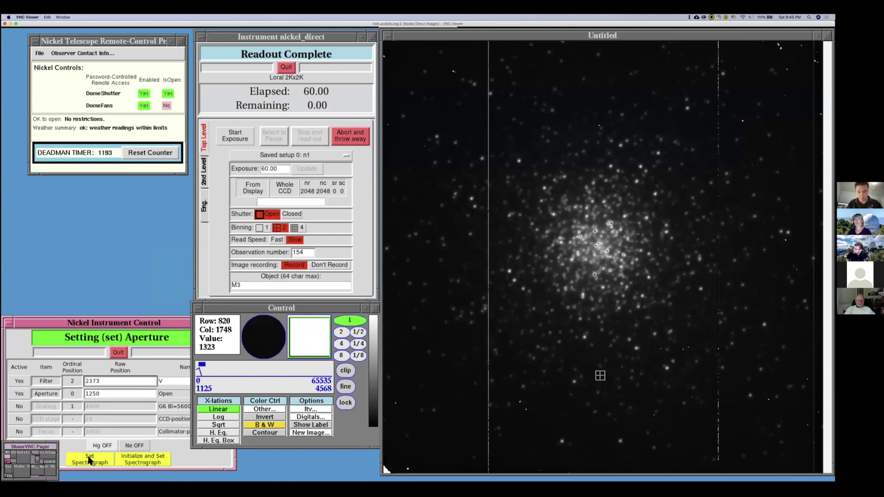
- Set the exposure time to 180 seconds and start the exposure
{"action": "left_click", "coordinate": [266, 168]}
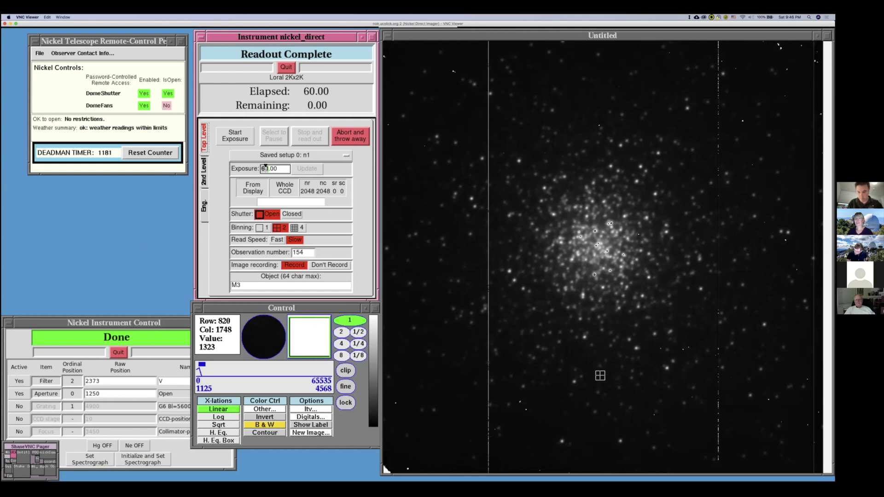
{"action": "double_click", "coordinate": [266, 168]}
{"action": "type", "text": "120"}
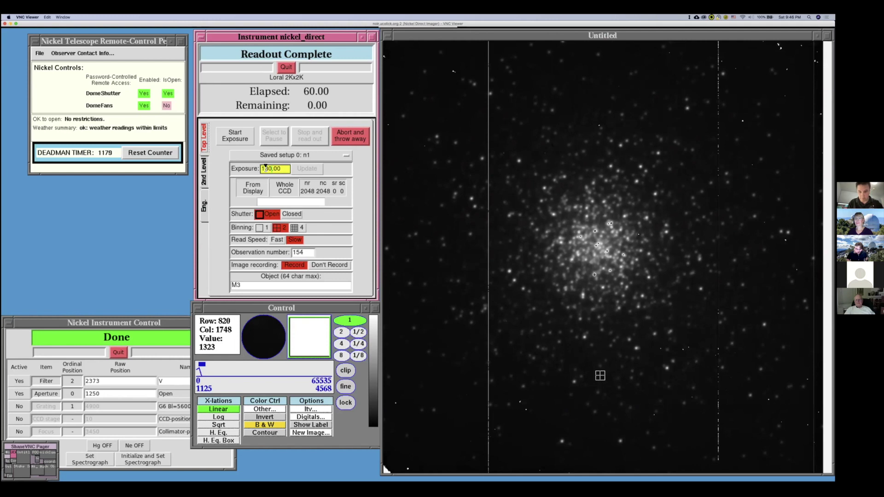
{"action": "key", "text": "Return"}
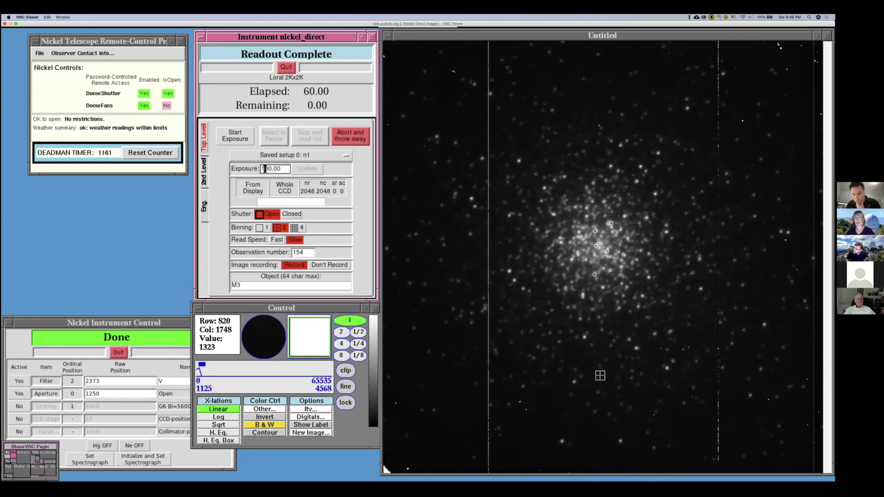
{"action": "left_click", "coordinate": [243, 138]}
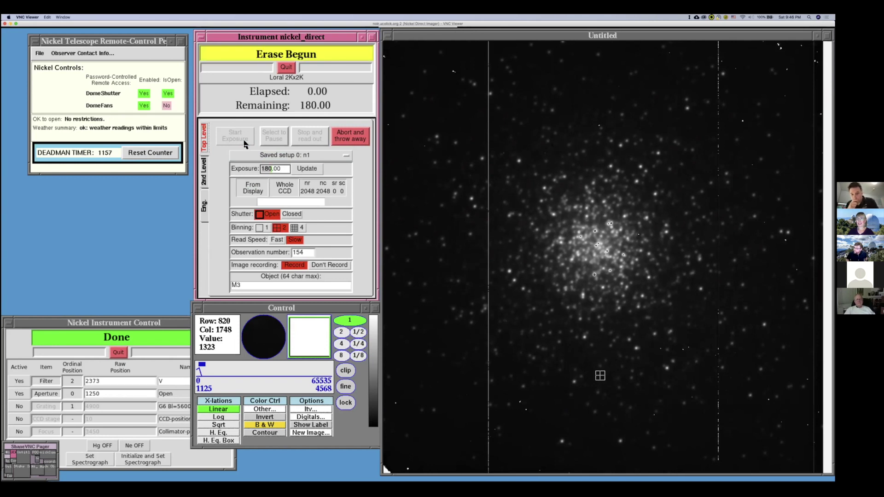
- Change the object name of the running exposure to M104
{"action": "left_click", "coordinate": [334, 285]}
{"action": "key", "text": "BackSpace"}
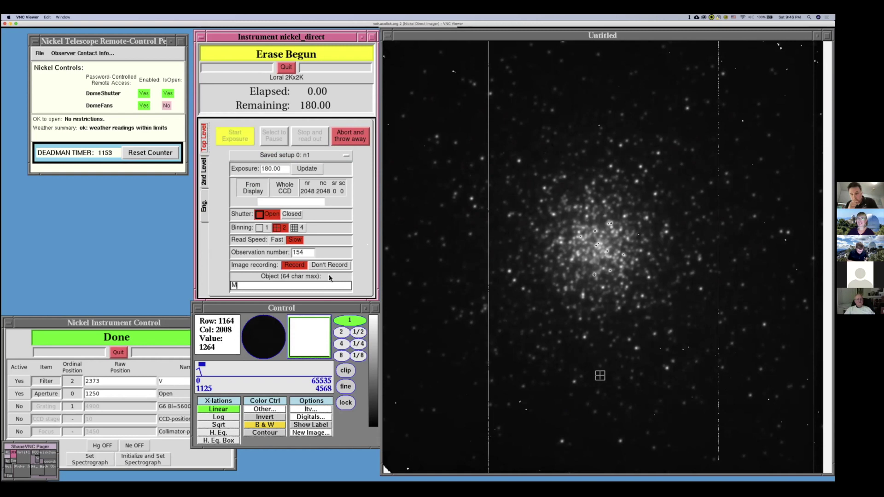
{"action": "left_click", "coordinate": [325, 265]}
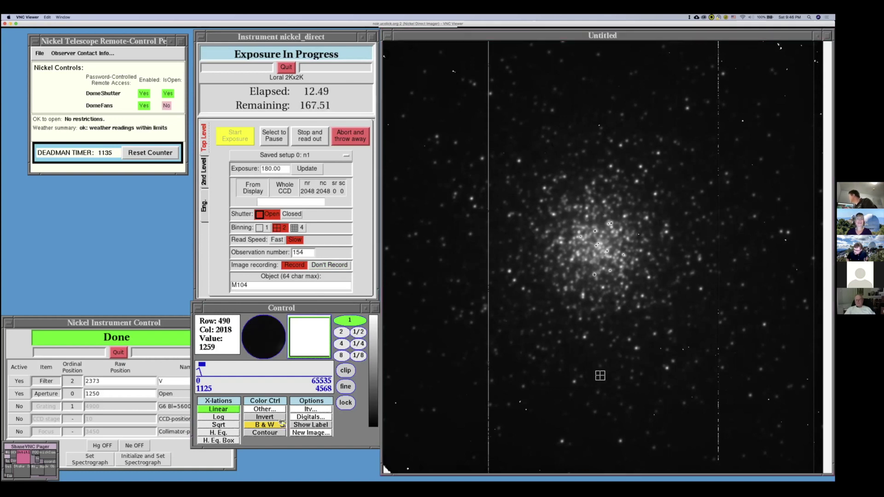
- Open the image list and alternate the display between the recorded M3 images d152 and d153
{"action": "left_click", "coordinate": [321, 435]}
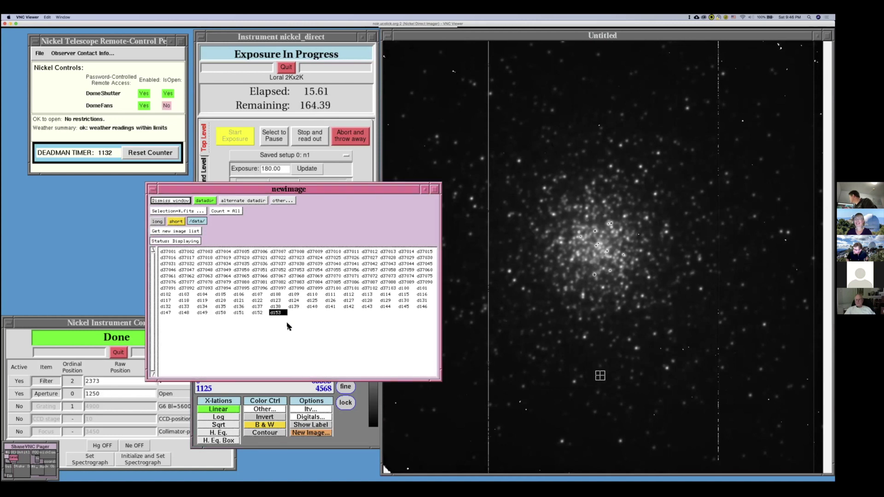
{"action": "left_click", "coordinate": [257, 312]}
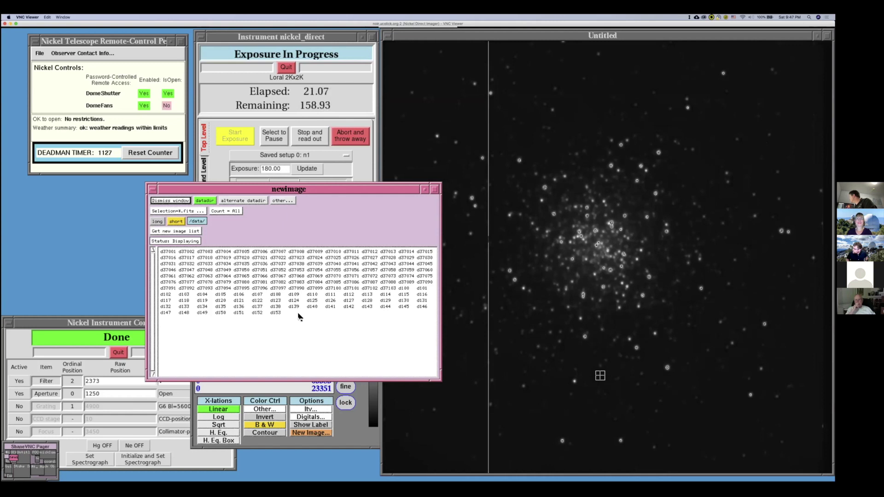
{"action": "left_click", "coordinate": [276, 313]}
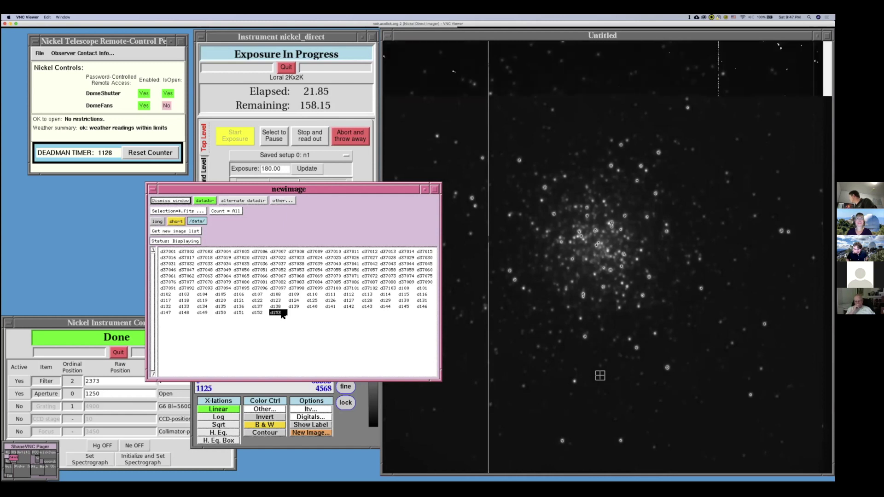
{"action": "left_click", "coordinate": [259, 313]}
- Lock the display range of image d152 and move the image list clear of the picture
{"action": "left_click_drag", "start_coordinate": [353, 193], "coordinate": [534, 266]}
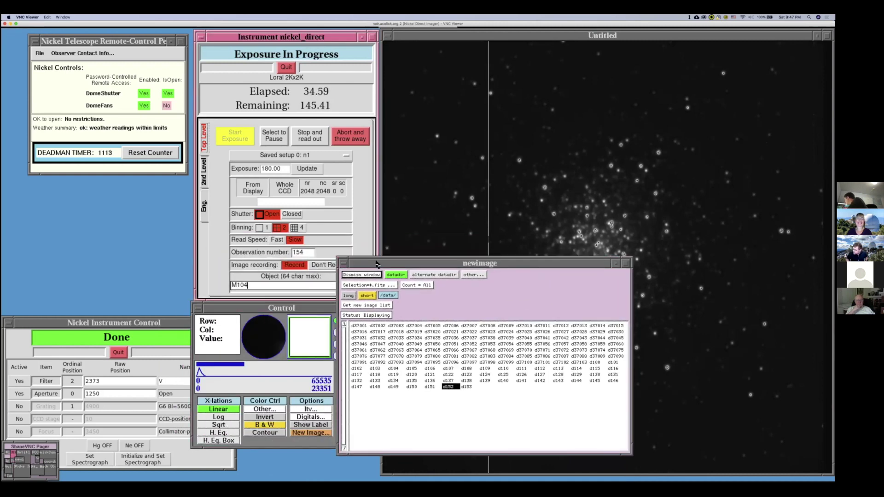
{"action": "left_click_drag", "start_coordinate": [441, 258], "coordinate": [499, 252]}
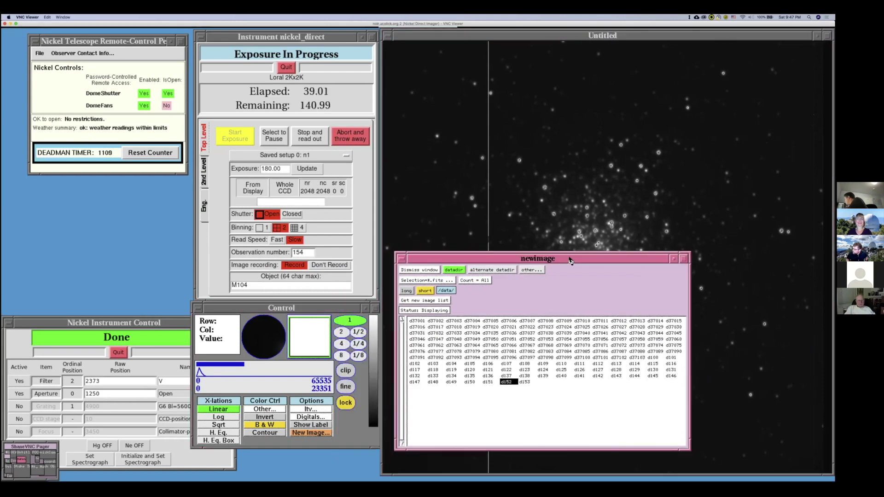
{"action": "left_click_drag", "start_coordinate": [346, 250], "coordinate": [248, 292]}
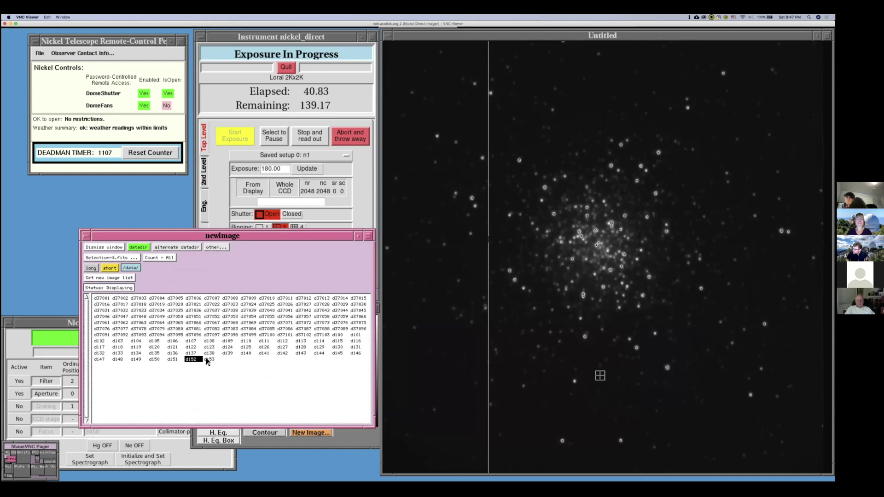
- Compare d153 and d152 by alternating between them at the locked display range, and close the image list
{"action": "left_click", "coordinate": [208, 360]}
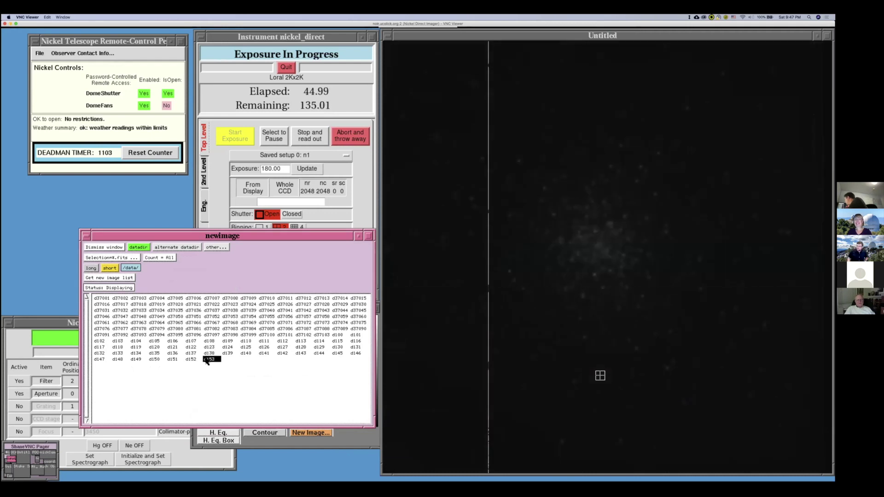
{"action": "left_click", "coordinate": [193, 360]}
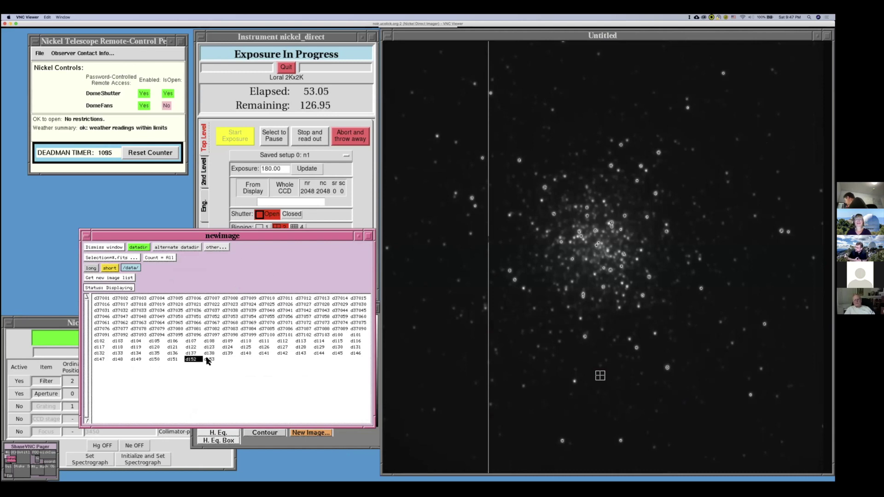
{"action": "left_click", "coordinate": [209, 360]}
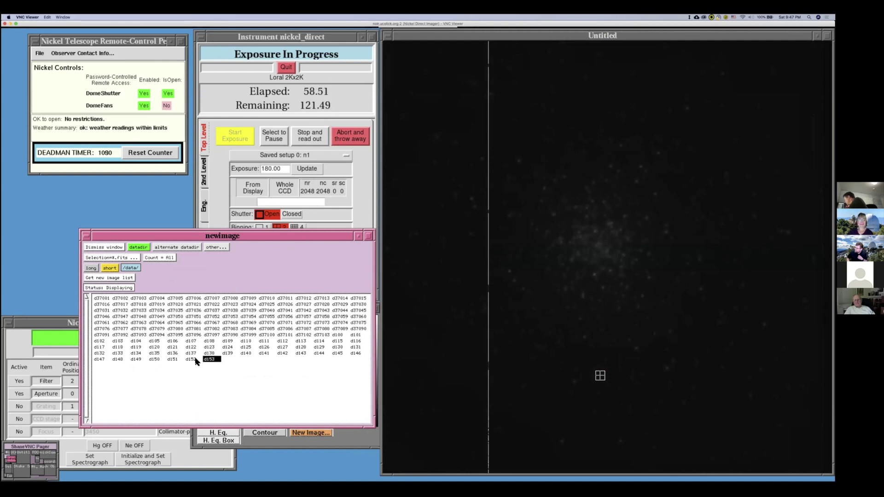
{"action": "left_click", "coordinate": [196, 360]}
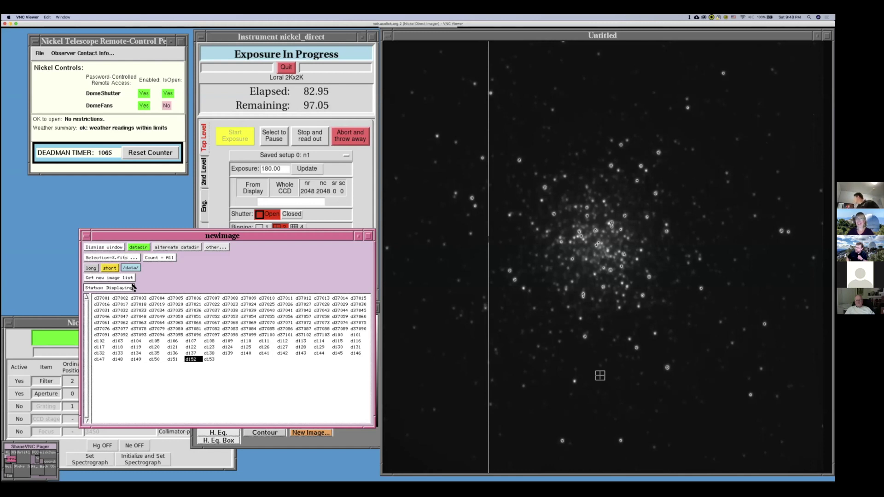
{"action": "left_click", "coordinate": [108, 248]}
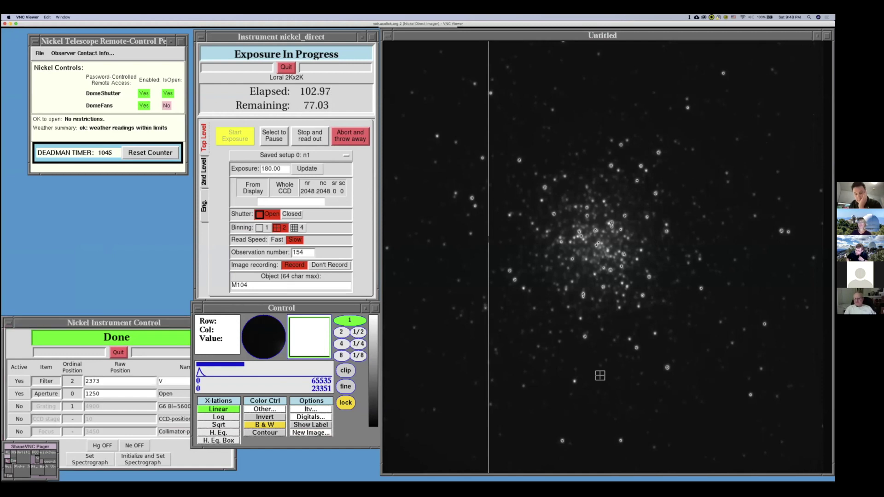
- Examine the Bessell filter response curves in bessell.pdf and return to the Mt. Hamilton weather page
{"action": "key", "text": "ctrl+Right"}
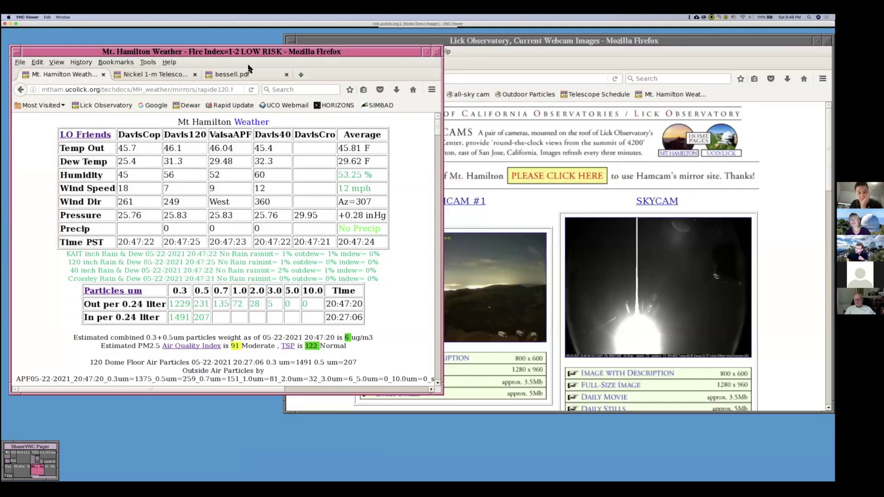
{"action": "left_click", "coordinate": [243, 77]}
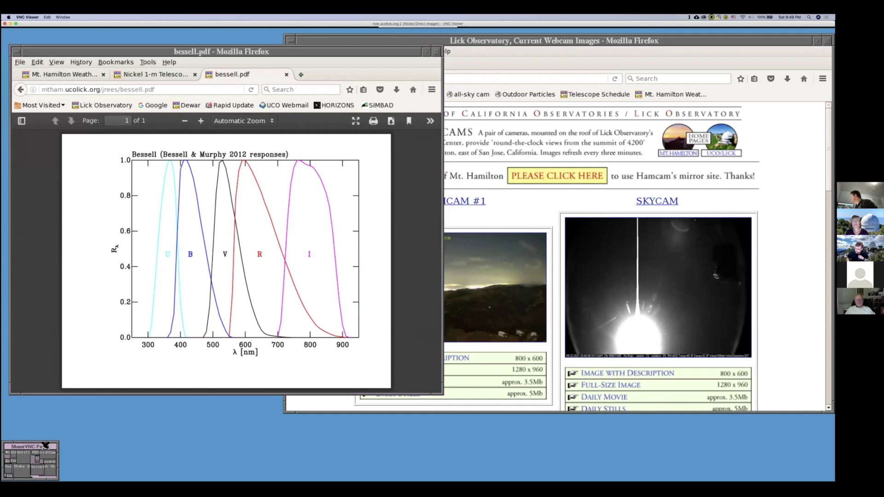
{"action": "left_click", "coordinate": [79, 78]}
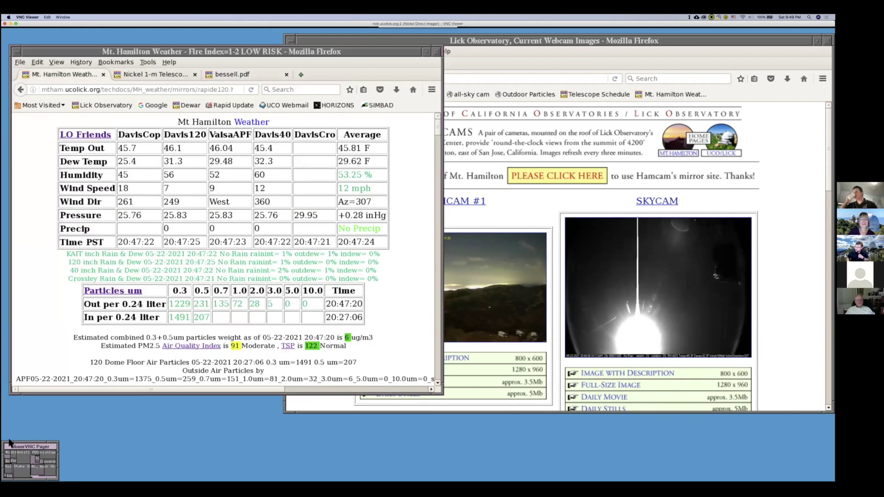
- Return to the desktop with the camera controls and adjust the M104 image's display range to about 2748–17432
{"action": "left_click", "coordinate": [9, 443]}
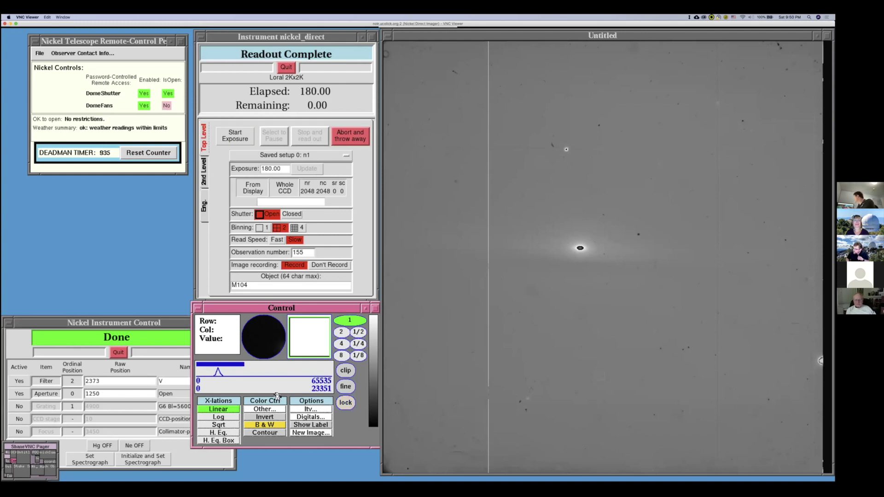
{"action": "left_click_drag", "start_coordinate": [245, 367], "coordinate": [209, 369]}
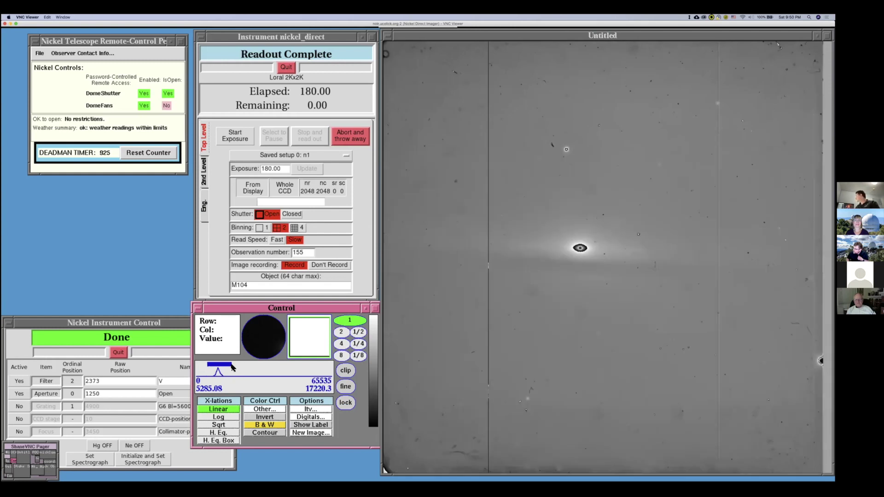
{"action": "left_click_drag", "start_coordinate": [233, 366], "coordinate": [202, 366]}
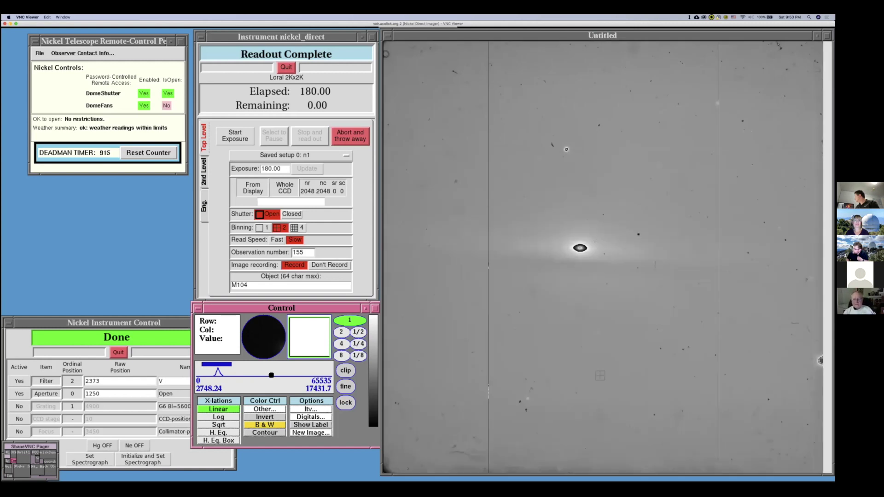
- Refresh the list of recorded images, display d153 and d154 in turn, and close the list
{"action": "left_click", "coordinate": [308, 432]}
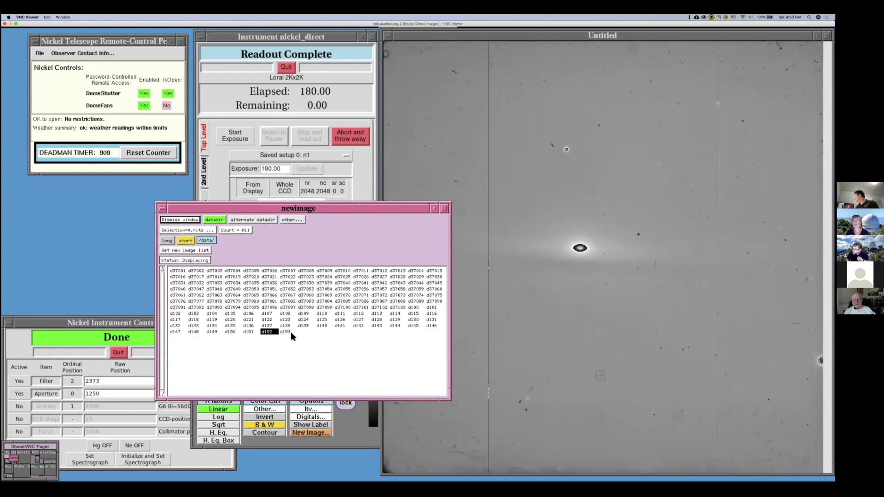
{"action": "left_click", "coordinate": [196, 250]}
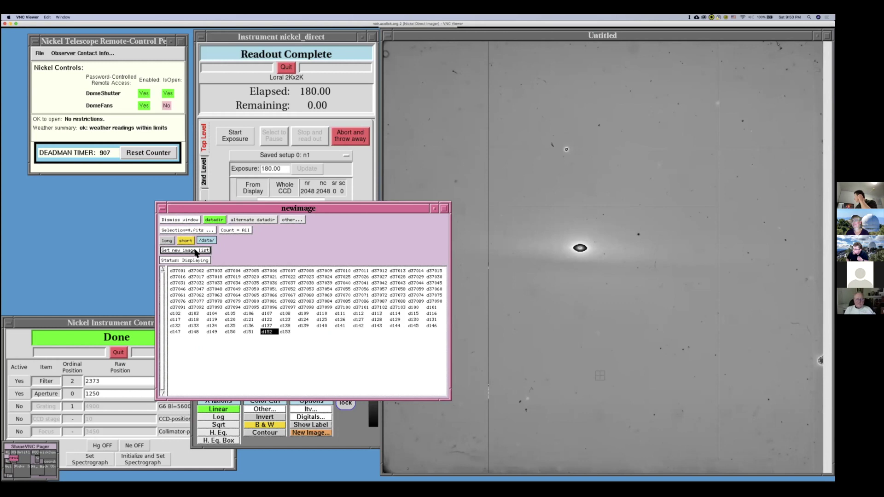
{"action": "left_click", "coordinate": [289, 331]}
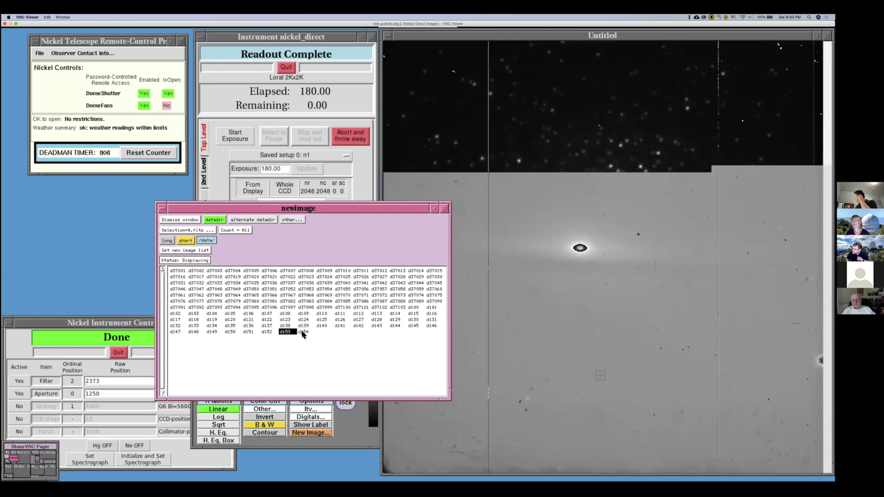
{"action": "left_click", "coordinate": [305, 332]}
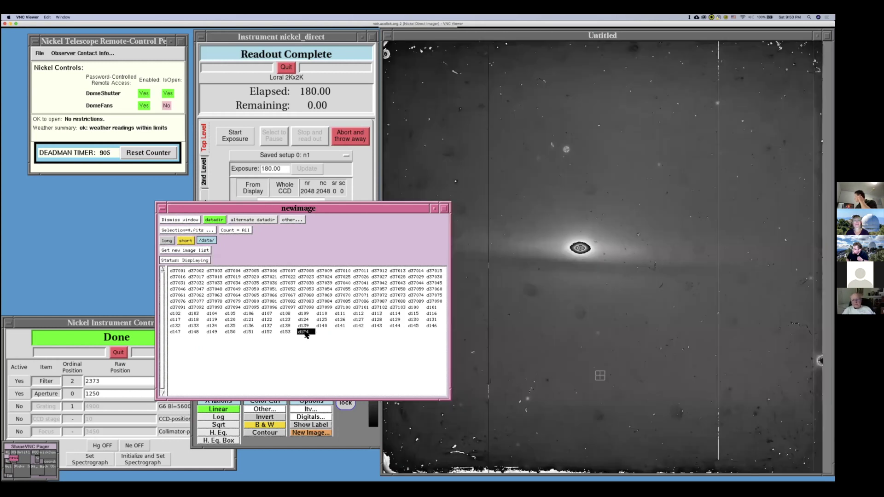
{"action": "left_click", "coordinate": [188, 220]}
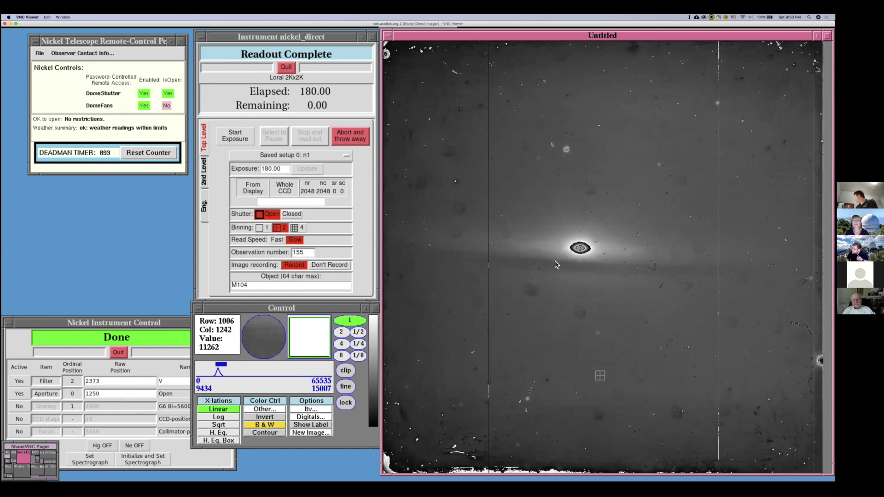
{"action": "left_click", "coordinate": [239, 371]}
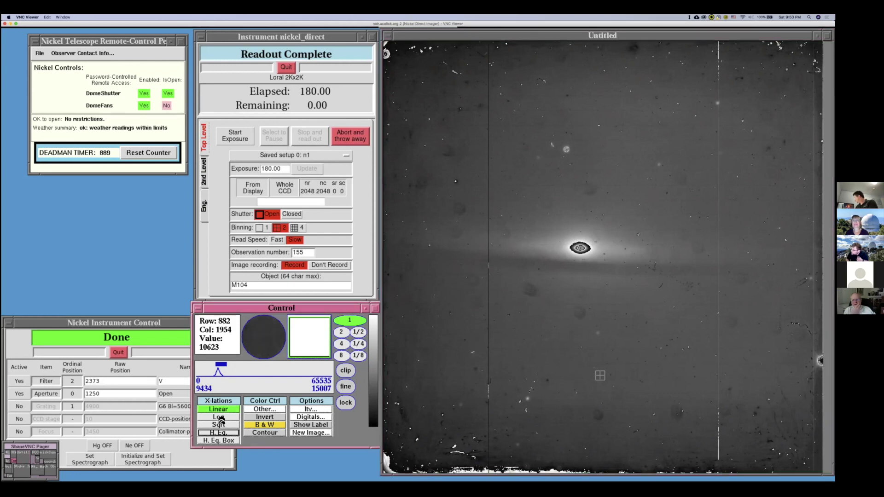
{"action": "left_click", "coordinate": [585, 260]}
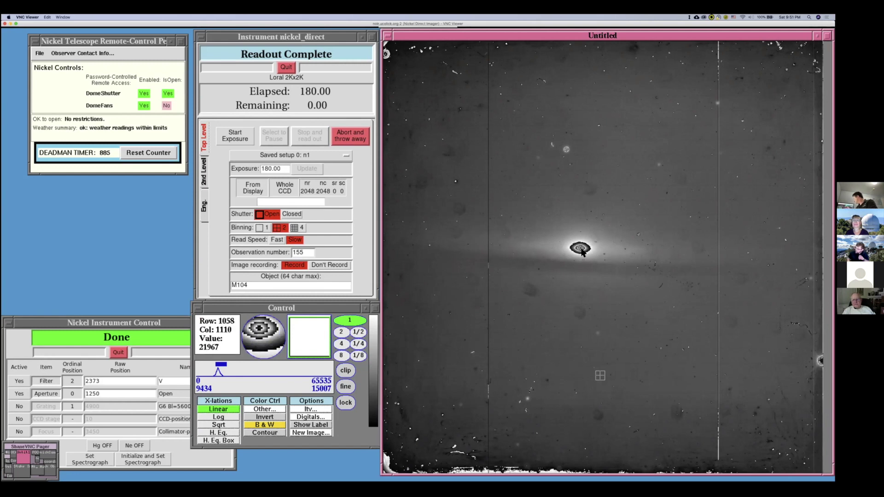
{"action": "left_click", "coordinate": [230, 372]}
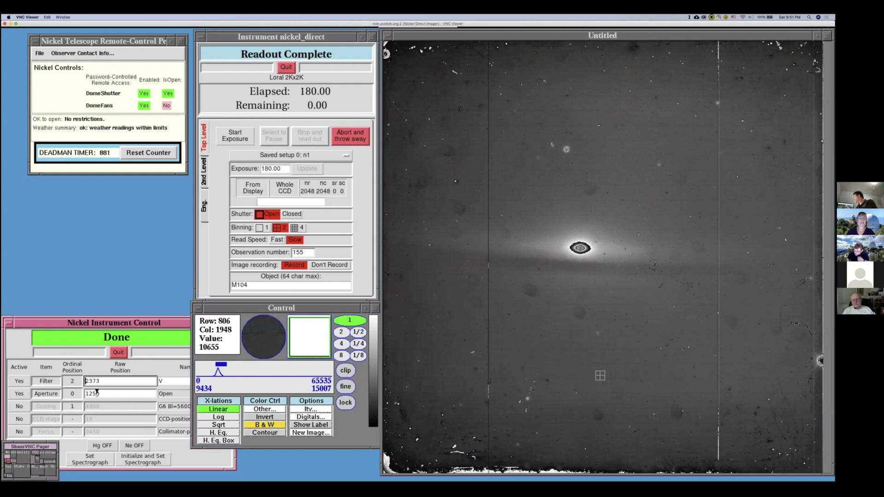
- Move the filter wheel to r' and start a 180-second exposure of M104
{"action": "left_click", "coordinate": [73, 382]}
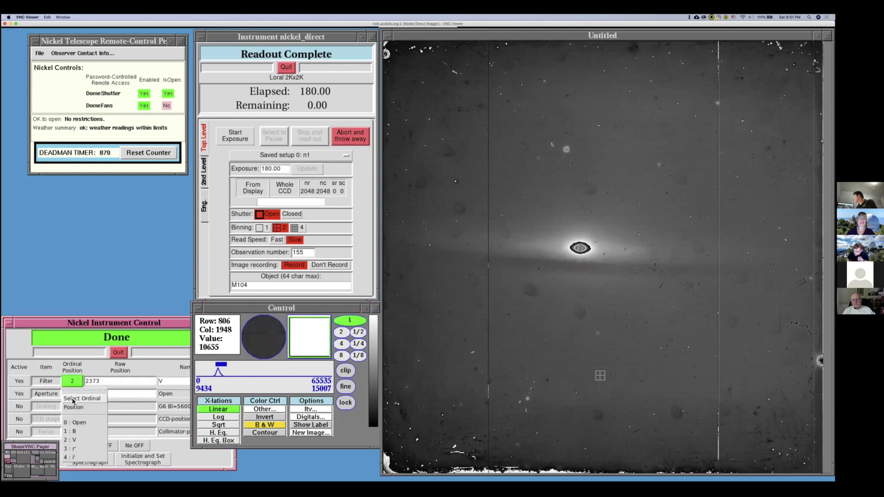
{"action": "left_click", "coordinate": [77, 449]}
{"action": "left_click", "coordinate": [88, 461]}
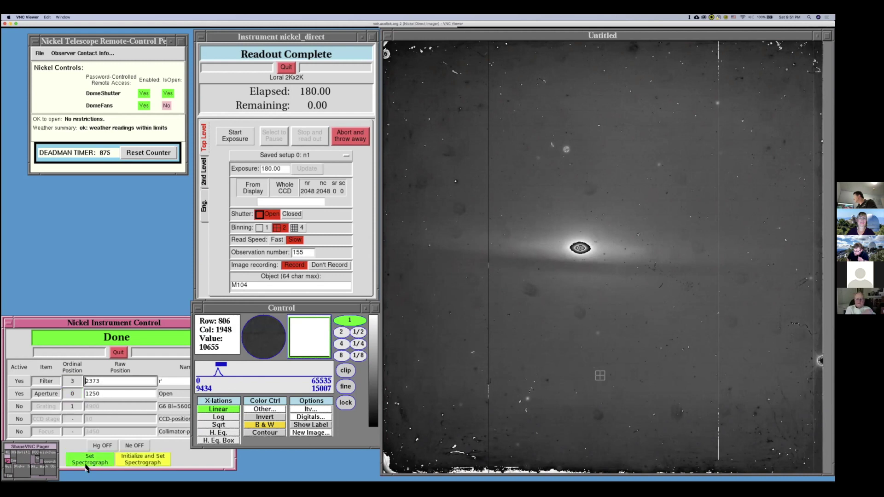
{"action": "left_click", "coordinate": [240, 136]}
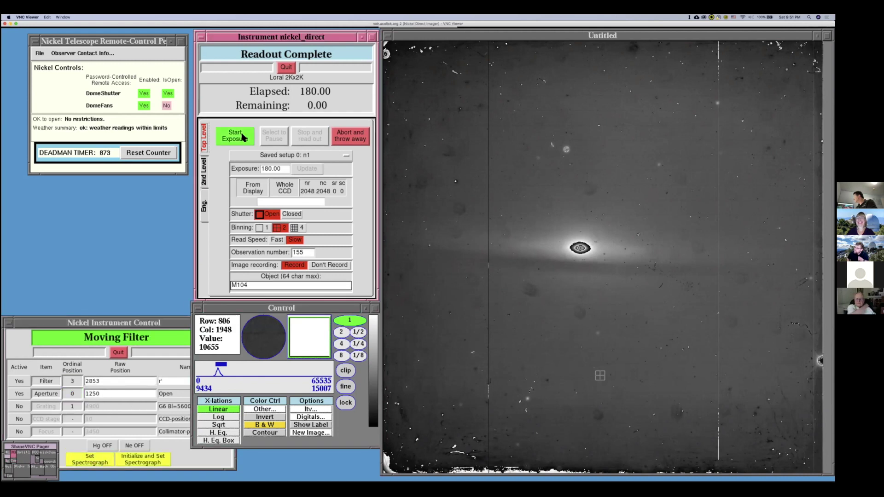
{"action": "left_click", "coordinate": [242, 137]}
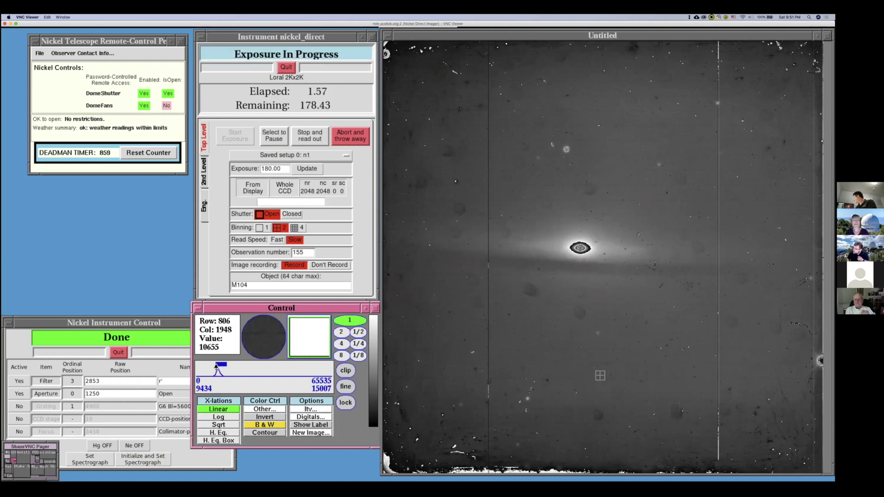
- Try wider and narrower display ranges on the M104 image, ending at about 8588–13104
{"action": "left_click_drag", "start_coordinate": [216, 367], "coordinate": [203, 367]}
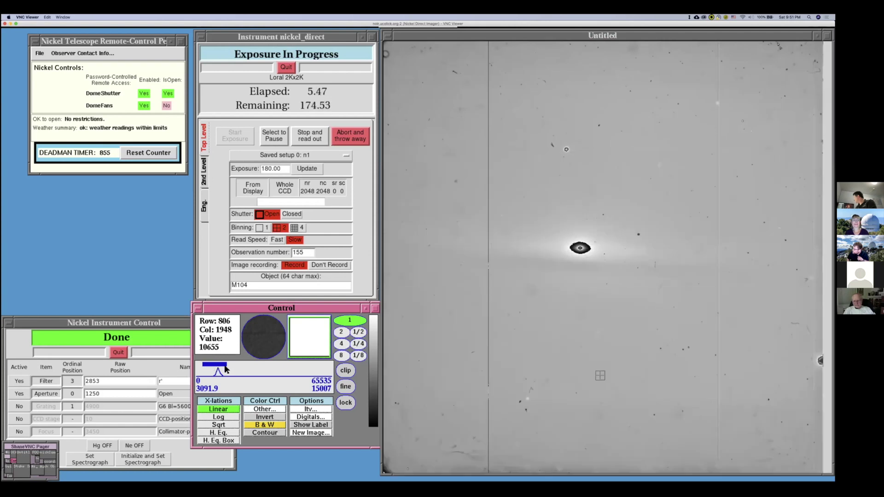
{"action": "left_click_drag", "start_coordinate": [225, 367], "coordinate": [230, 367]}
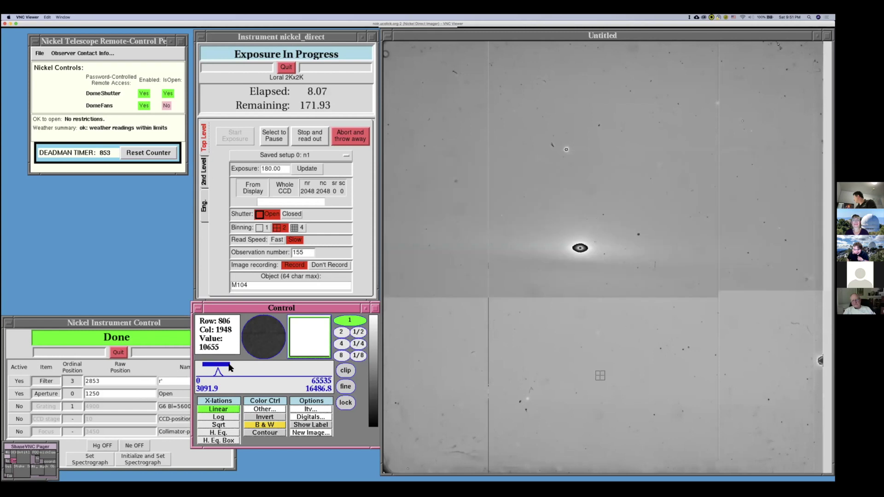
{"action": "left_click_drag", "start_coordinate": [229, 367], "coordinate": [235, 367]}
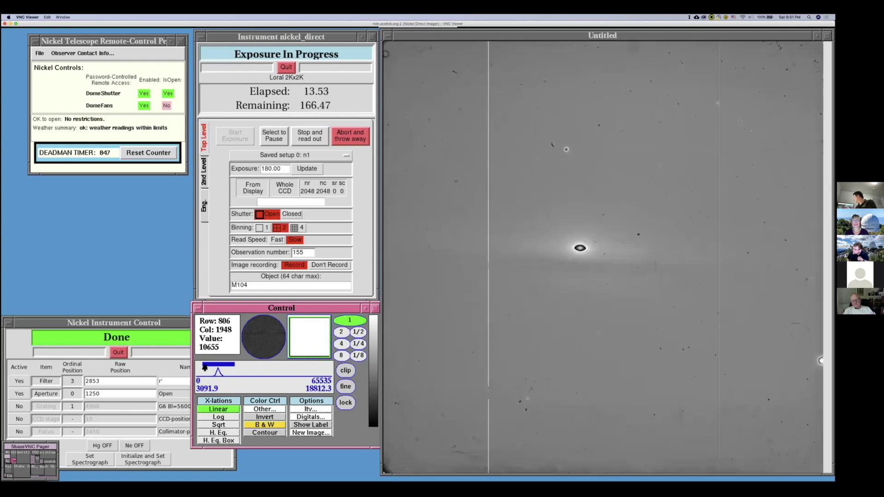
{"action": "left_click_drag", "start_coordinate": [203, 367], "coordinate": [210, 369]}
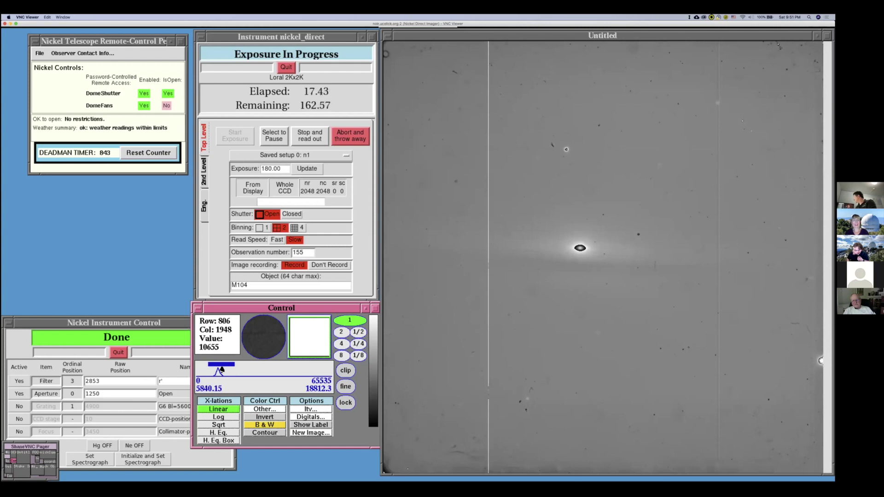
{"action": "left_click_drag", "start_coordinate": [232, 366], "coordinate": [214, 368]}
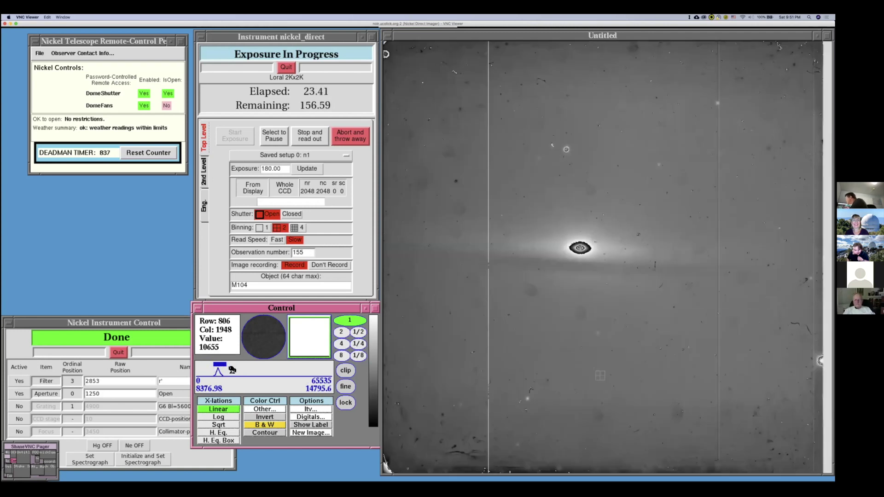
{"action": "left_click_drag", "start_coordinate": [225, 366], "coordinate": [221, 367]}
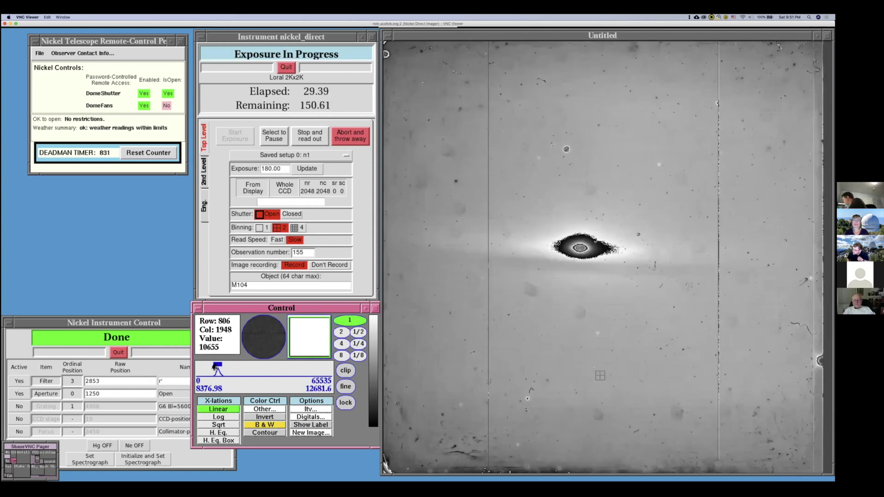
{"action": "left_click_drag", "start_coordinate": [213, 367], "coordinate": [217, 367]}
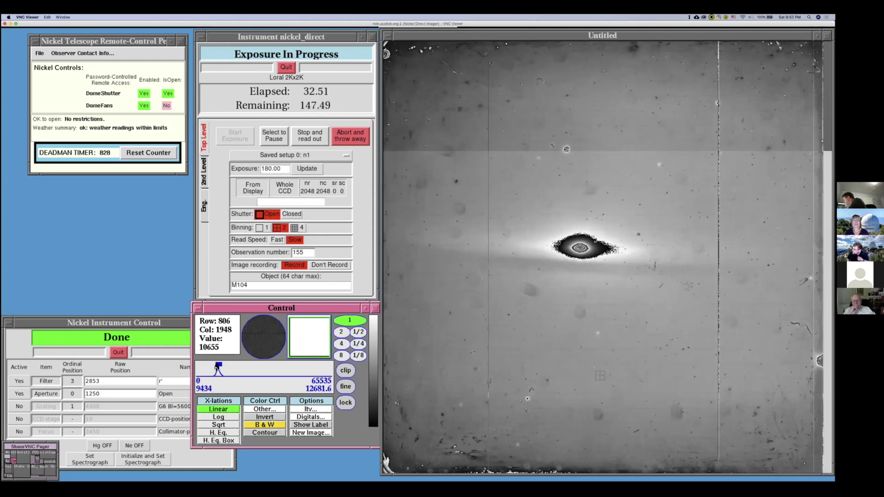
{"action": "left_click_drag", "start_coordinate": [218, 367], "coordinate": [219, 367]}
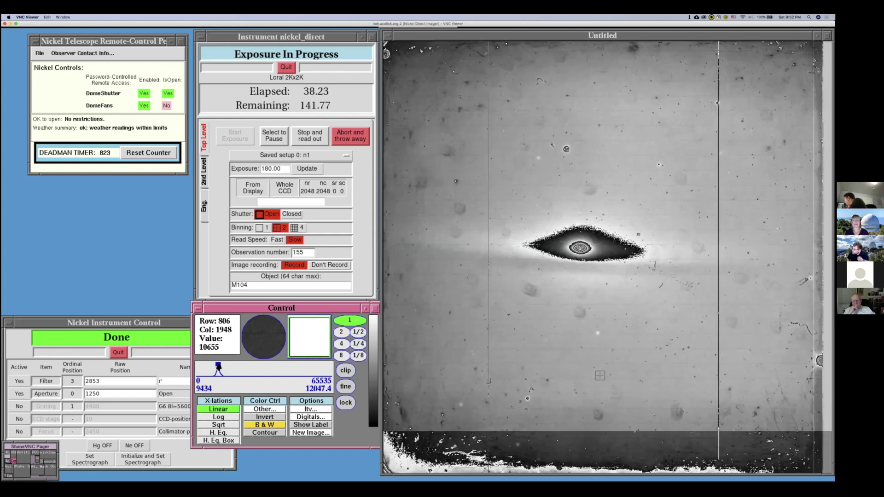
{"action": "left_click_drag", "start_coordinate": [218, 367], "coordinate": [217, 368]}
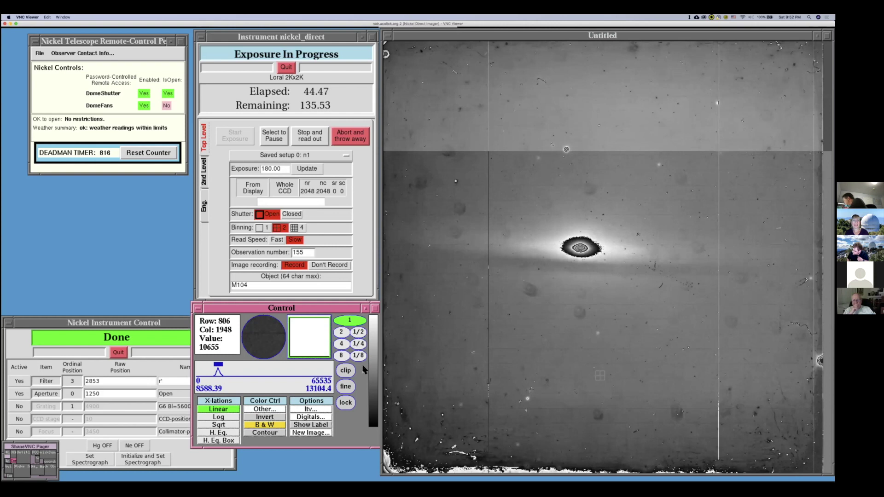
- Turn on clipping for the M104 display and fine-tune its range, with the upper limit at about 13739
{"action": "left_click", "coordinate": [345, 370]}
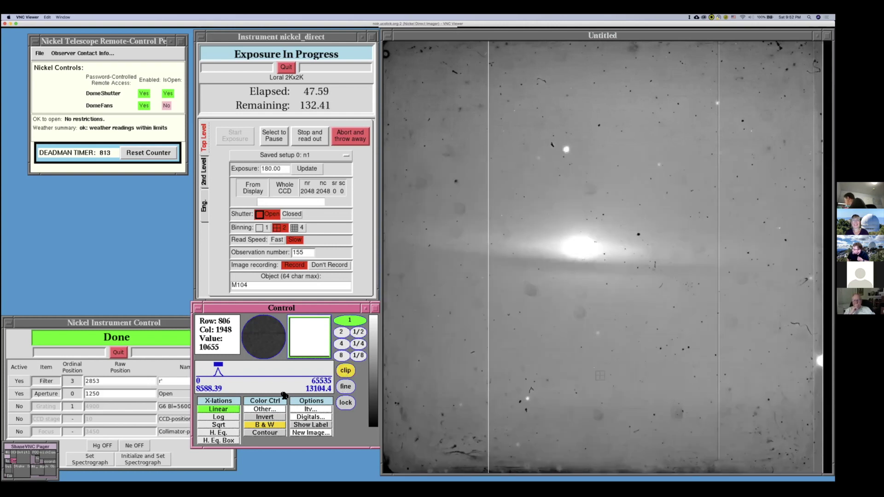
{"action": "left_click_drag", "start_coordinate": [223, 367], "coordinate": [215, 367]}
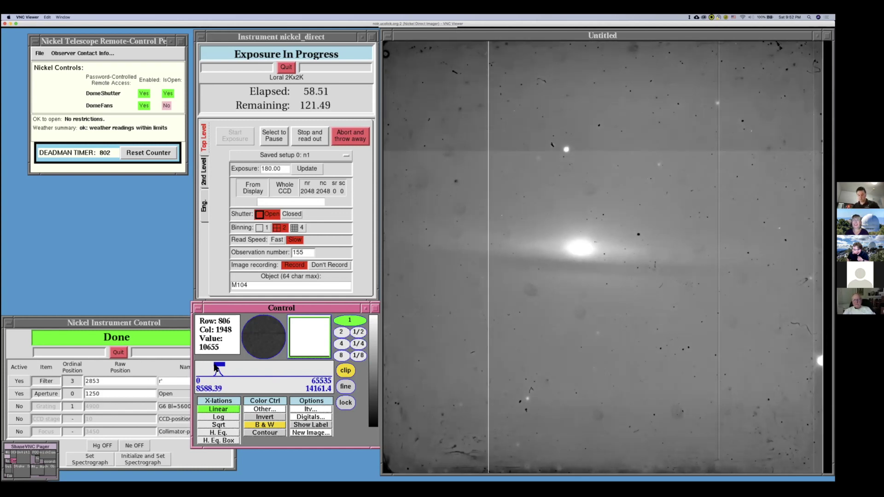
{"action": "left_click_drag", "start_coordinate": [215, 367], "coordinate": [215, 368]}
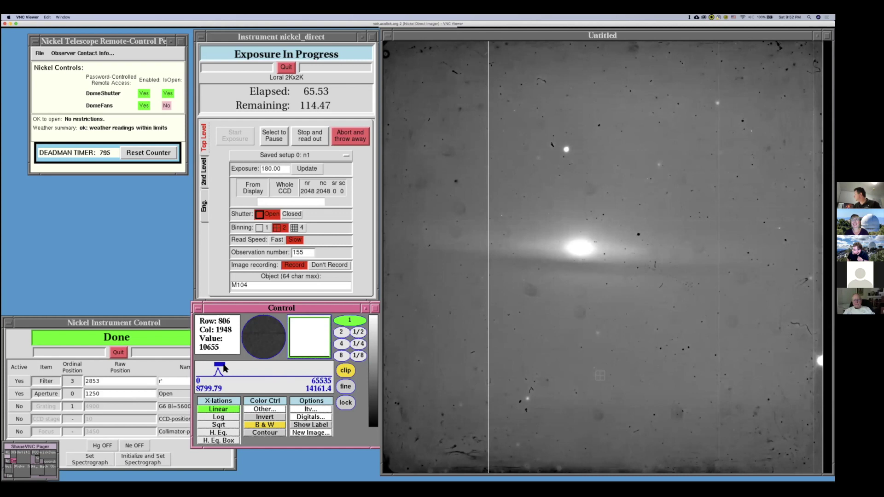
{"action": "left_click_drag", "start_coordinate": [223, 368], "coordinate": [218, 368]}
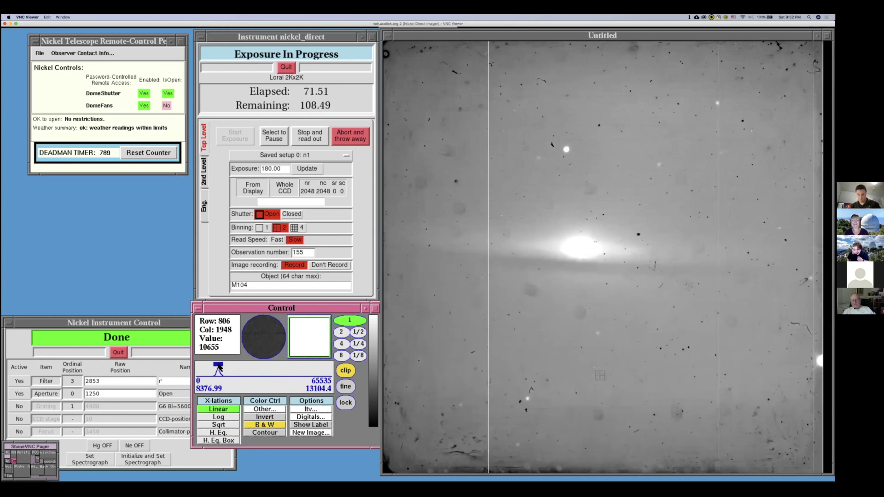
{"action": "left_click_drag", "start_coordinate": [222, 367], "coordinate": [222, 367]}
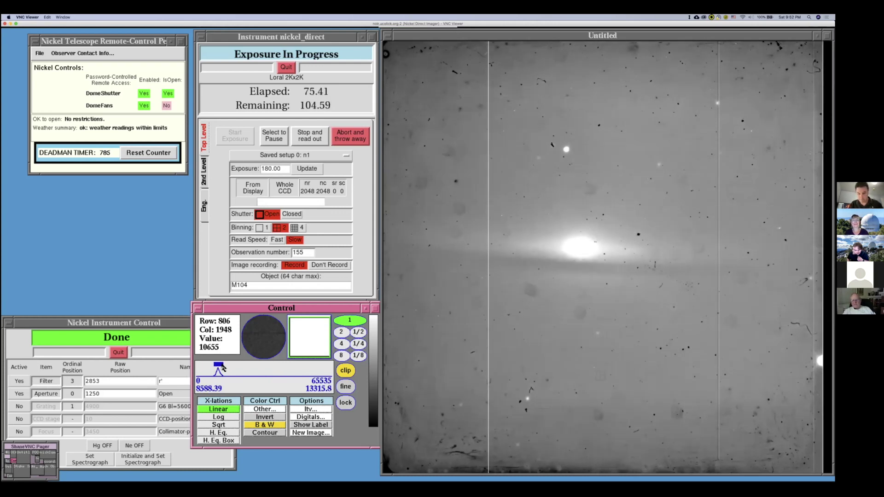
{"action": "left_click_drag", "start_coordinate": [224, 367], "coordinate": [224, 367]}
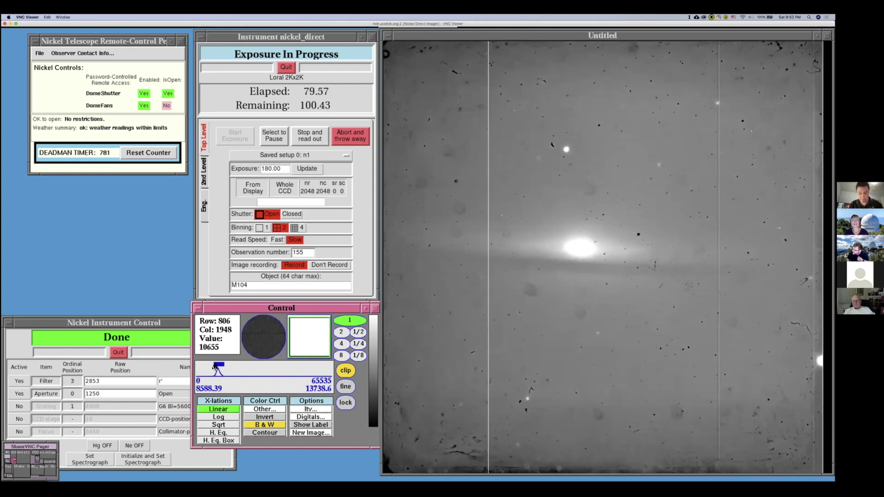
{"action": "left_click_drag", "start_coordinate": [213, 367], "coordinate": [214, 366]}
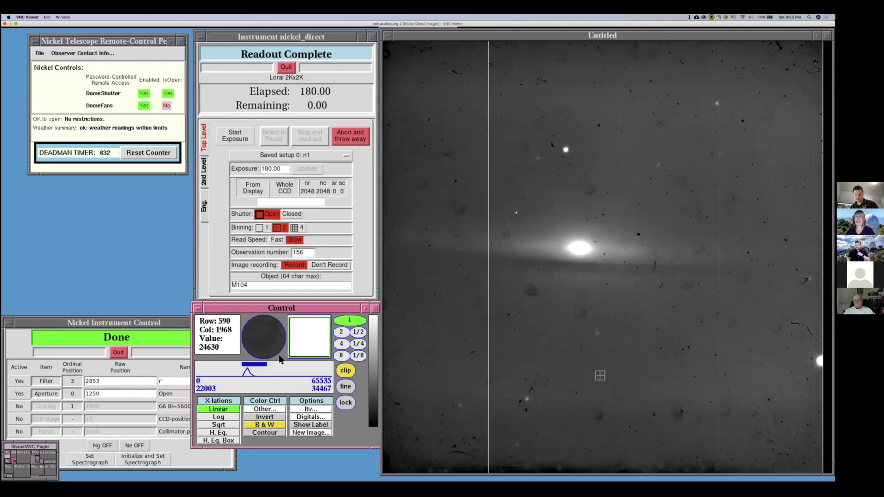
- Choose NGC_6210 from the goodstuff star list and send its coordinates to POCO
{"action": "left_click", "coordinate": [46, 472]}
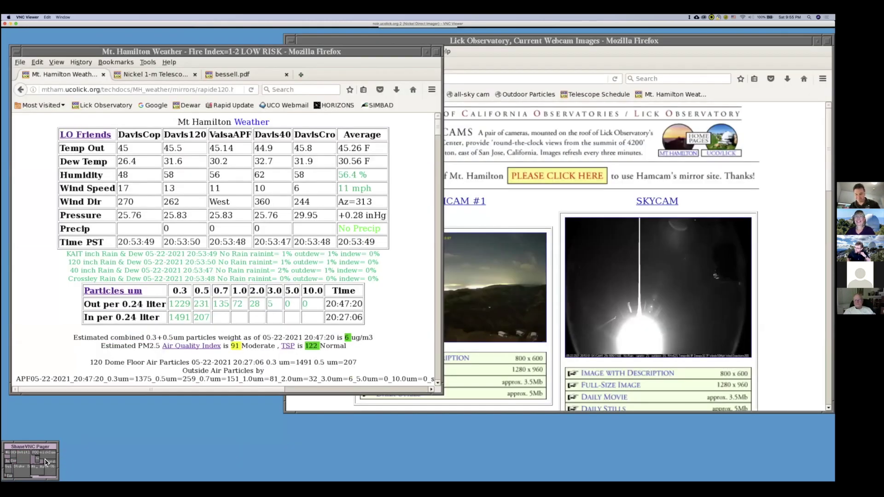
{"action": "left_click", "coordinate": [47, 462]}
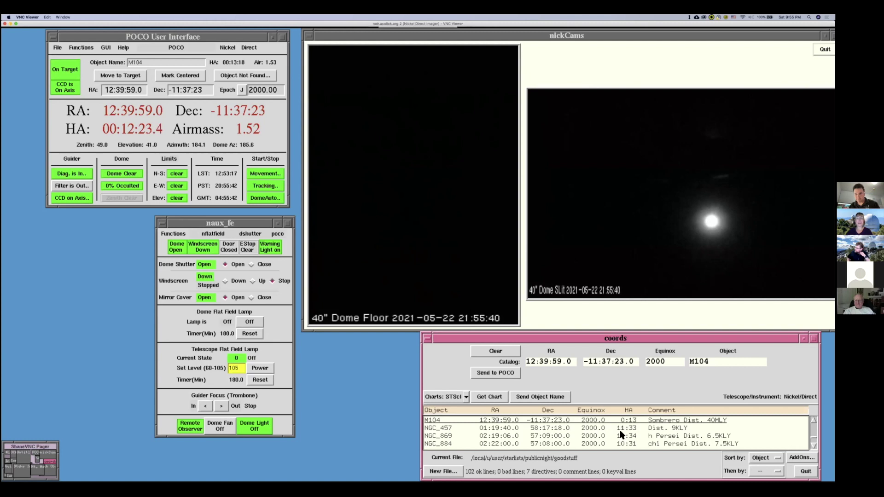
{"action": "left_click", "coordinate": [568, 435]}
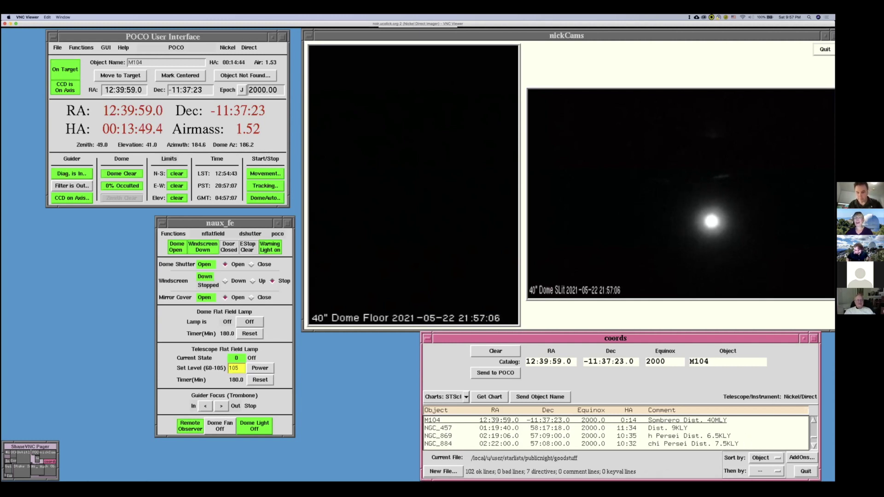
{"action": "scroll", "coordinate": [616, 432], "scroll_direction": "down", "scroll_amount": 3}
{"action": "scroll", "coordinate": [731, 443], "scroll_direction": "down", "scroll_amount": 2}
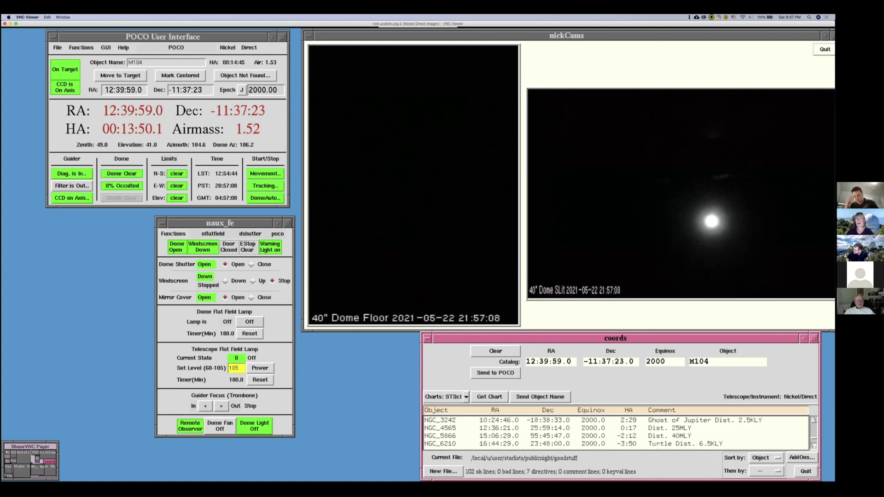
{"action": "left_click", "coordinate": [731, 444]}
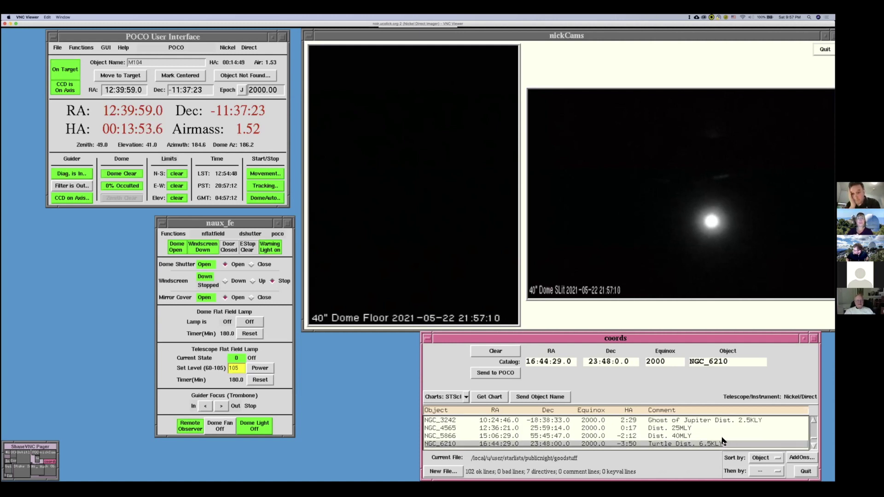
{"action": "left_click", "coordinate": [495, 373]}
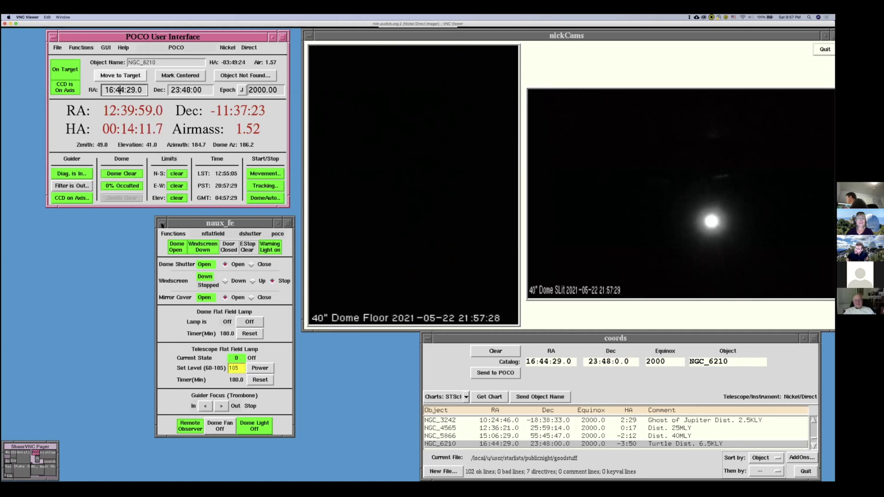
- Turn the dome light on and start moving the telescope to NGC_6210
{"action": "left_click", "coordinate": [237, 428]}
{"action": "left_click", "coordinate": [245, 443]}
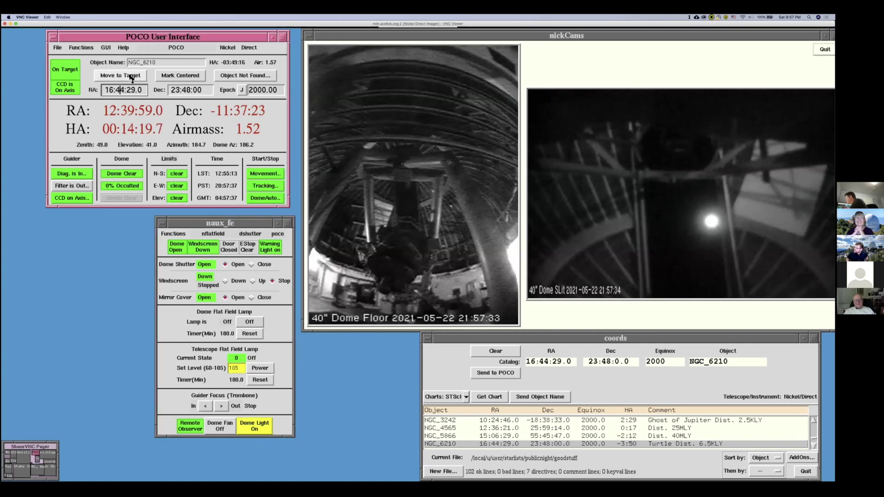
{"action": "left_click", "coordinate": [131, 75]}
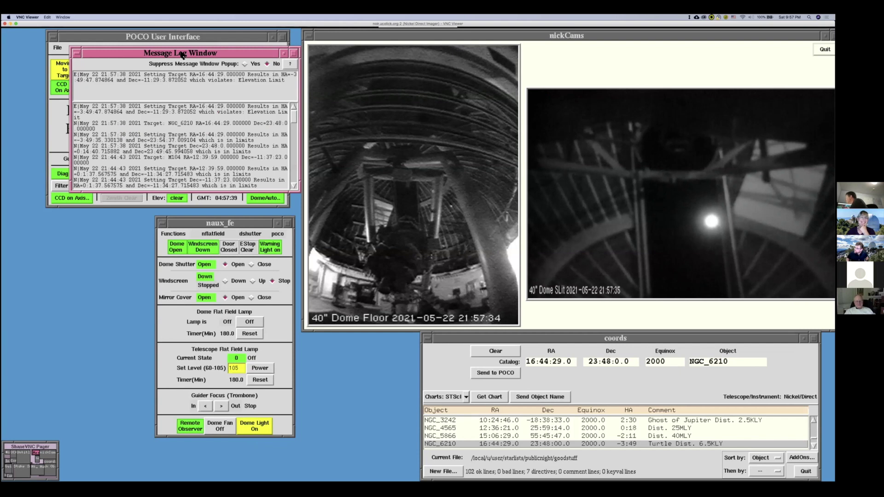
- Move the message log window down, clear of the POCO target fields and coordinate display
{"action": "left_click_drag", "start_coordinate": [183, 55], "coordinate": [187, 216]}
{"action": "left_click", "coordinate": [84, 173]}
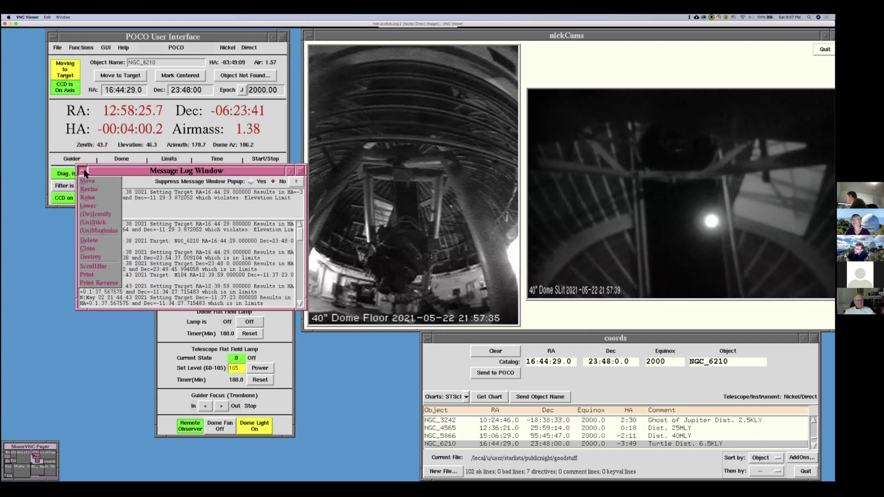
{"action": "left_click", "coordinate": [210, 172]}
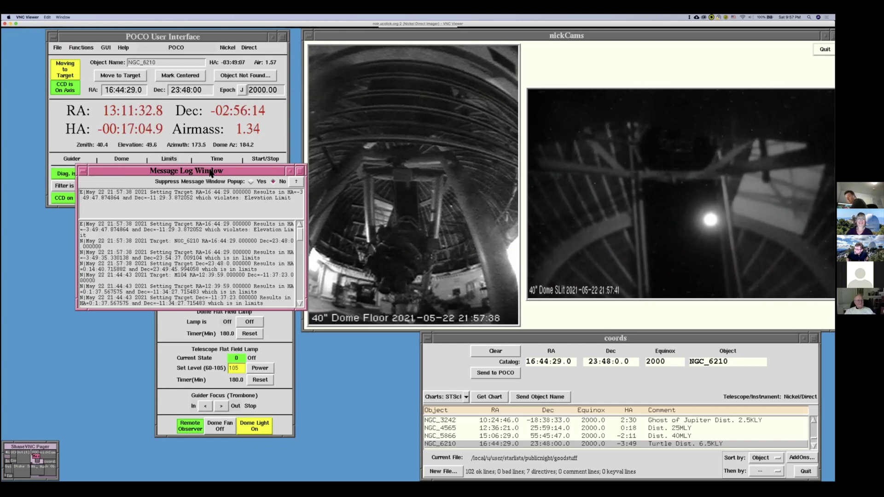
{"action": "left_click_drag", "start_coordinate": [210, 173], "coordinate": [208, 191]}
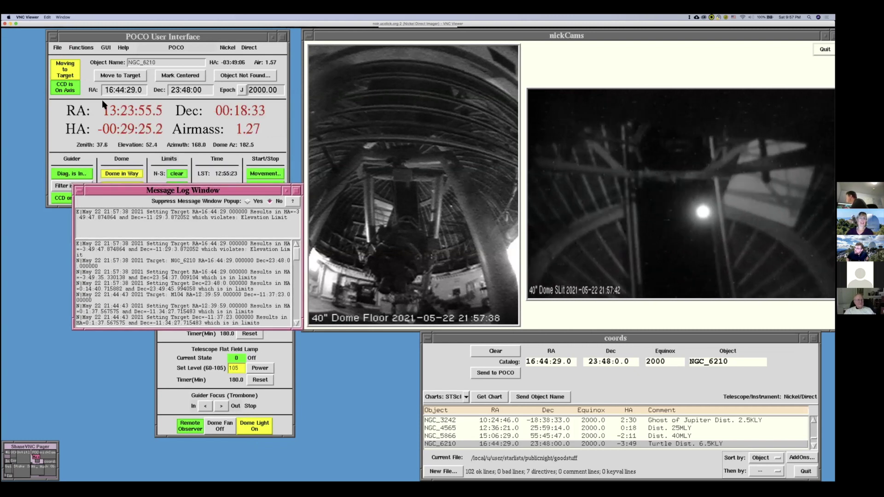
- Reissue the telescope move to NGC_6210 and dismiss the message log window
{"action": "left_click", "coordinate": [122, 90]}
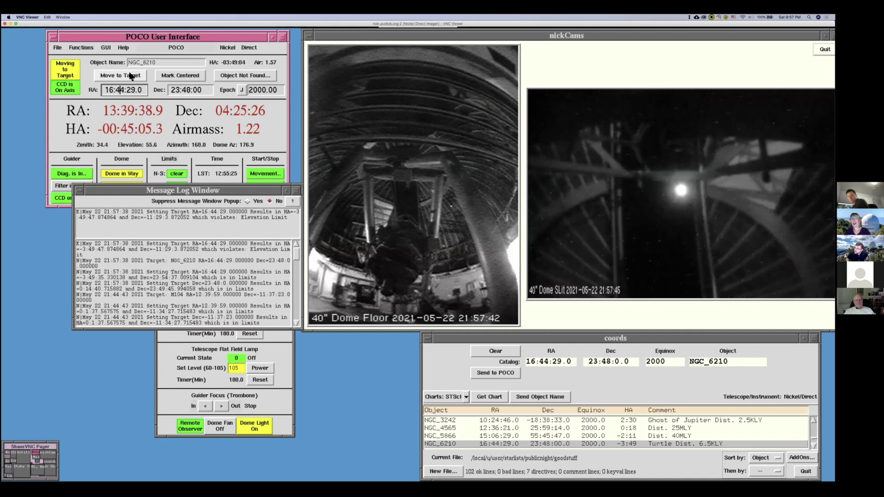
{"action": "left_click", "coordinate": [130, 75]}
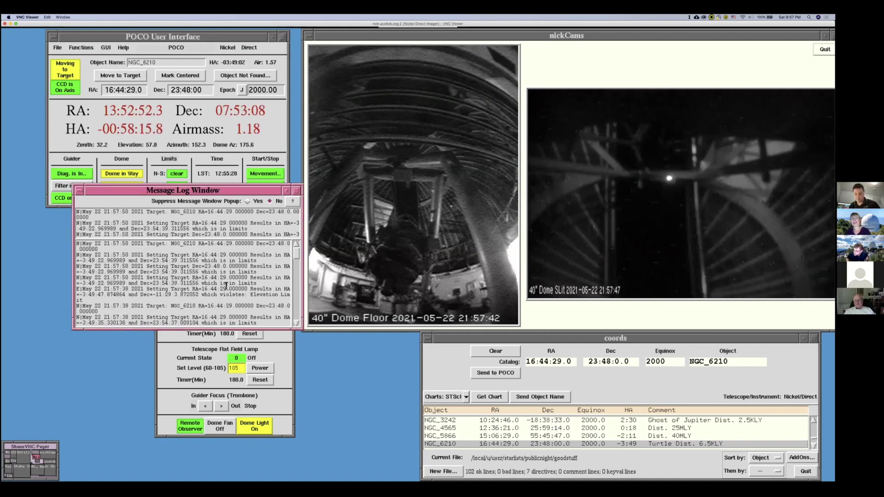
{"action": "left_click", "coordinate": [80, 190]}
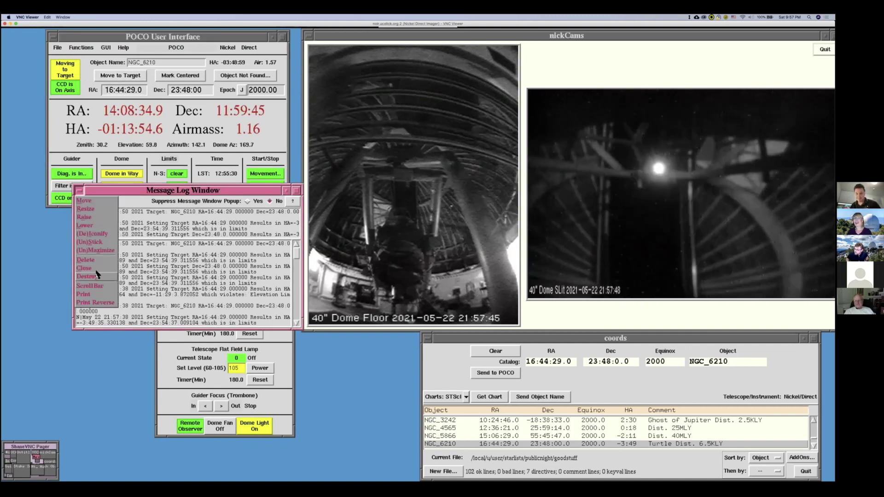
{"action": "left_click", "coordinate": [97, 276]}
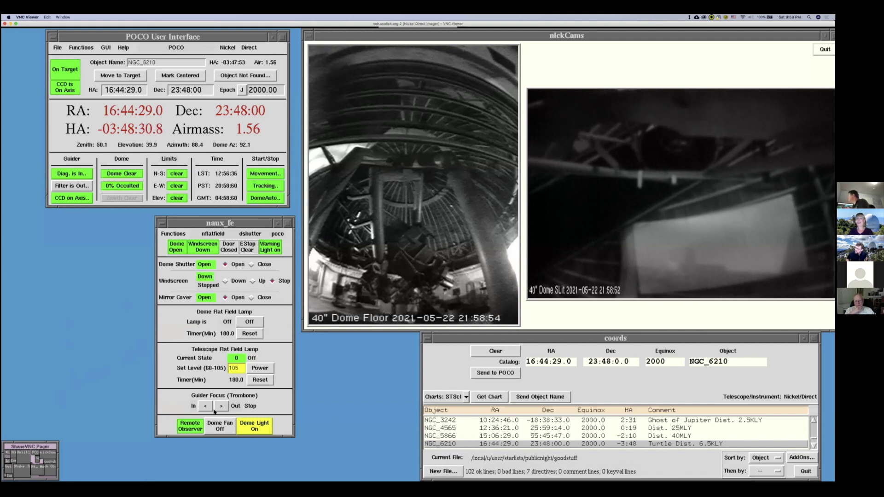
- Turn the dome light off and set the exposure's object name to NGC6210
{"action": "left_click", "coordinate": [259, 431]}
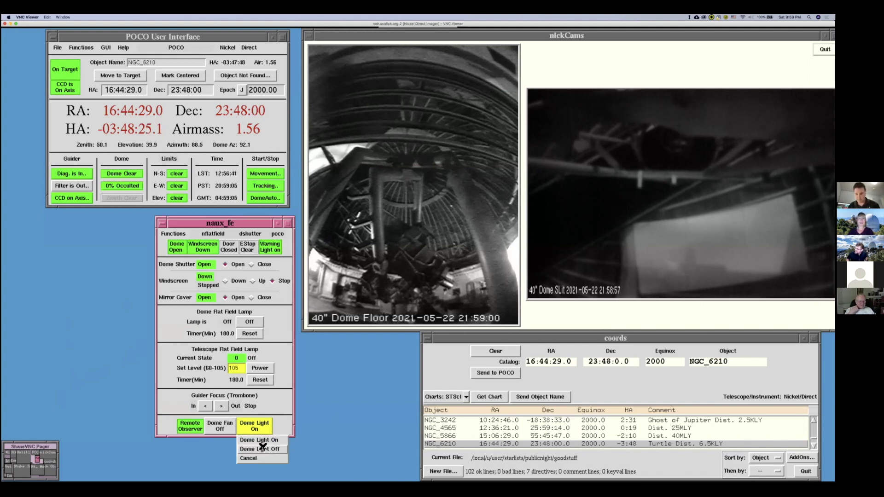
{"action": "left_click", "coordinate": [262, 449]}
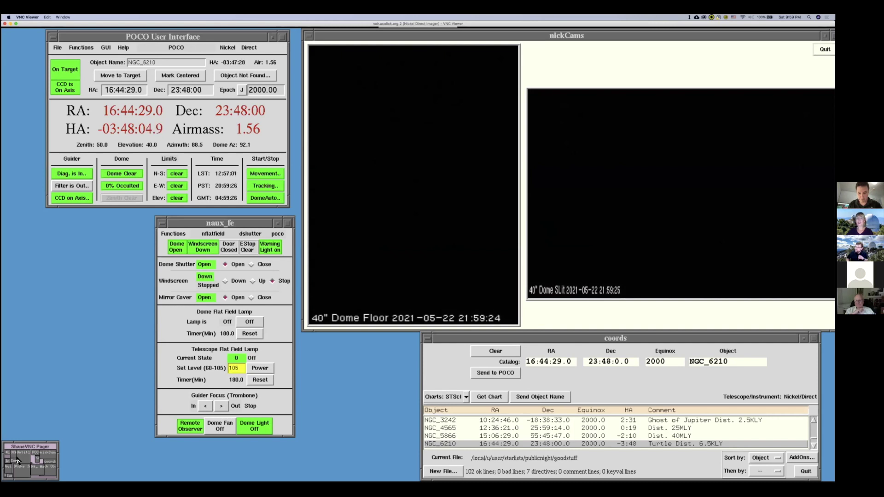
{"action": "left_click", "coordinate": [17, 460]}
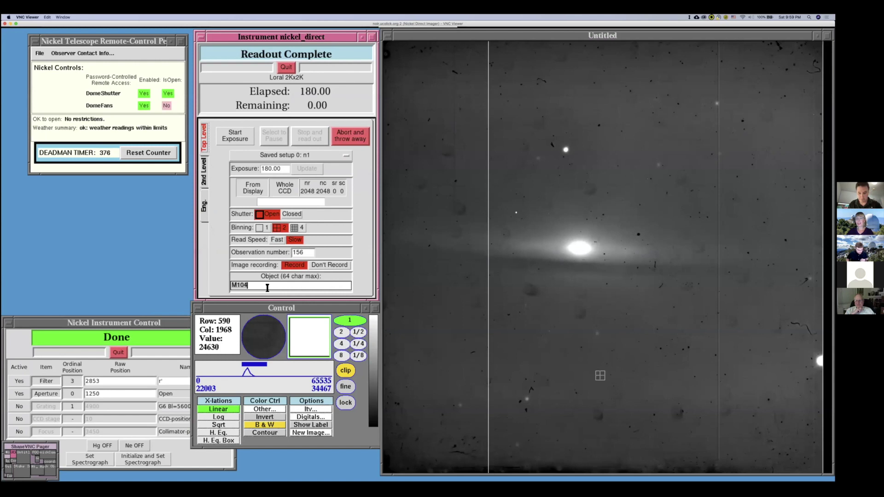
{"action": "type", "text": "NGC6210"}
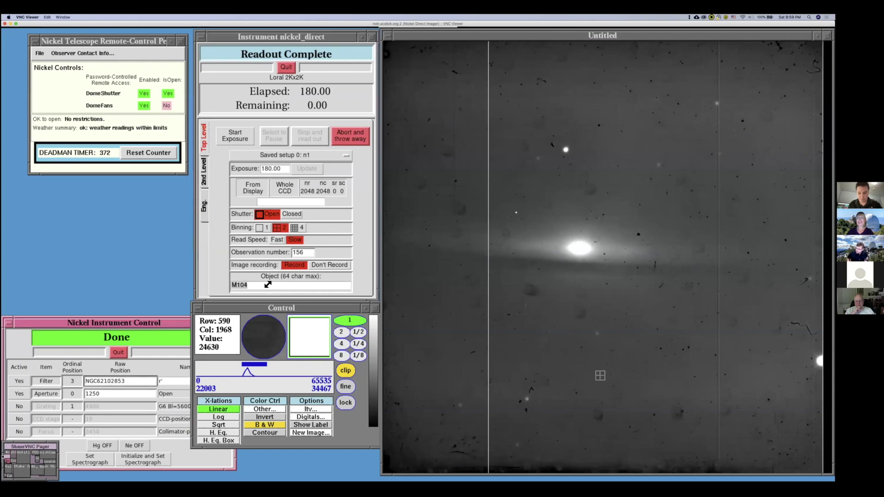
{"action": "key", "text": "BackSpace"}
{"action": "key", "text": "BackSpace"}
{"action": "key", "text": "BackSpace"}
{"action": "key", "text": "BackSpace"}
{"action": "key", "text": "BackSpace"}
{"action": "key", "text": "BackSpace"}
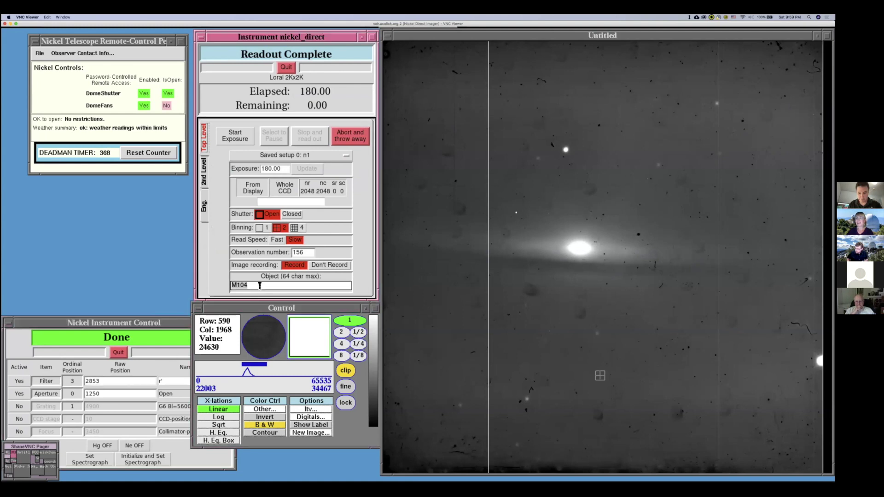
{"action": "type", "text": "NGC6210"}
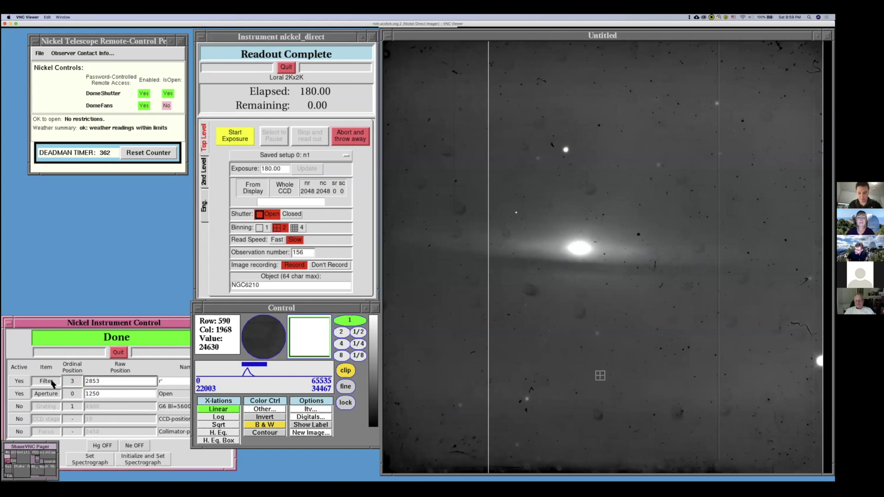
- Move the filter wheel to the V filter
{"action": "left_click", "coordinate": [66, 383]}
{"action": "left_click", "coordinate": [72, 440]}
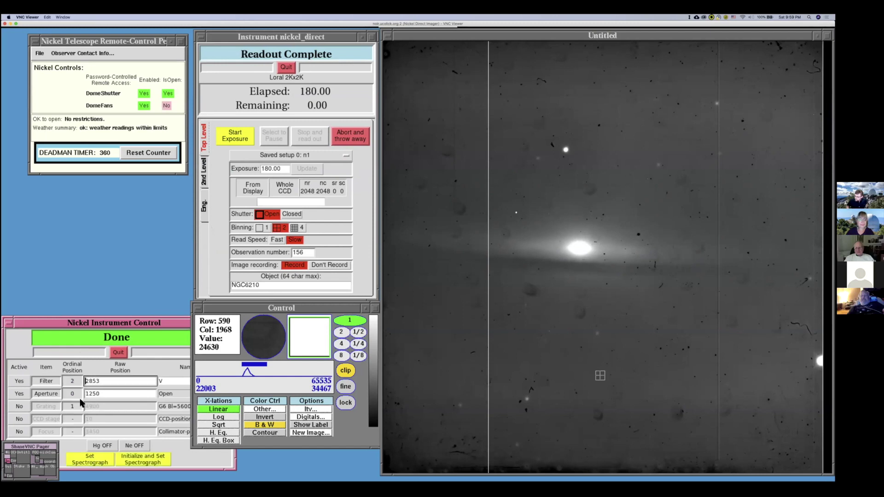
{"action": "left_click", "coordinate": [101, 461]}
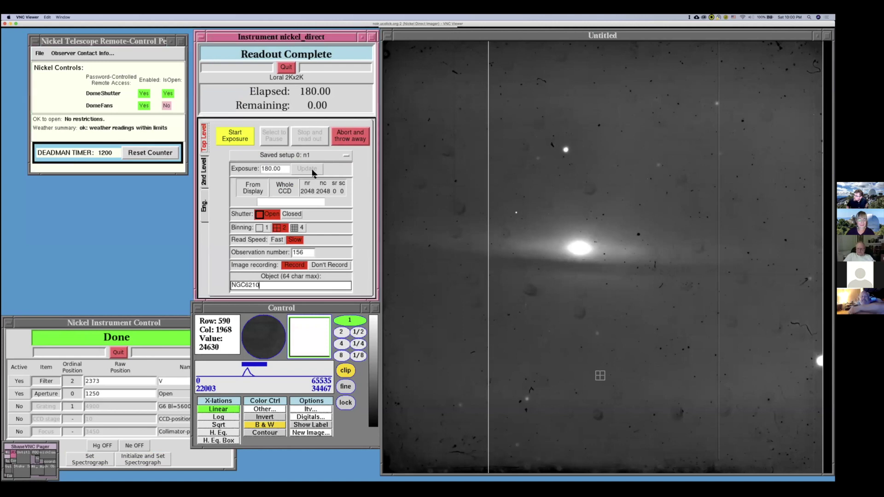
- Set the exposure time to 300 seconds
{"action": "left_click", "coordinate": [268, 168]}
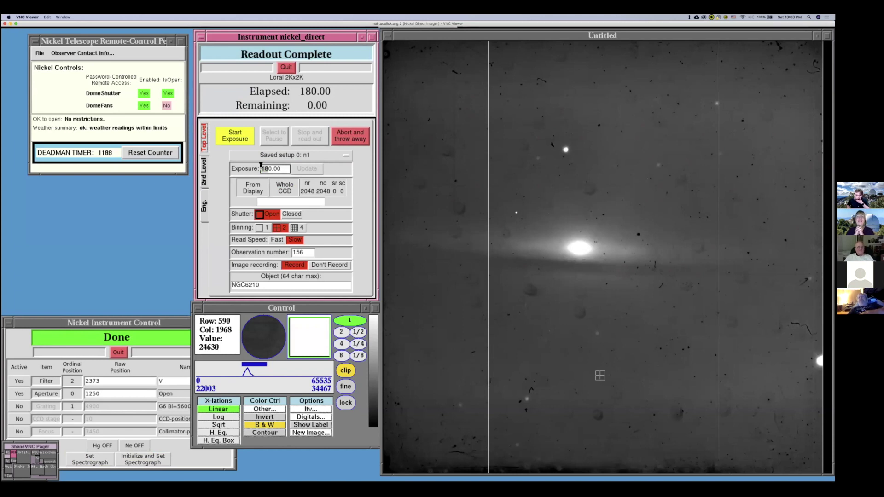
{"action": "double_click", "coordinate": [261, 165]}
{"action": "type", "text": "30"}
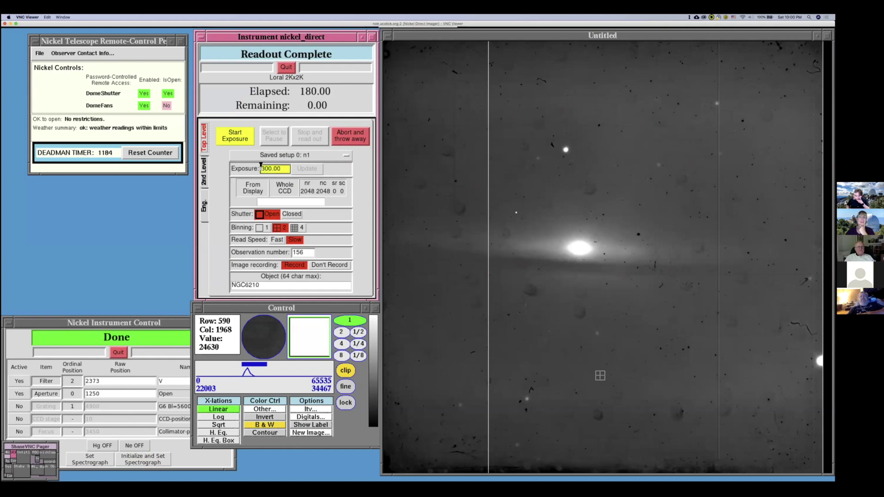
{"action": "key", "text": "Return"}
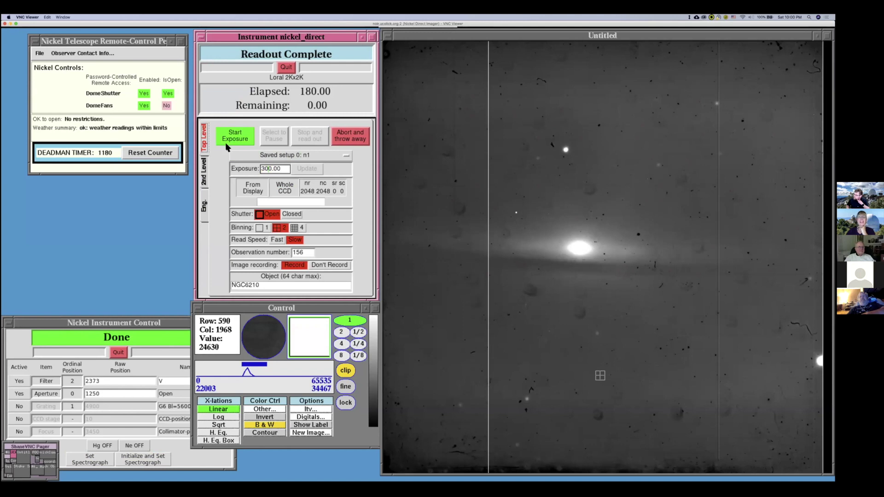
{"action": "left_click", "coordinate": [228, 139]}
- Set the exposure time to 180 seconds and start the exposure of NGC6210
{"action": "triple_click", "coordinate": [268, 168]}
{"action": "type", "text": "1000"}
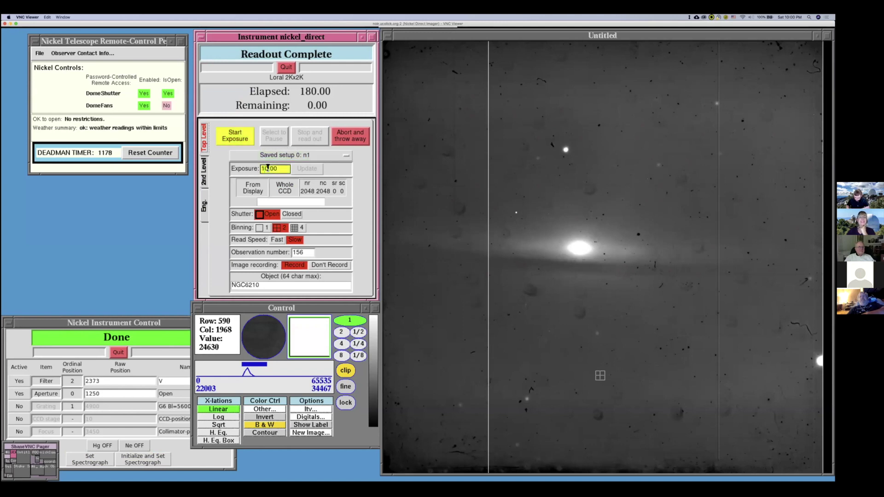
{"action": "key", "text": "Return"}
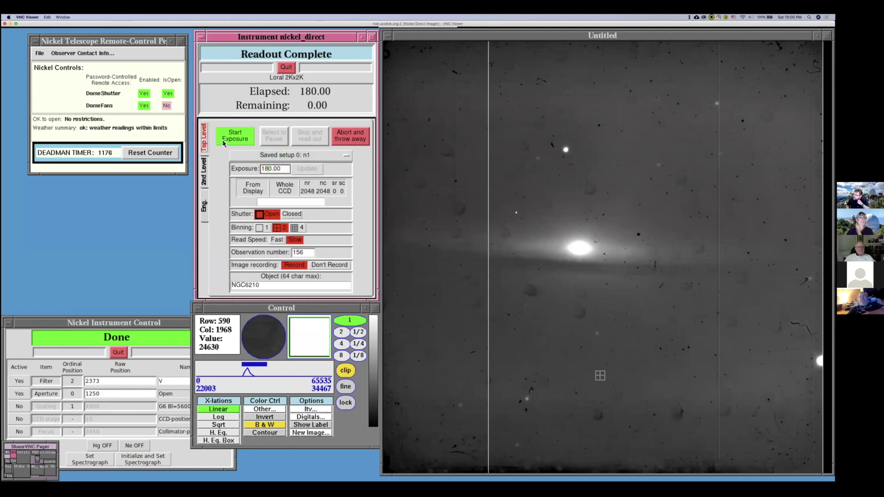
{"action": "left_click", "coordinate": [225, 142]}
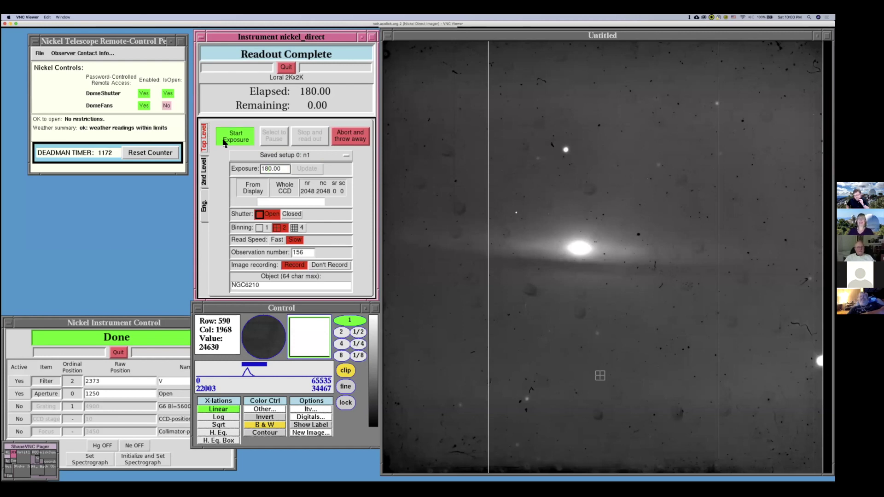
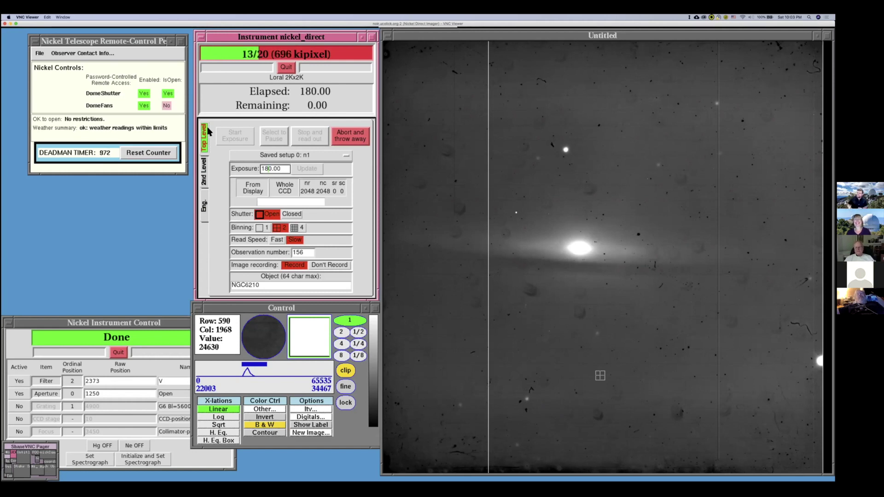
- Reset the deadman timer and shift the remote-control window slightly
{"action": "left_click", "coordinate": [169, 156]}
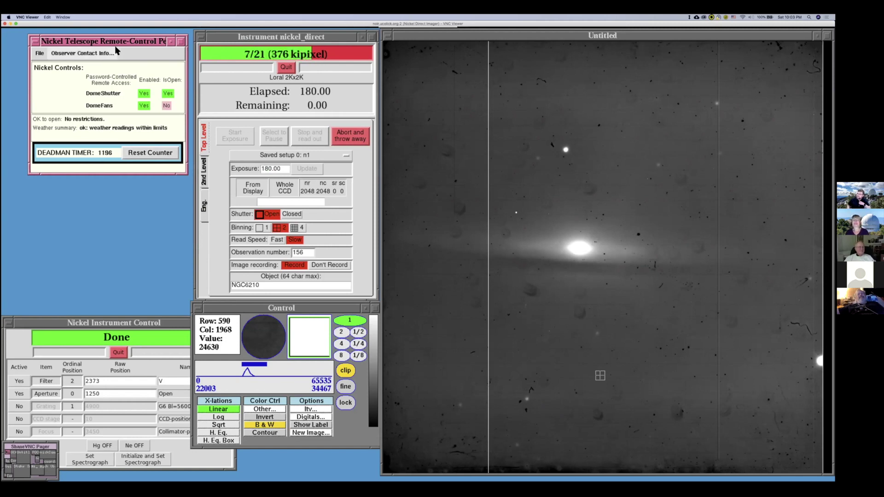
{"action": "left_click_drag", "start_coordinate": [117, 45], "coordinate": [112, 49]}
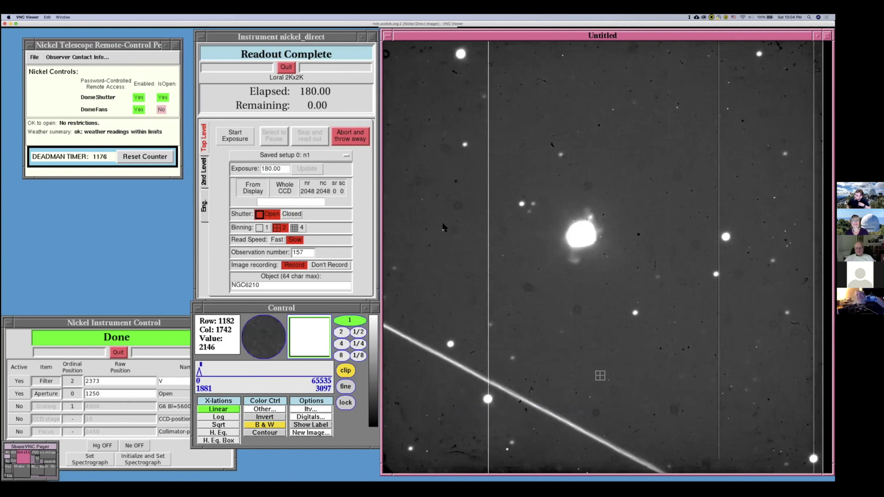
- Start a 30-second exposure of NGC6210 and reset the deadman timer
{"action": "double_click", "coordinate": [266, 168]}
{"action": "type", "text": "30"}
{"action": "left_click", "coordinate": [247, 141]}
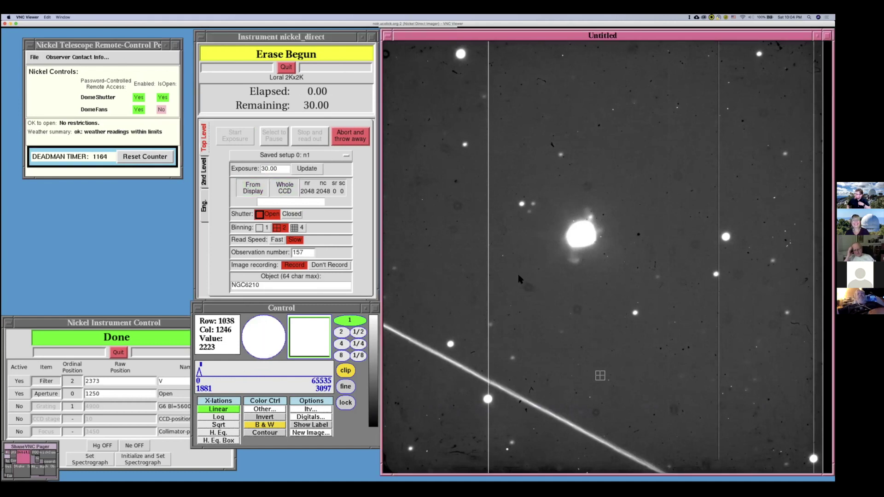
{"action": "left_click", "coordinate": [140, 158]}
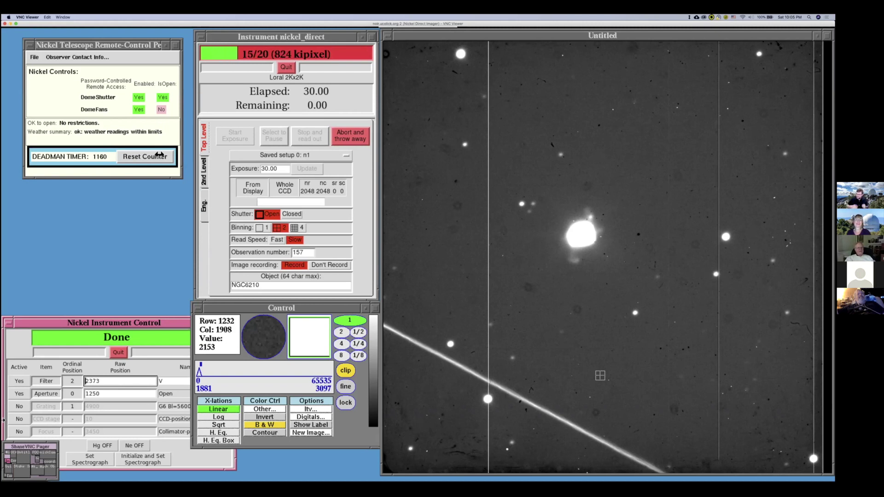
{"action": "left_click", "coordinate": [157, 159]}
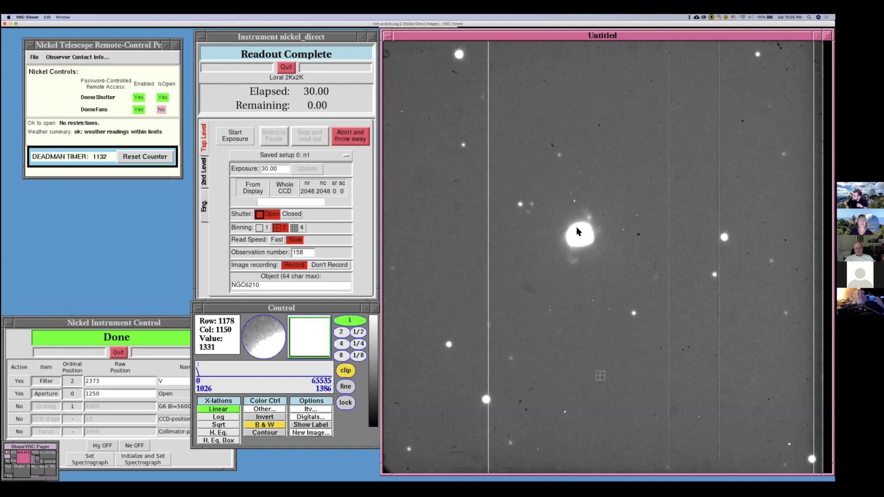
- Adjust the display range of the V-filter NGC6210 image repeatedly, ending at about 846 to 2474
{"action": "left_click", "coordinate": [200, 367]}
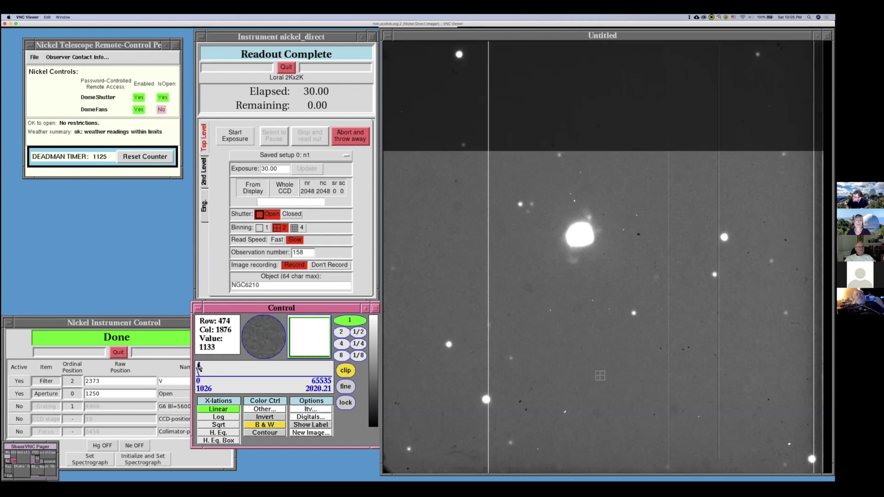
{"action": "left_click_drag", "start_coordinate": [199, 367], "coordinate": [200, 367]}
{"action": "left_click", "coordinate": [200, 367]}
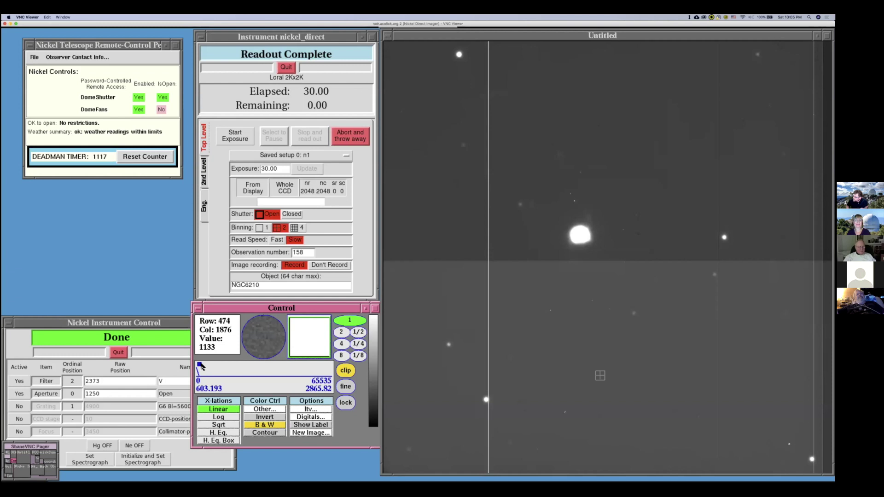
{"action": "left_click", "coordinate": [200, 367]}
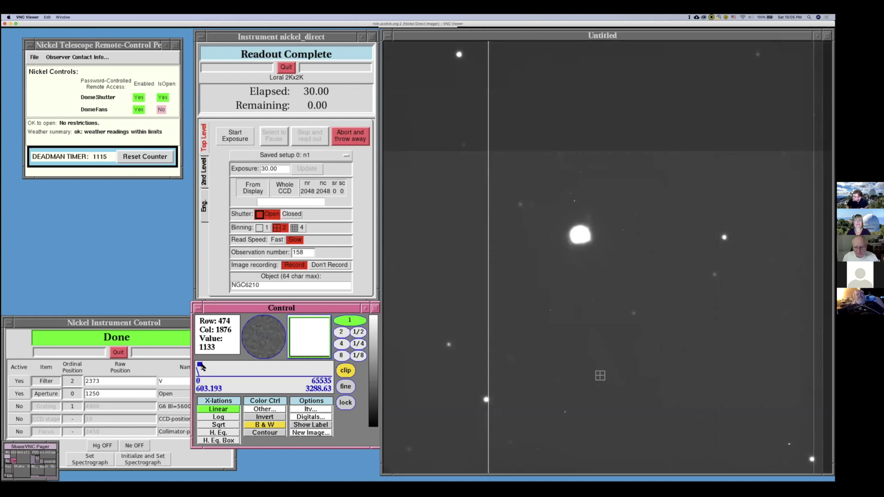
{"action": "left_click", "coordinate": [201, 367]}
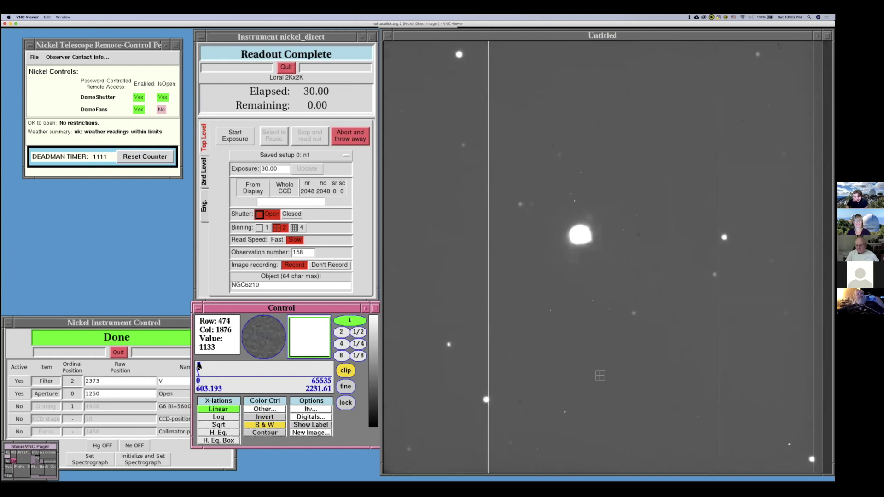
{"action": "left_click", "coordinate": [199, 365]}
{"action": "left_click", "coordinate": [198, 366]}
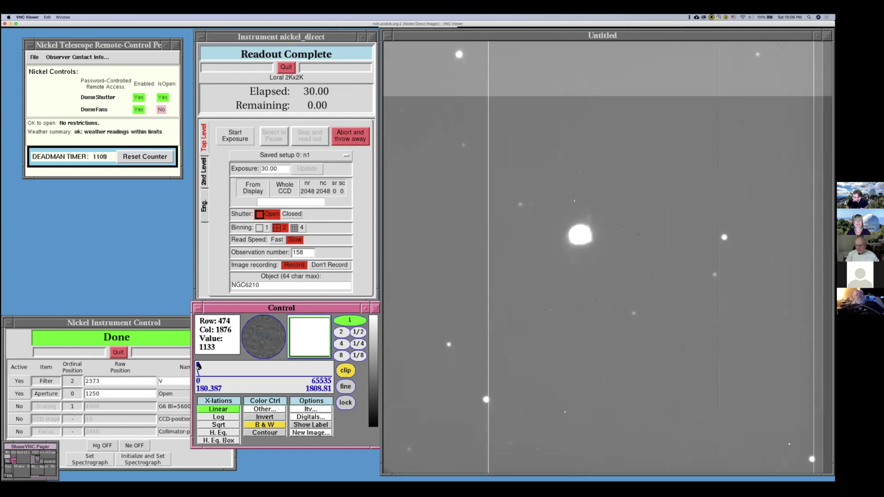
{"action": "left_click", "coordinate": [200, 367]}
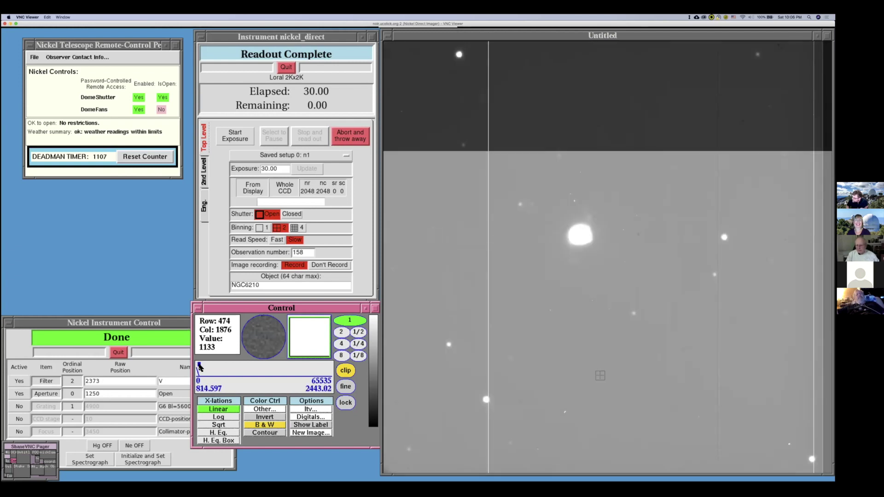
{"action": "left_click", "coordinate": [199, 367]}
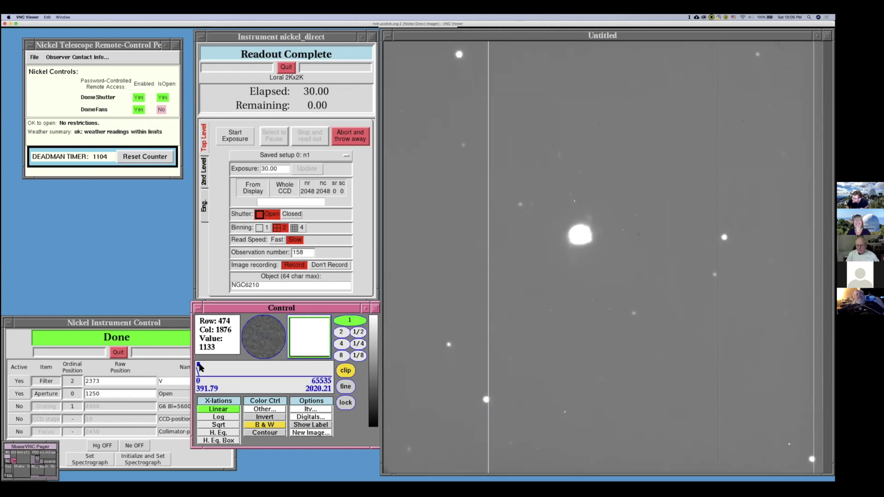
{"action": "left_click", "coordinate": [200, 367]}
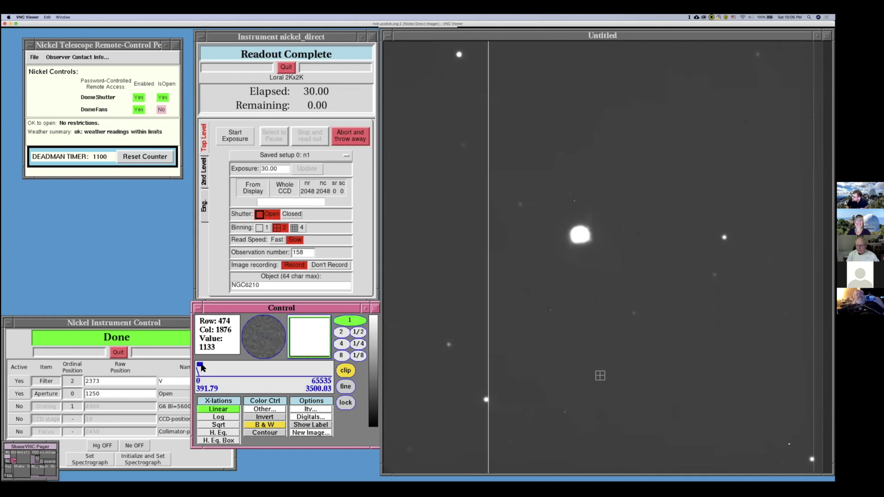
{"action": "left_click", "coordinate": [200, 367]}
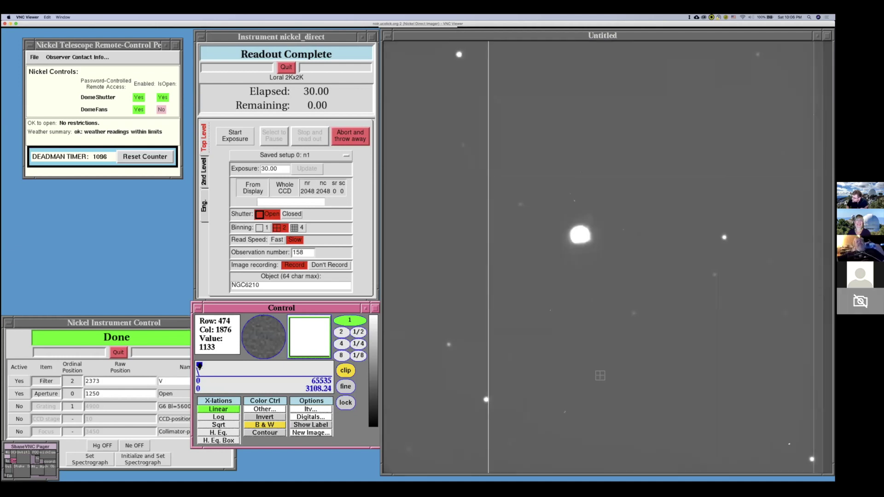
{"action": "left_click", "coordinate": [201, 366]}
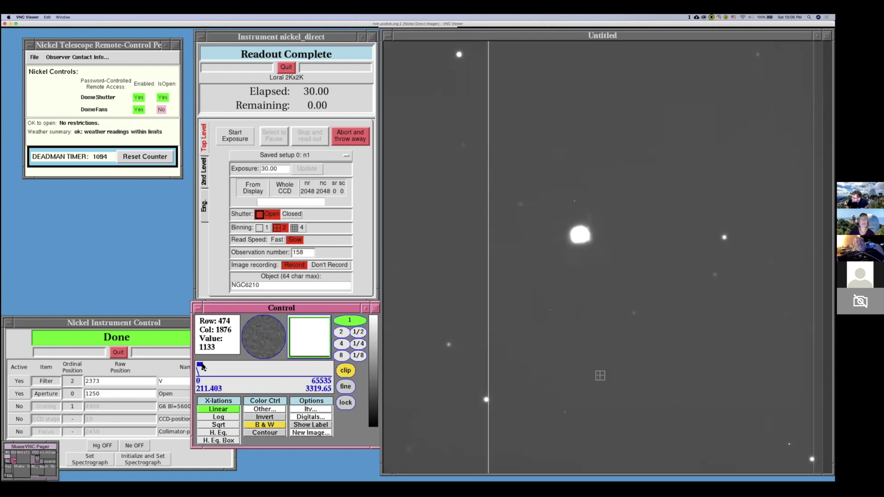
{"action": "left_click", "coordinate": [201, 367]}
{"action": "left_click", "coordinate": [200, 366]}
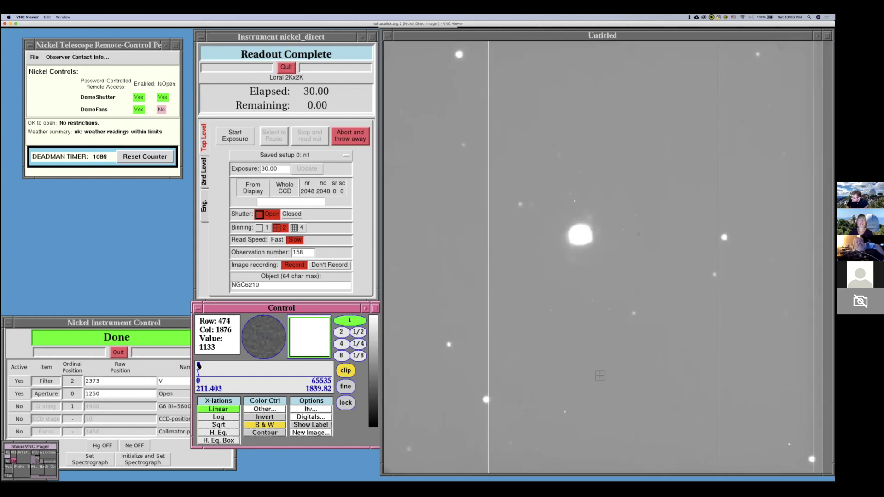
{"action": "left_click", "coordinate": [199, 366]}
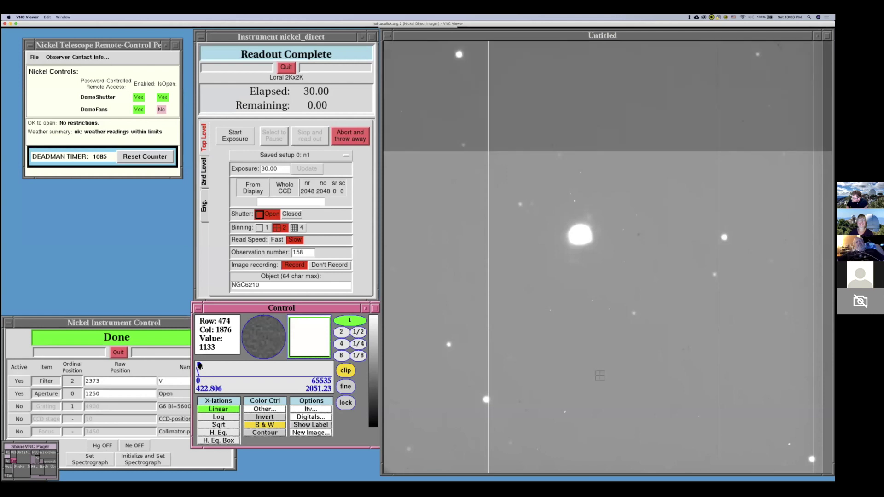
{"action": "left_click", "coordinate": [199, 367]}
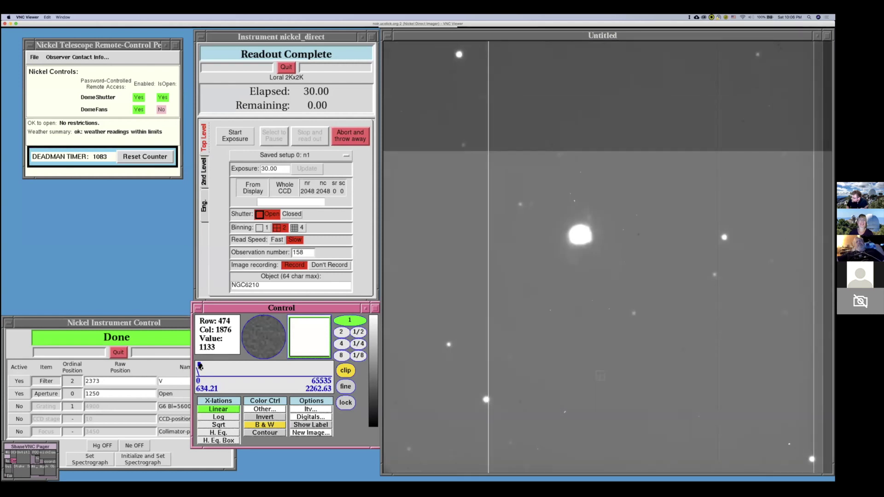
{"action": "left_click", "coordinate": [200, 367]}
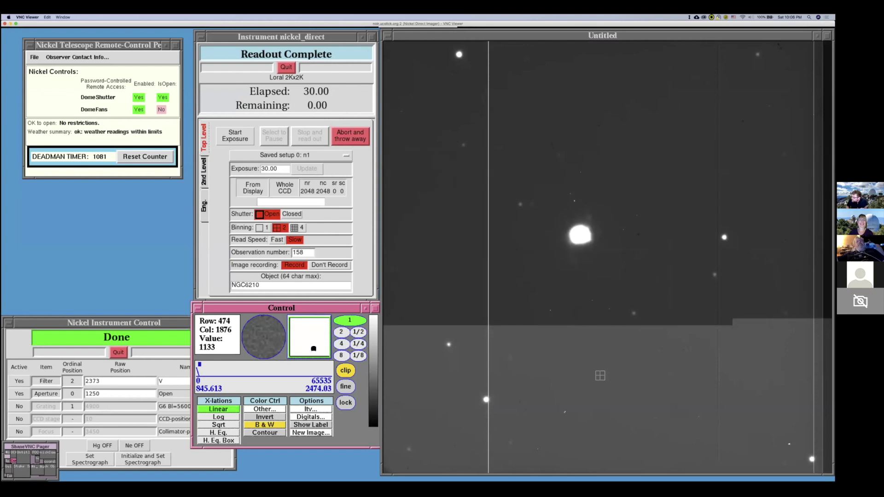
- Move the filter wheel to position 3 (r') and start a 30-second exposure of NGC6210
{"action": "left_click", "coordinate": [72, 381]}
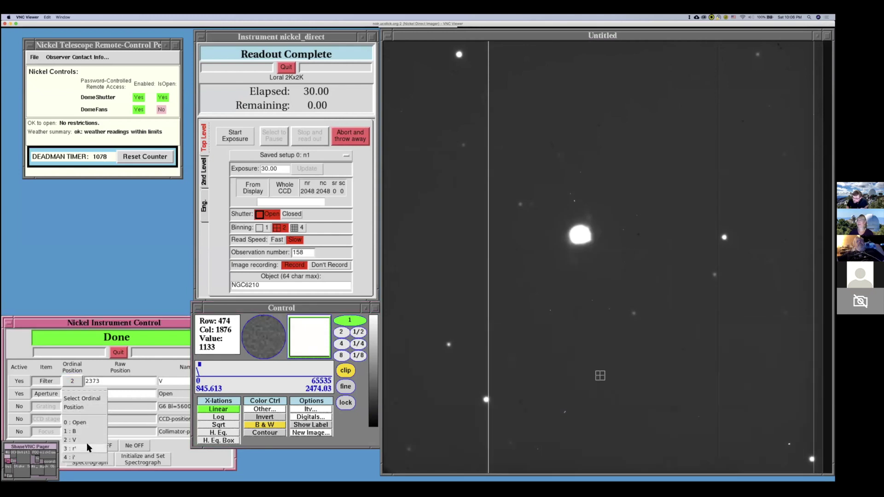
{"action": "left_click", "coordinate": [88, 456]}
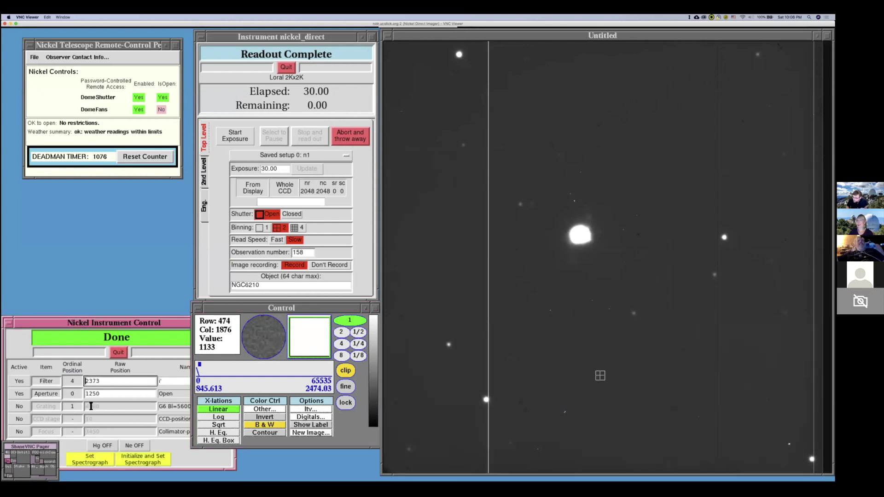
{"action": "left_click", "coordinate": [73, 381]}
{"action": "left_click", "coordinate": [82, 443]}
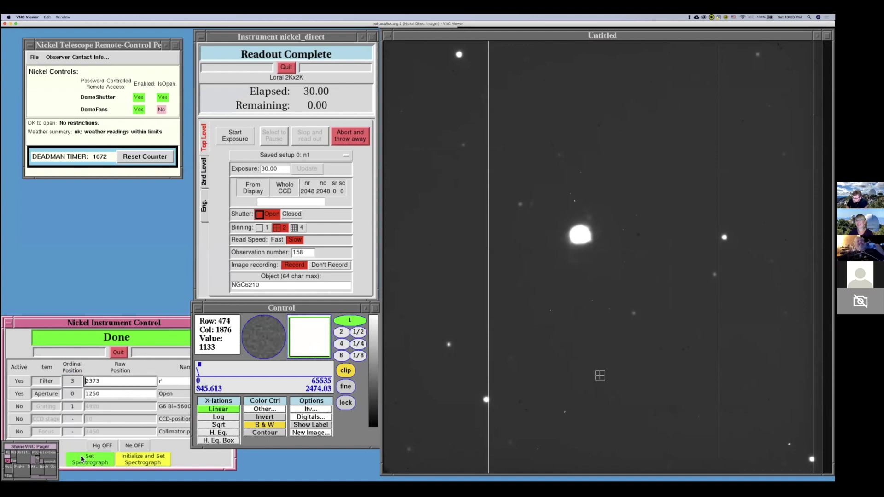
{"action": "left_click", "coordinate": [82, 458]}
{"action": "left_click", "coordinate": [235, 137]}
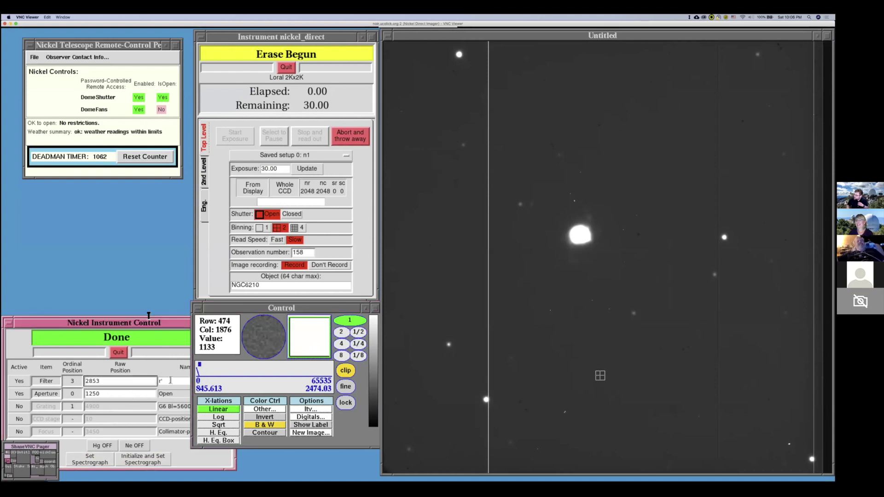
- Stretch the image display from 0 up to about 33760, and narrow its upper limit to about 5645
{"action": "left_click", "coordinate": [198, 366]}
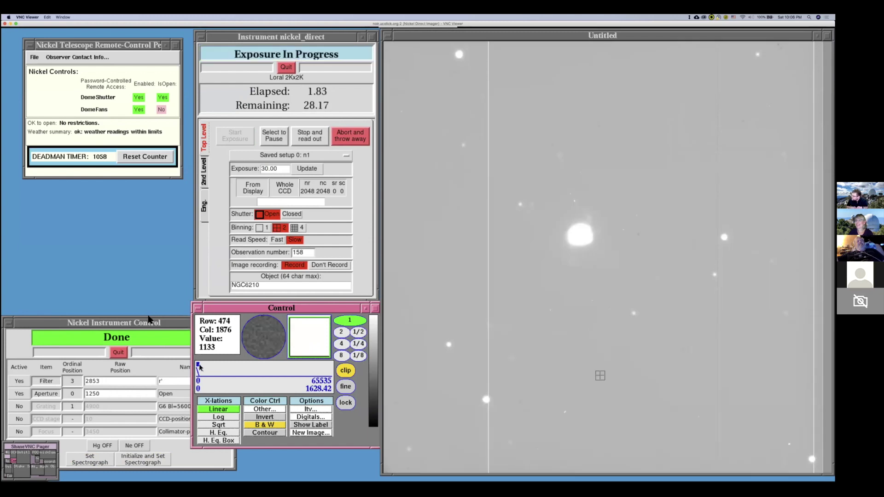
{"action": "left_click_drag", "start_coordinate": [198, 366], "coordinate": [258, 364]}
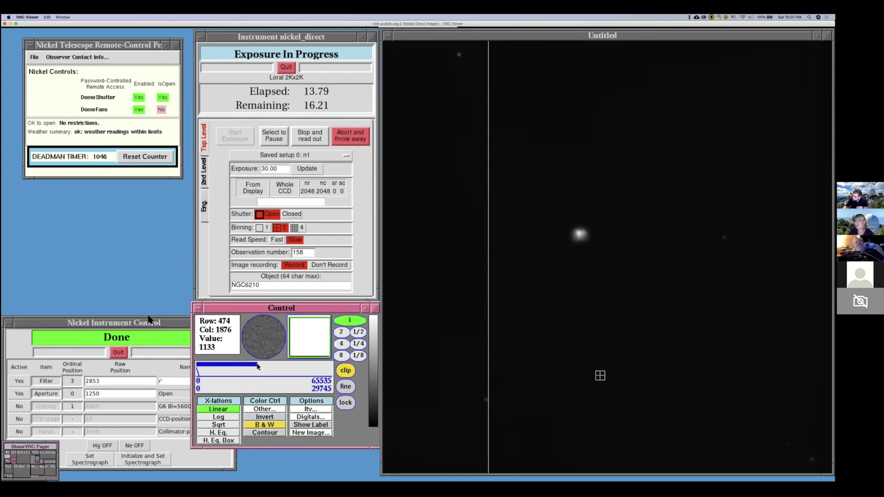
{"action": "left_click_drag", "start_coordinate": [258, 367], "coordinate": [266, 366]}
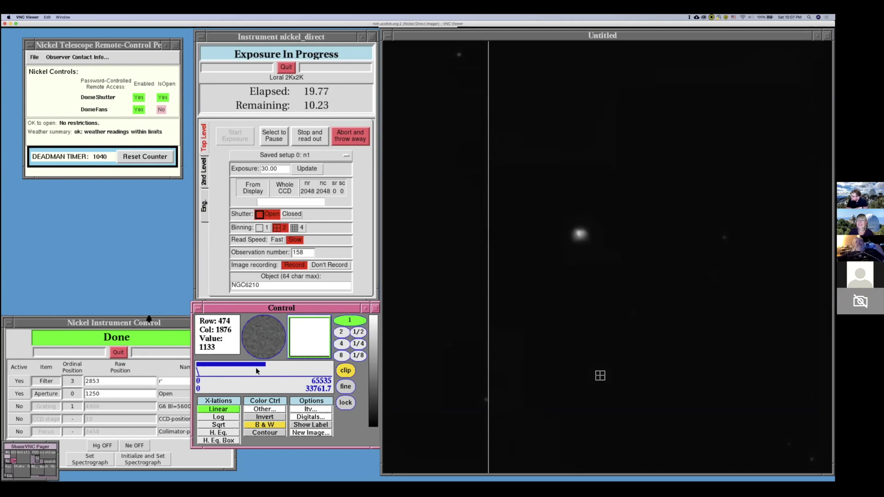
{"action": "left_click_drag", "start_coordinate": [264, 366], "coordinate": [222, 367]}
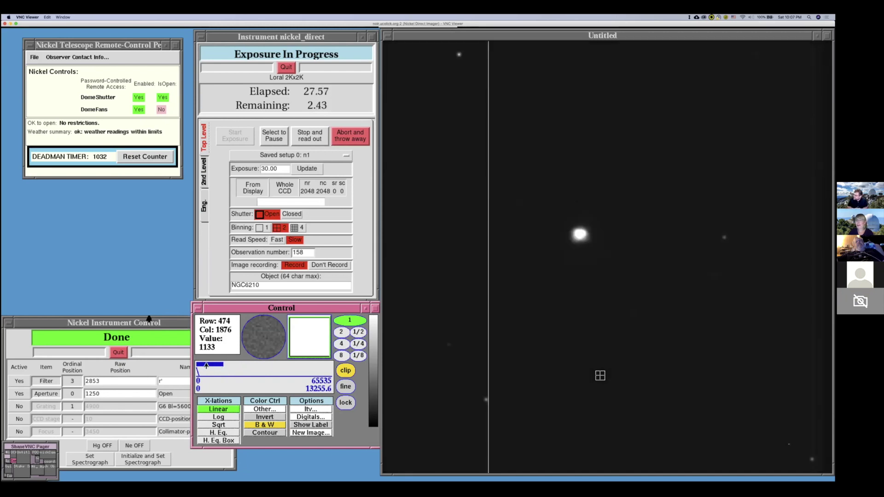
{"action": "left_click_drag", "start_coordinate": [225, 367], "coordinate": [209, 367]}
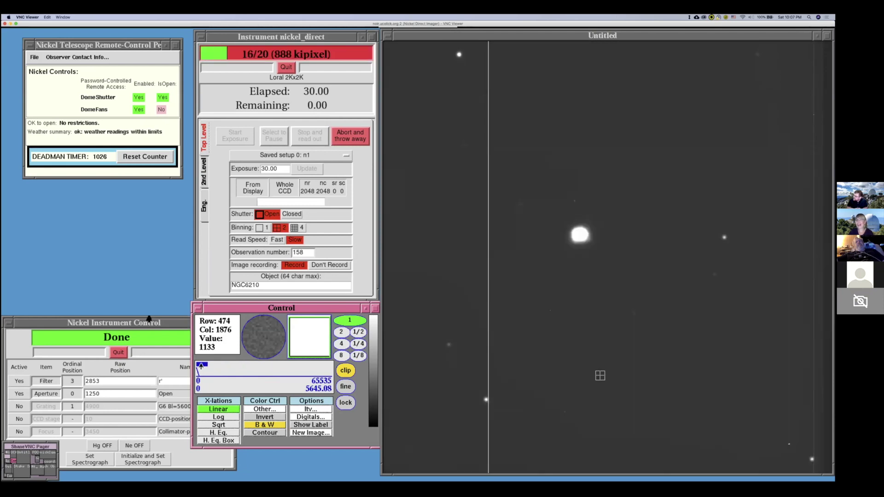
{"action": "left_click_drag", "start_coordinate": [200, 366], "coordinate": [199, 366]}
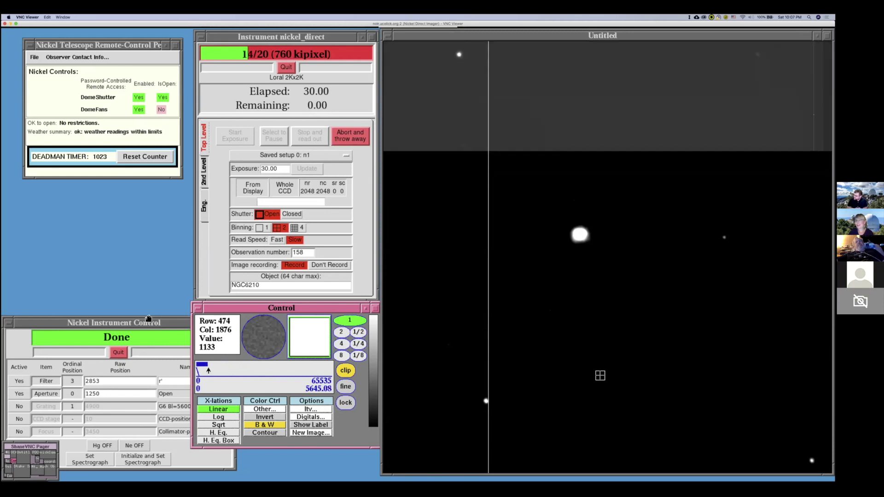
- Try logarithmic display scaling with the upper limit at about 23190, and switch the scaling to square root
{"action": "left_click", "coordinate": [216, 415]}
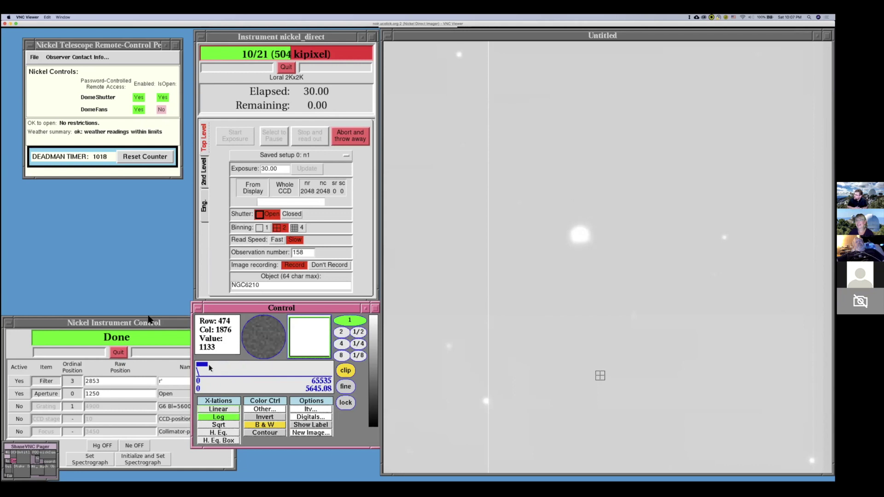
{"action": "left_click_drag", "start_coordinate": [210, 368], "coordinate": [246, 370]}
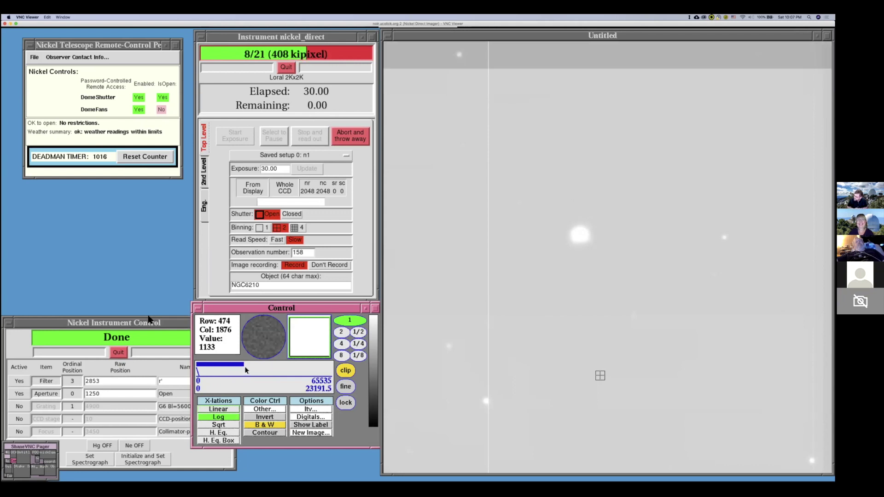
{"action": "left_click", "coordinate": [210, 425]}
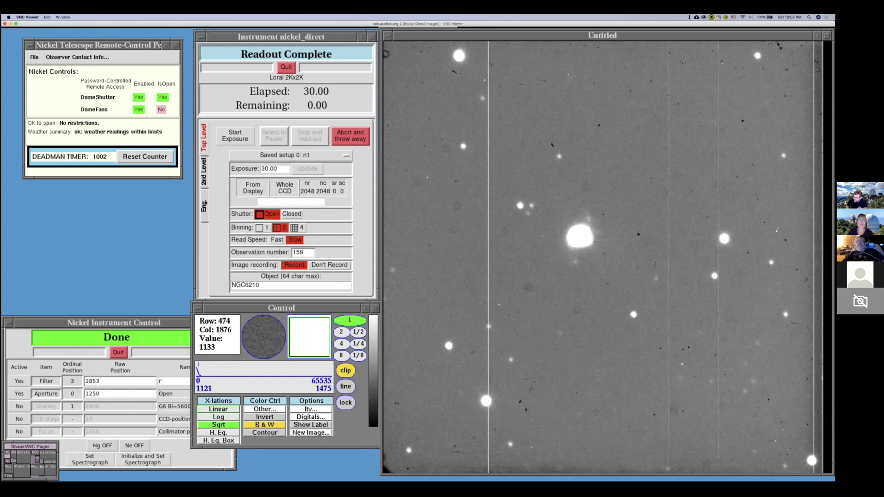
- Move the filter wheel to position 4 (i') and start a 30-second exposure of NGC6210
{"action": "left_click", "coordinate": [78, 381]}
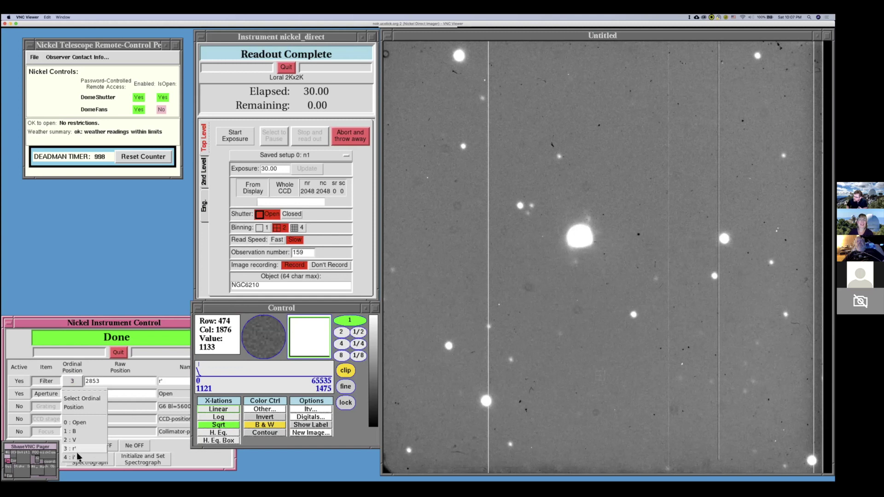
{"action": "left_click", "coordinate": [87, 400]}
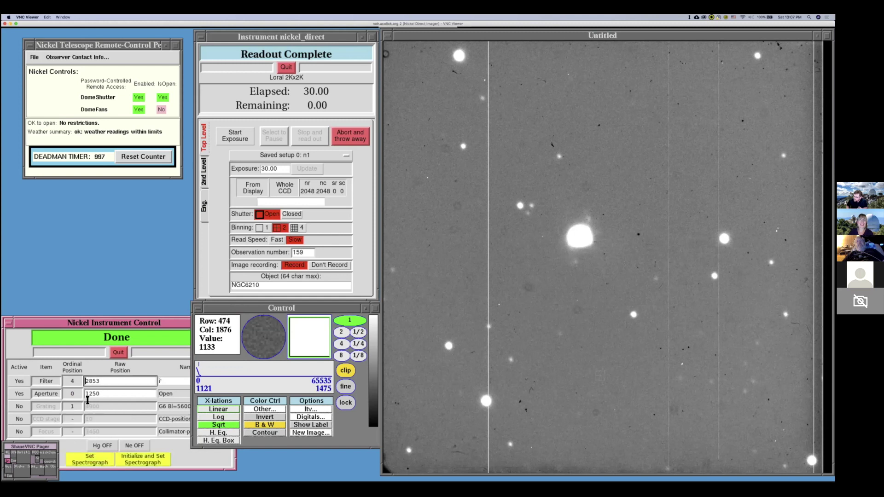
{"action": "left_click", "coordinate": [93, 464]}
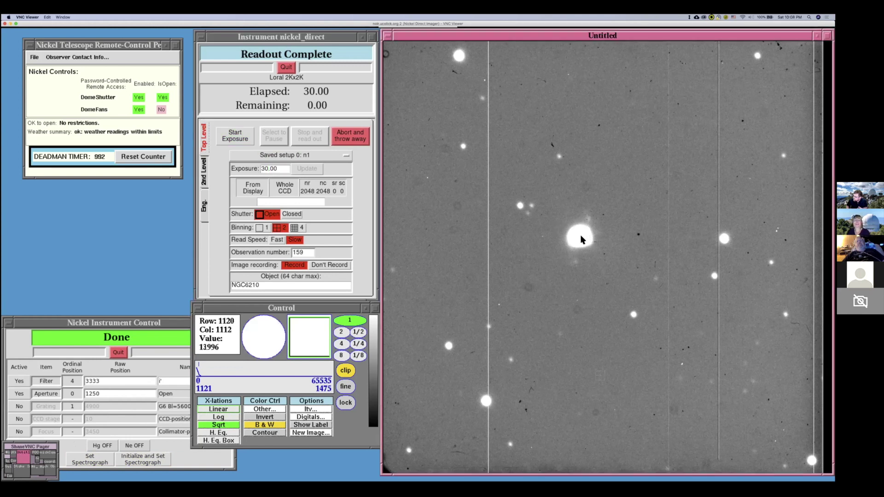
{"action": "left_click", "coordinate": [234, 136]}
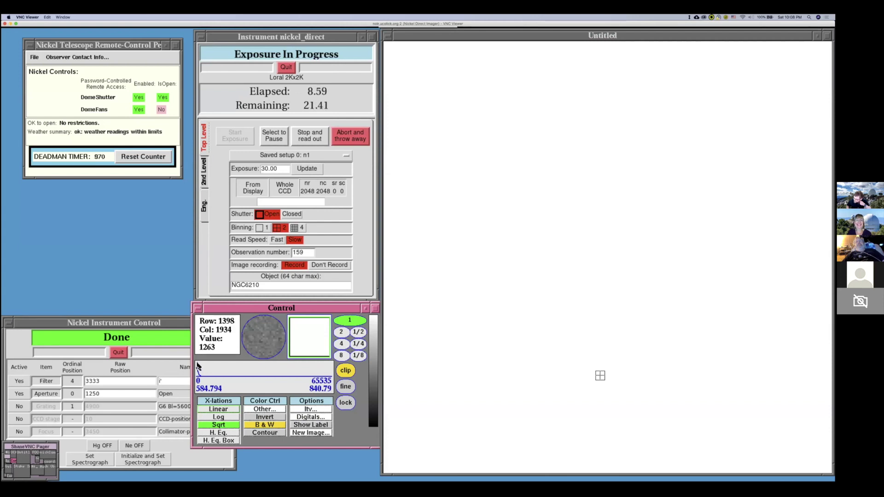
- Adjust the display range of the i' image of NGC6210 to about 1480 to 2816
{"action": "left_click_drag", "start_coordinate": [199, 367], "coordinate": [215, 370]}
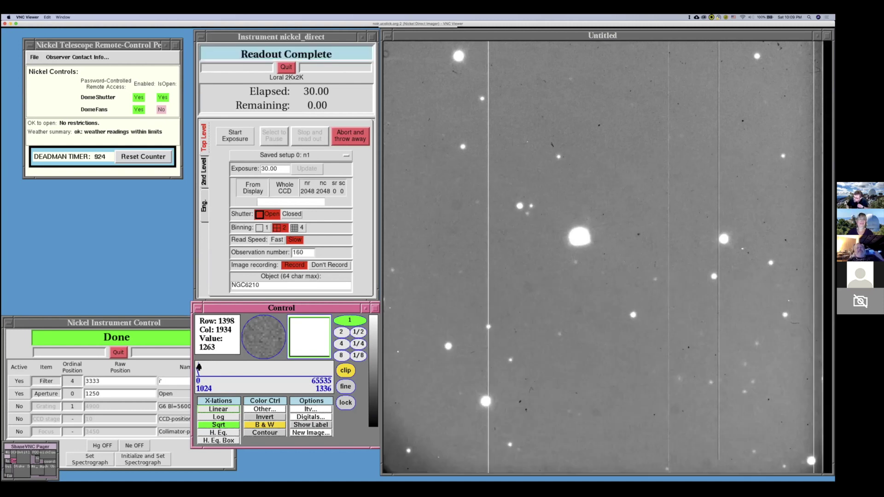
{"action": "left_click_drag", "start_coordinate": [198, 366], "coordinate": [201, 366]}
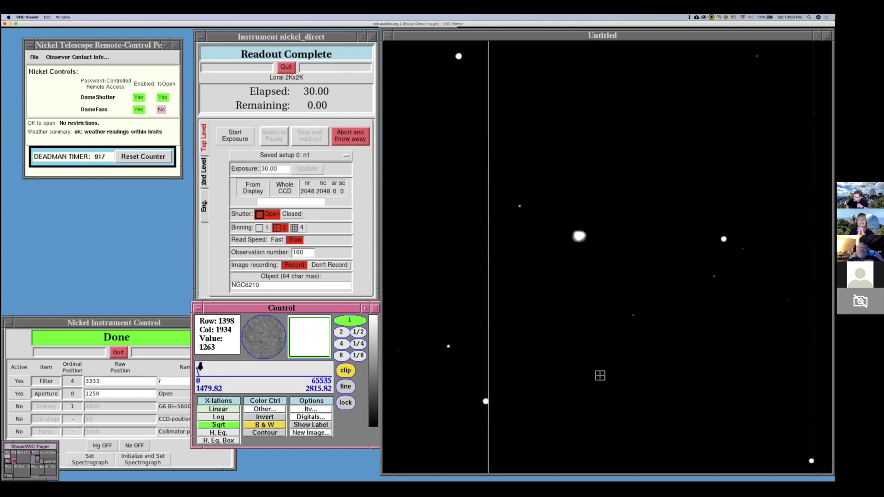
- Move the filter wheel to position 1 (B) and start a 30-second exposure of NGC6210
{"action": "left_click", "coordinate": [77, 383]}
{"action": "left_click", "coordinate": [79, 391]}
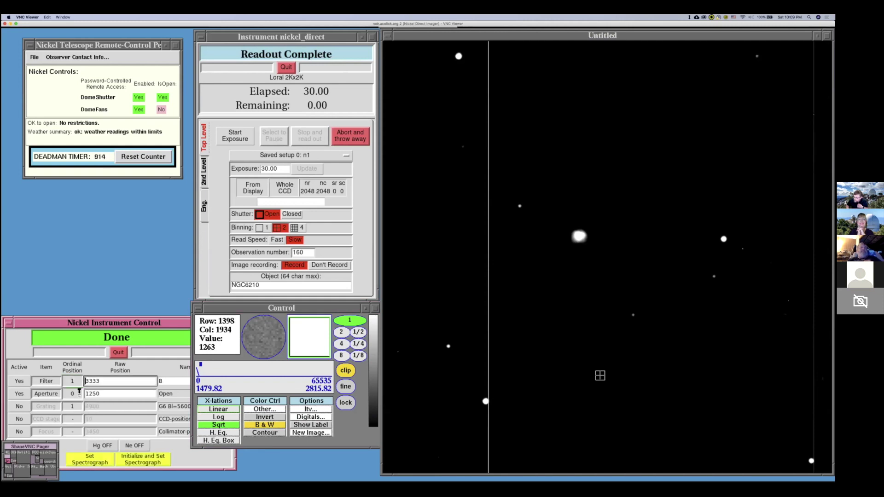
{"action": "left_click", "coordinate": [88, 459]}
{"action": "left_click", "coordinate": [240, 146]}
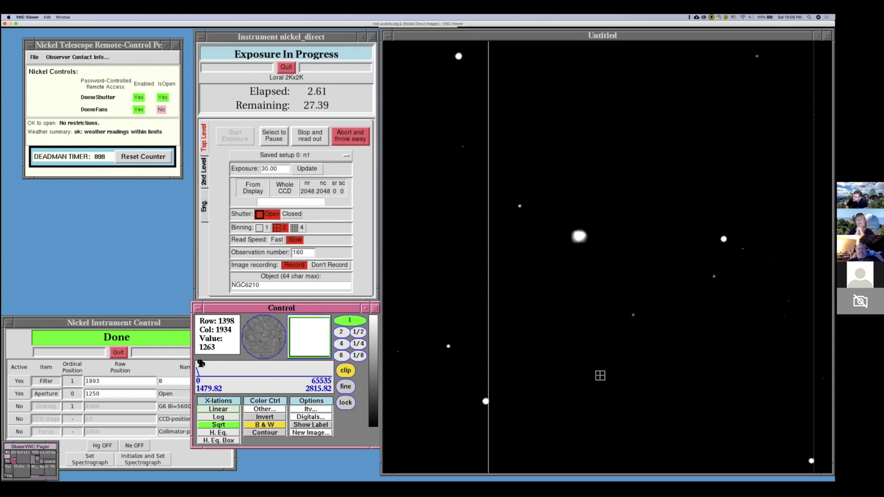
- Raise the upper display limit of the i' image of NGC6210 to about 6410
{"action": "left_click_drag", "start_coordinate": [203, 363], "coordinate": [211, 367]}
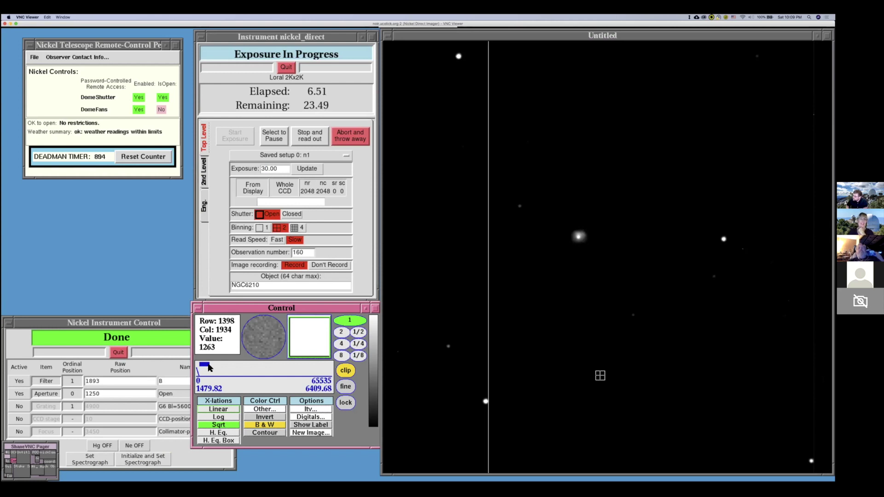
{"action": "left_click_drag", "start_coordinate": [208, 367], "coordinate": [211, 367]}
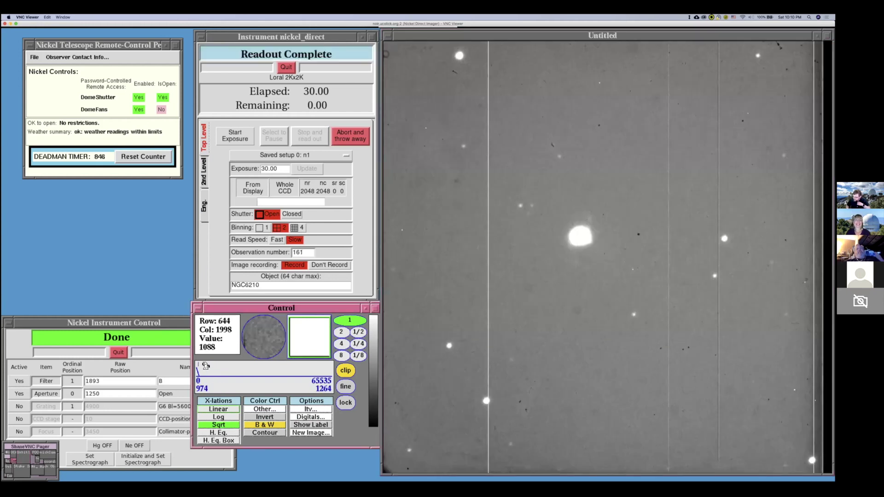
- Adjust the display range of the B image of NGC6210 to about 0 to 6209 and lock it
{"action": "left_click_drag", "start_coordinate": [201, 366], "coordinate": [200, 368]}
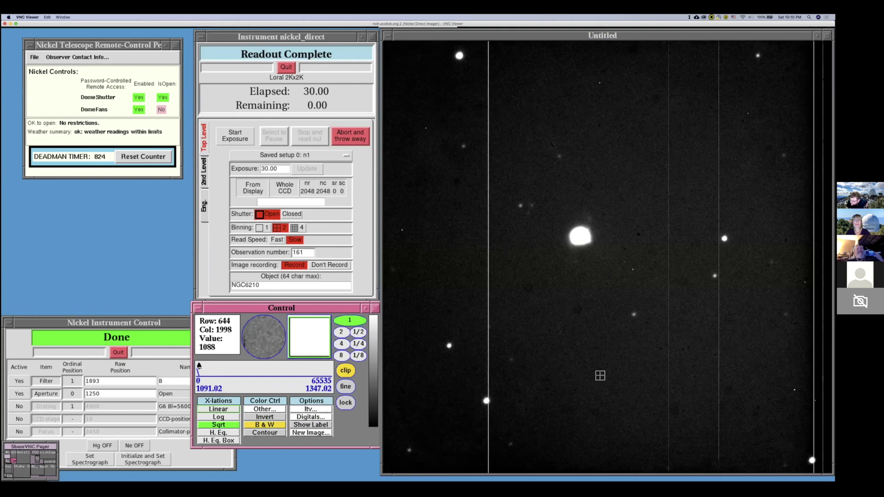
{"action": "left_click_drag", "start_coordinate": [199, 366], "coordinate": [201, 367]}
{"action": "mouse_move", "coordinate": [200, 367]}
{"action": "left_mouse_down"}
{"action": "mouse_move", "coordinate": [211, 368]}
{"action": "mouse_move", "coordinate": [202, 366]}
{"action": "left_mouse_up"}
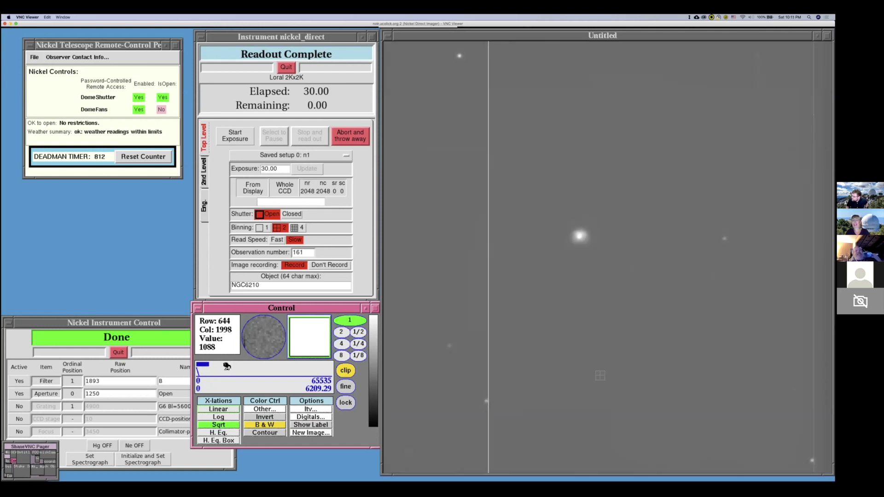
{"action": "left_click", "coordinate": [307, 433]}
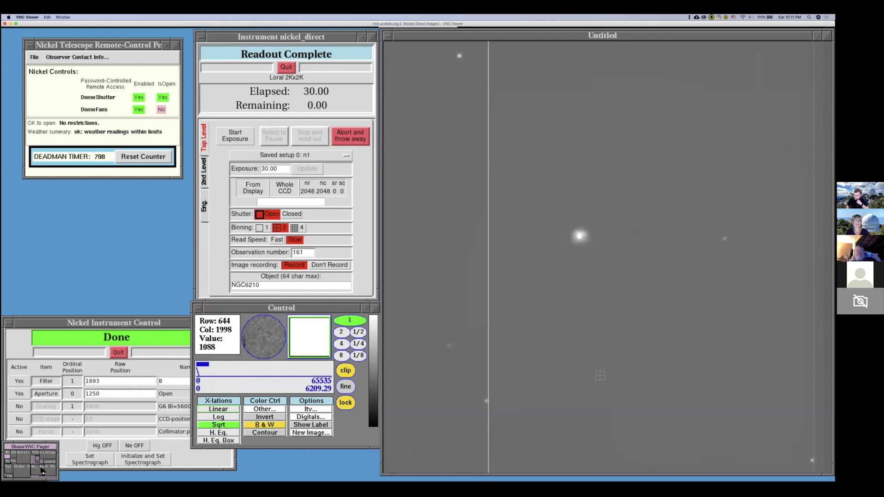
- Examine the guide camera's view of the star field and return to the science image
{"action": "left_click", "coordinate": [25, 470]}
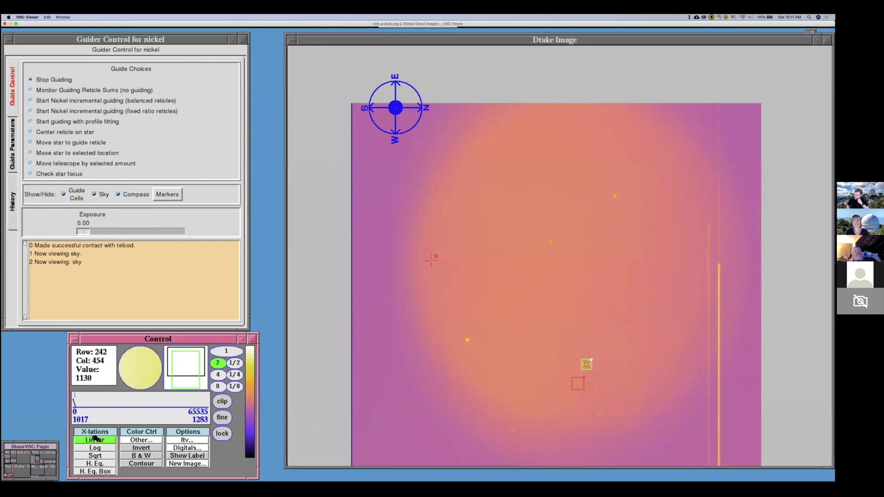
{"action": "left_click", "coordinate": [20, 457]}
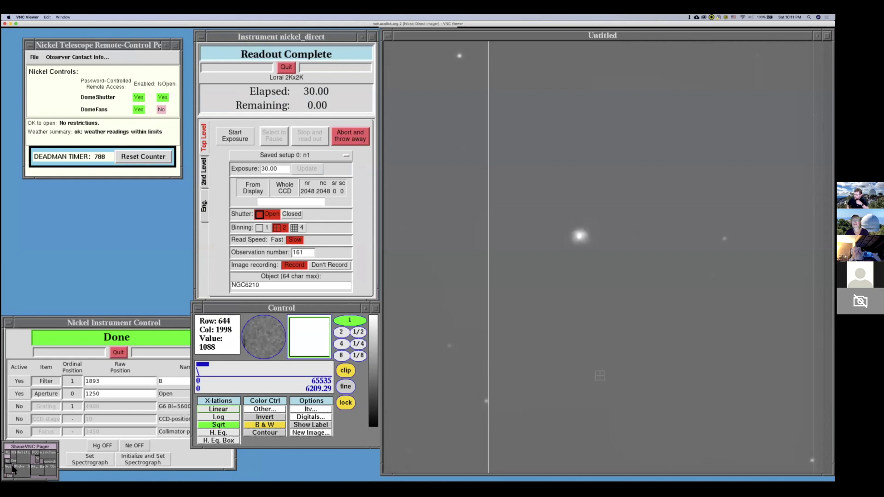
{"action": "left_click", "coordinate": [20, 470]}
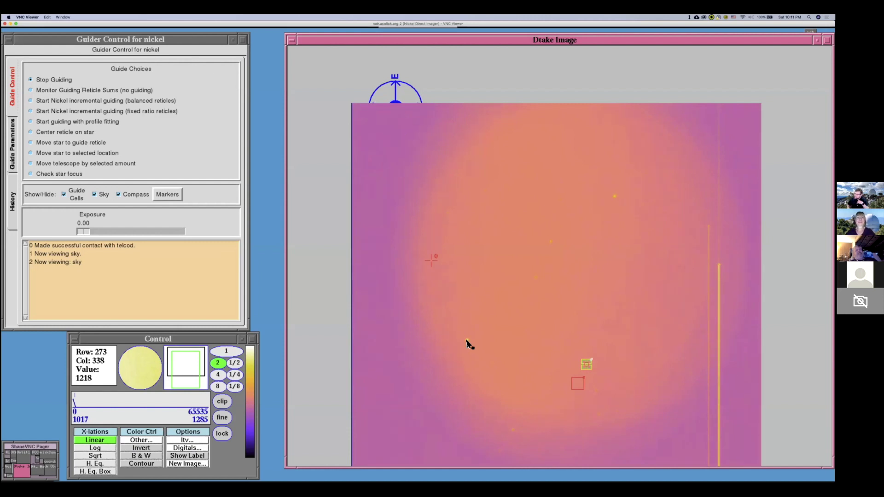
{"action": "left_click", "coordinate": [22, 459]}
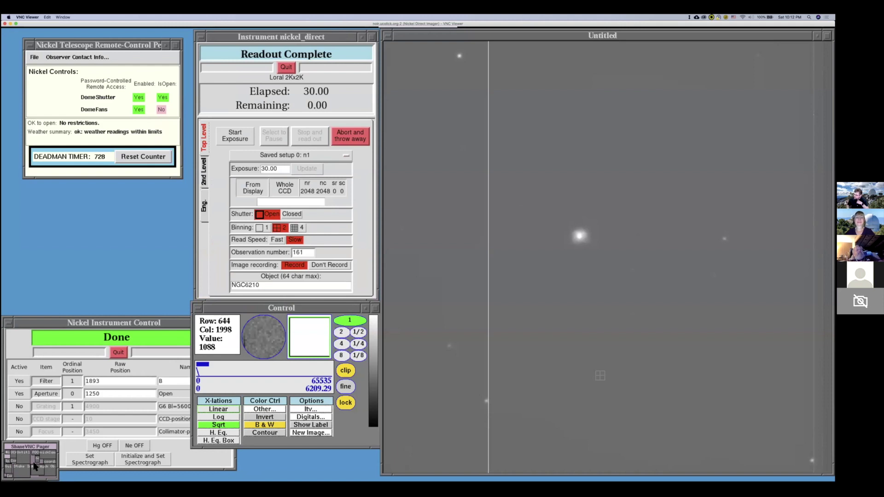
{"action": "left_click", "coordinate": [86, 381]}
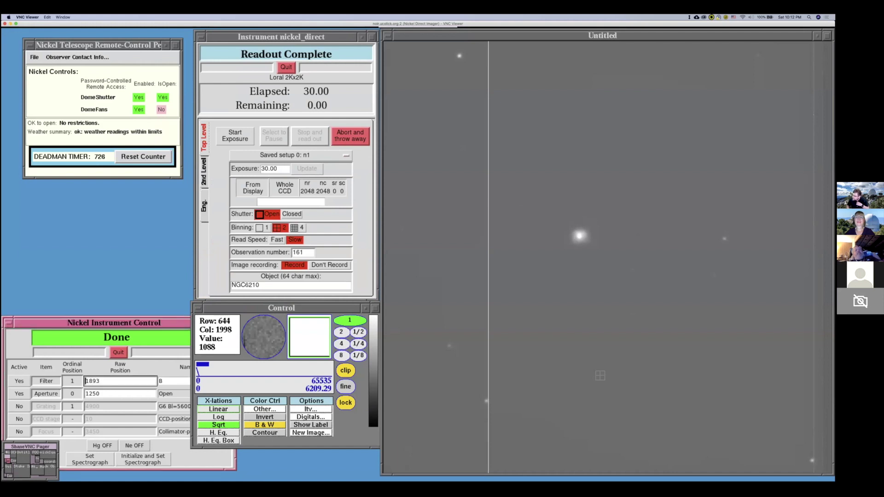
{"action": "left_click", "coordinate": [399, 394]}
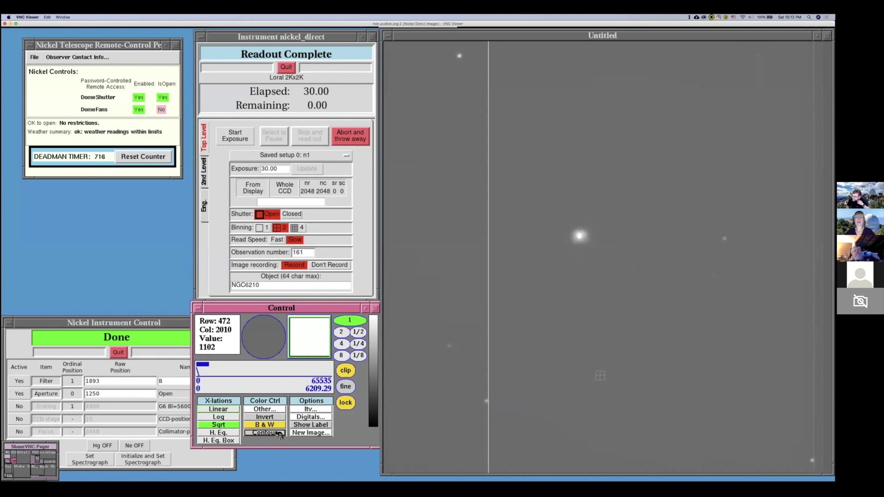
- Open the list of recorded images, refresh it, and display image d159
{"action": "left_click", "coordinate": [303, 434]}
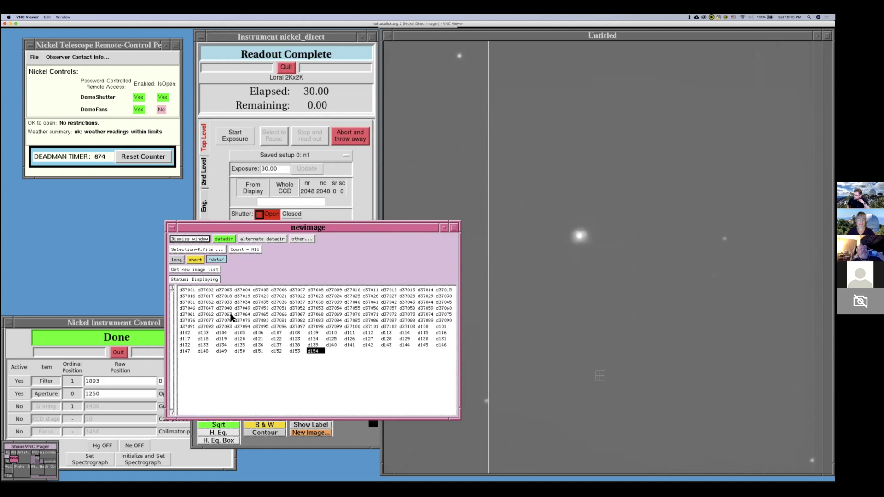
{"action": "left_click", "coordinate": [201, 271]}
{"action": "left_click", "coordinate": [419, 351]}
{"action": "left_click", "coordinate": [406, 352]}
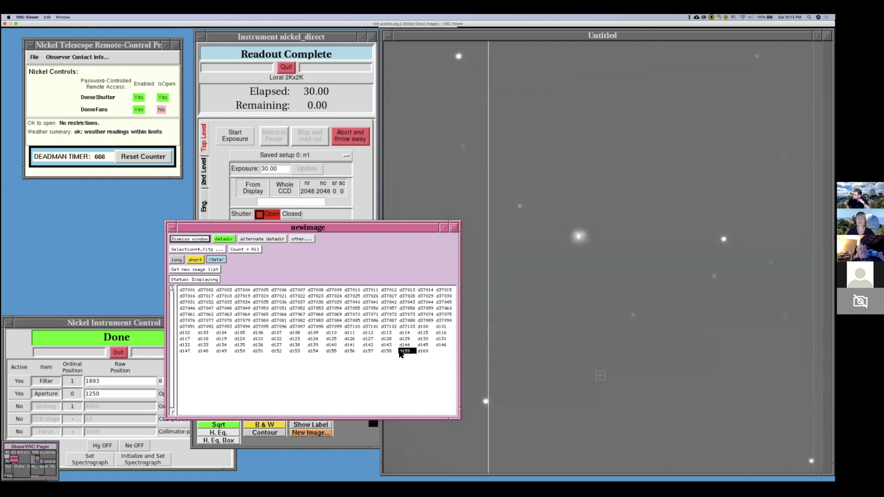
- Compare the NGC6210 images d157 through d160, finish on d159, and dismiss the image list
{"action": "left_click", "coordinate": [368, 352]}
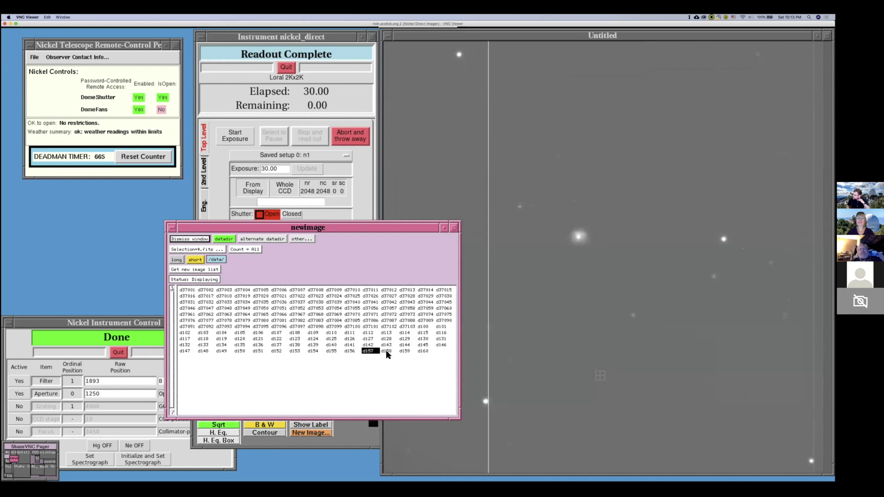
{"action": "left_click", "coordinate": [387, 351]}
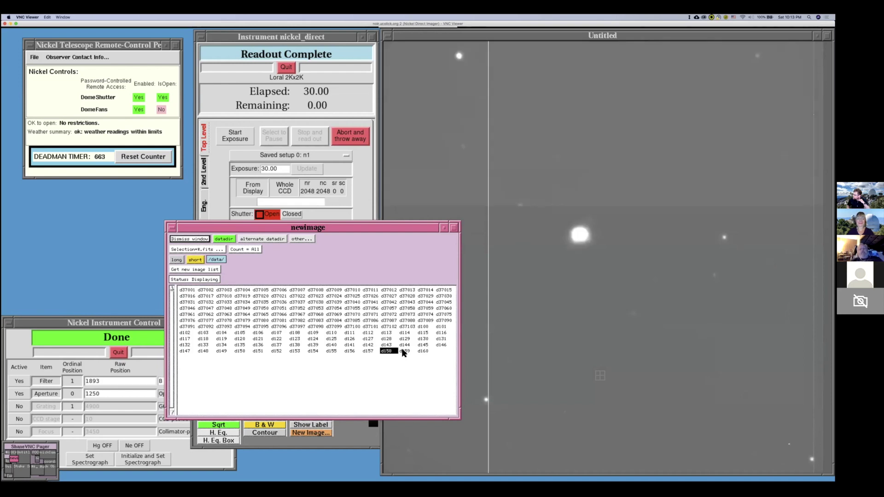
{"action": "left_click", "coordinate": [417, 350]}
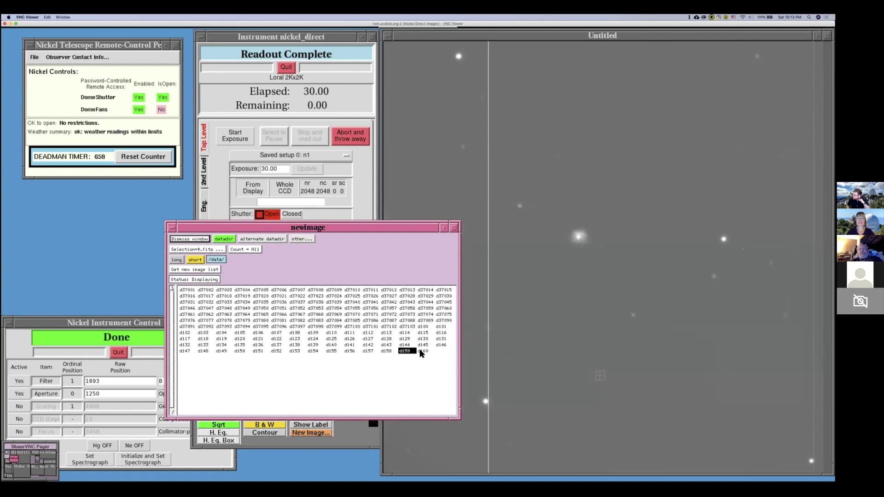
{"action": "left_click", "coordinate": [421, 351]}
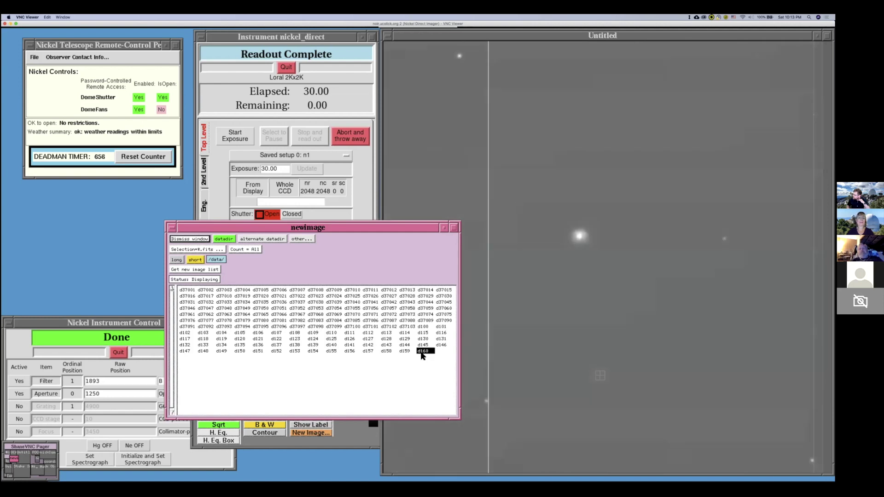
{"action": "left_click", "coordinate": [407, 351]}
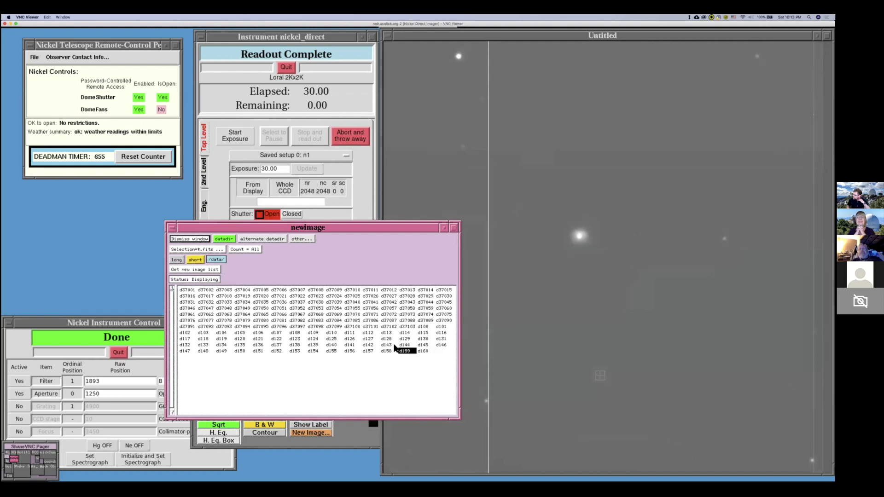
{"action": "left_click", "coordinate": [197, 240]}
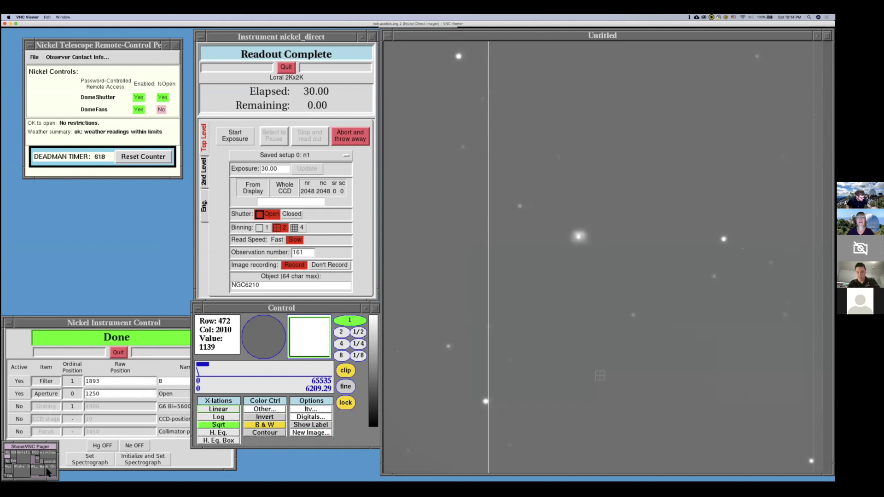
- Choose M51 in the public night star list and send its coordinates to POCO
{"action": "left_click", "coordinate": [55, 459]}
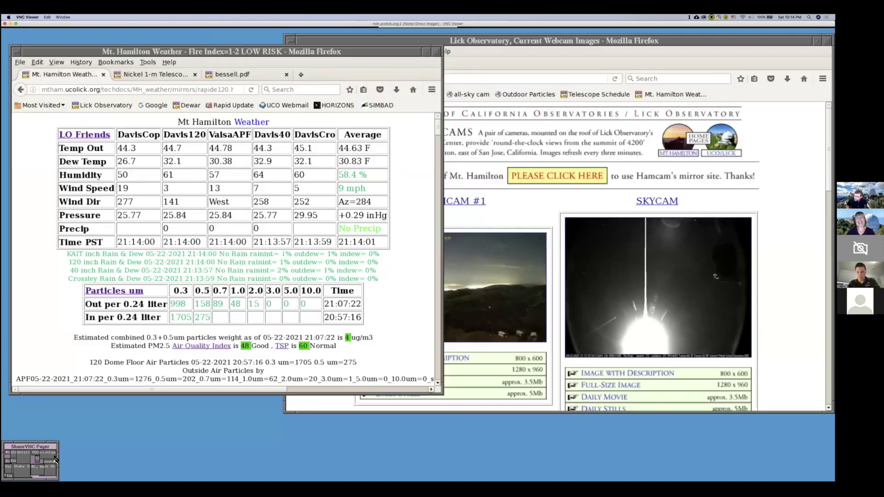
{"action": "left_click", "coordinate": [55, 458]}
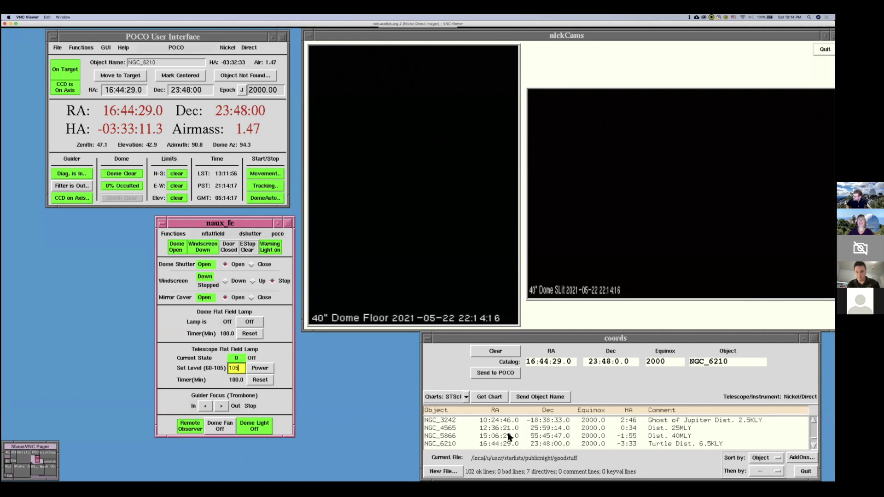
{"action": "scroll", "coordinate": [510, 438], "scroll_direction": "up", "scroll_amount": 5}
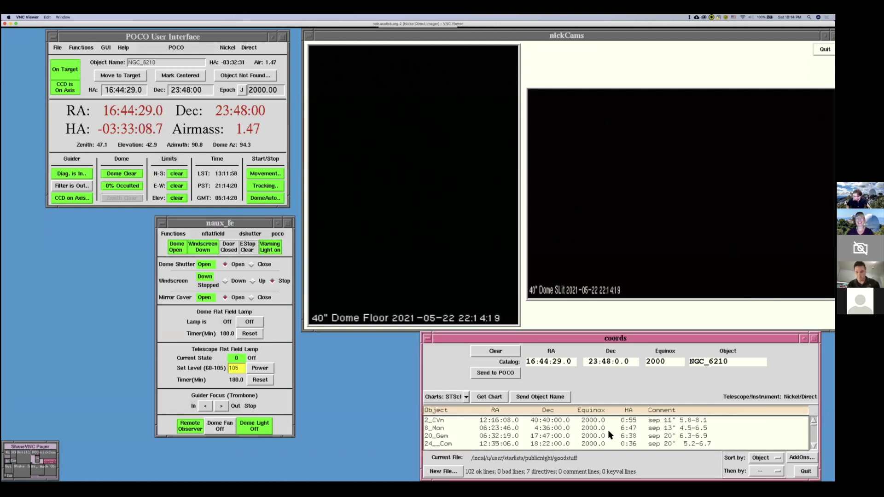
{"action": "scroll", "coordinate": [606, 434], "scroll_direction": "down", "scroll_amount": 5}
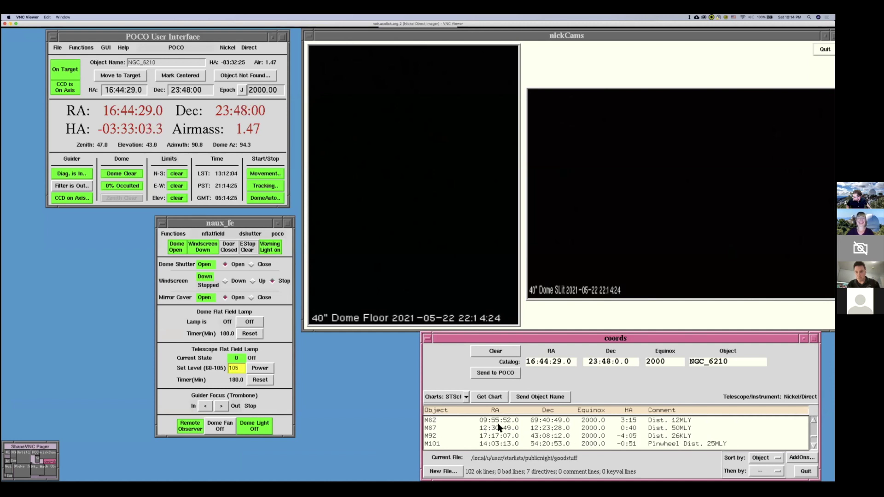
{"action": "scroll", "coordinate": [615, 432], "scroll_direction": "up", "scroll_amount": 5}
{"action": "scroll", "coordinate": [616, 432], "scroll_direction": "up", "scroll_amount": 1}
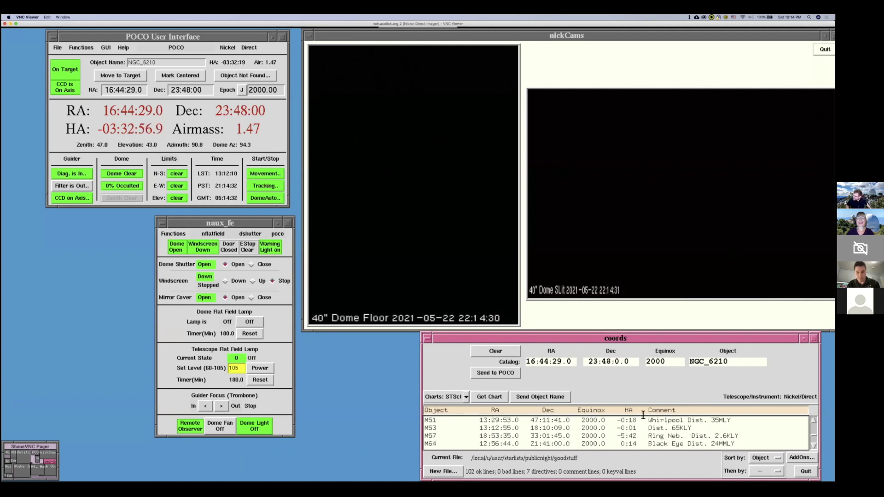
{"action": "left_click", "coordinate": [515, 421]}
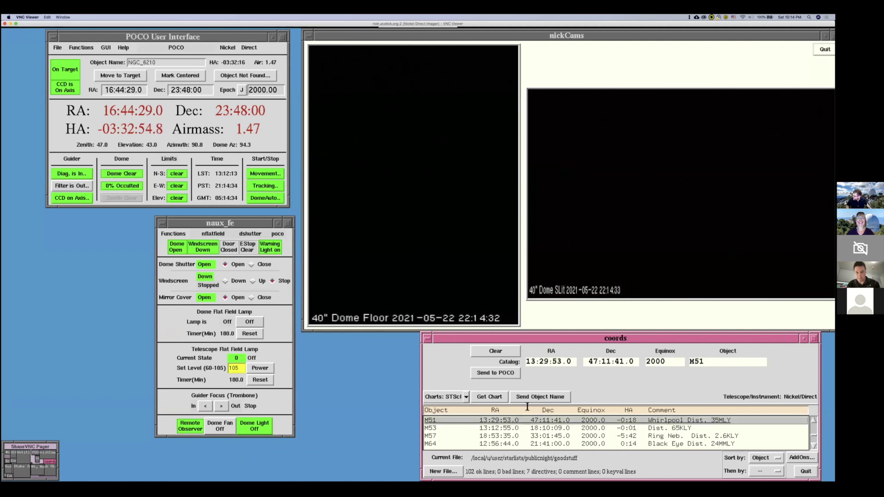
{"action": "left_click", "coordinate": [481, 374]}
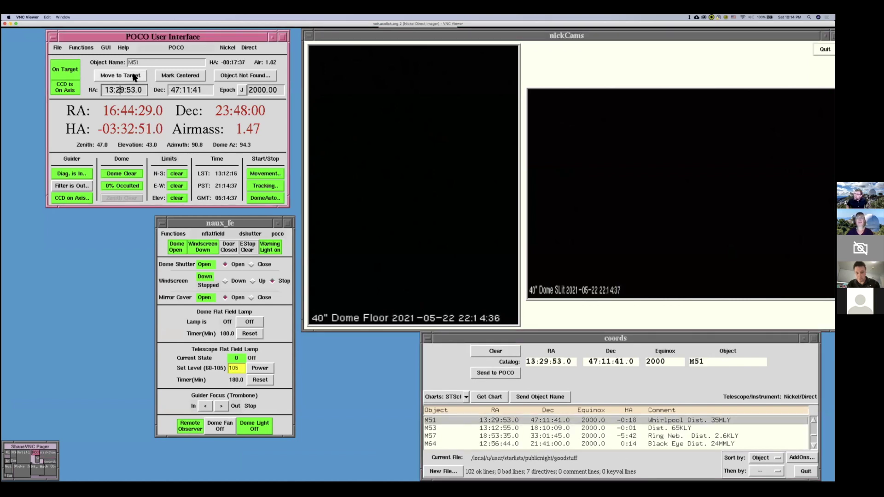
- Turn on the dome light and slew the telescope to M51
{"action": "left_click", "coordinate": [252, 426]}
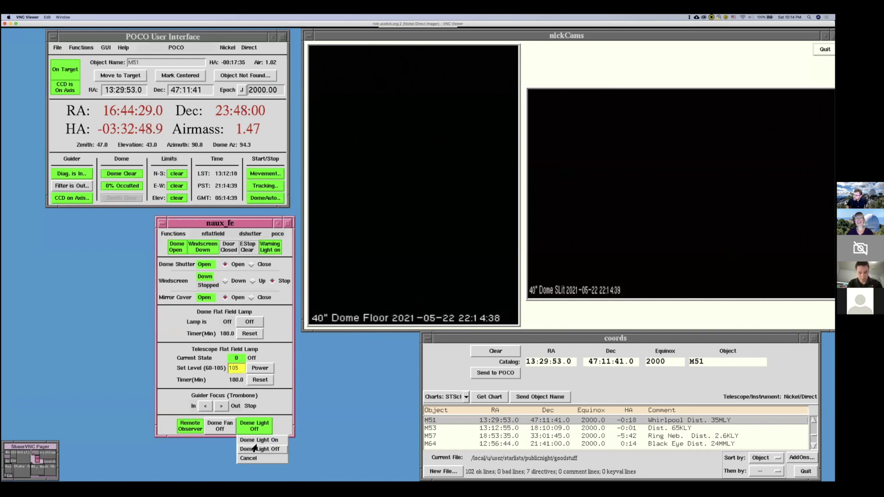
{"action": "left_click", "coordinate": [258, 440]}
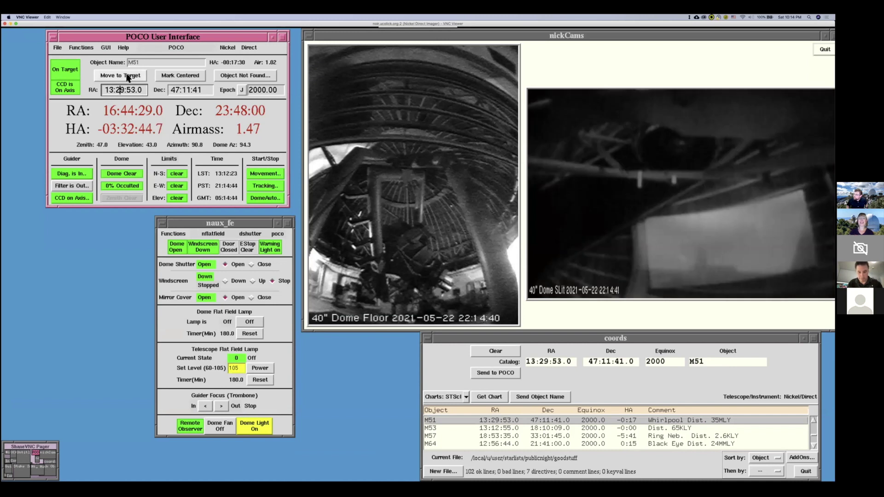
{"action": "left_click", "coordinate": [128, 76]}
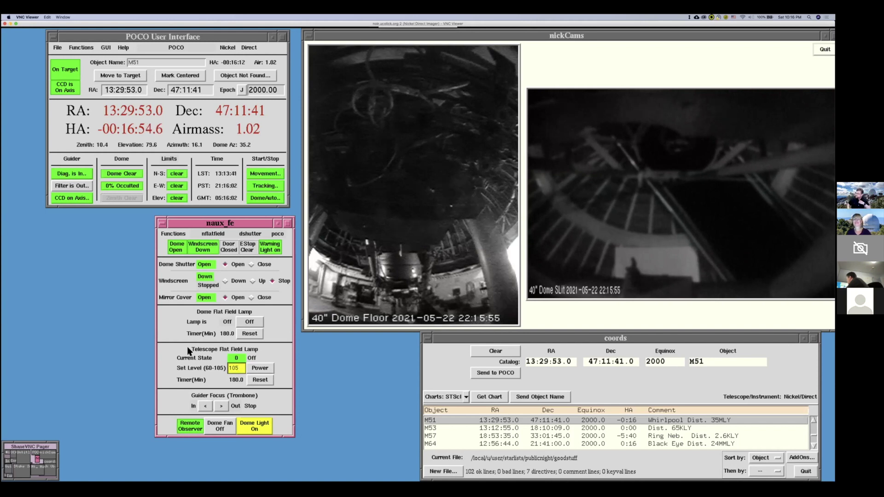
- Turn off the dome light
{"action": "left_click", "coordinate": [216, 369]}
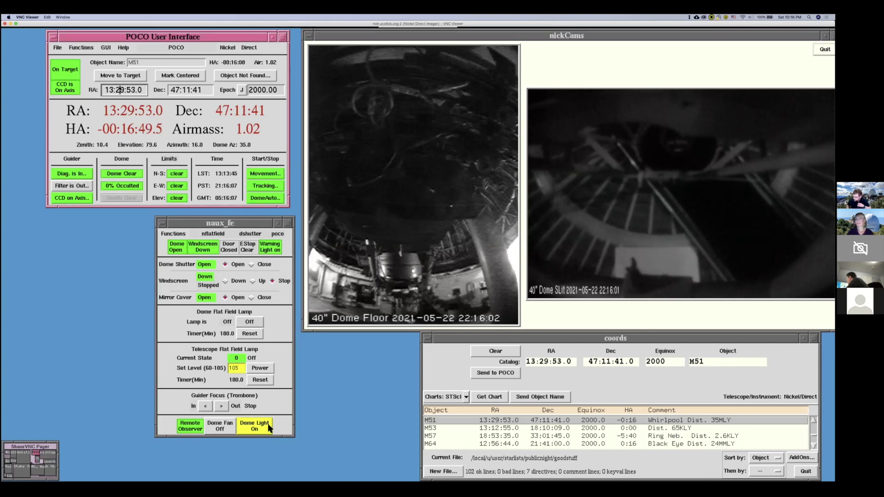
{"action": "left_click", "coordinate": [254, 426]}
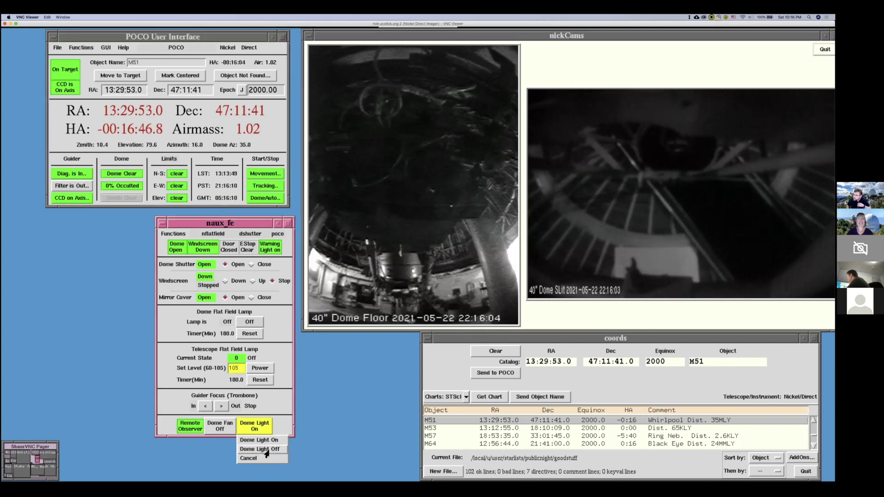
{"action": "left_click", "coordinate": [270, 449]}
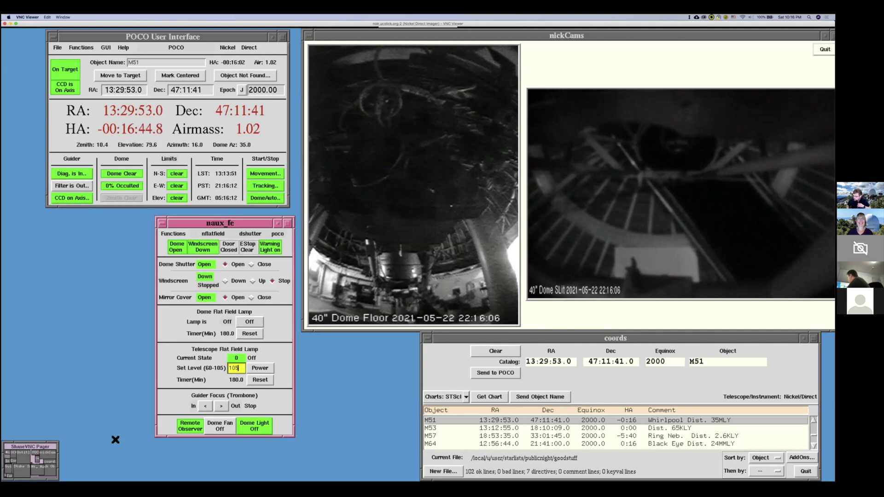
- Move the filter wheel to position 2 (V)
{"action": "left_click", "coordinate": [15, 459]}
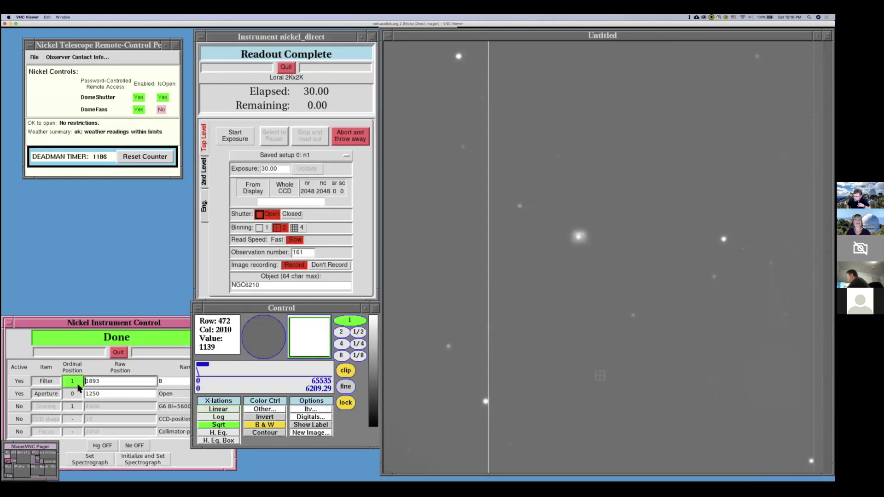
{"action": "left_click", "coordinate": [76, 386]}
{"action": "left_click", "coordinate": [82, 400]}
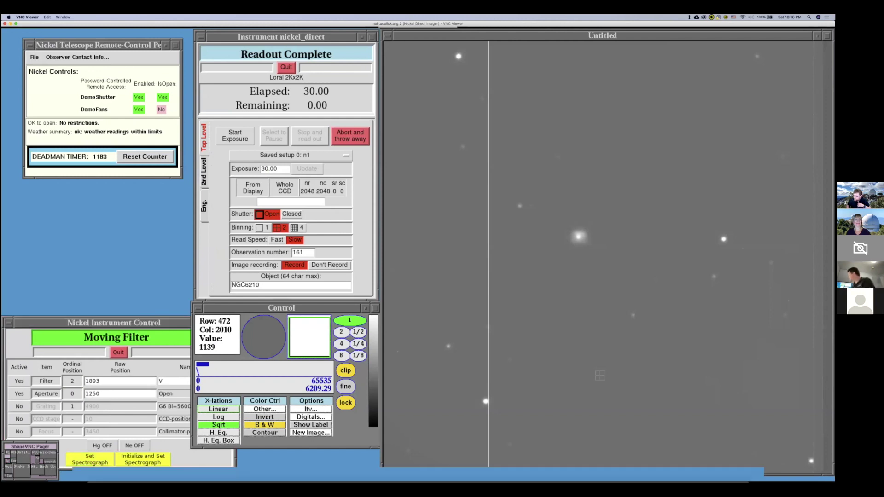
{"action": "left_click", "coordinate": [25, 472]}
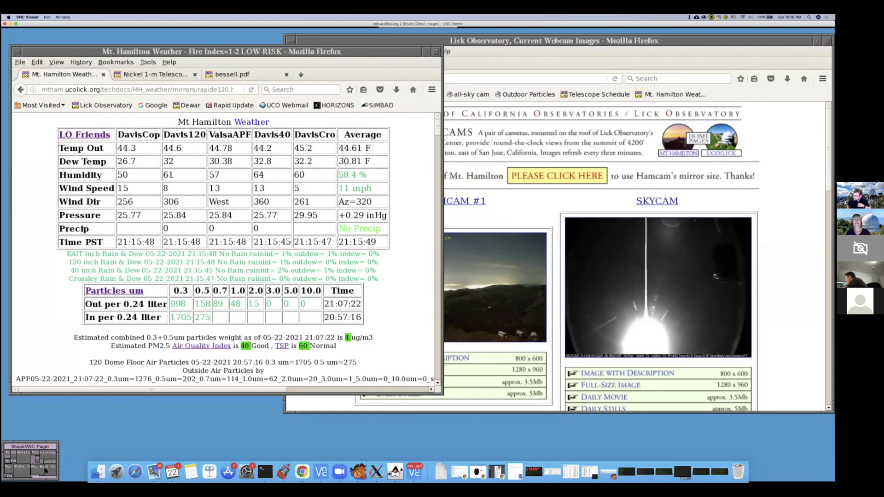
- Bring up the guider controls and set the guide camera exposure to 10.05
{"action": "left_click", "coordinate": [21, 469]}
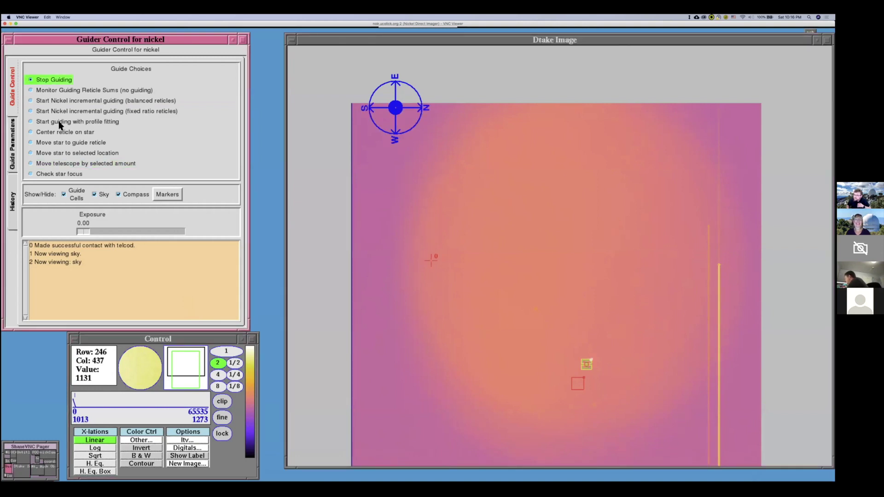
{"action": "left_click_drag", "start_coordinate": [83, 231], "coordinate": [86, 233]}
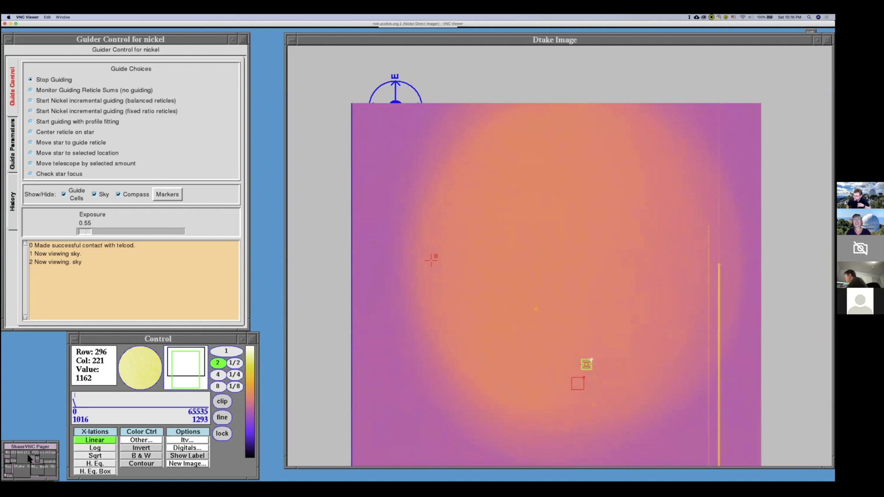
{"action": "left_click", "coordinate": [23, 466]}
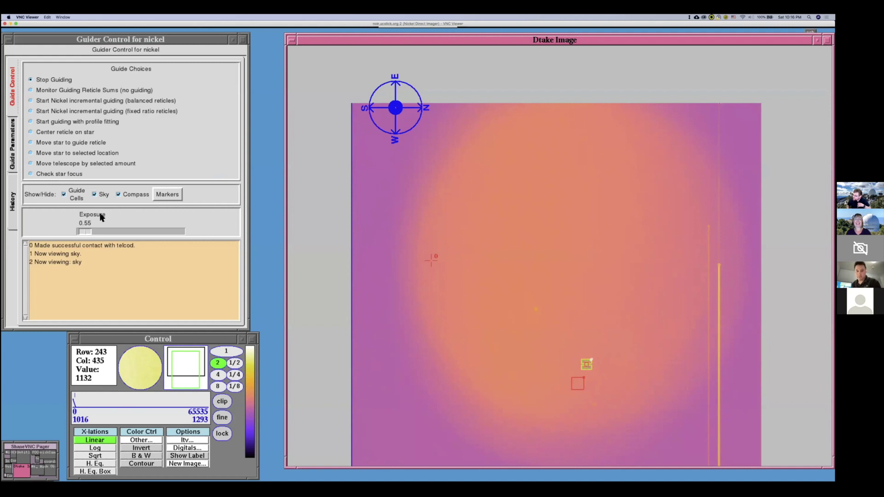
{"action": "left_click", "coordinate": [86, 232]}
{"action": "left_click_drag", "start_coordinate": [90, 232], "coordinate": [101, 233]}
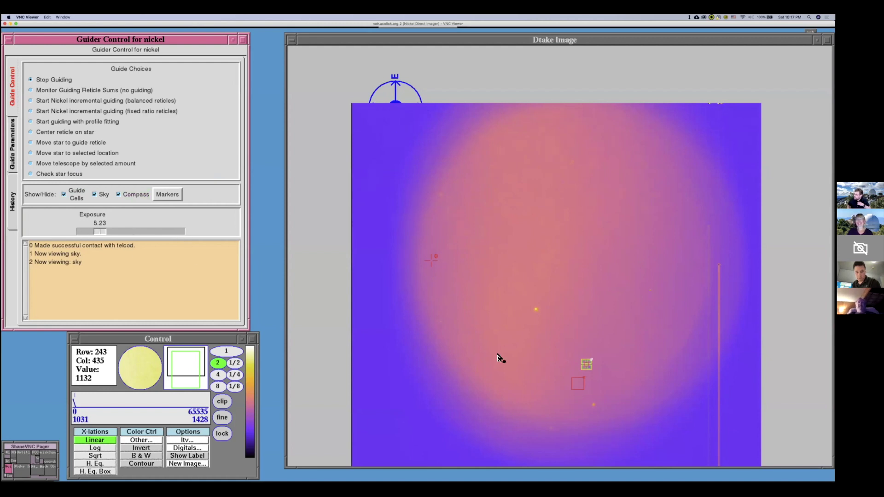
{"action": "left_click", "coordinate": [536, 313]}
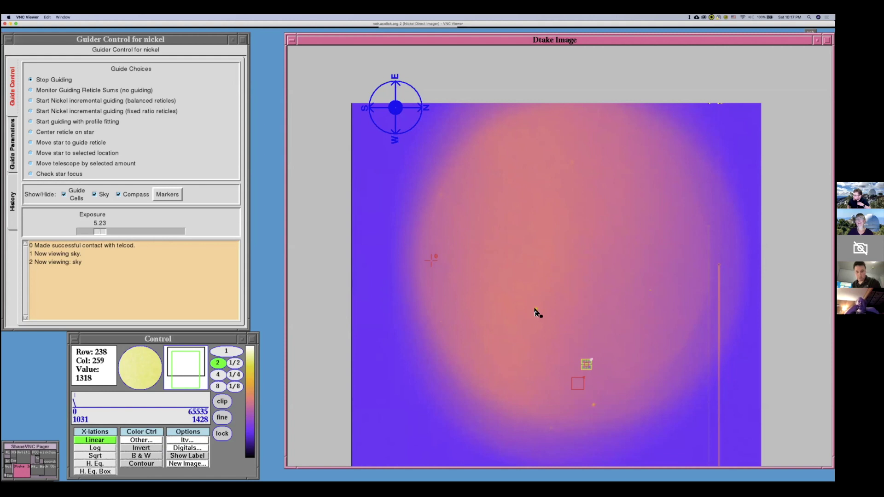
{"action": "left_click", "coordinate": [115, 225]}
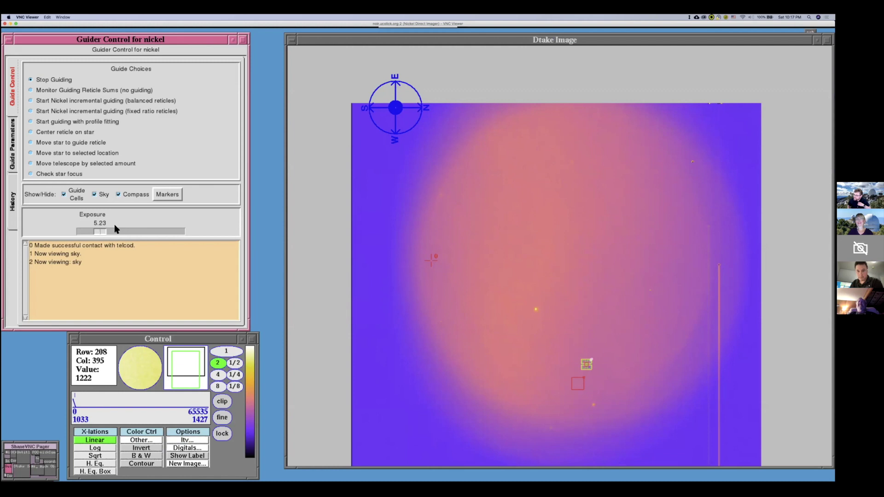
{"action": "left_click_drag", "start_coordinate": [99, 230], "coordinate": [103, 230]}
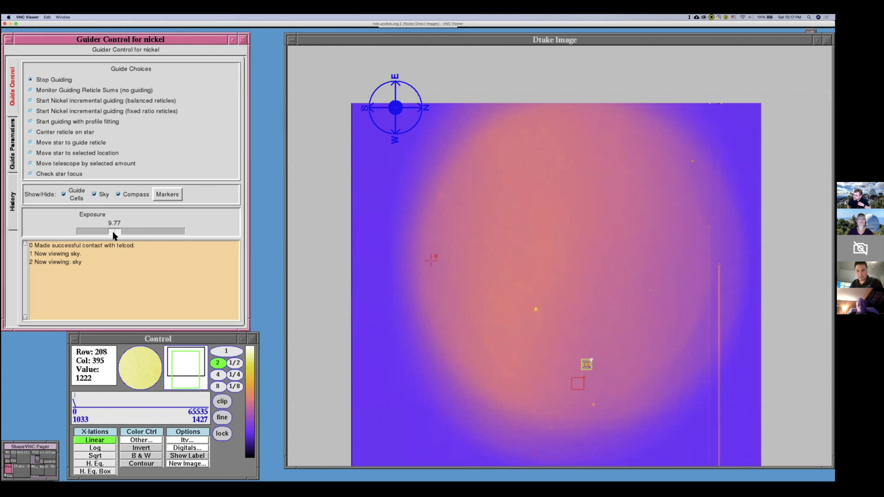
{"action": "left_click_drag", "start_coordinate": [113, 230], "coordinate": [113, 231]}
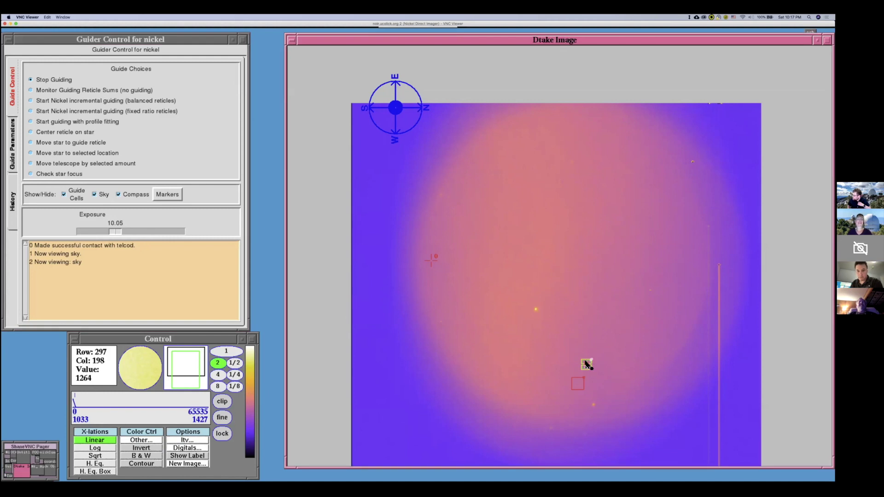
- Move the guide reticle onto the bright star near the middle of the guider field and magnify the view to 4
{"action": "left_click_drag", "start_coordinate": [587, 363], "coordinate": [534, 308]}
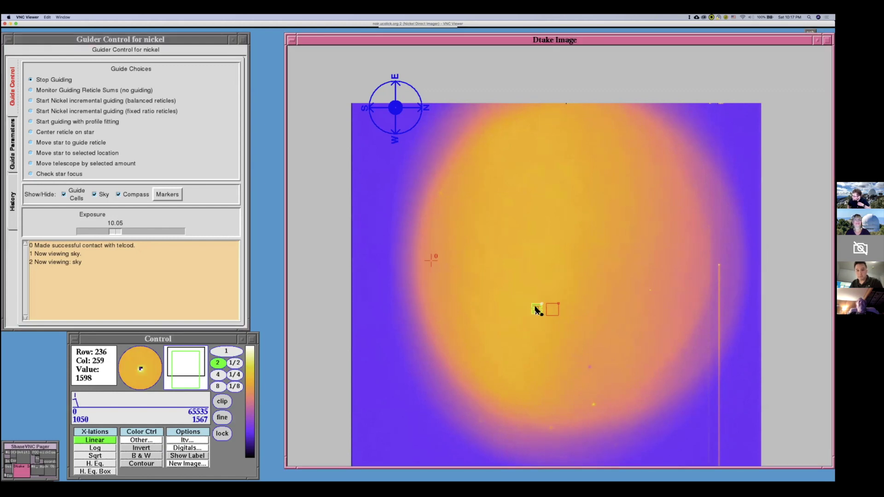
{"action": "left_click", "coordinate": [219, 376]}
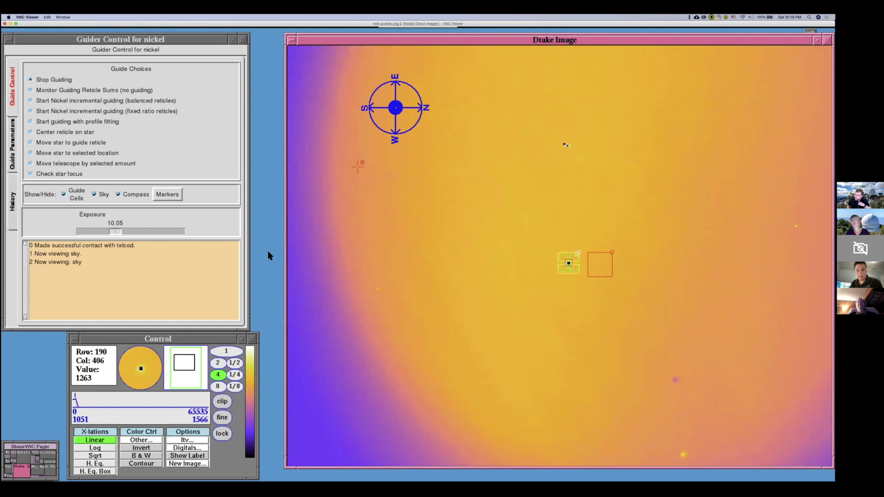
- Monitor the guiding reticle sums, check the reticle counts, and start Nickel incremental guiding with balanced reticles
{"action": "left_click", "coordinate": [102, 92]}
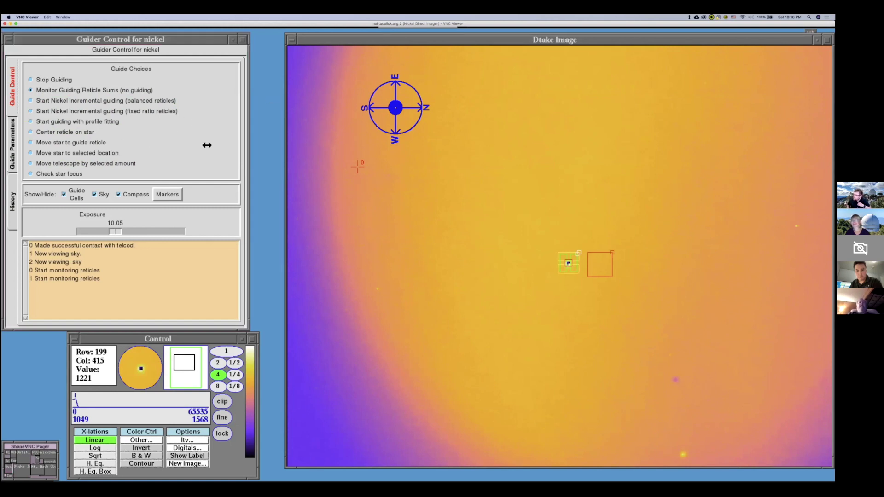
{"action": "left_click", "coordinate": [12, 207]}
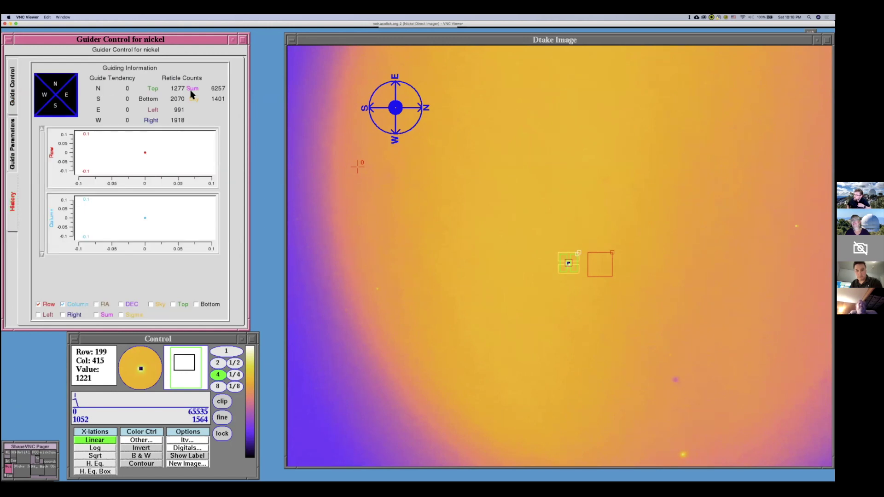
{"action": "left_click", "coordinate": [14, 96]}
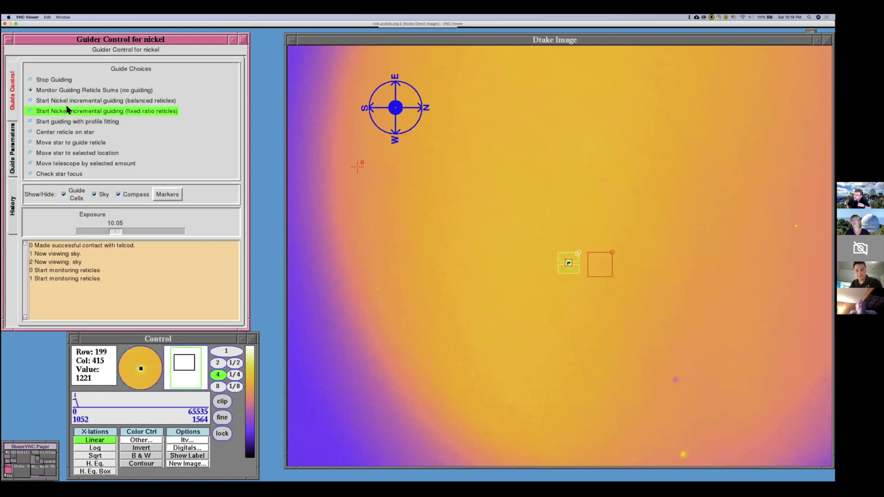
{"action": "left_click", "coordinate": [70, 103]}
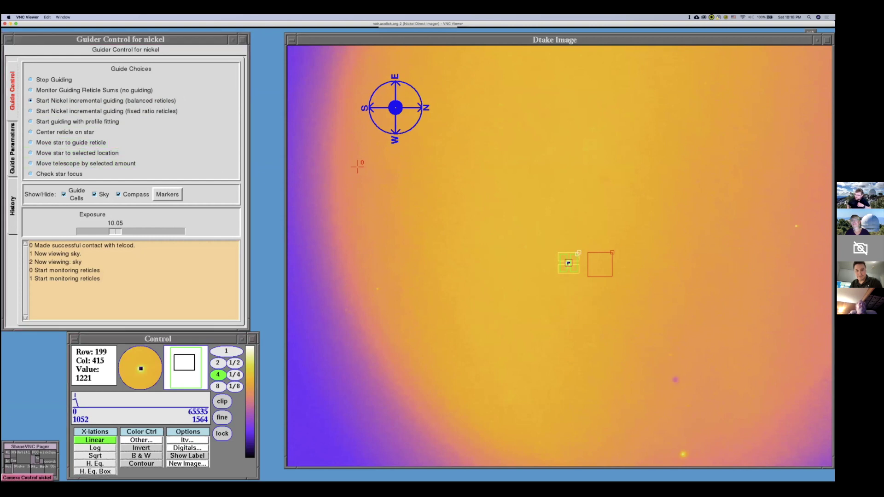
- Bring up the camera controls and change the object name for the exposure to M51
{"action": "left_click", "coordinate": [25, 458]}
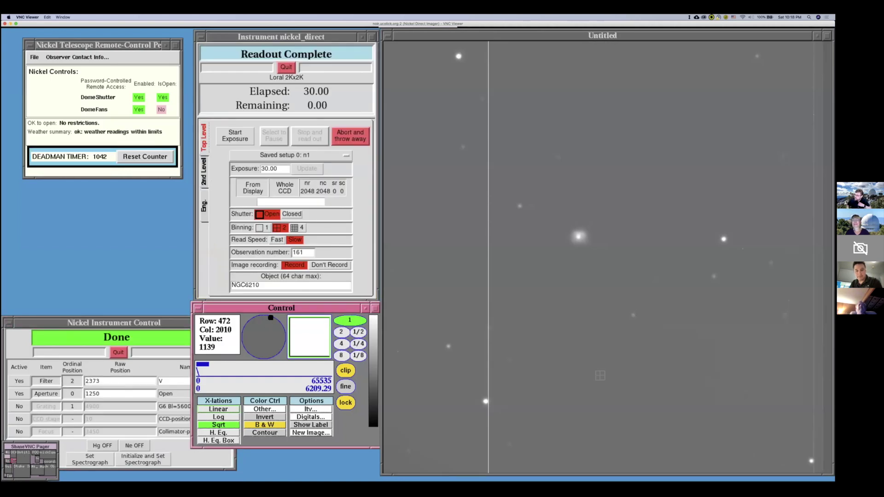
{"action": "left_click", "coordinate": [267, 286]}
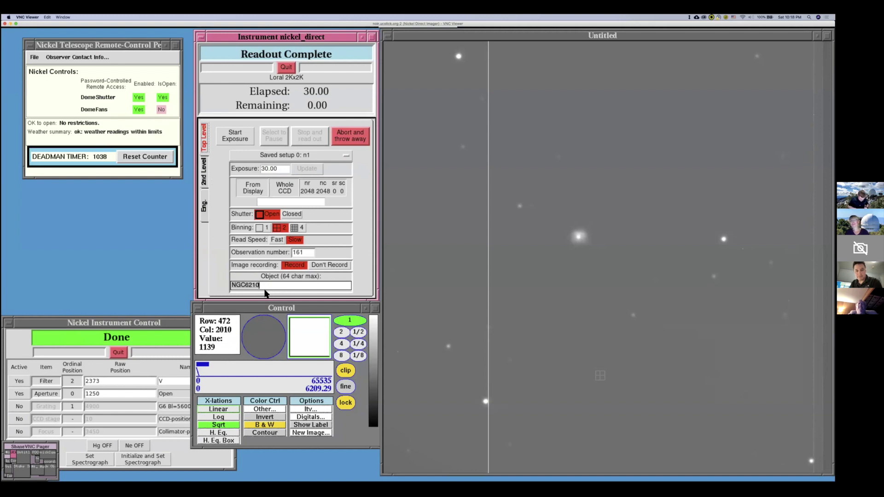
{"action": "key", "text": "BackSpace"}
{"action": "key", "text": "BackSpace"}
{"action": "key", "text": "BackSpace"}
{"action": "key", "text": "BackSpace"}
{"action": "key", "text": "BackSpace"}
{"action": "key", "text": "BackSpace"}
{"action": "key", "text": "BackSpace"}
{"action": "type", "text": "M51"}
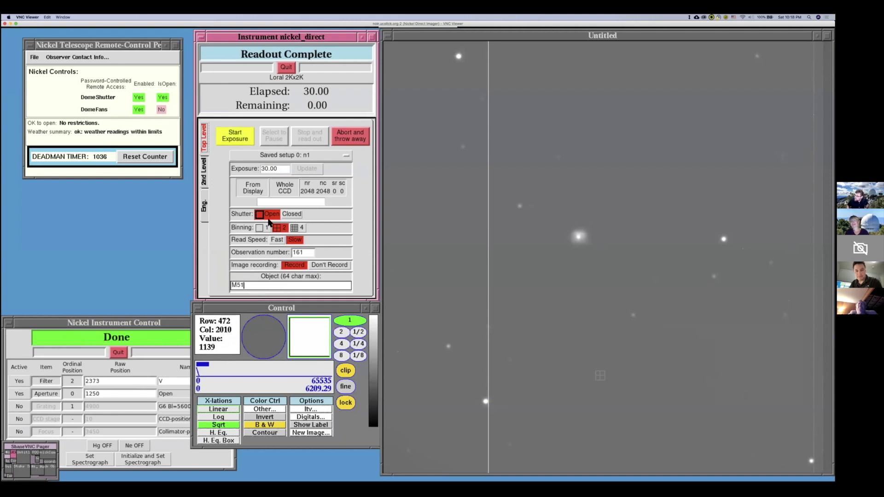
- Set the exposure time to 180 seconds and start the M51 exposure through the V filter
{"action": "left_click", "coordinate": [264, 169]}
{"action": "double_click", "coordinate": [264, 169]}
{"action": "type", "text": "180"}
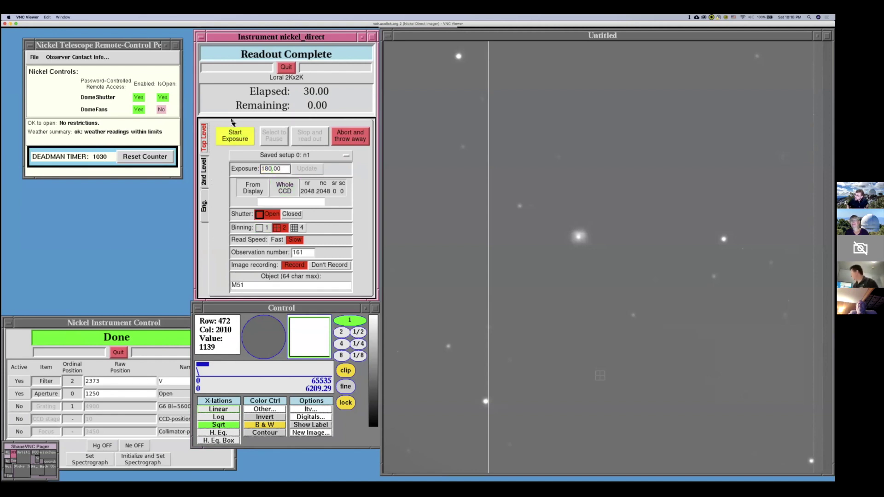
{"action": "left_click", "coordinate": [236, 134]}
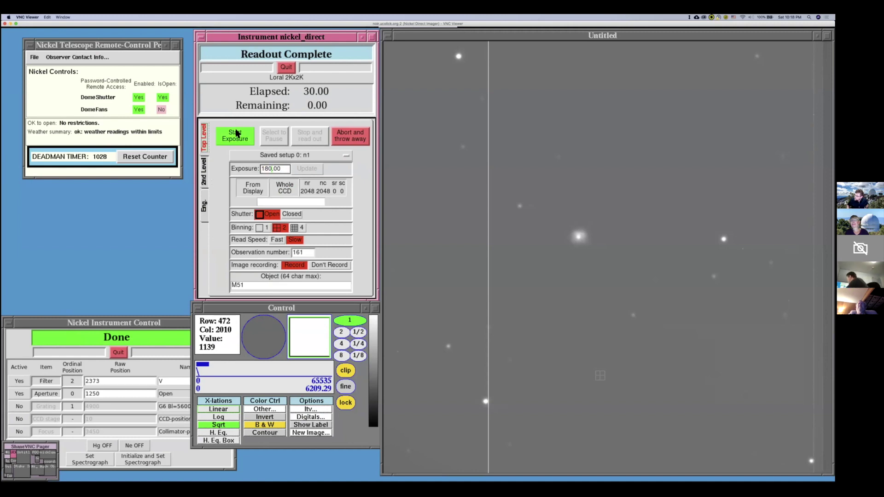
{"action": "left_click", "coordinate": [236, 135]}
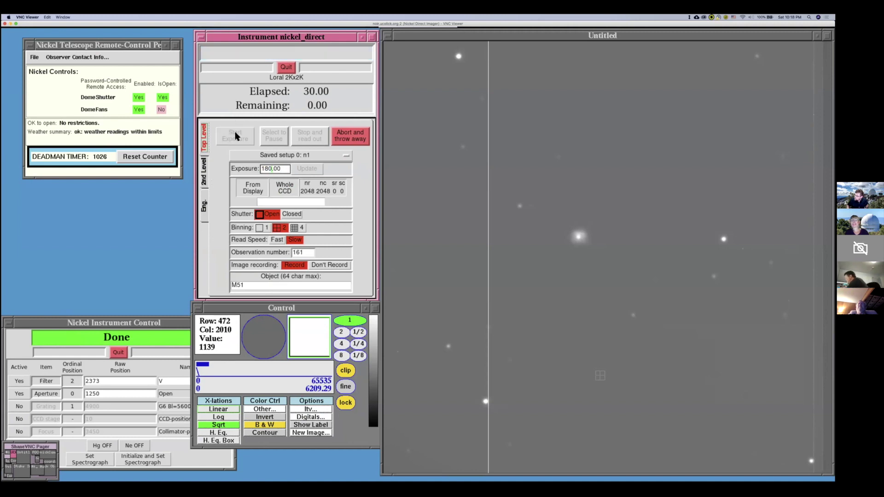
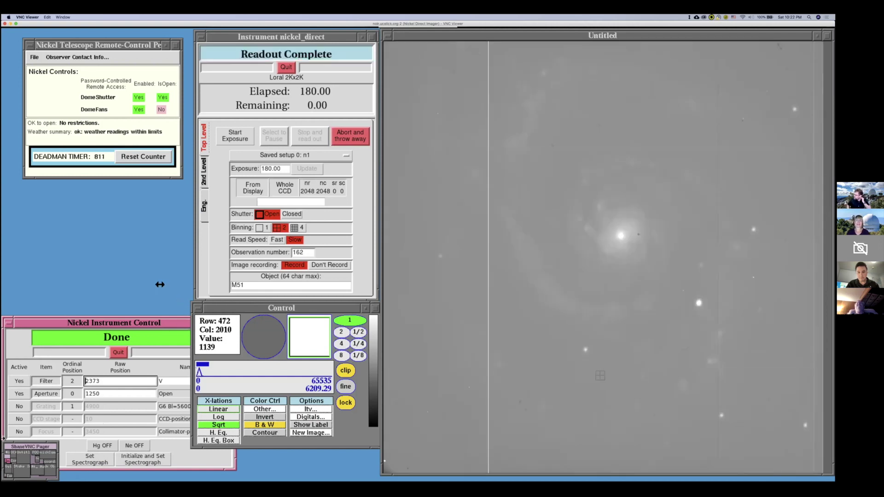
- Move the filter wheel to position 3 (r') and start a 180-second exposure of M51
{"action": "left_click", "coordinate": [51, 381]}
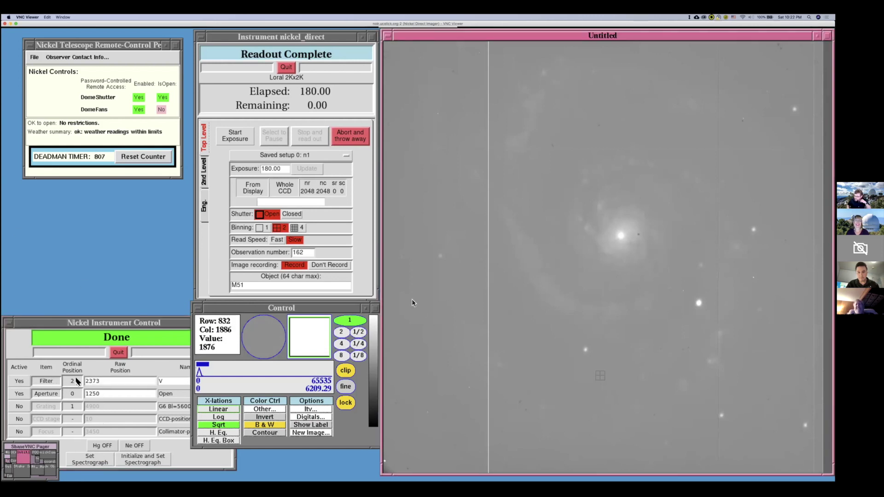
{"action": "left_click", "coordinate": [72, 381]}
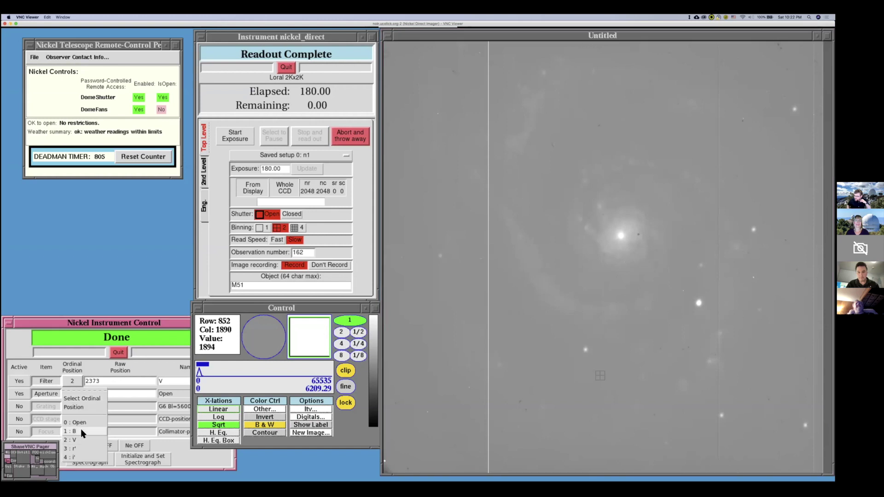
{"action": "left_click", "coordinate": [82, 446]}
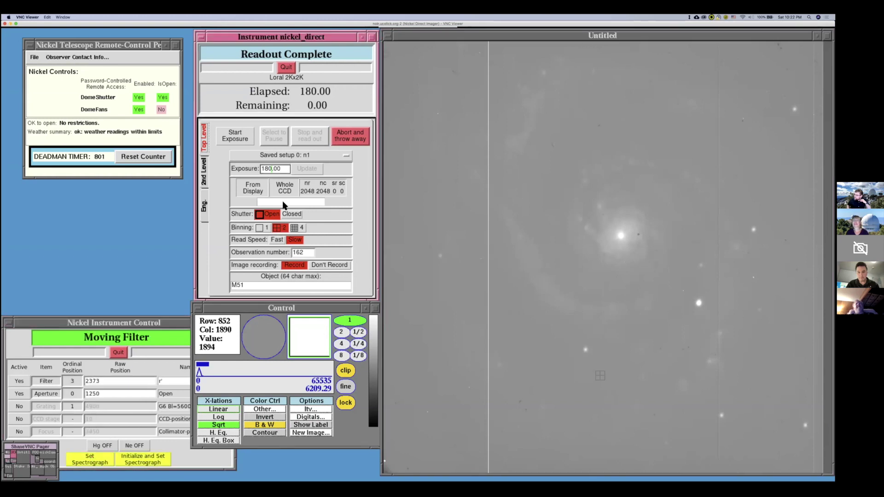
{"action": "left_click", "coordinate": [240, 138]}
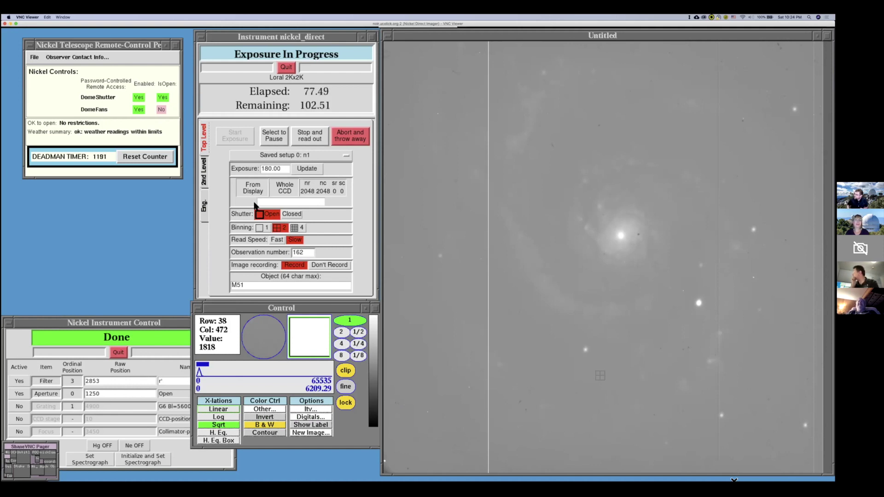
{"action": "left_click", "coordinate": [244, 229]}
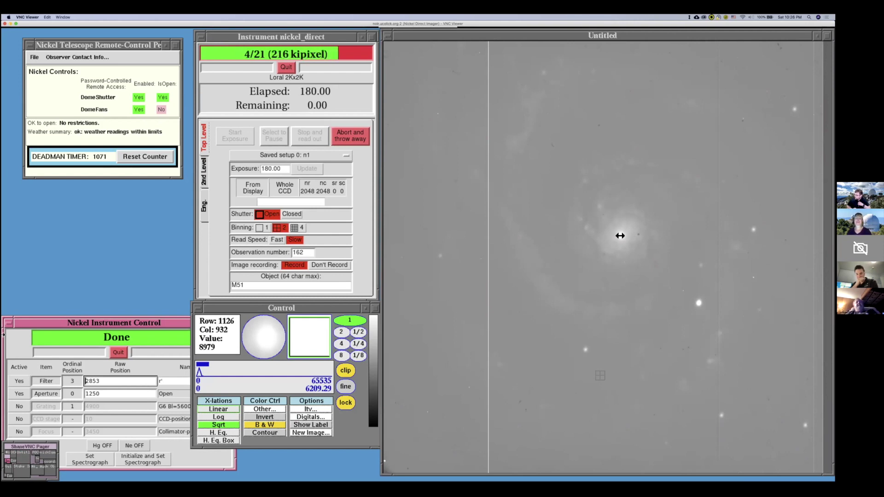
- Move the filter wheel to position 4 (i') and start a 180-second exposure of M51
{"action": "left_click", "coordinate": [665, 100]}
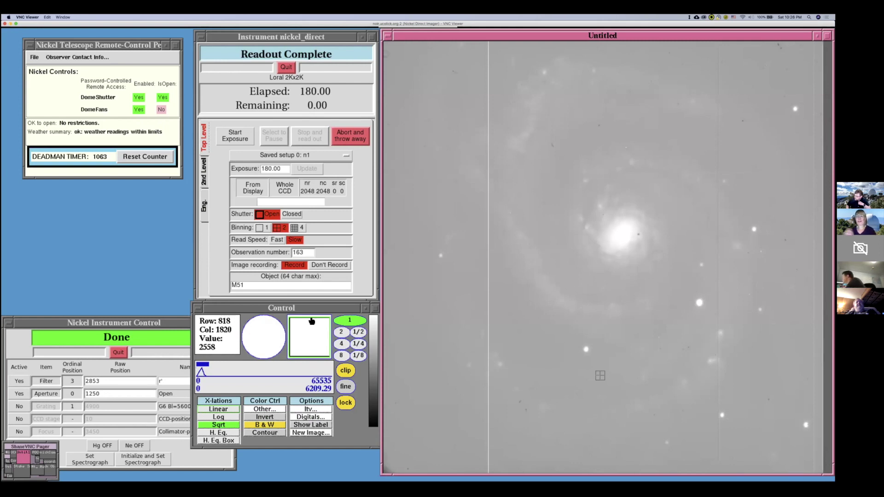
{"action": "left_click", "coordinate": [92, 394]}
{"action": "left_click", "coordinate": [71, 380]}
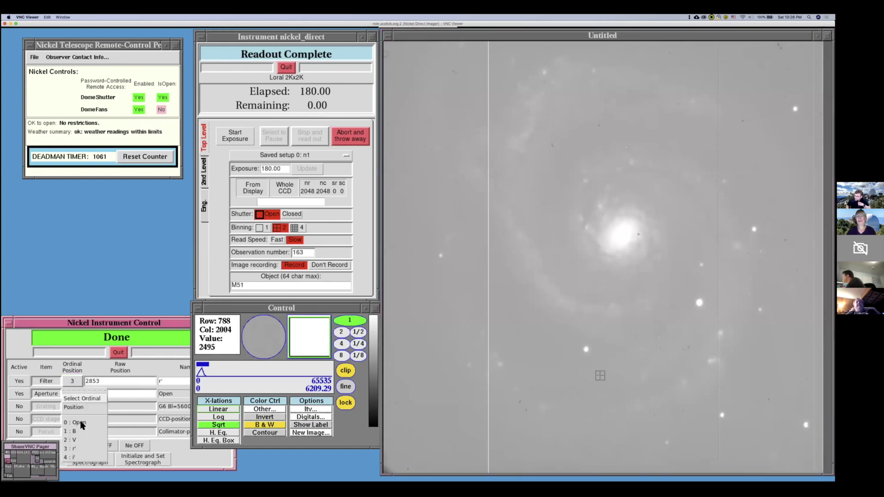
{"action": "left_click", "coordinate": [80, 455]}
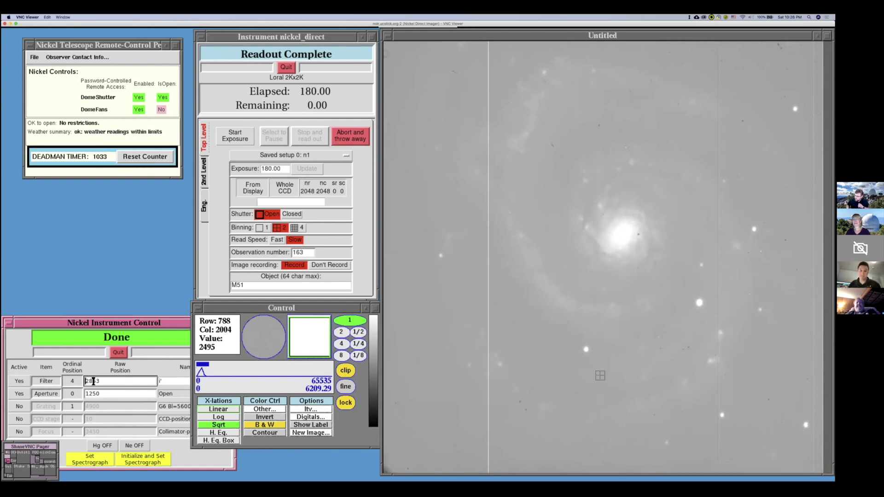
{"action": "left_click", "coordinate": [104, 461]}
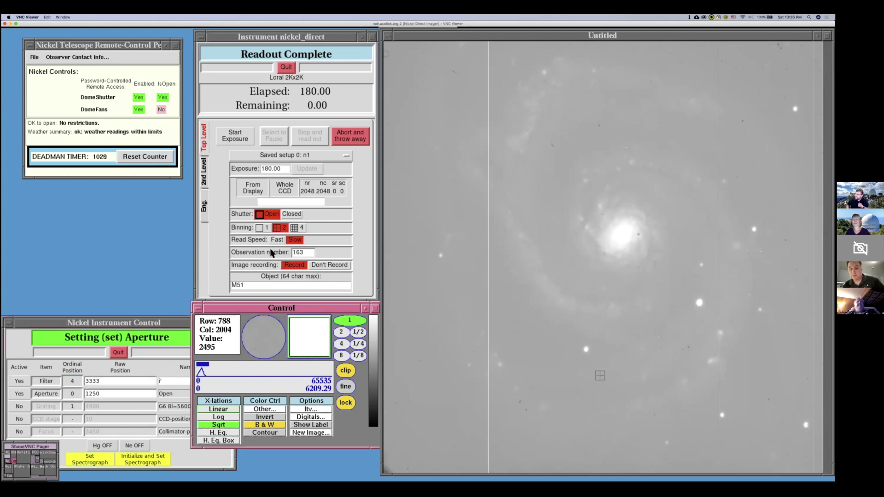
{"action": "left_click", "coordinate": [239, 136]}
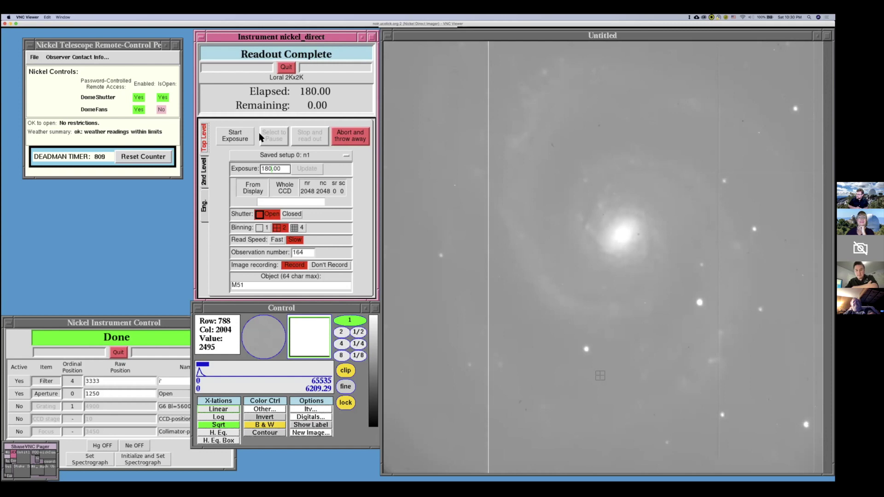
- Start a 180-second exposure of M51 through the B filter (position 1) and reset the deadman timer
{"action": "left_click", "coordinate": [71, 386]}
{"action": "left_click", "coordinate": [78, 427]}
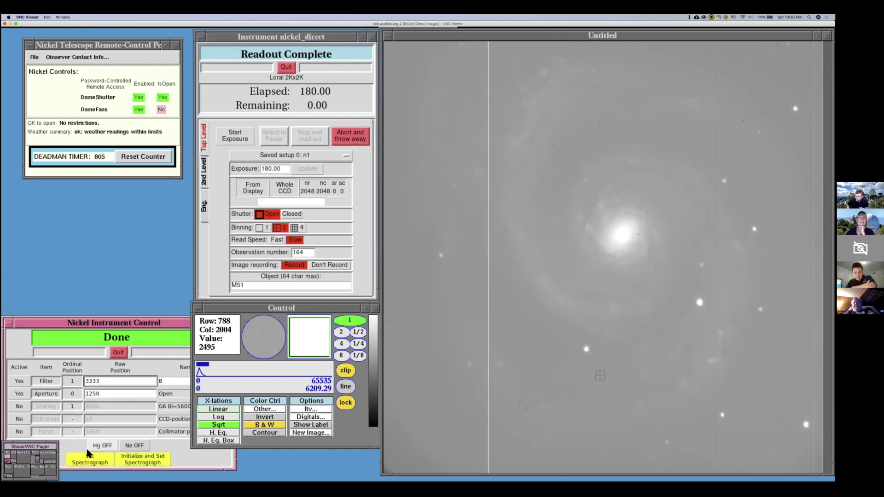
{"action": "left_click", "coordinate": [89, 457]}
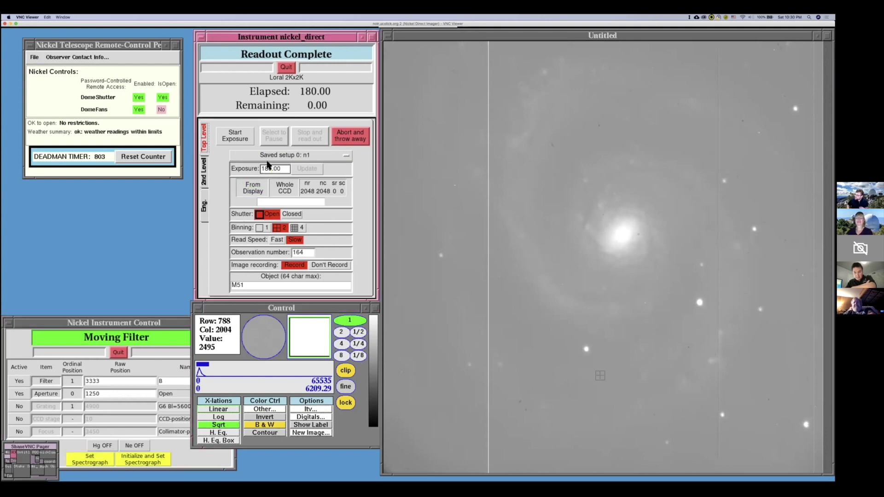
{"action": "left_click", "coordinate": [241, 140]}
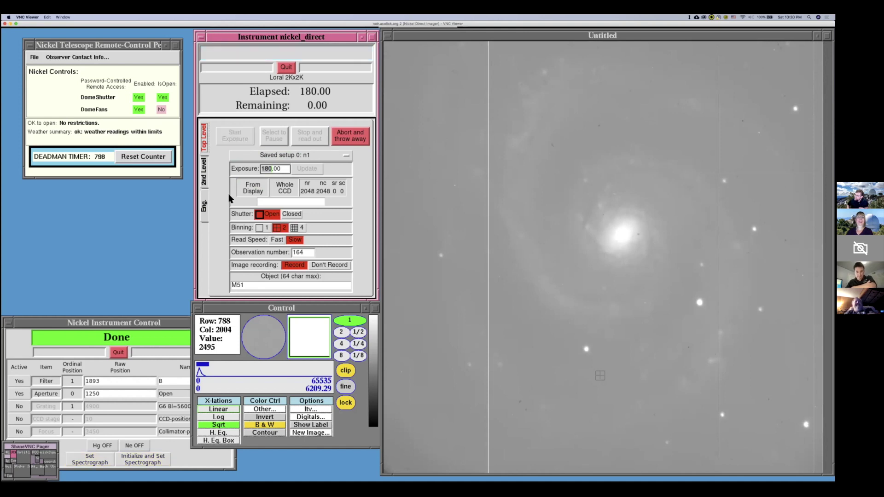
{"action": "left_click", "coordinate": [160, 158]}
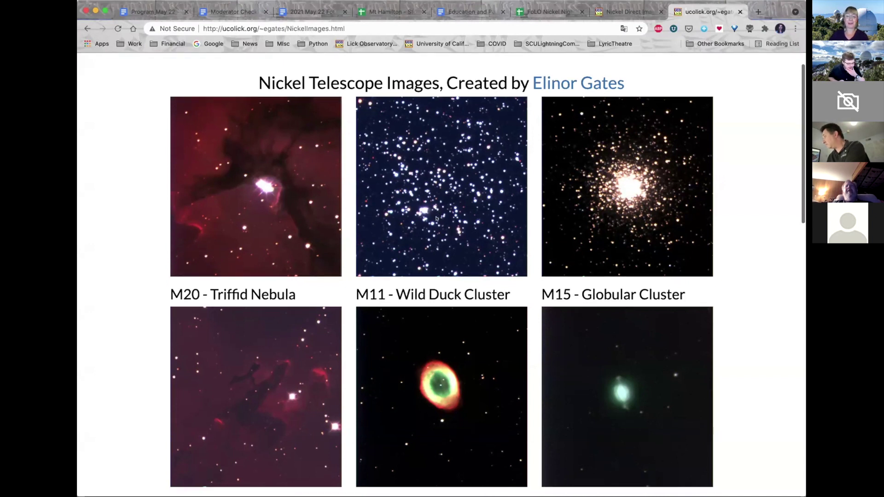
- Examine the Nickel Telescope image gallery in the web browser, from the nebulae and clusters down to NGC 7008, and return towards its beginning
{"action": "scroll", "coordinate": [436, 218], "scroll_direction": "down", "scroll_amount": 3}
{"action": "scroll", "coordinate": [436, 219], "scroll_direction": "down", "scroll_amount": 5}
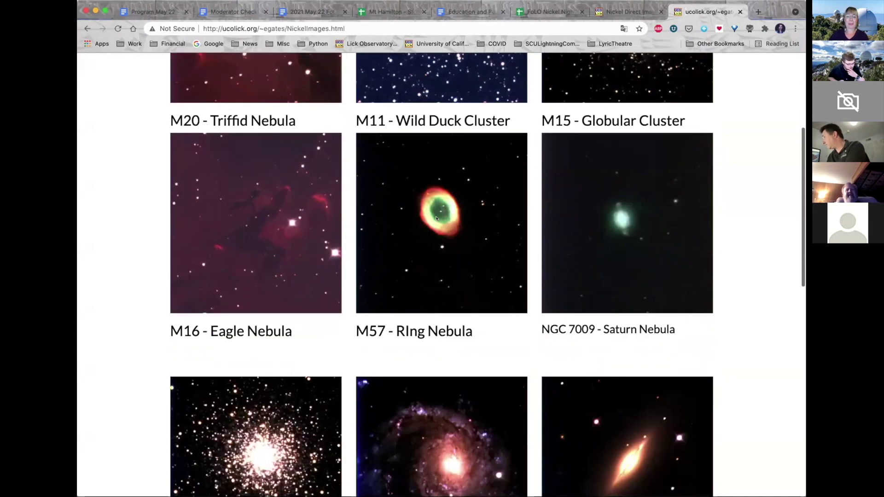
{"action": "scroll", "coordinate": [436, 218], "scroll_direction": "down", "scroll_amount": 4}
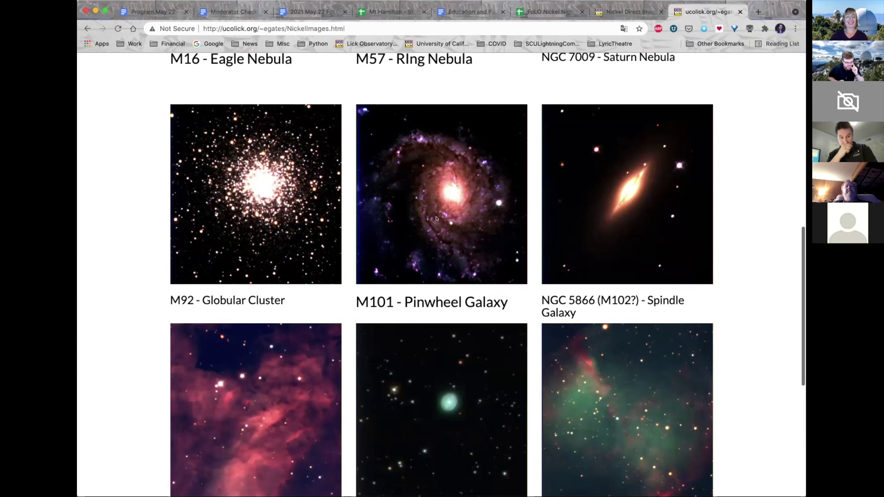
{"action": "scroll", "coordinate": [436, 218], "scroll_direction": "down", "scroll_amount": 5}
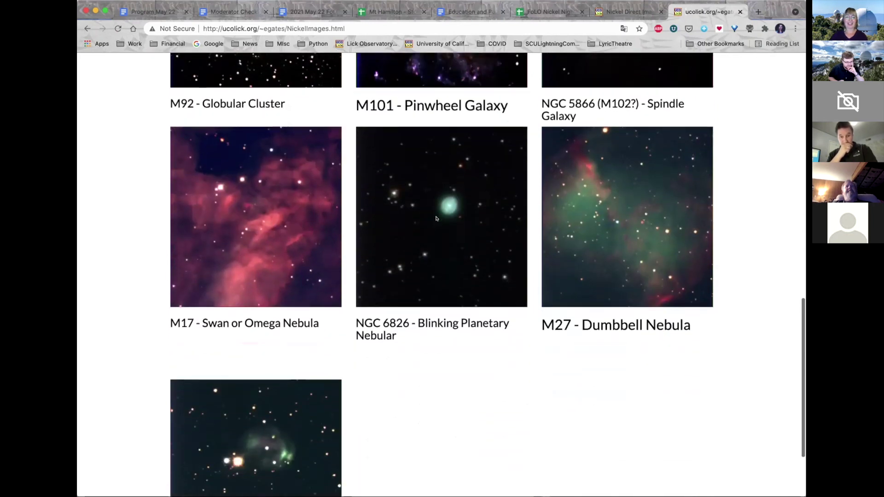
{"action": "scroll", "coordinate": [436, 218], "scroll_direction": "down", "scroll_amount": 2}
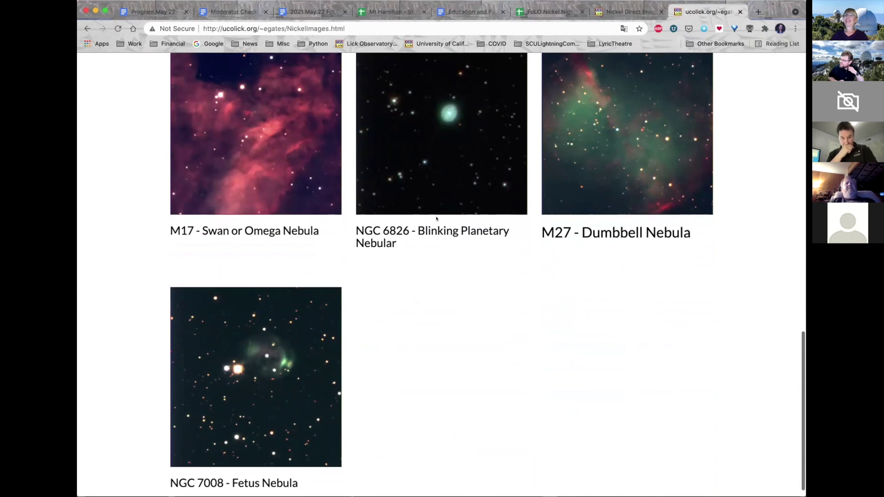
{"action": "scroll", "coordinate": [437, 219], "scroll_direction": "up", "scroll_amount": 10}
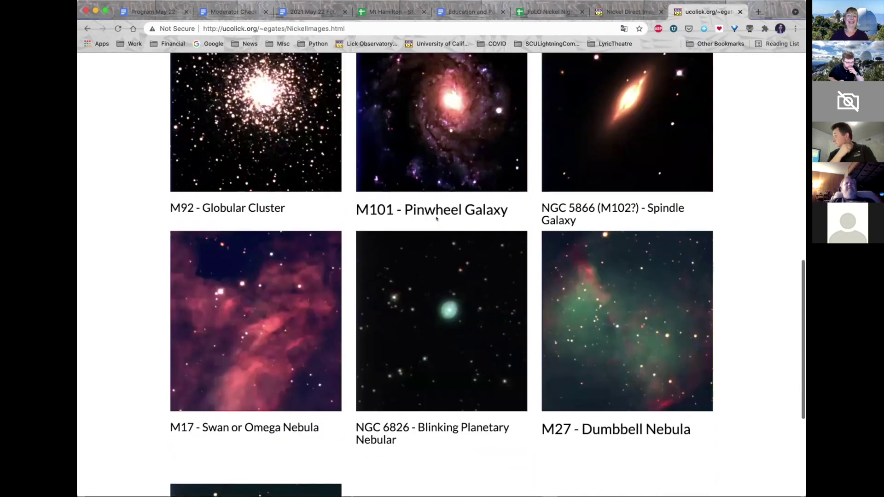
{"action": "scroll", "coordinate": [437, 218], "scroll_direction": "up", "scroll_amount": 8}
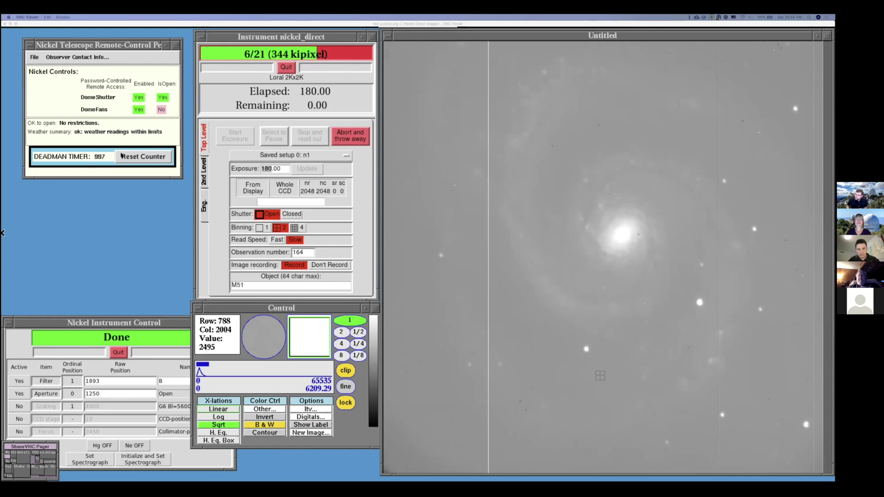
- In VNC Viewer, reset the telescope's deadman timer and apply the spectrograph setup with the B filter and open aperture
{"action": "left_click", "coordinate": [140, 157]}
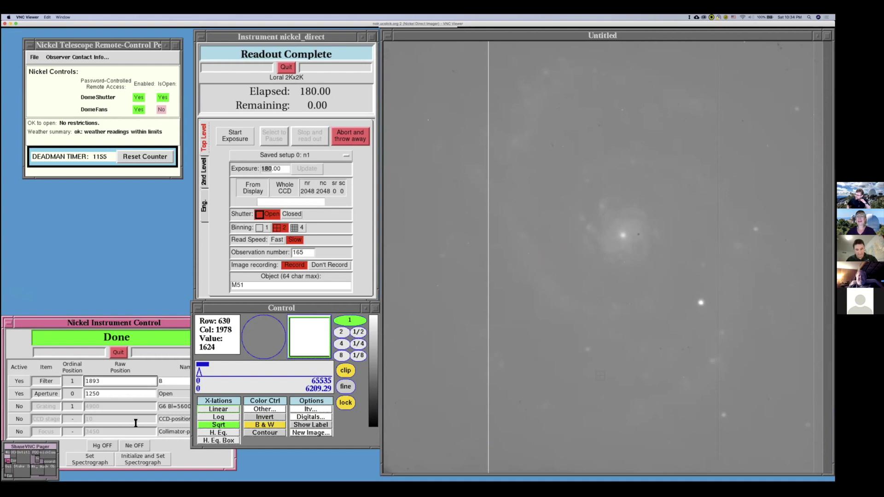
{"action": "left_click", "coordinate": [109, 455]}
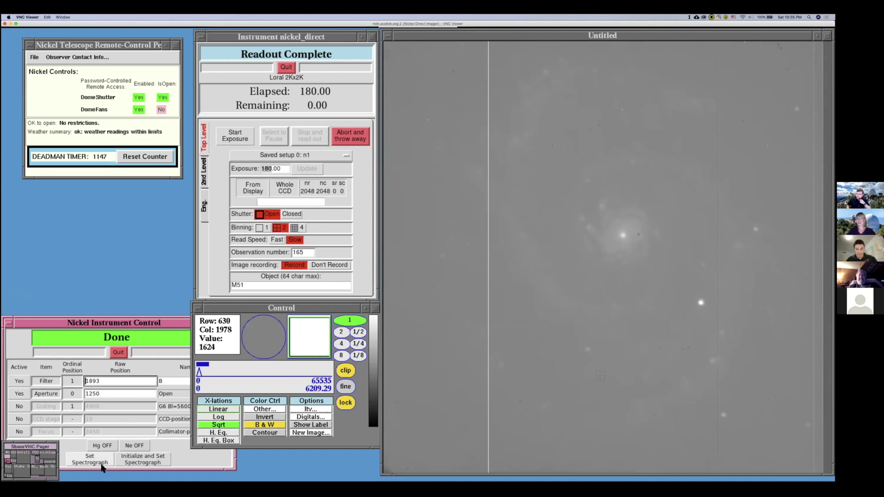